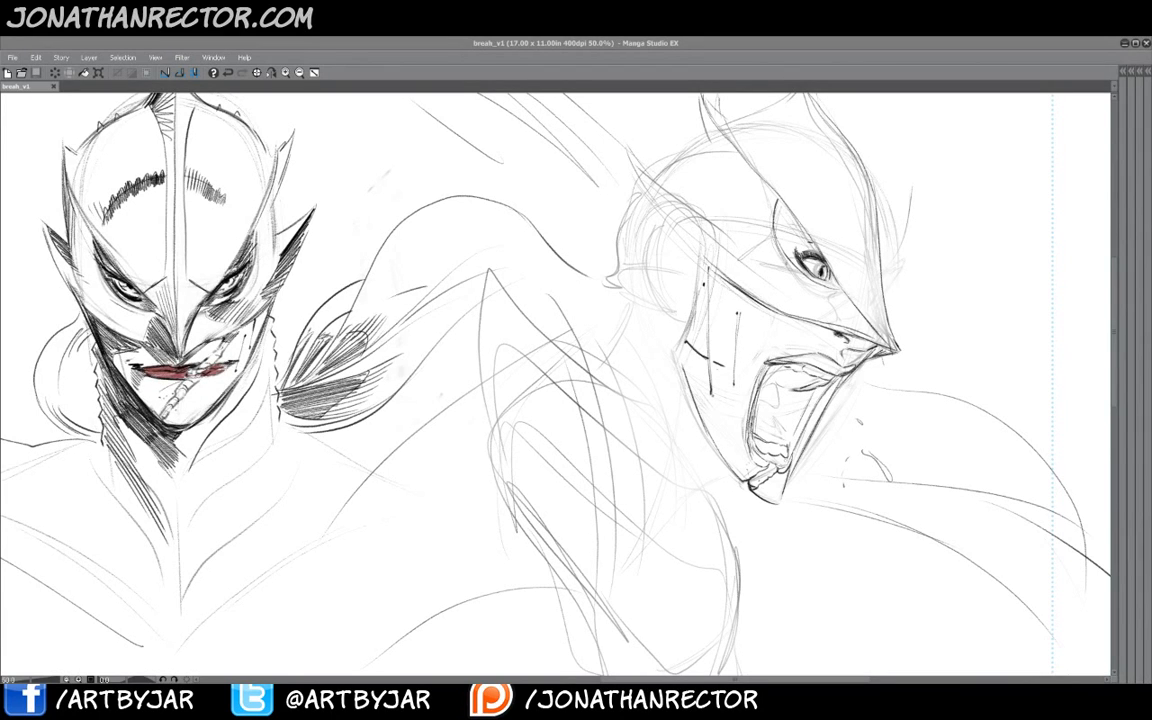
# - Examine the reference sketch panel and the two main figures at different zoom levels
pyautogui.click(299, 73)
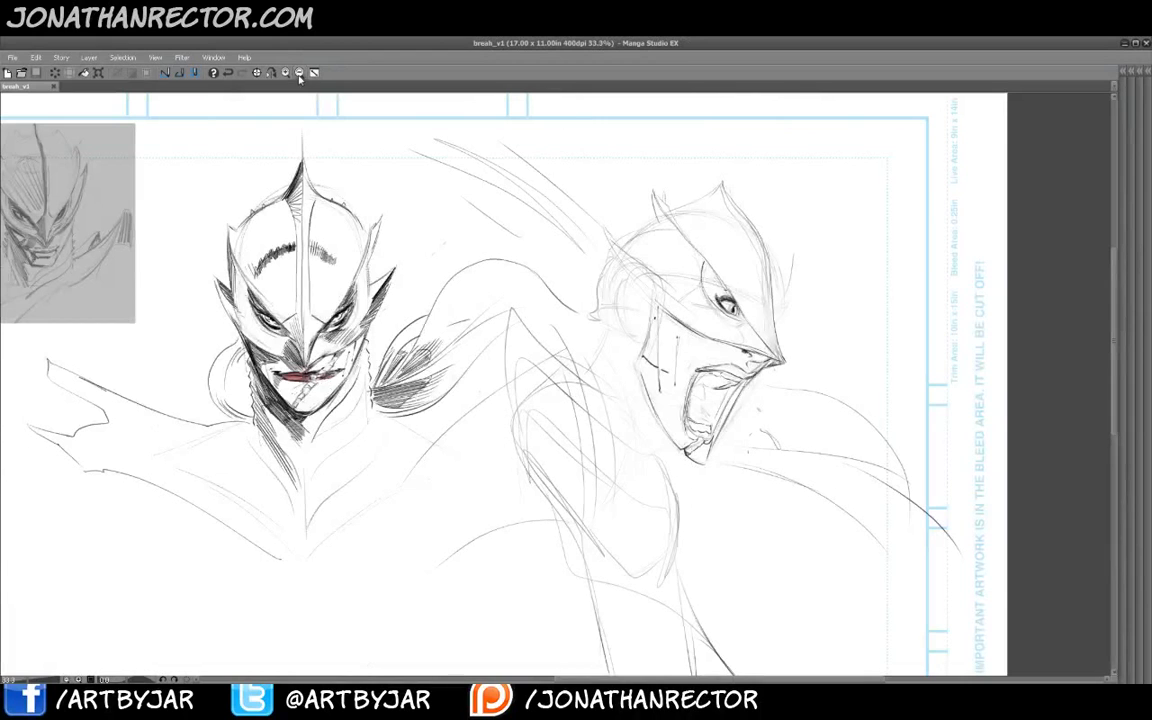
pyautogui.moveTo(170, 361); pyautogui.dragTo(392, 400)
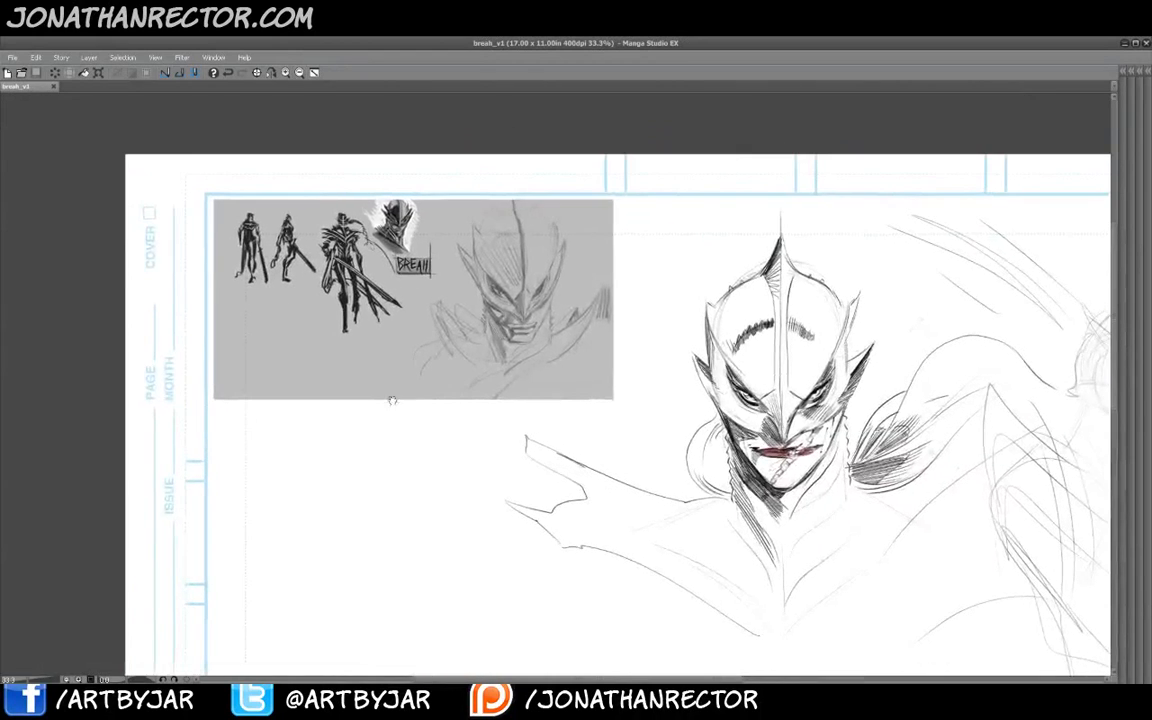
pyautogui.click(257, 72)
pyautogui.moveTo(255, 363); pyautogui.dragTo(395, 476)
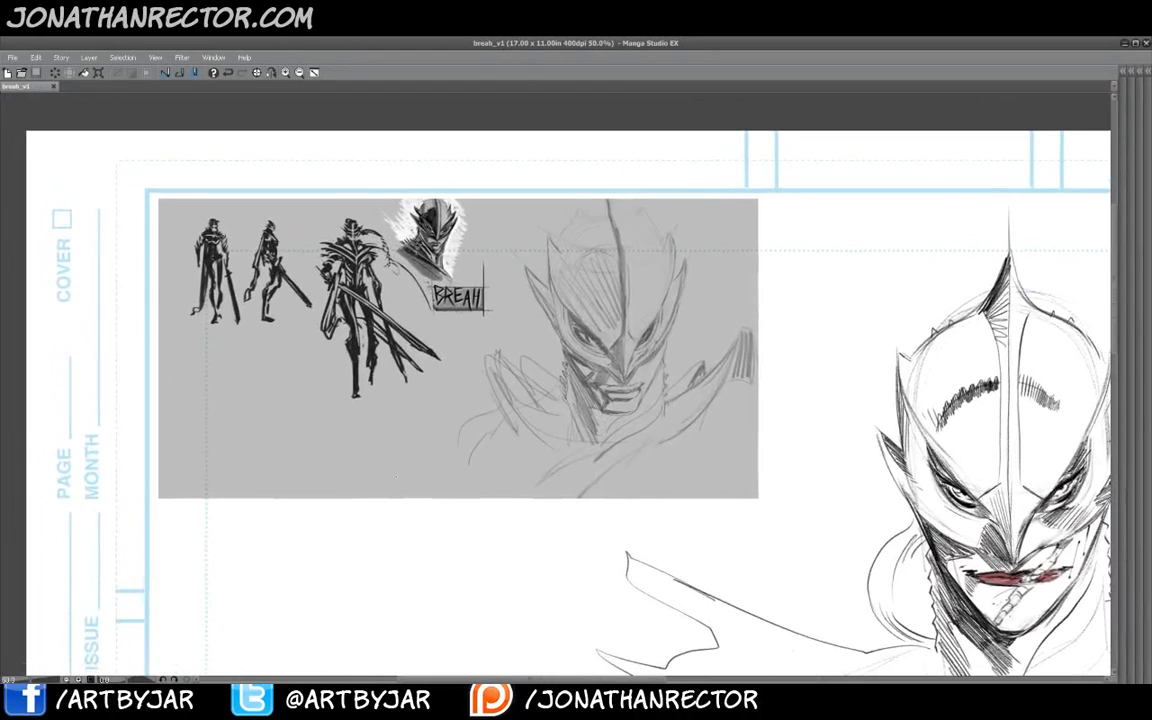
pyautogui.click(257, 72)
pyautogui.click(257, 72)
pyautogui.moveTo(213, 398); pyautogui.dragTo(373, 478)
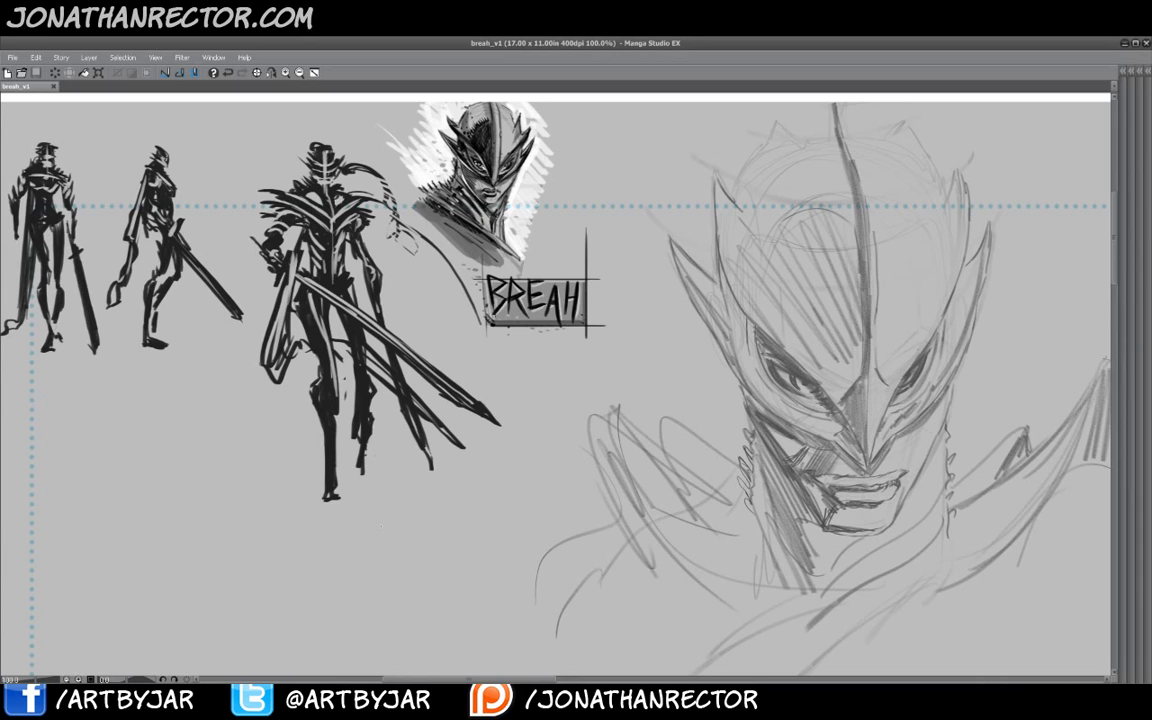
pyautogui.click(299, 72)
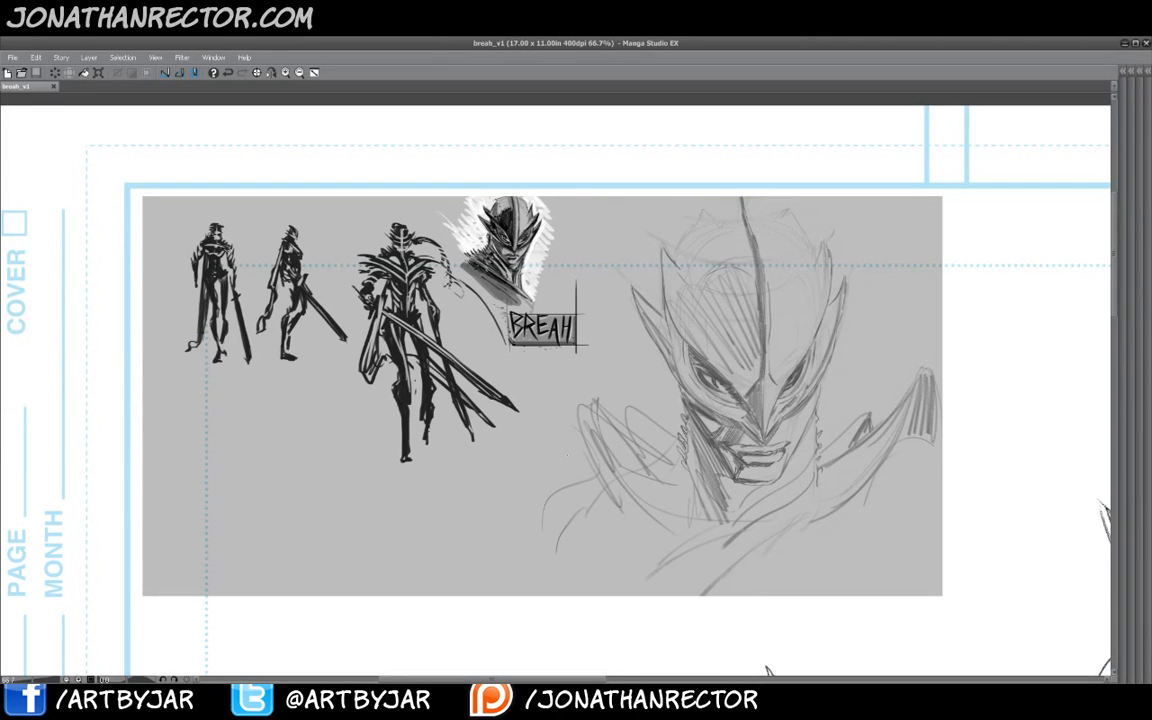
pyautogui.moveTo(723, 506); pyautogui.dragTo(277, 406)
pyautogui.moveTo(514, 583); pyautogui.dragTo(541, 493)
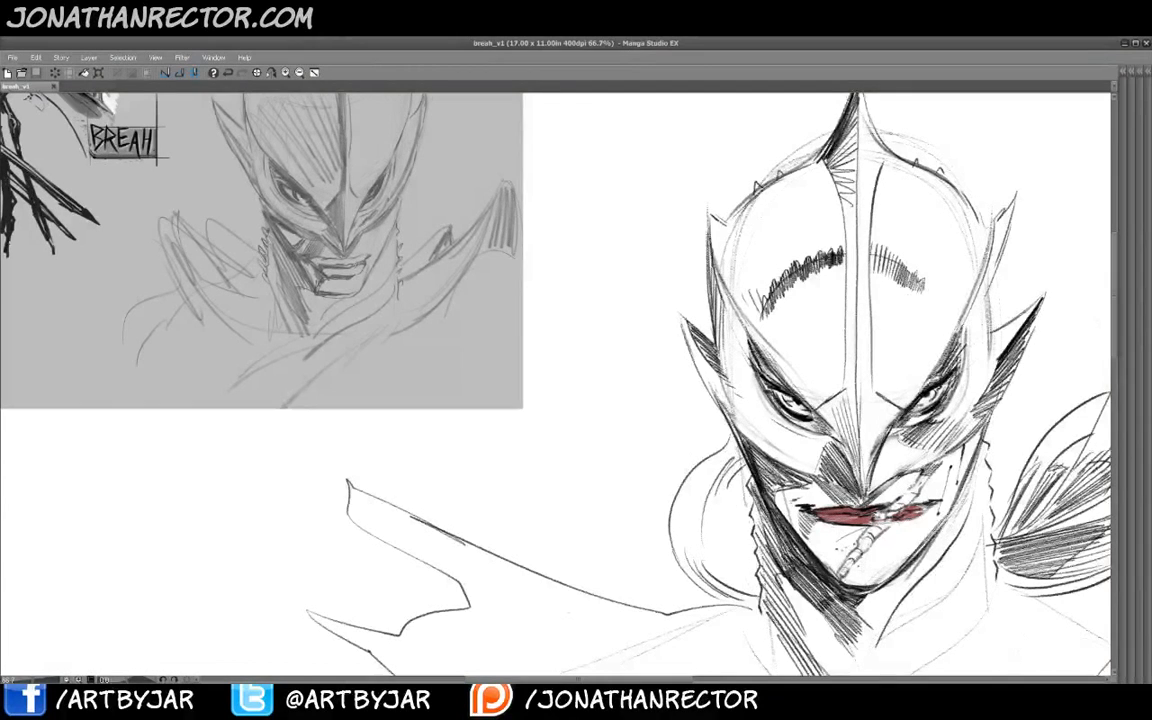
pyautogui.moveTo(600, 420); pyautogui.dragTo(529, 360)
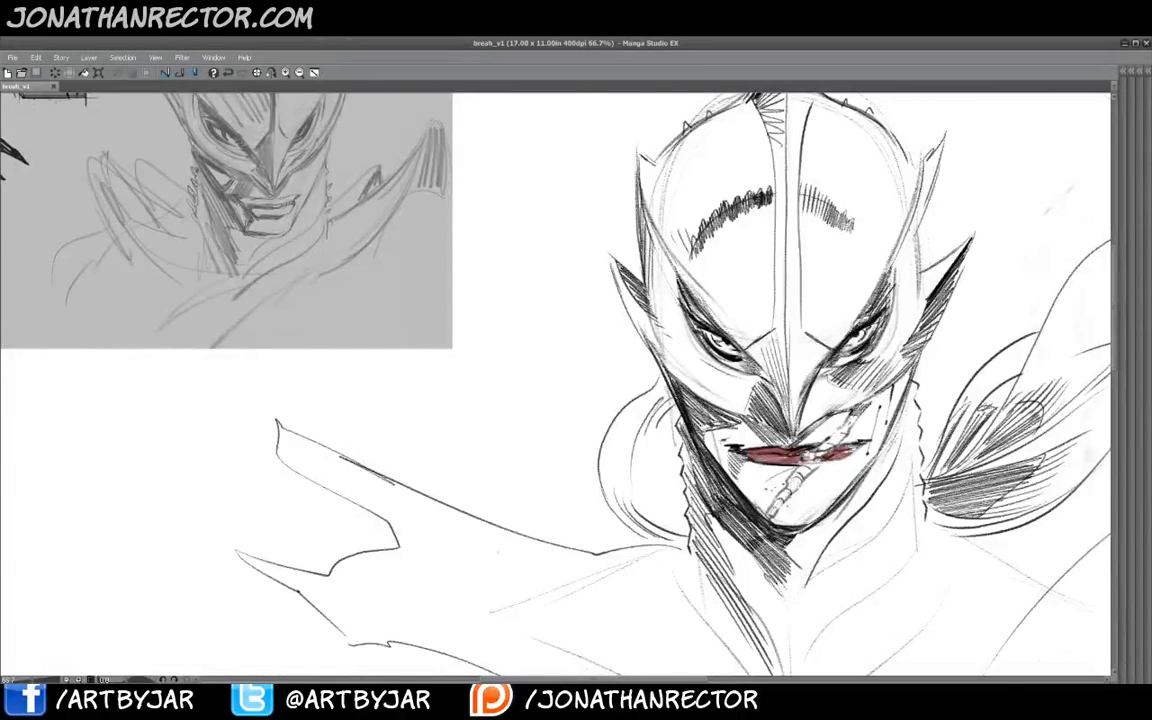
pyautogui.moveTo(1106, 553); pyautogui.dragTo(290, 494)
pyautogui.moveTo(482, 518)
pyautogui.mouseDown()
pyautogui.moveTo(496, 533)
pyautogui.moveTo(553, 534)
pyautogui.mouseUp()
# - Add small strokes around the screaming figure's mouth and chin
pyautogui.click(271, 72)
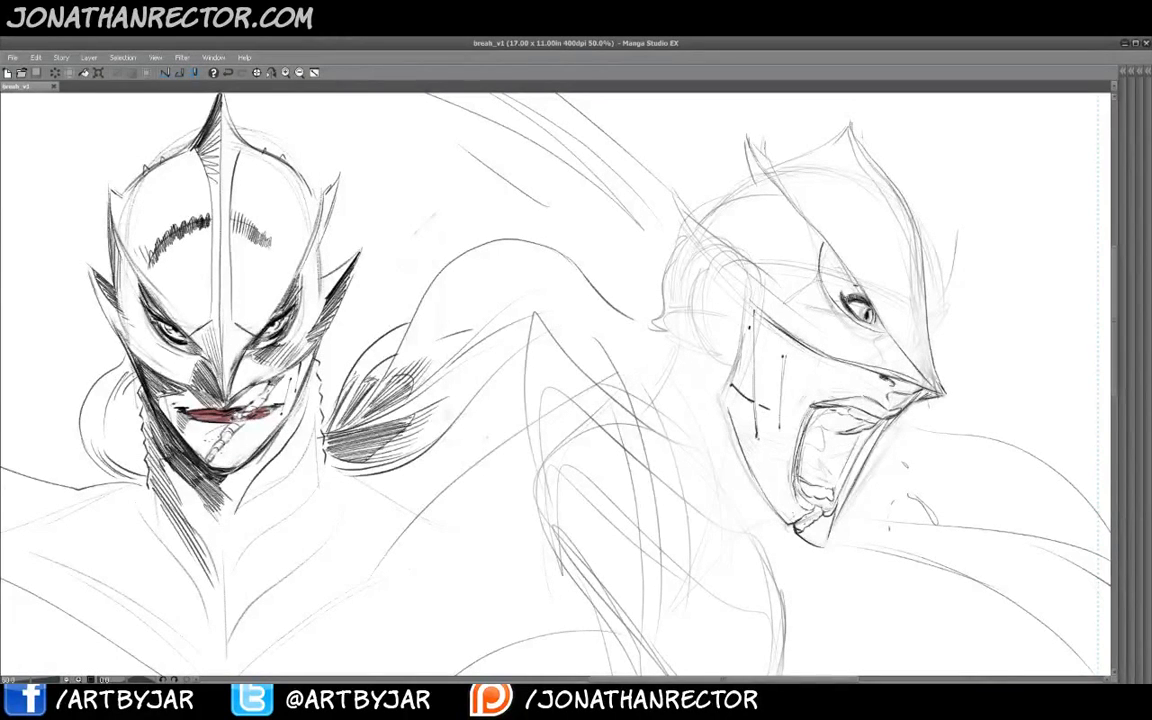
pyautogui.moveTo(821, 507); pyautogui.dragTo(799, 530)
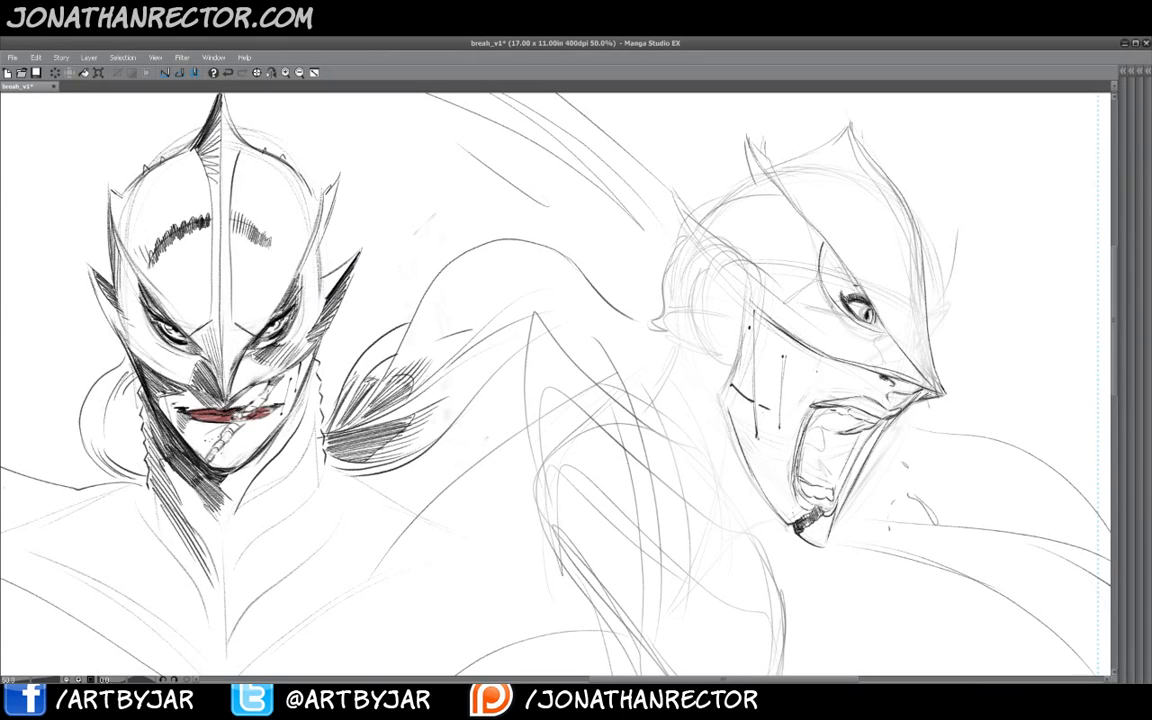
pyautogui.moveTo(817, 370)
pyautogui.mouseDown()
pyautogui.moveTo(793, 378)
pyautogui.moveTo(797, 401)
pyautogui.mouseUp()
# - Sketch a small bald head with an ear in the blank area left of the armored figure
pyautogui.click(299, 73)
pyautogui.moveTo(269, 496); pyautogui.dragTo(531, 502)
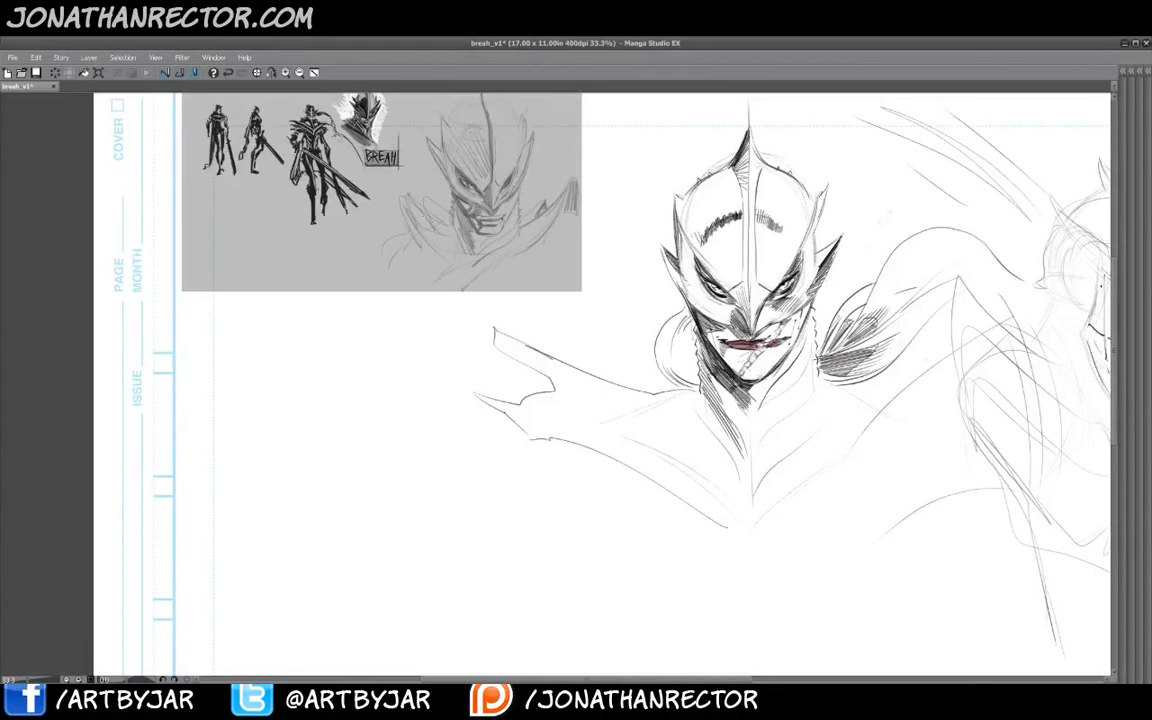
pyautogui.click(285, 72)
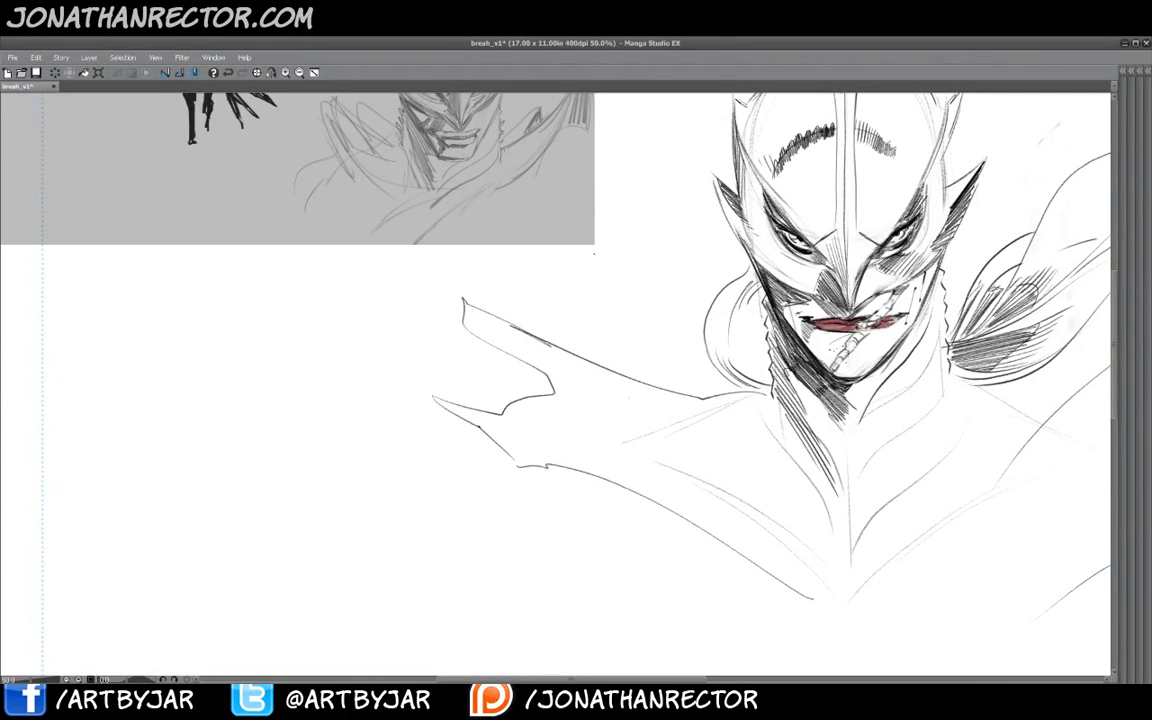
pyautogui.moveTo(312, 406); pyautogui.dragTo(363, 393)
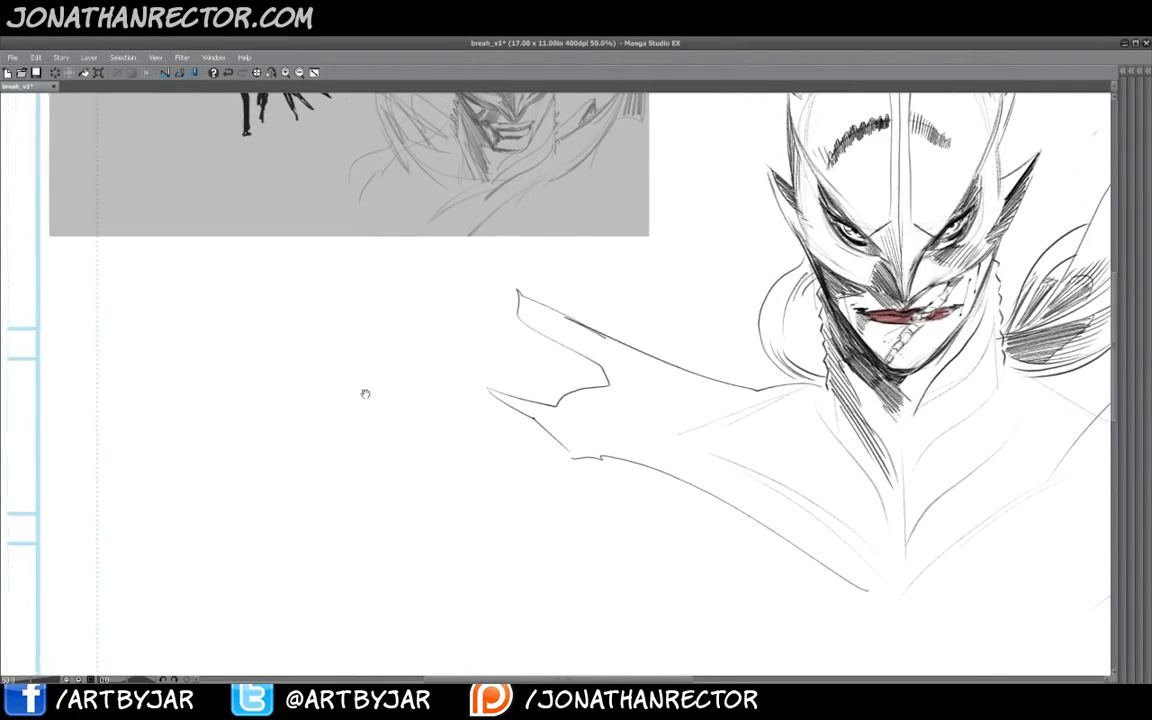
pyautogui.moveTo(445, 388); pyautogui.dragTo(602, 352)
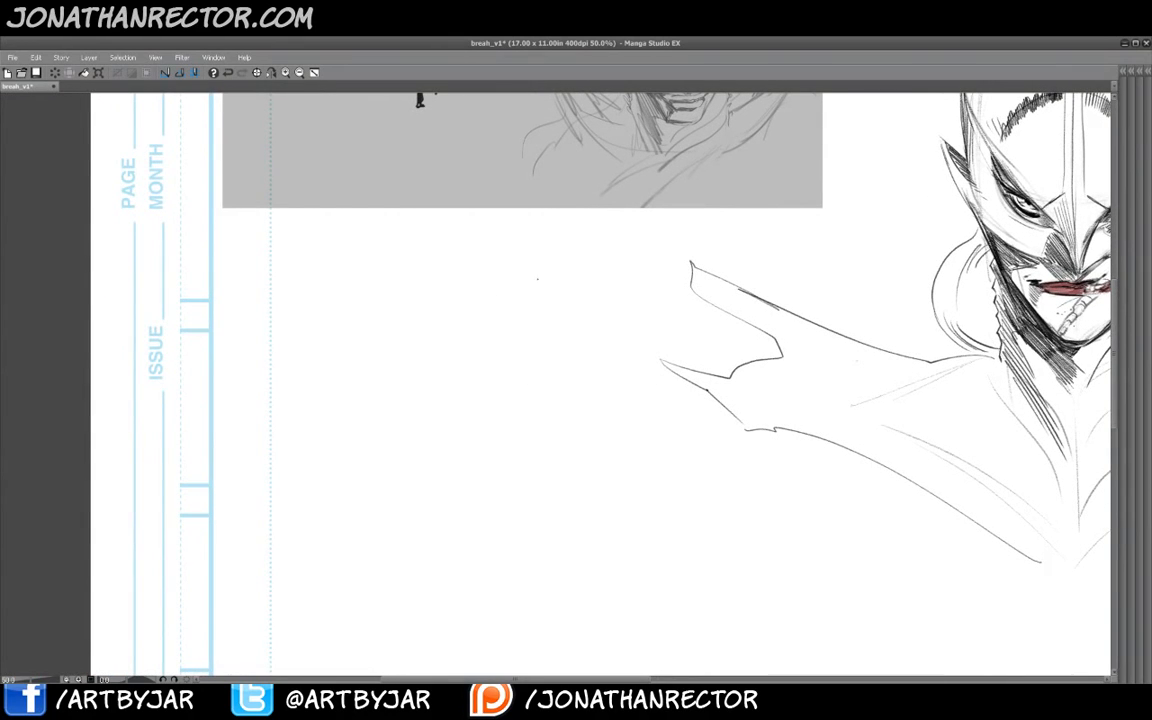
pyautogui.moveTo(464, 245)
pyautogui.mouseDown()
pyautogui.moveTo(420, 261)
pyautogui.moveTo(416, 318)
pyautogui.mouseUp()
pyautogui.moveTo(471, 246)
pyautogui.mouseDown()
pyautogui.moveTo(489, 282)
pyautogui.moveTo(460, 298)
pyautogui.moveTo(453, 346)
pyautogui.mouseUp()
pyautogui.moveTo(417, 278); pyautogui.dragTo(430, 345)
pyautogui.moveTo(419, 294)
pyautogui.mouseDown()
pyautogui.moveTo(434, 349)
pyautogui.moveTo(454, 312)
pyautogui.mouseUp()
pyautogui.moveTo(456, 291)
pyautogui.mouseDown()
pyautogui.moveTo(453, 313)
pyautogui.moveTo(488, 283)
pyautogui.moveTo(441, 246)
pyautogui.mouseUp()
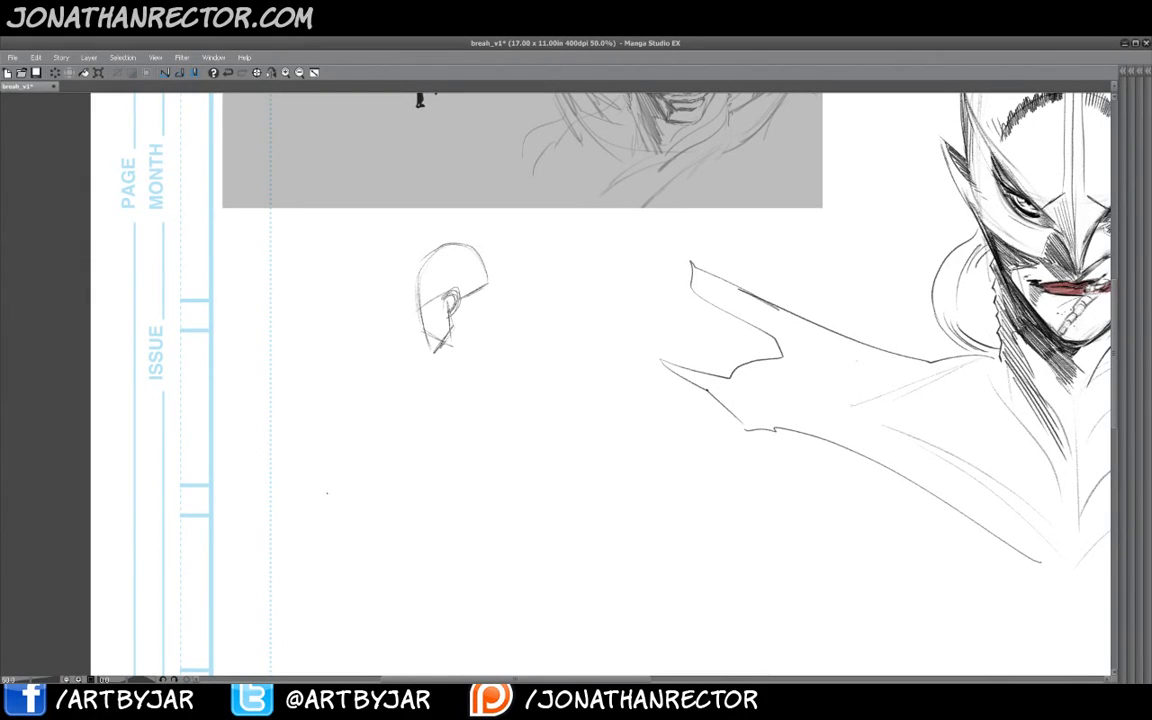
# - Sketch the neck and shoulder below the new head
pyautogui.moveTo(486, 284)
pyautogui.mouseDown()
pyautogui.moveTo(507, 324)
pyautogui.moveTo(464, 352)
pyautogui.moveTo(535, 343)
pyautogui.moveTo(496, 369)
pyautogui.moveTo(588, 398)
pyautogui.mouseUp()
pyautogui.moveTo(542, 342)
pyautogui.mouseDown()
pyautogui.moveTo(575, 407)
pyautogui.moveTo(573, 361)
pyautogui.moveTo(516, 390)
pyautogui.moveTo(549, 408)
pyautogui.mouseUp()
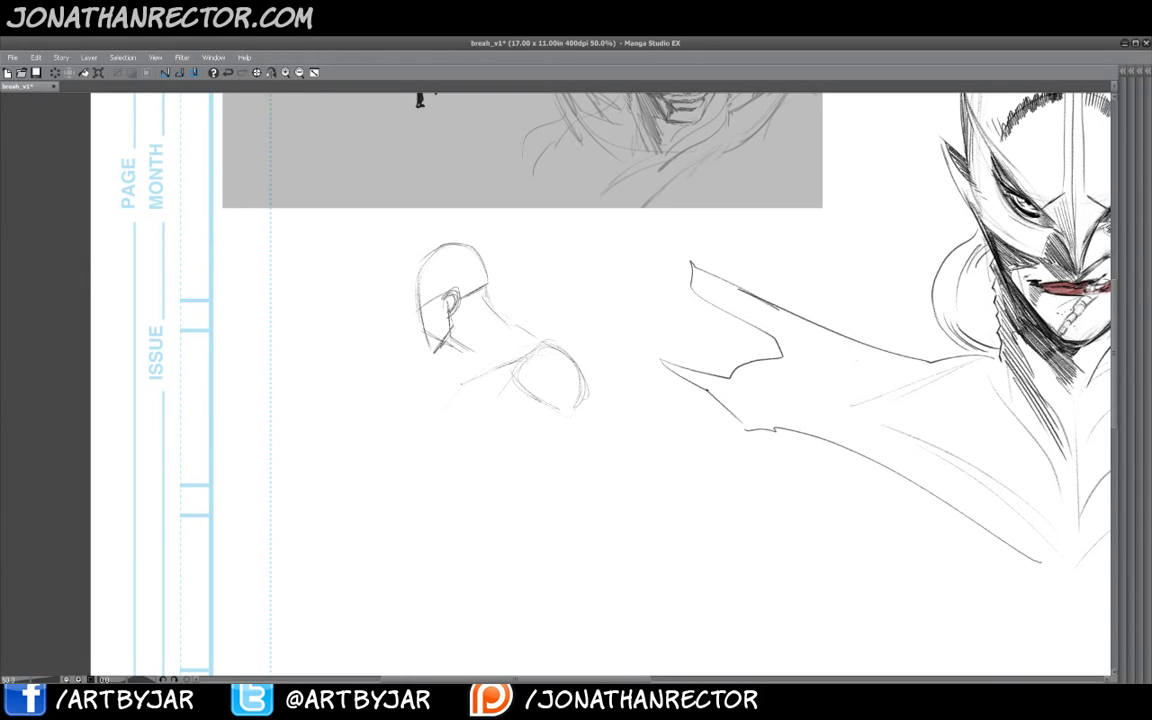
pyautogui.moveTo(462, 387); pyautogui.dragTo(448, 403)
pyautogui.moveTo(458, 328); pyautogui.dragTo(476, 370)
pyautogui.moveTo(482, 289); pyautogui.dragTo(484, 318)
pyautogui.moveTo(486, 319); pyautogui.dragTo(530, 342)
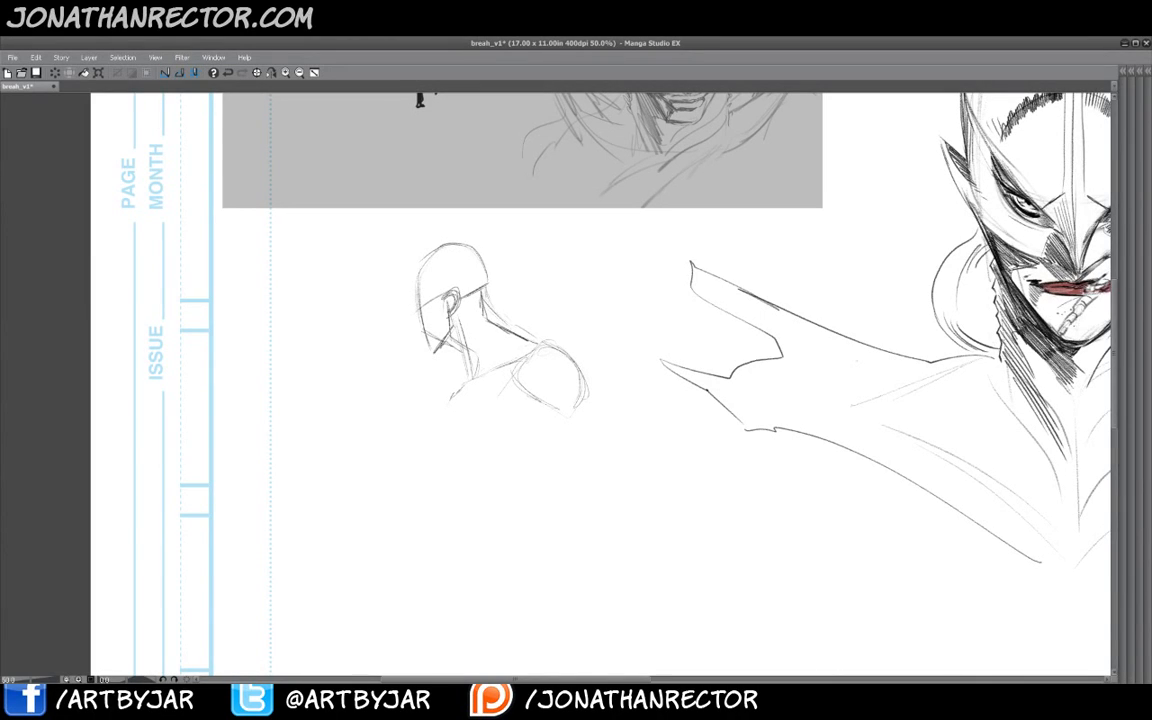
pyautogui.moveTo(459, 338)
pyautogui.mouseDown()
pyautogui.moveTo(436, 351)
pyautogui.moveTo(471, 364)
pyautogui.mouseUp()
pyautogui.moveTo(469, 251); pyautogui.dragTo(431, 264)
# - Sketch the upper arm hanging from the new figure's shoulder
pyautogui.moveTo(584, 398)
pyautogui.mouseDown()
pyautogui.moveTo(620, 449)
pyautogui.moveTo(559, 501)
pyautogui.mouseUp()
pyautogui.moveTo(559, 499); pyautogui.dragTo(577, 395)
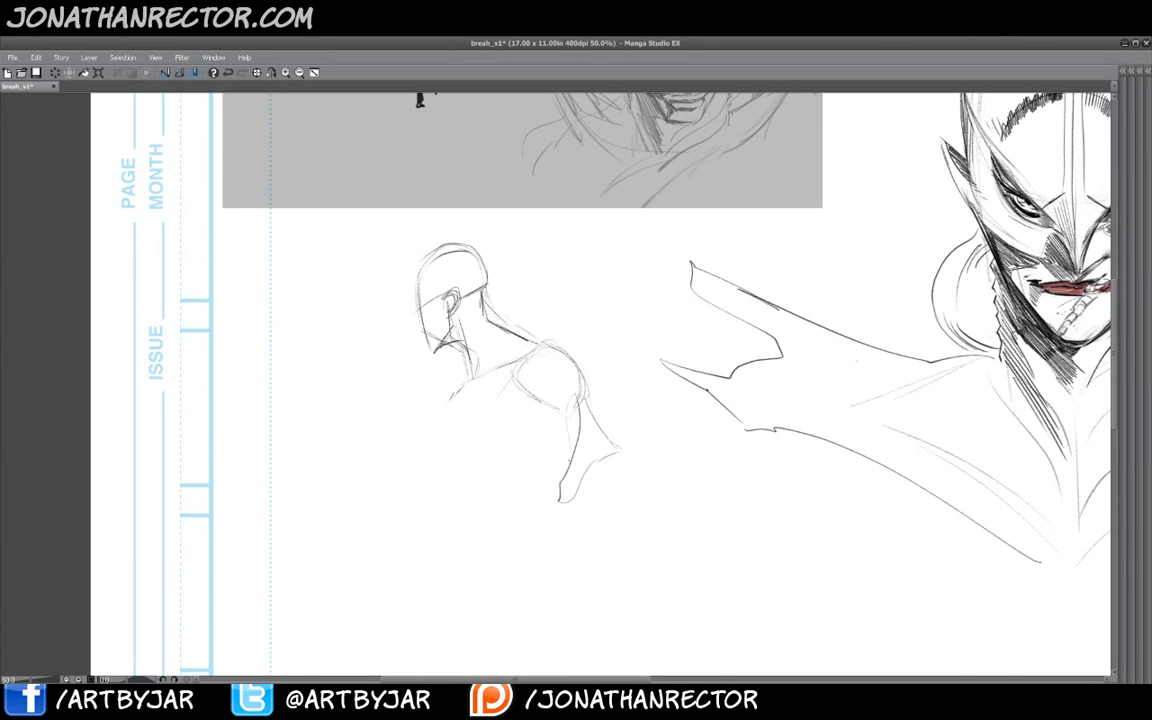
pyautogui.moveTo(564, 474)
pyautogui.mouseDown()
pyautogui.moveTo(549, 330)
pyautogui.moveTo(551, 406)
pyautogui.mouseUp()
pyautogui.moveTo(541, 344); pyautogui.dragTo(549, 441)
pyautogui.moveTo(534, 378); pyautogui.dragTo(547, 437)
# - Sketch the figure's back contour with a stitched scar across it
pyautogui.moveTo(542, 347)
pyautogui.mouseDown()
pyautogui.moveTo(522, 378)
pyautogui.moveTo(516, 368)
pyautogui.moveTo(433, 418)
pyautogui.mouseUp()
pyautogui.moveTo(533, 397); pyautogui.dragTo(426, 425)
pyautogui.moveTo(451, 402)
pyautogui.mouseDown()
pyautogui.moveTo(415, 432)
pyautogui.moveTo(420, 492)
pyautogui.mouseUp()
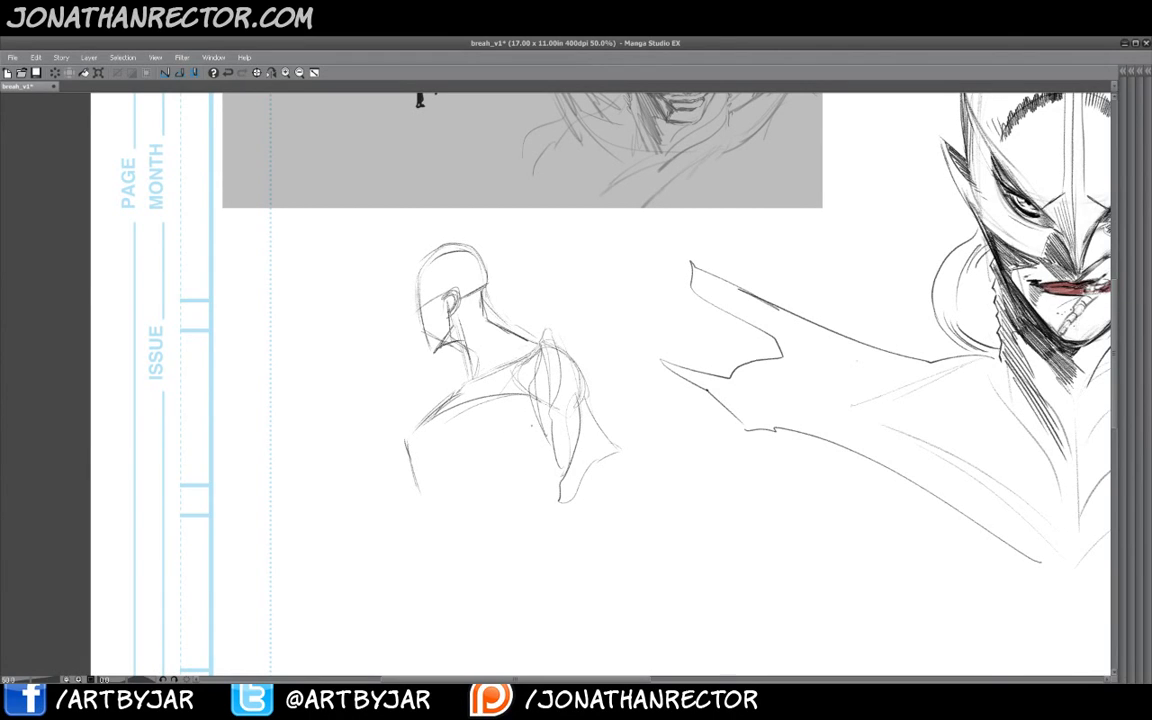
pyautogui.moveTo(530, 398); pyautogui.dragTo(506, 458)
pyautogui.moveTo(527, 403)
pyautogui.mouseDown()
pyautogui.moveTo(506, 469)
pyautogui.moveTo(513, 426)
pyautogui.moveTo(530, 414)
pyautogui.moveTo(520, 432)
pyautogui.moveTo(515, 420)
pyautogui.mouseUp()
pyautogui.moveTo(495, 478); pyautogui.dragTo(440, 518)
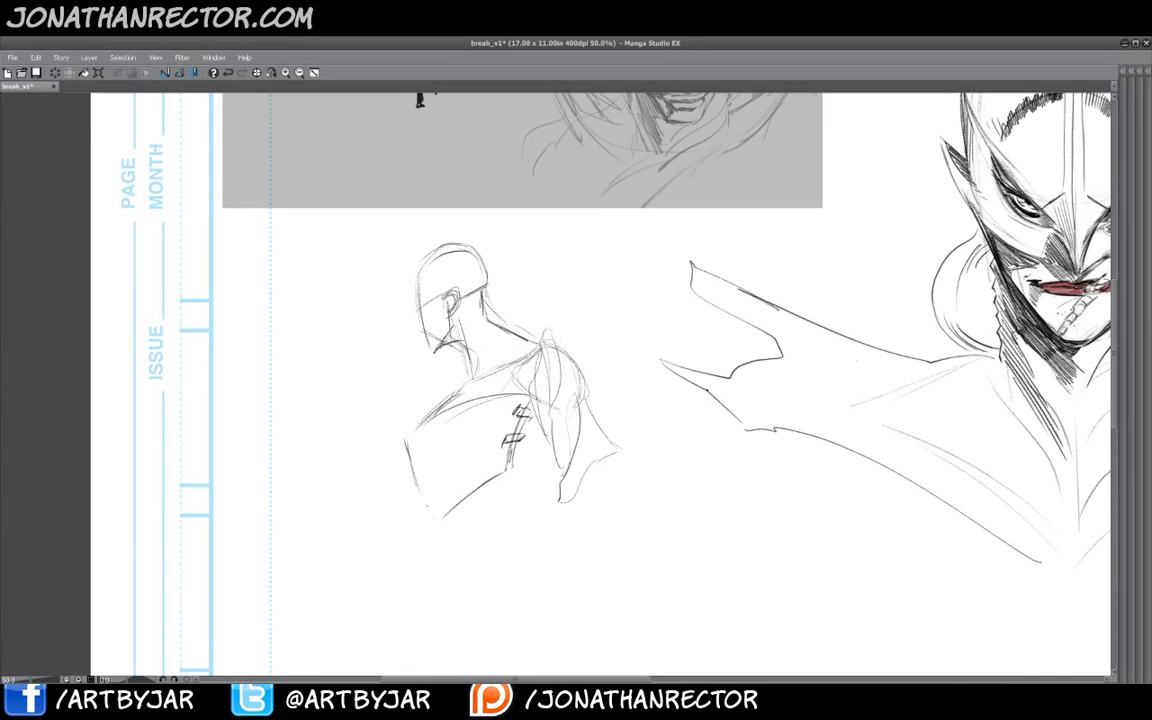
pyautogui.moveTo(512, 470); pyautogui.dragTo(541, 486)
# - Refine the neck and back lines and sketch a fist at the end of the arm
pyautogui.moveTo(845, 481); pyautogui.dragTo(748, 510)
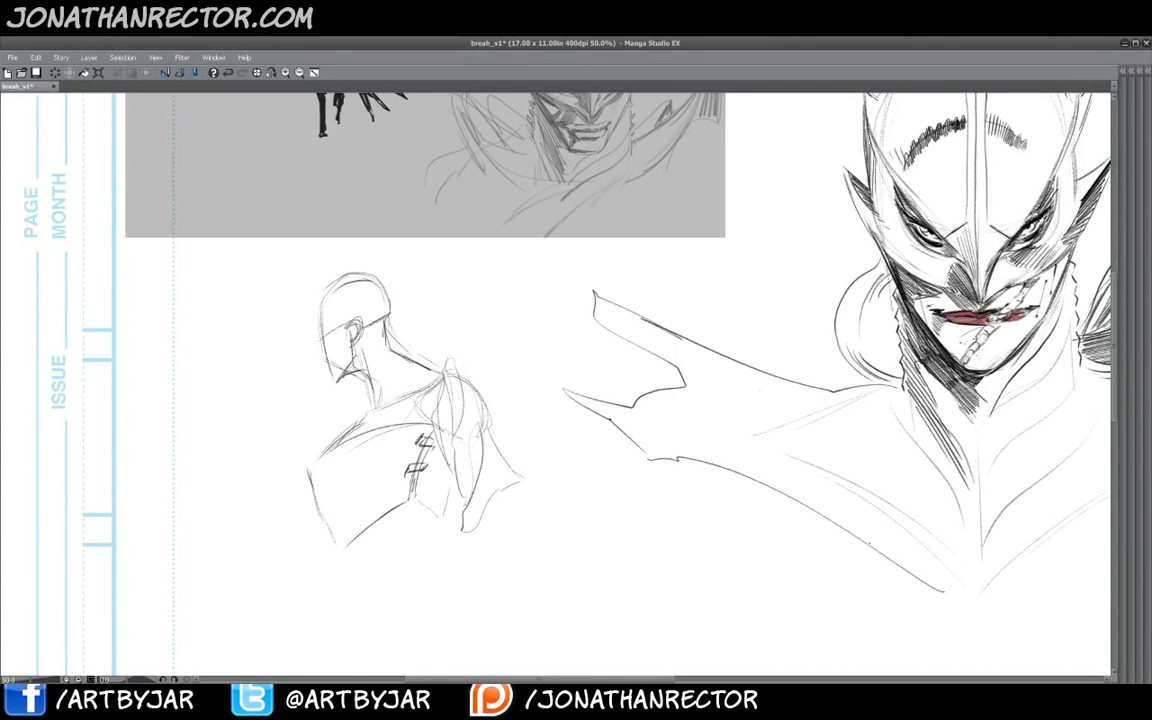
pyautogui.moveTo(346, 287)
pyautogui.mouseDown()
pyautogui.moveTo(350, 304)
pyautogui.moveTo(419, 358)
pyautogui.moveTo(390, 336)
pyautogui.moveTo(391, 355)
pyautogui.mouseUp()
pyautogui.moveTo(334, 326); pyautogui.dragTo(369, 354)
pyautogui.moveTo(340, 311)
pyautogui.mouseDown()
pyautogui.moveTo(333, 333)
pyautogui.moveTo(364, 353)
pyautogui.mouseUp()
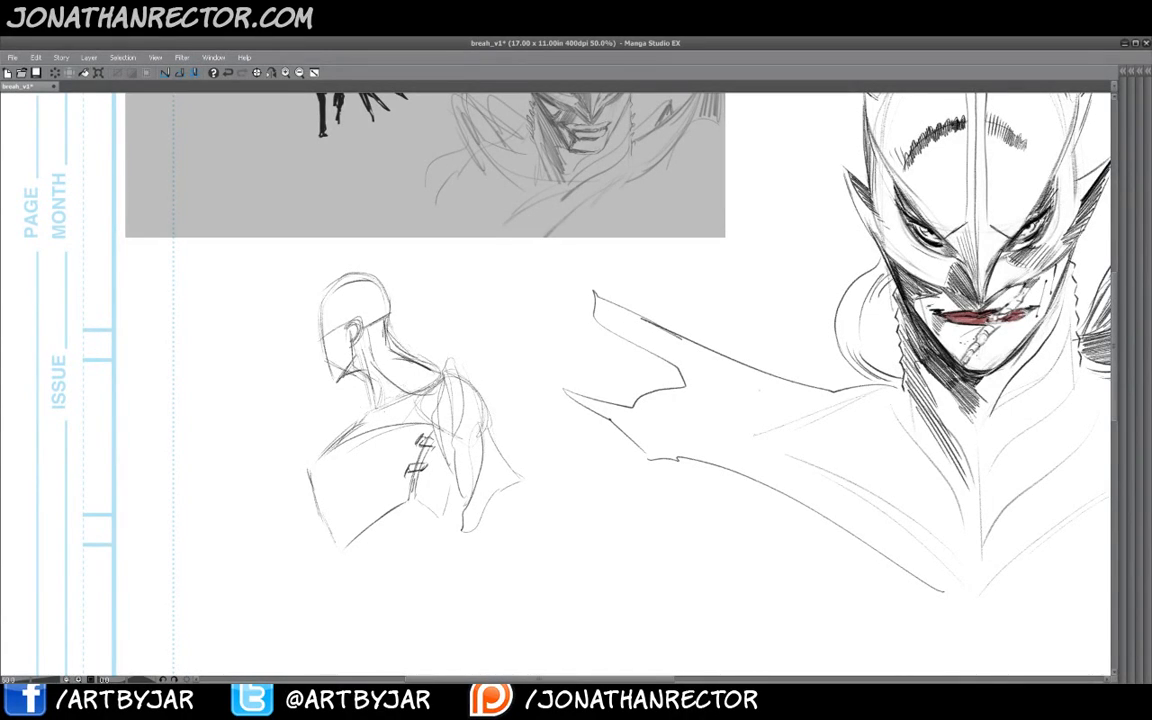
pyautogui.moveTo(319, 476); pyautogui.dragTo(329, 518)
pyautogui.moveTo(509, 491)
pyautogui.mouseDown()
pyautogui.moveTo(502, 451)
pyautogui.moveTo(519, 439)
pyautogui.moveTo(519, 520)
pyautogui.moveTo(506, 515)
pyautogui.moveTo(540, 513)
pyautogui.moveTo(524, 508)
pyautogui.moveTo(538, 488)
pyautogui.moveTo(542, 508)
pyautogui.moveTo(507, 529)
pyautogui.mouseUp()
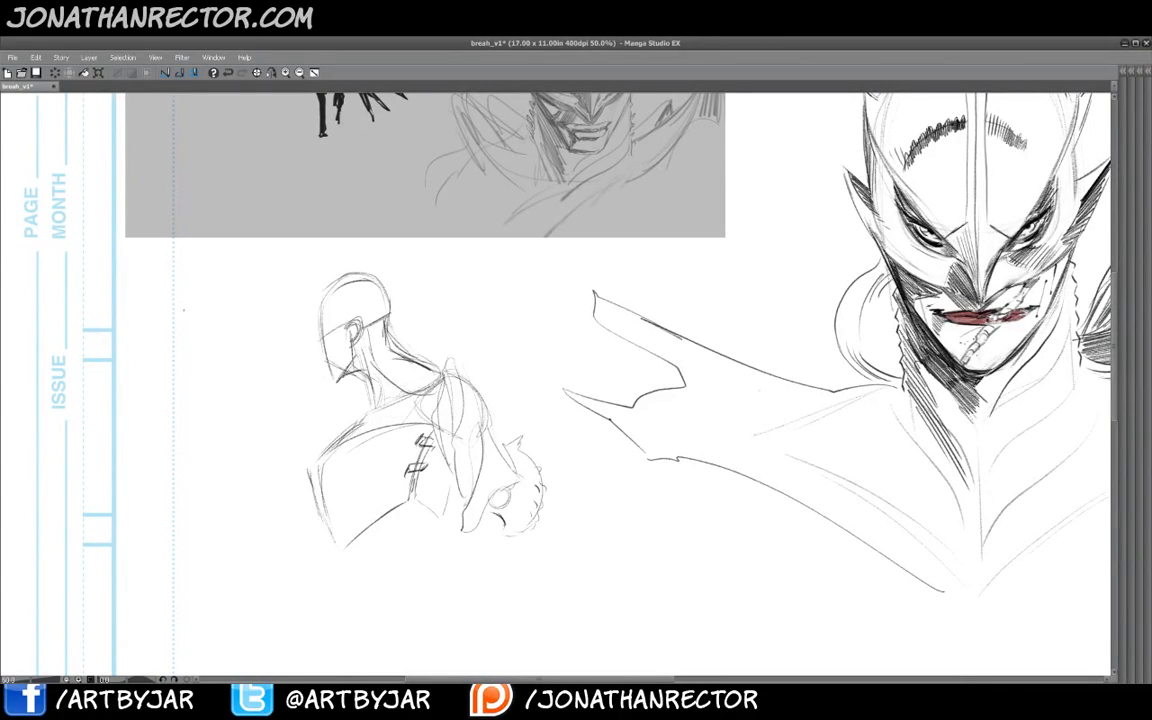
# - Try to sketch strokes to the left of the new figure
pyautogui.moveTo(226, 283); pyautogui.dragTo(194, 361)
pyautogui.moveTo(222, 287); pyautogui.dragTo(179, 438)
pyautogui.moveTo(223, 280); pyautogui.dragTo(182, 443)
pyautogui.moveTo(190, 384); pyautogui.dragTo(180, 438)
pyautogui.click(13, 58)
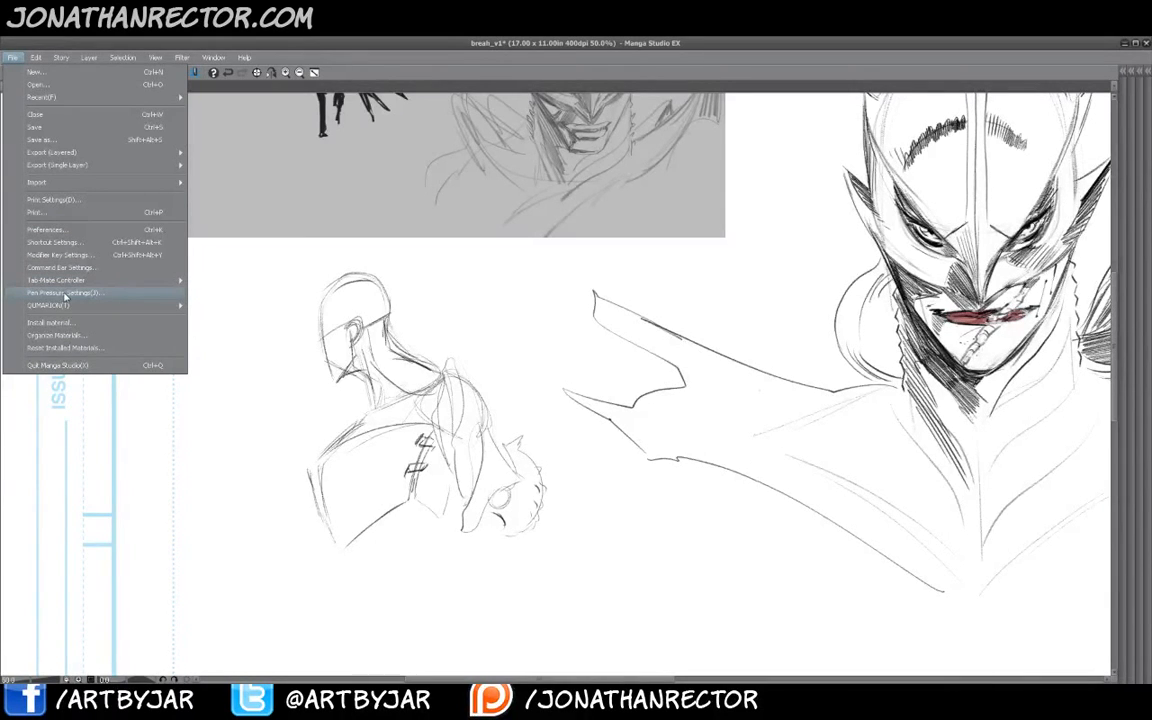
pyautogui.click(65, 293)
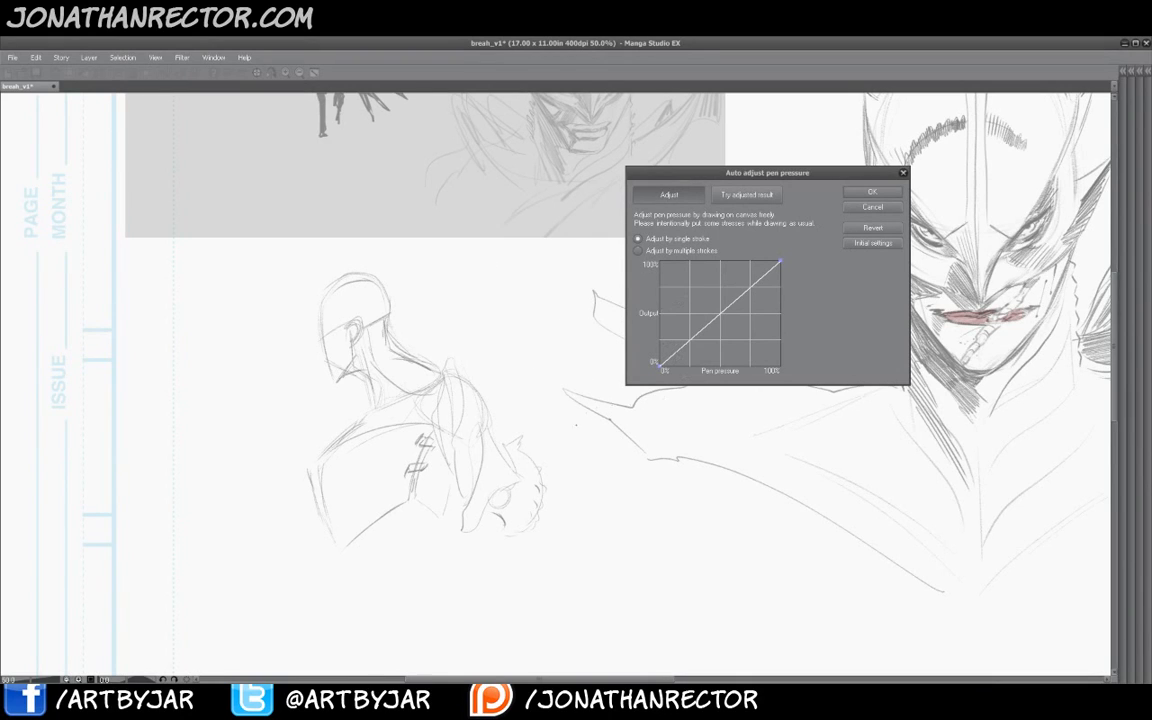
pyautogui.click(864, 208)
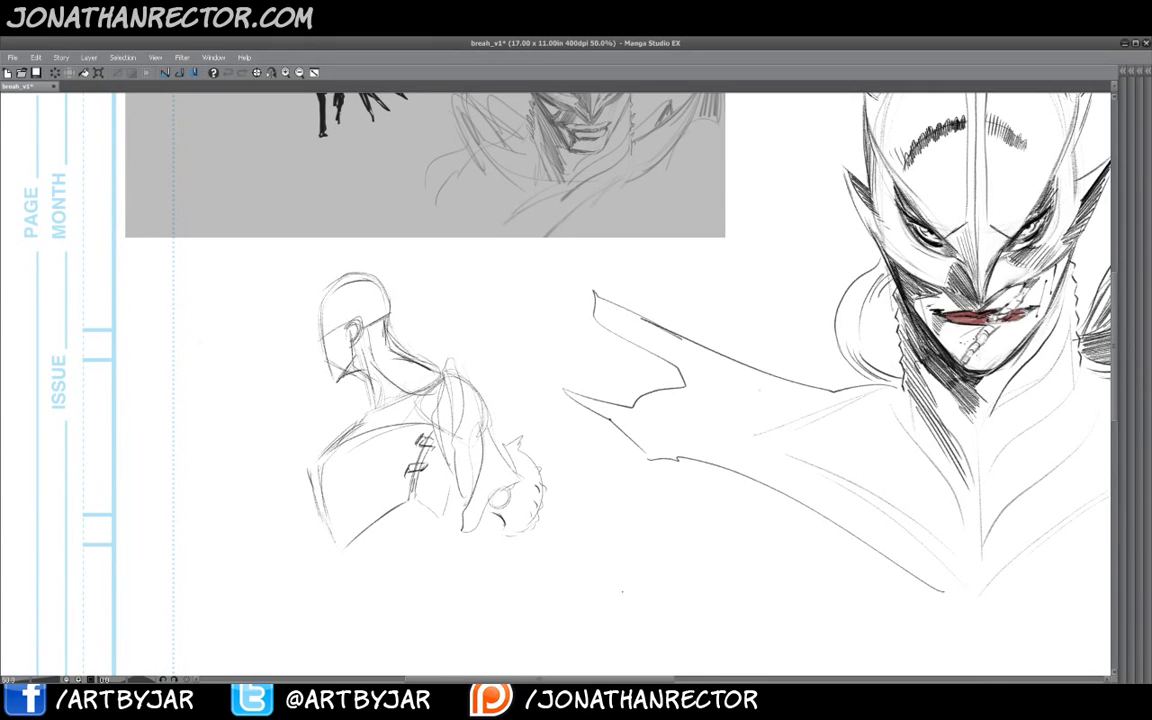
# - Sketch a finned helmet over the new figure's head
pyautogui.moveTo(344, 326); pyautogui.dragTo(319, 349)
pyautogui.moveTo(336, 383)
pyautogui.mouseDown()
pyautogui.moveTo(350, 368)
pyautogui.moveTo(317, 343)
pyautogui.moveTo(321, 308)
pyautogui.moveTo(374, 250)
pyautogui.moveTo(364, 270)
pyautogui.mouseUp()
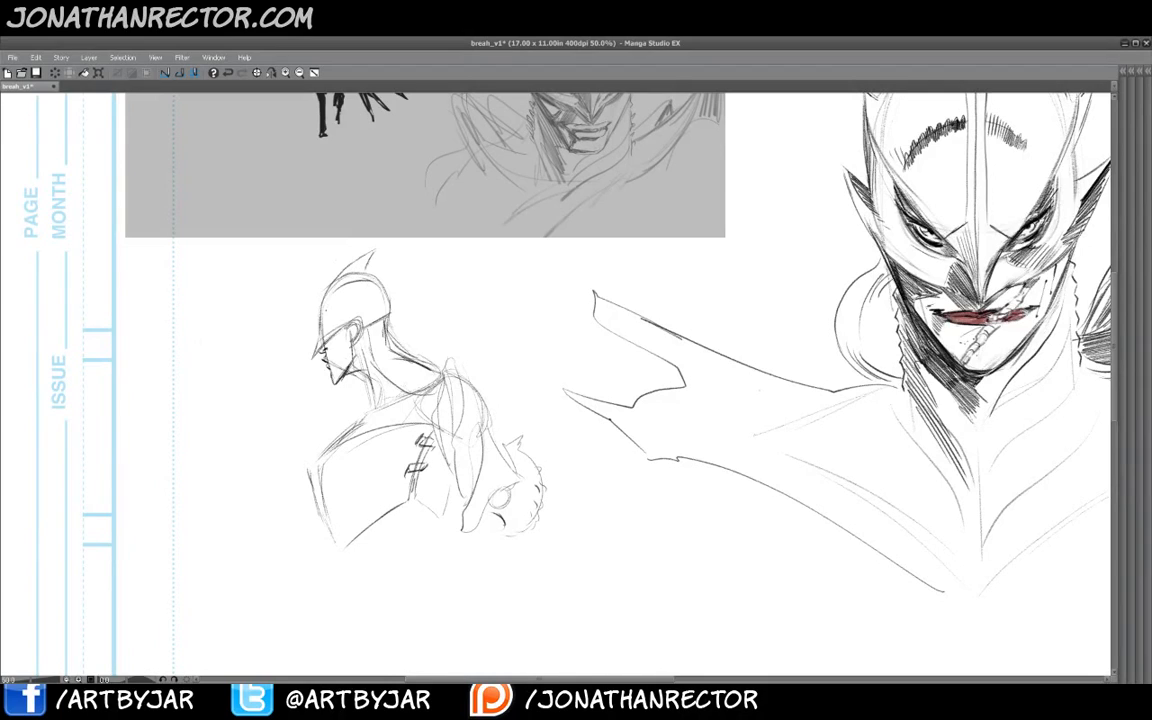
pyautogui.moveTo(379, 277); pyautogui.dragTo(390, 302)
pyautogui.moveTo(328, 328)
pyautogui.mouseDown()
pyautogui.moveTo(382, 278)
pyautogui.moveTo(336, 315)
pyautogui.mouseUp()
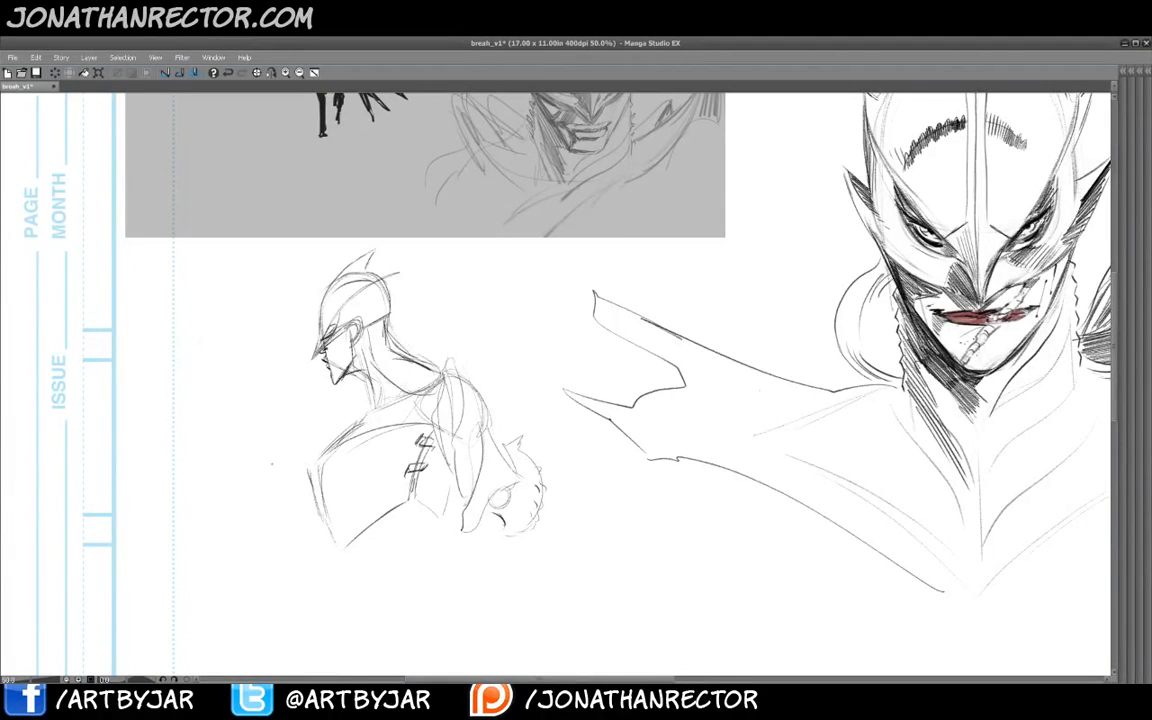
pyautogui.moveTo(735, 454); pyautogui.dragTo(661, 495)
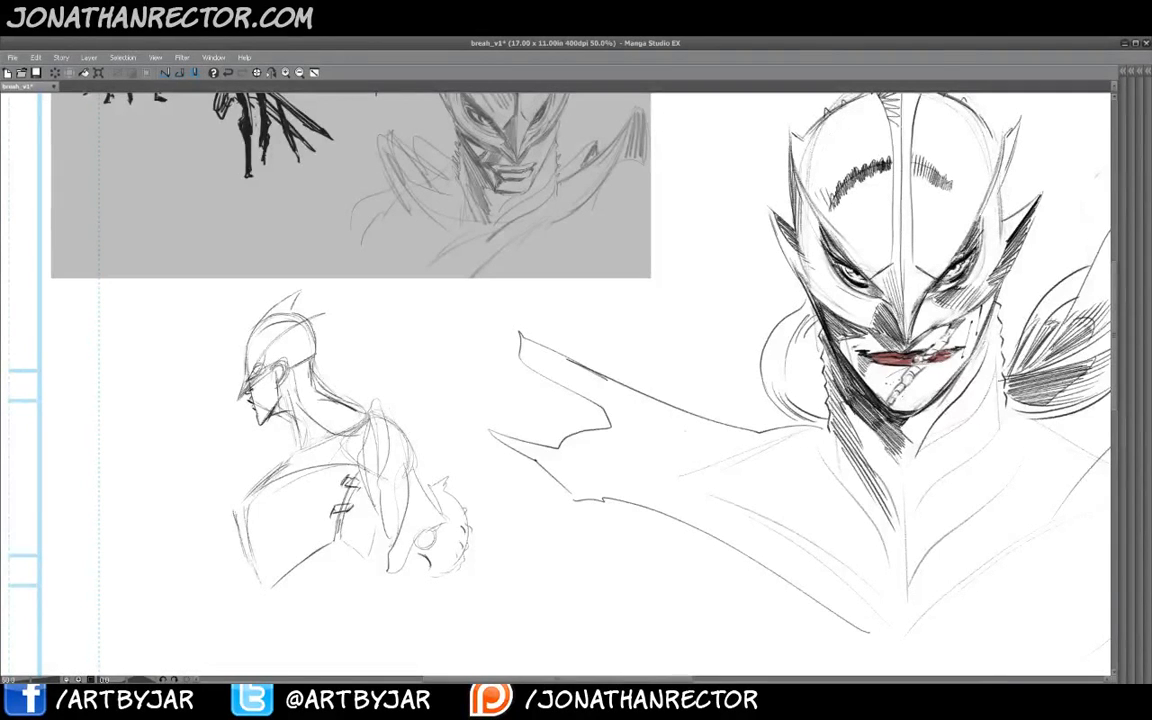
pyautogui.moveTo(262, 371)
pyautogui.mouseDown()
pyautogui.moveTo(300, 389)
pyautogui.moveTo(286, 382)
pyautogui.moveTo(260, 425)
pyautogui.moveTo(244, 392)
pyautogui.mouseUp()
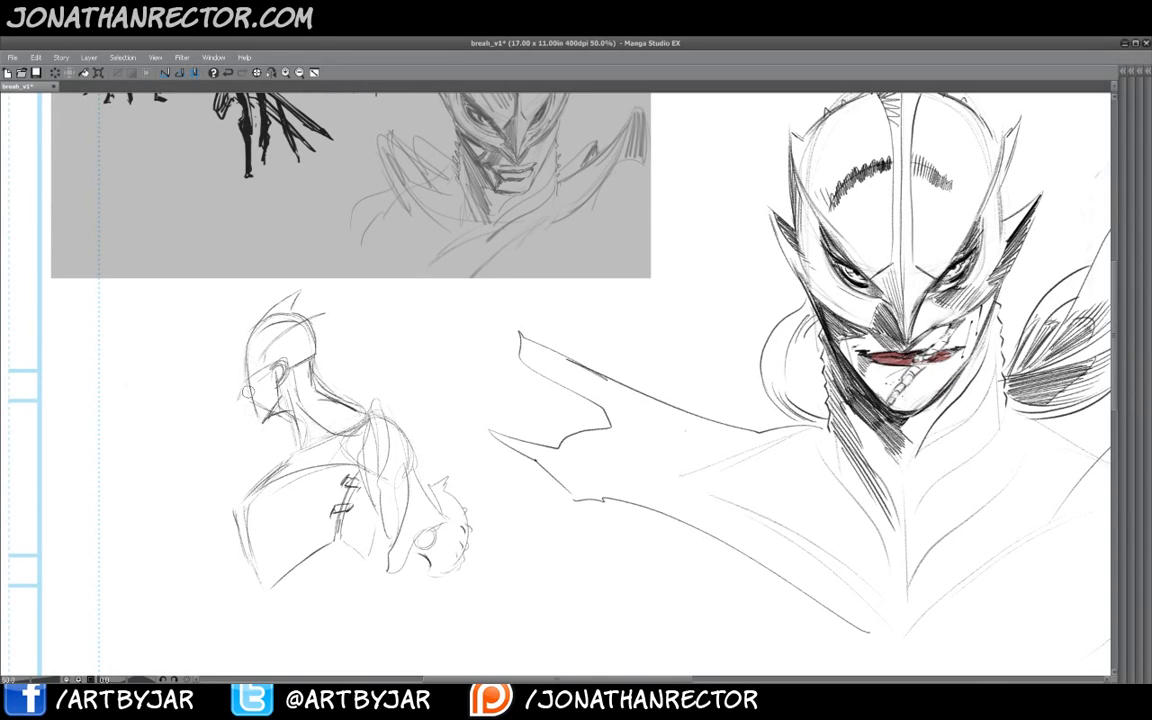
pyautogui.click(227, 72)
# - Show the panels and merge Layer 1 down into the Drawing Layer
pyautogui.click(208, 71)
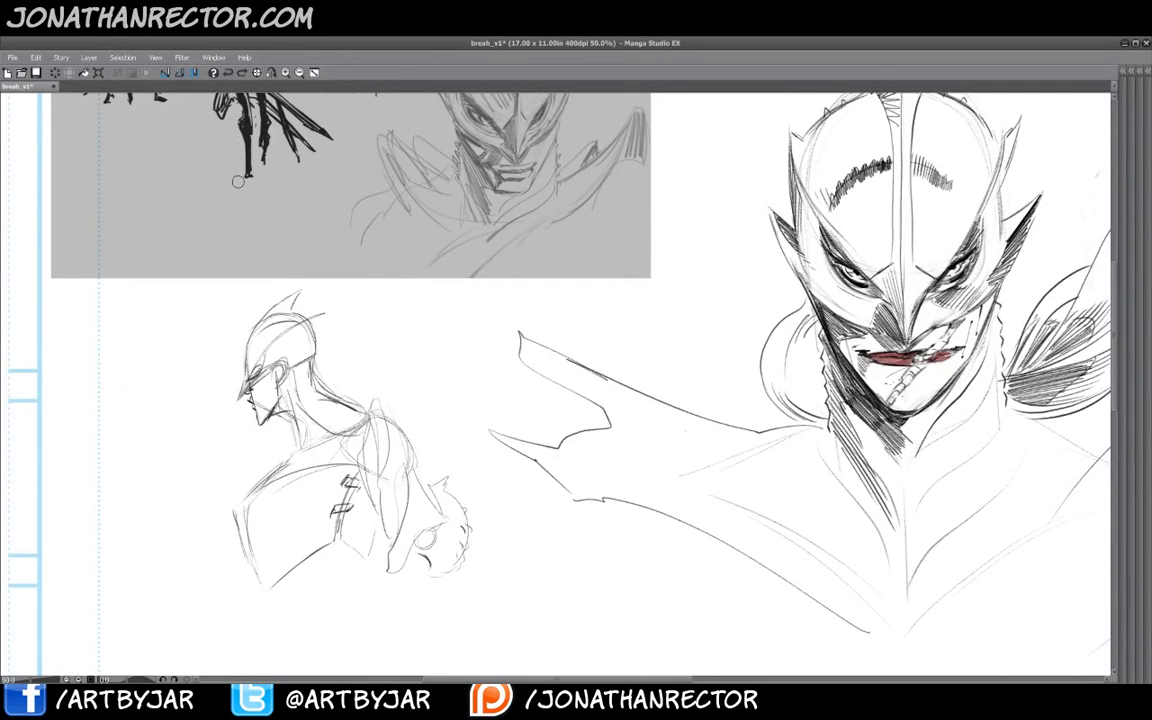
pyautogui.press('Tab')
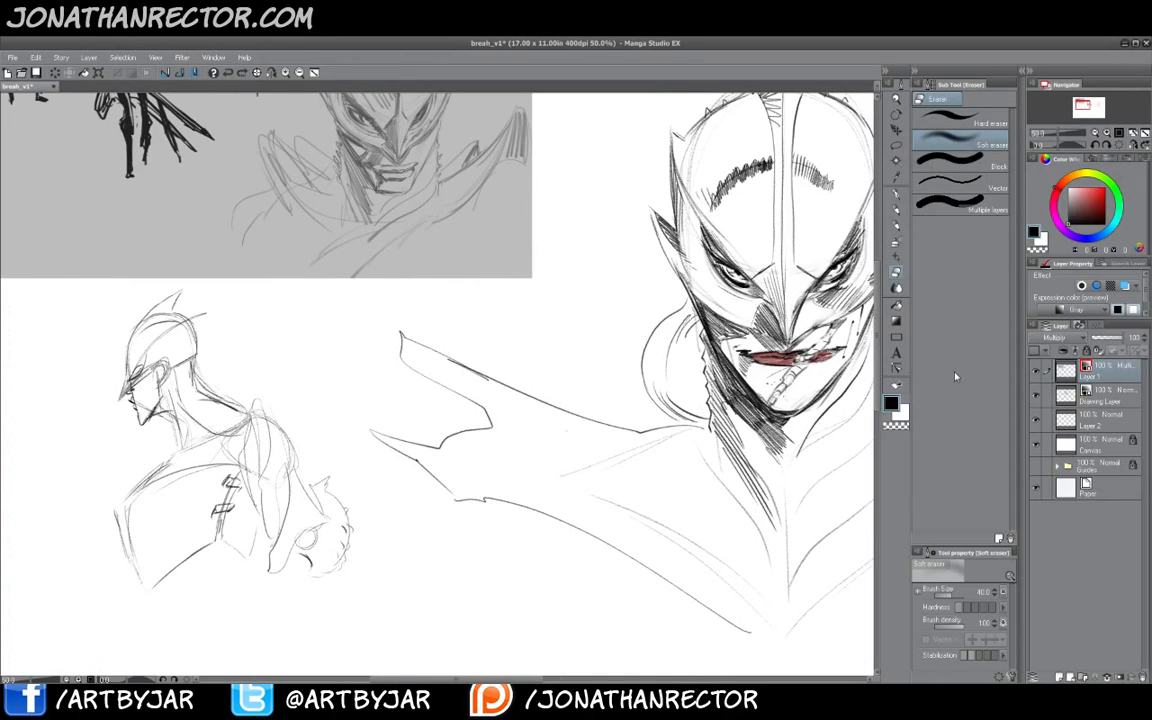
pyautogui.click(1035, 372)
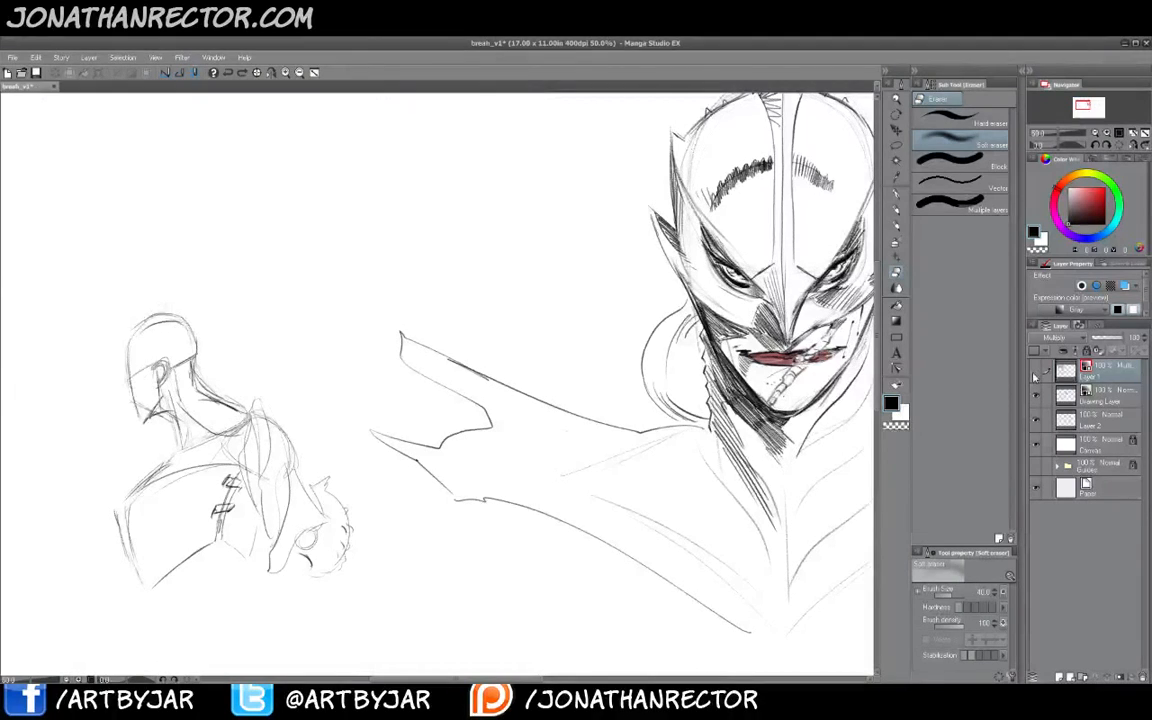
pyautogui.click(1035, 373)
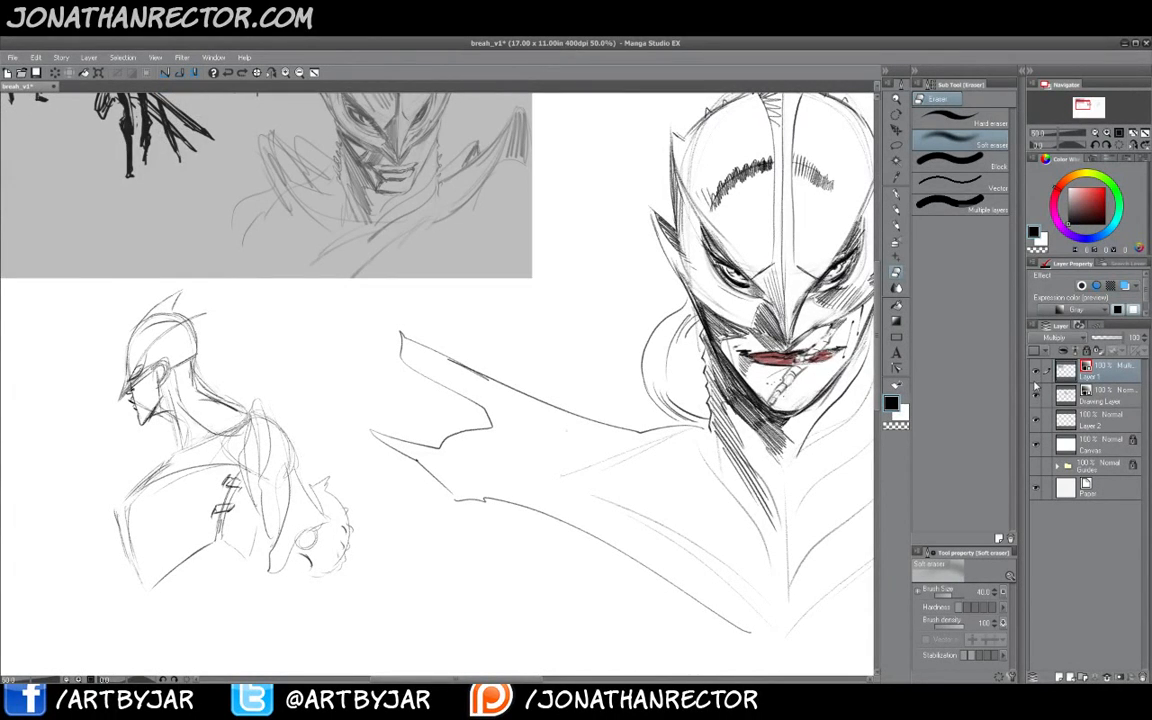
pyautogui.hotkey('ctrl', 'e')
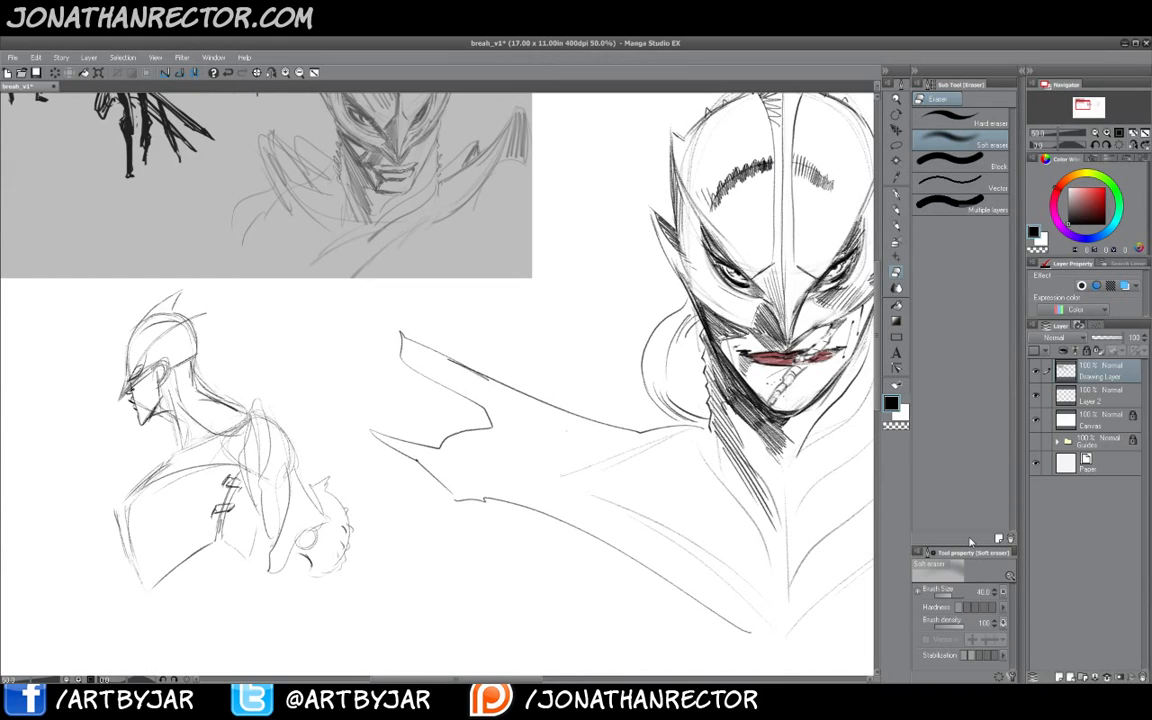
# - Set the Drawing Layer's expression colour to Gray and touch up the crest of the new figure's helmet
pyautogui.click(1075, 309)
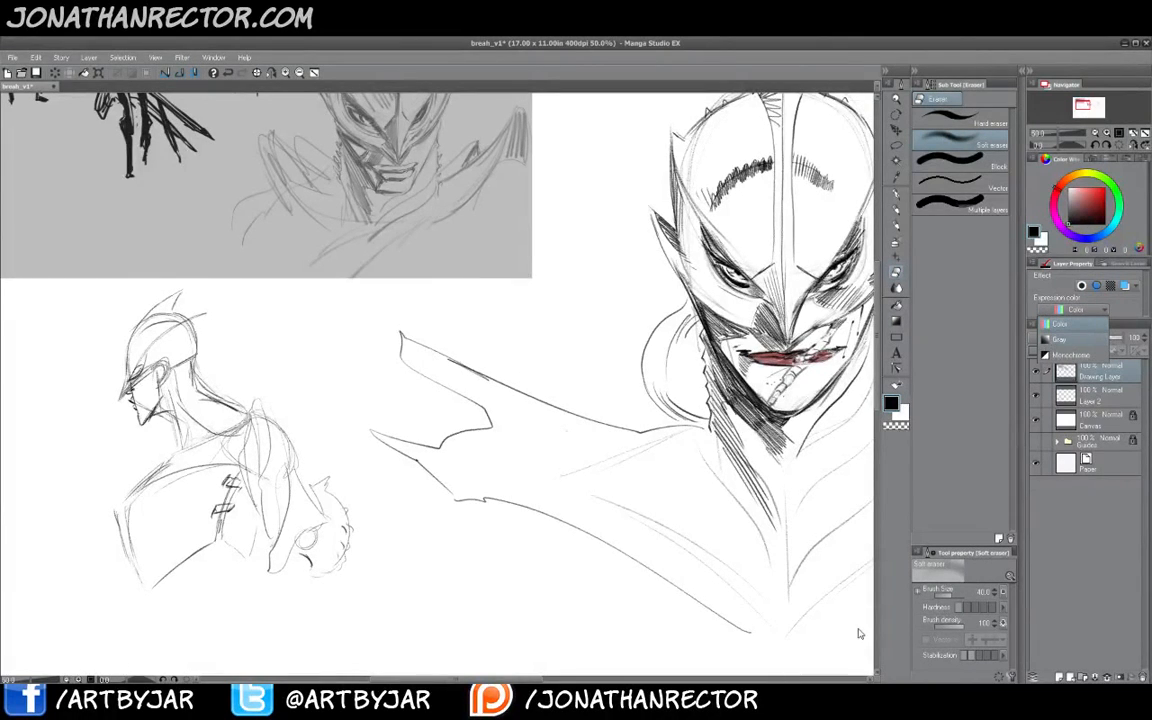
pyautogui.press('Down')
pyautogui.press('Return')
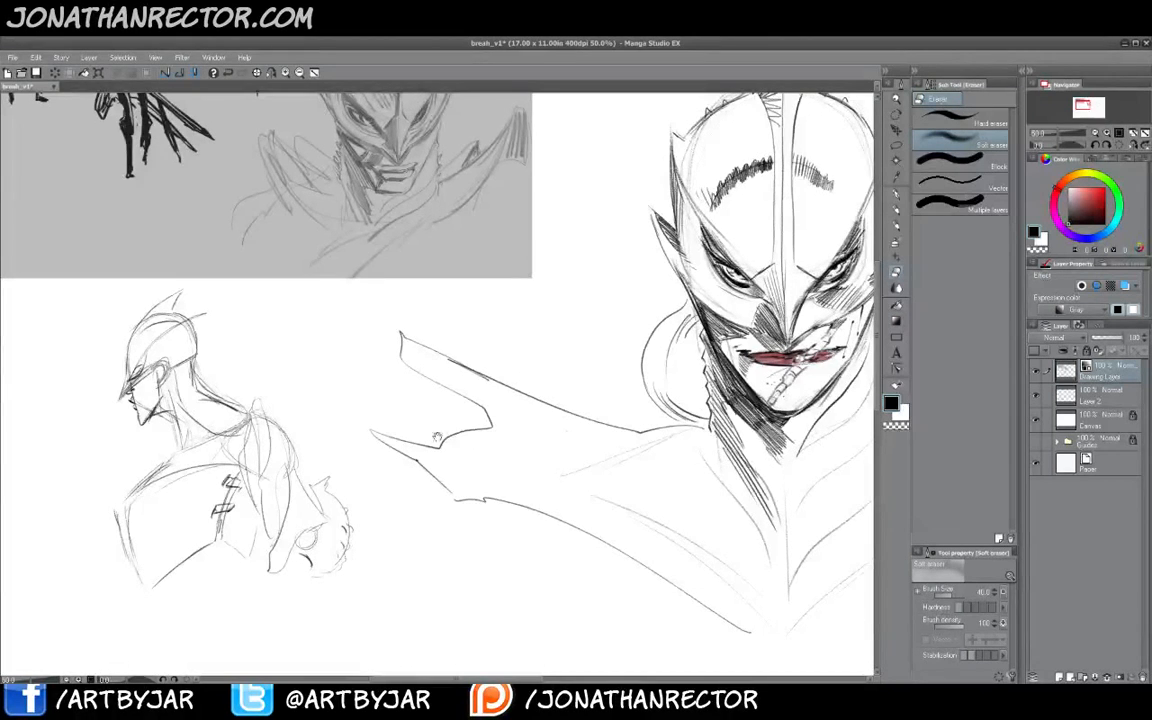
pyautogui.moveTo(437, 438); pyautogui.dragTo(558, 422)
pyautogui.press('b')
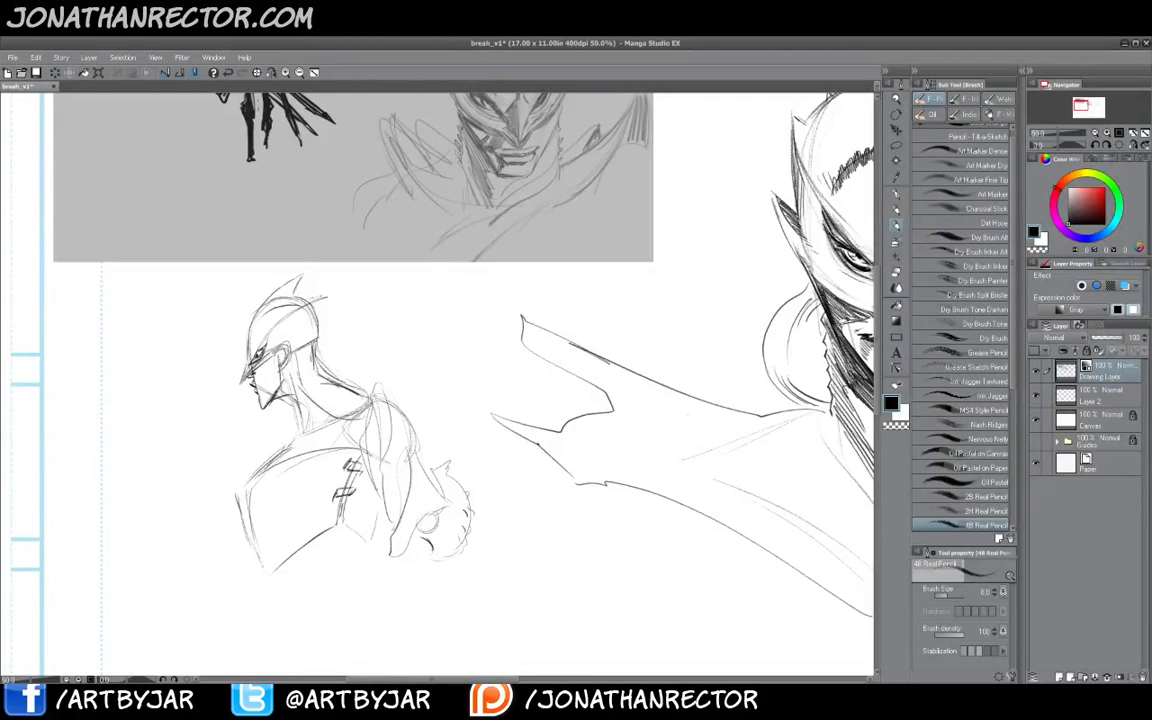
pyautogui.moveTo(326, 297); pyautogui.dragTo(315, 307)
pyautogui.moveTo(217, 423); pyautogui.dragTo(334, 391)
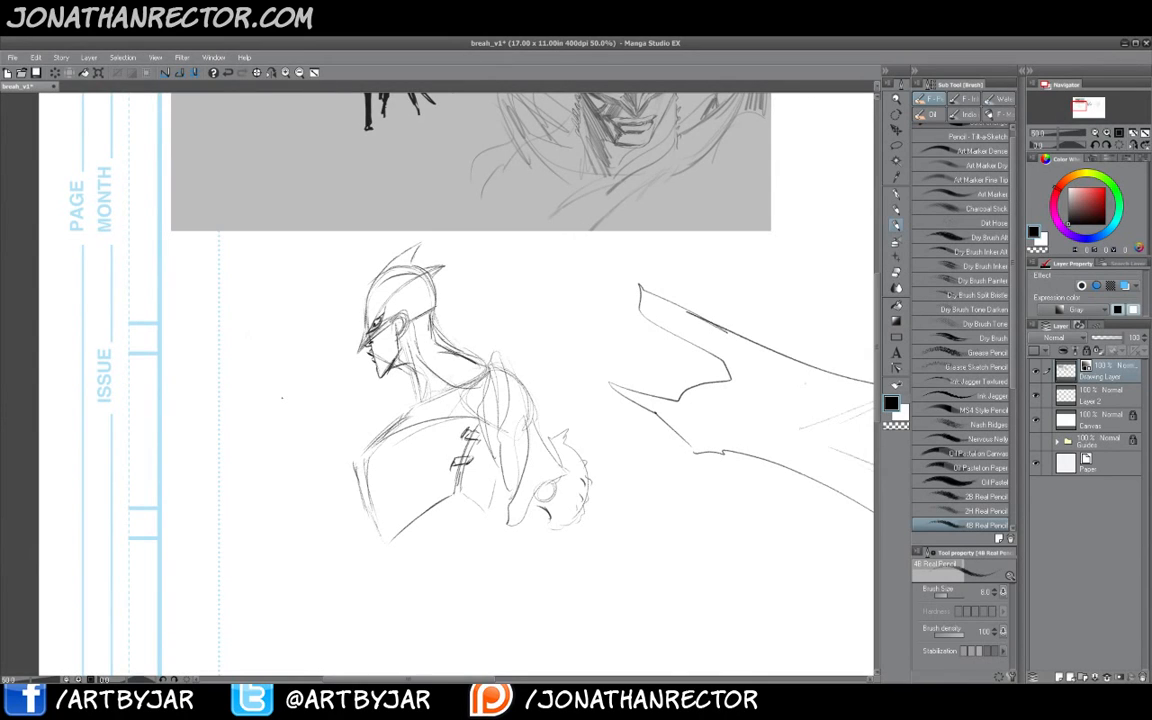
# - Sketch a sword hilt to the left of the new figure, then erase it
pyautogui.moveTo(227, 292)
pyautogui.mouseDown()
pyautogui.moveTo(224, 397)
pyautogui.moveTo(237, 377)
pyautogui.moveTo(229, 455)
pyautogui.mouseUp()
pyautogui.moveTo(223, 390); pyautogui.dragTo(226, 437)
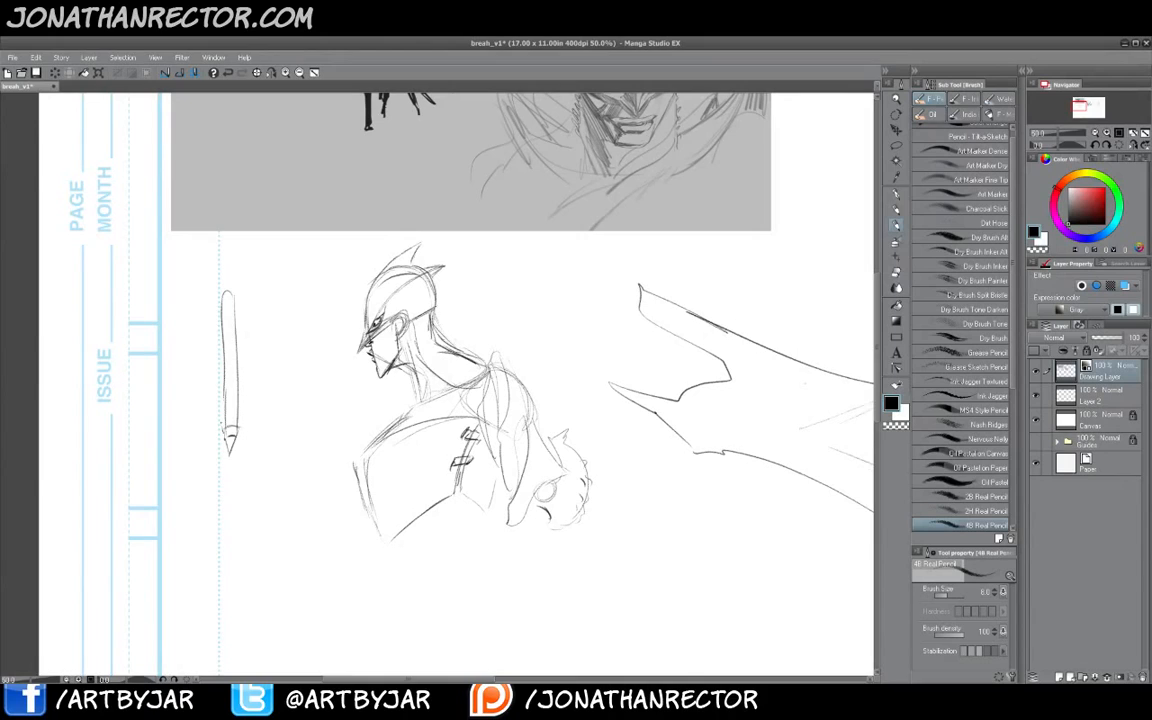
pyautogui.moveTo(219, 369)
pyautogui.mouseDown()
pyautogui.moveTo(243, 398)
pyautogui.moveTo(218, 398)
pyautogui.moveTo(244, 430)
pyautogui.mouseUp()
pyautogui.moveTo(218, 371); pyautogui.dragTo(217, 430)
pyautogui.moveTo(223, 431)
pyautogui.mouseDown()
pyautogui.moveTo(238, 431)
pyautogui.moveTo(241, 399)
pyautogui.mouseUp()
pyautogui.moveTo(218, 381)
pyautogui.mouseDown()
pyautogui.moveTo(244, 373)
pyautogui.moveTo(213, 384)
pyautogui.moveTo(248, 403)
pyautogui.moveTo(220, 424)
pyautogui.moveTo(243, 430)
pyautogui.mouseUp()
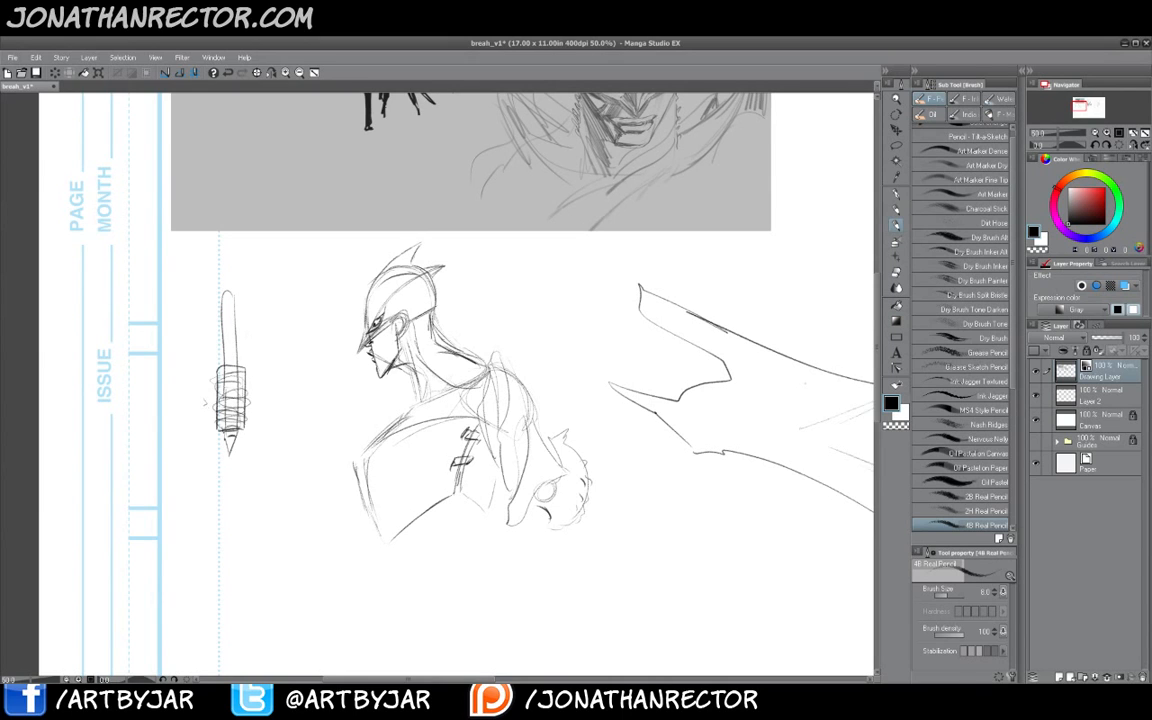
pyautogui.moveTo(255, 373)
pyautogui.mouseDown()
pyautogui.moveTo(246, 333)
pyautogui.moveTo(211, 415)
pyautogui.moveTo(218, 358)
pyautogui.moveTo(247, 413)
pyautogui.mouseUp()
pyautogui.moveTo(232, 298); pyautogui.dragTo(240, 366)
pyautogui.moveTo(225, 375); pyautogui.dragTo(223, 320)
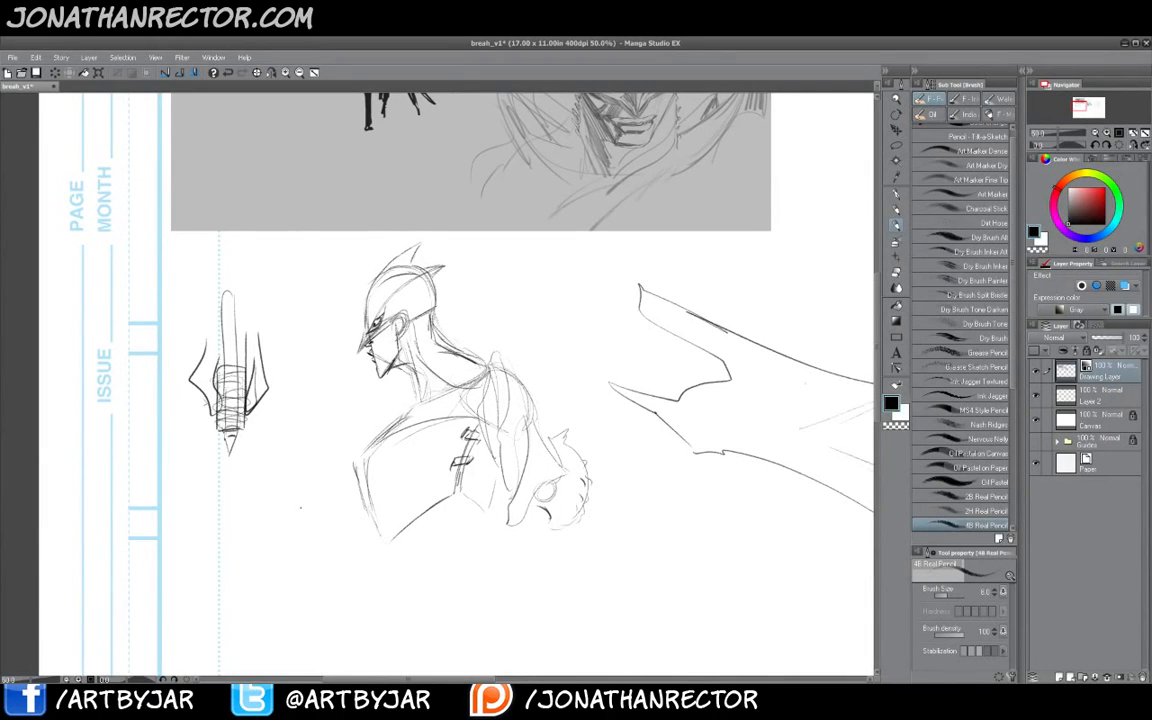
pyautogui.press('e')
pyautogui.moveTo(254, 370)
pyautogui.mouseDown()
pyautogui.moveTo(270, 358)
pyautogui.moveTo(252, 384)
pyautogui.moveTo(215, 360)
pyautogui.moveTo(205, 330)
pyautogui.moveTo(190, 350)
pyautogui.moveTo(196, 377)
pyautogui.mouseUp()
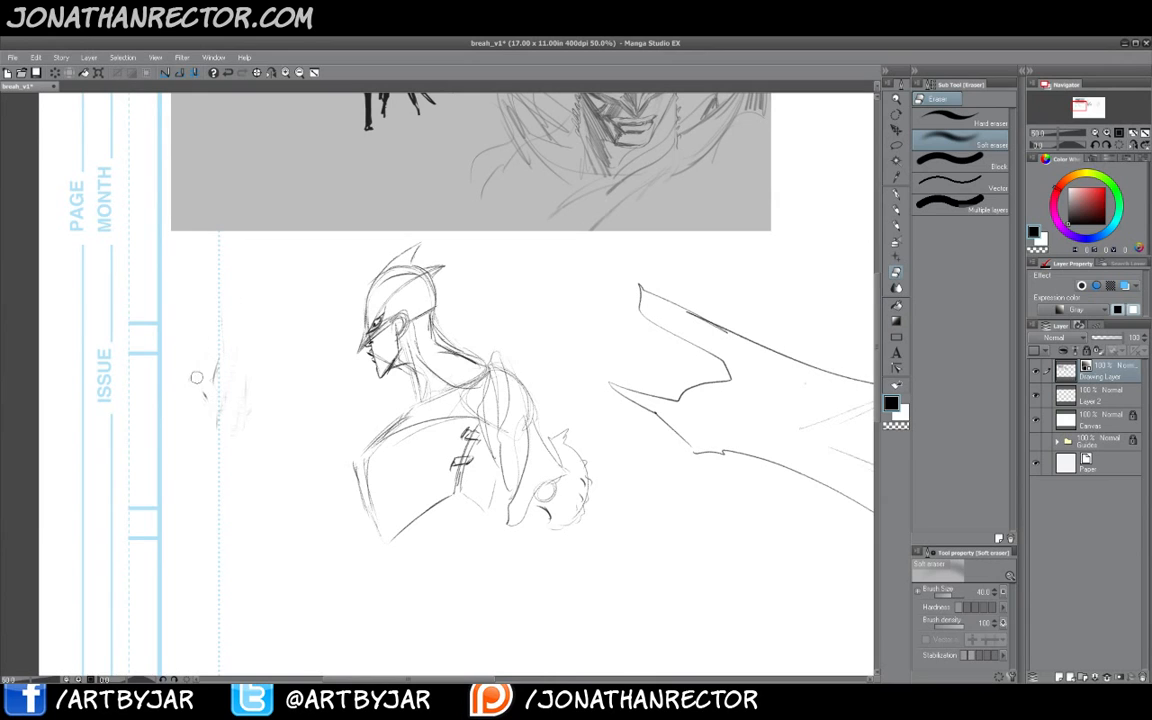
# - Refine the new figure's shoulder, chest and arm lines with the pencil
pyautogui.press('b')
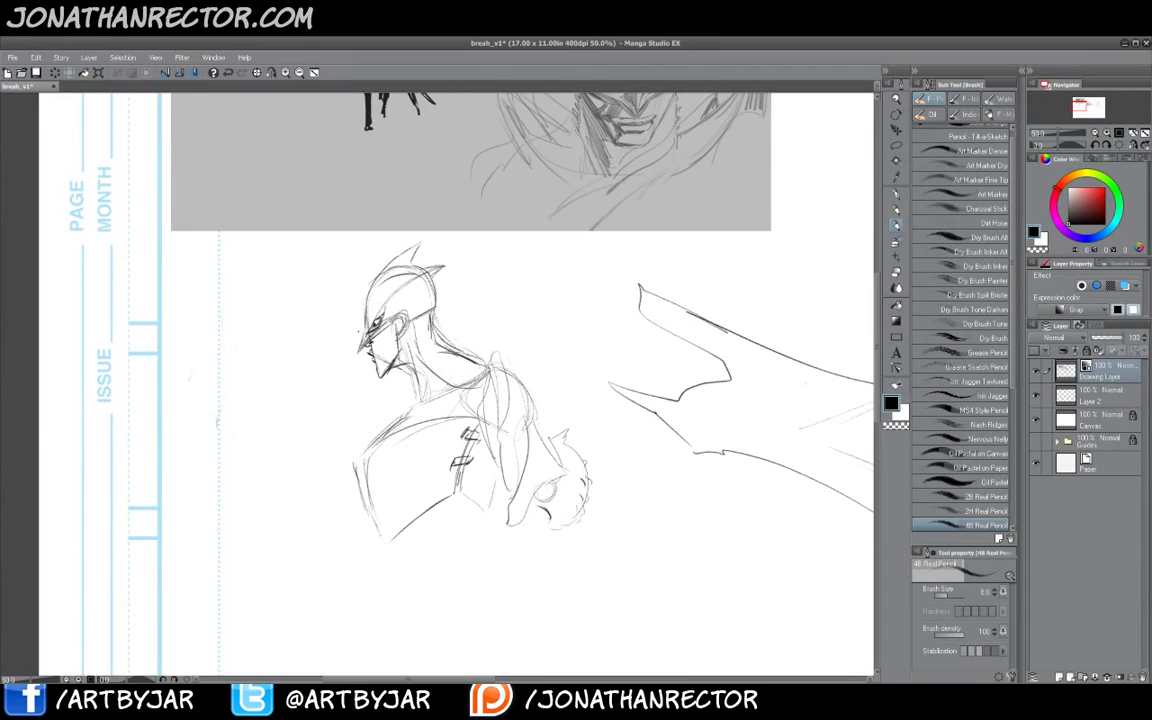
pyautogui.moveTo(500, 474)
pyautogui.mouseDown()
pyautogui.moveTo(508, 499)
pyautogui.moveTo(507, 488)
pyautogui.mouseUp()
pyautogui.moveTo(485, 388); pyautogui.dragTo(524, 432)
pyautogui.moveTo(373, 445); pyautogui.dragTo(428, 401)
pyautogui.moveTo(369, 368); pyautogui.dragTo(385, 361)
pyautogui.moveTo(369, 436)
pyautogui.mouseDown()
pyautogui.moveTo(393, 424)
pyautogui.moveTo(367, 446)
pyautogui.mouseUp()
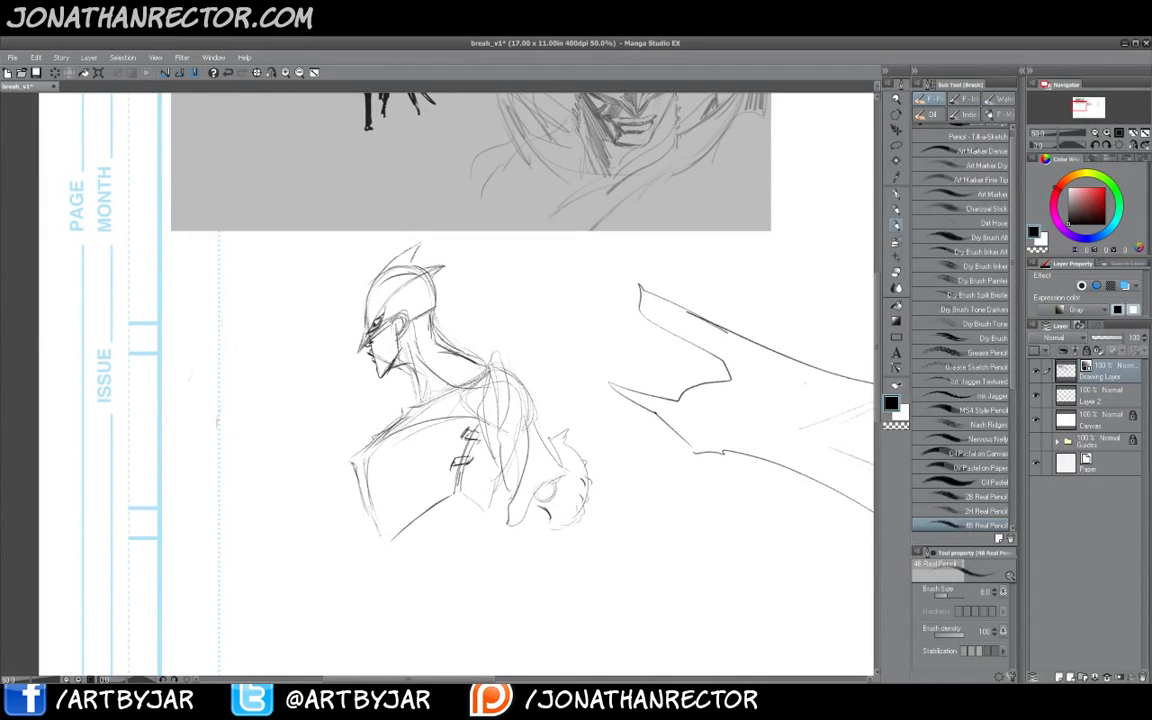
pyautogui.moveTo(333, 309); pyautogui.dragTo(346, 513)
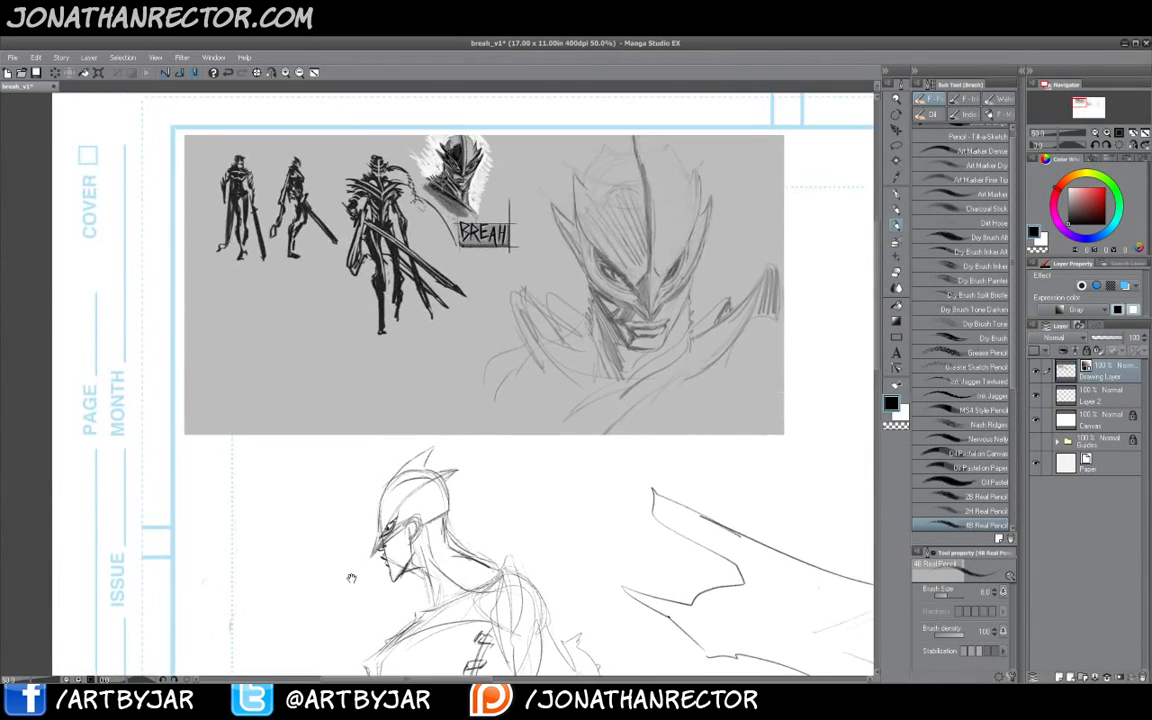
pyautogui.moveTo(351, 578); pyautogui.dragTo(355, 413)
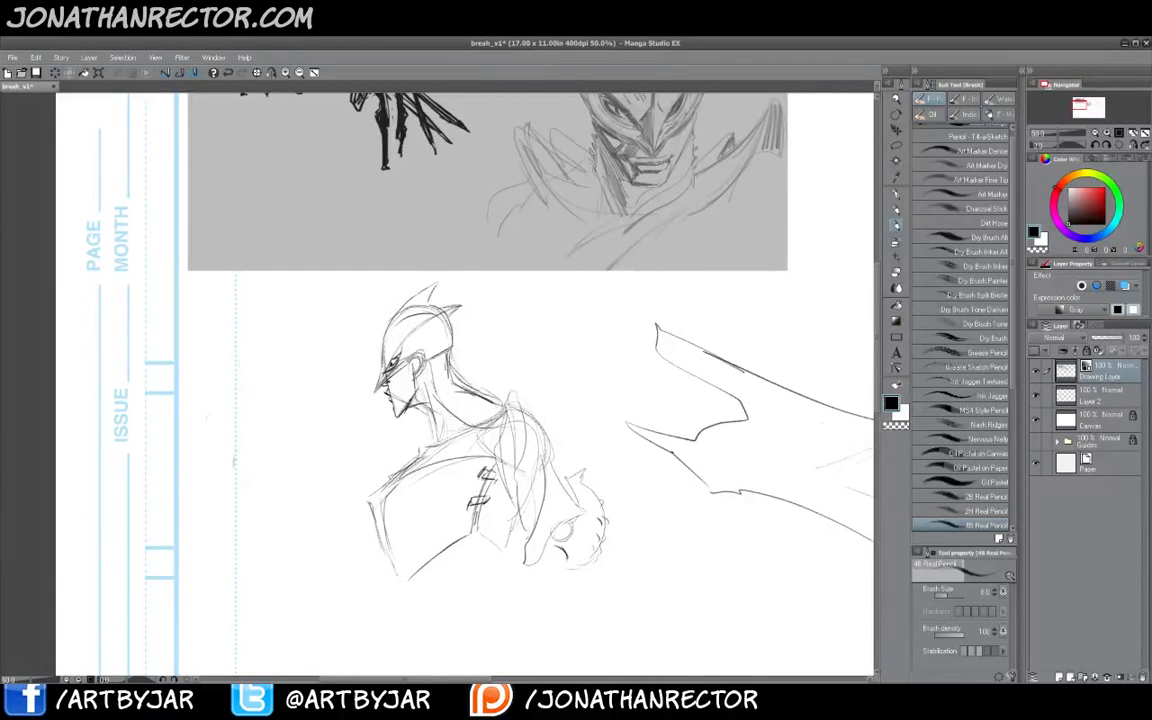
pyautogui.moveTo(360, 473)
pyautogui.mouseDown()
pyautogui.moveTo(358, 487)
pyautogui.moveTo(372, 463)
pyautogui.mouseUp()
pyautogui.moveTo(482, 415); pyautogui.dragTo(499, 553)
pyautogui.moveTo(430, 455); pyautogui.dragTo(402, 347)
pyautogui.moveTo(491, 483)
pyautogui.mouseDown()
pyautogui.moveTo(522, 429)
pyautogui.moveTo(568, 426)
pyautogui.moveTo(514, 465)
pyautogui.mouseUp()
pyautogui.moveTo(570, 451); pyautogui.dragTo(506, 483)
pyautogui.moveTo(321, 502); pyautogui.dragTo(393, 589)
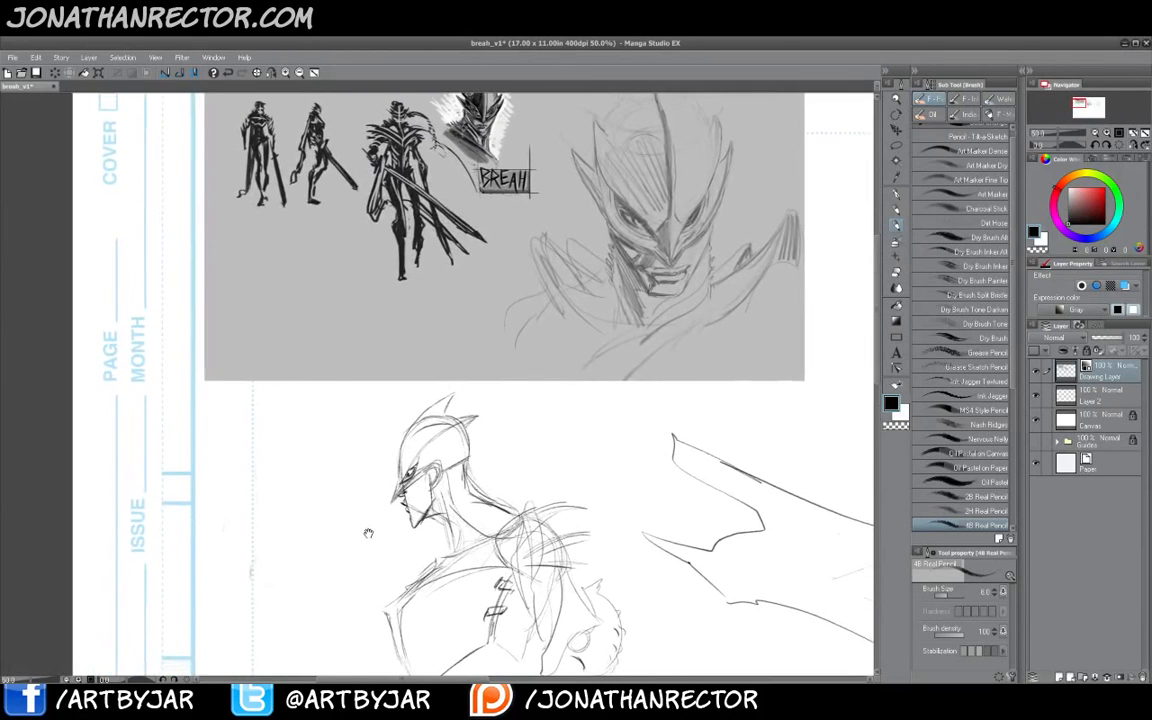
pyautogui.moveTo(346, 407); pyautogui.dragTo(379, 236)
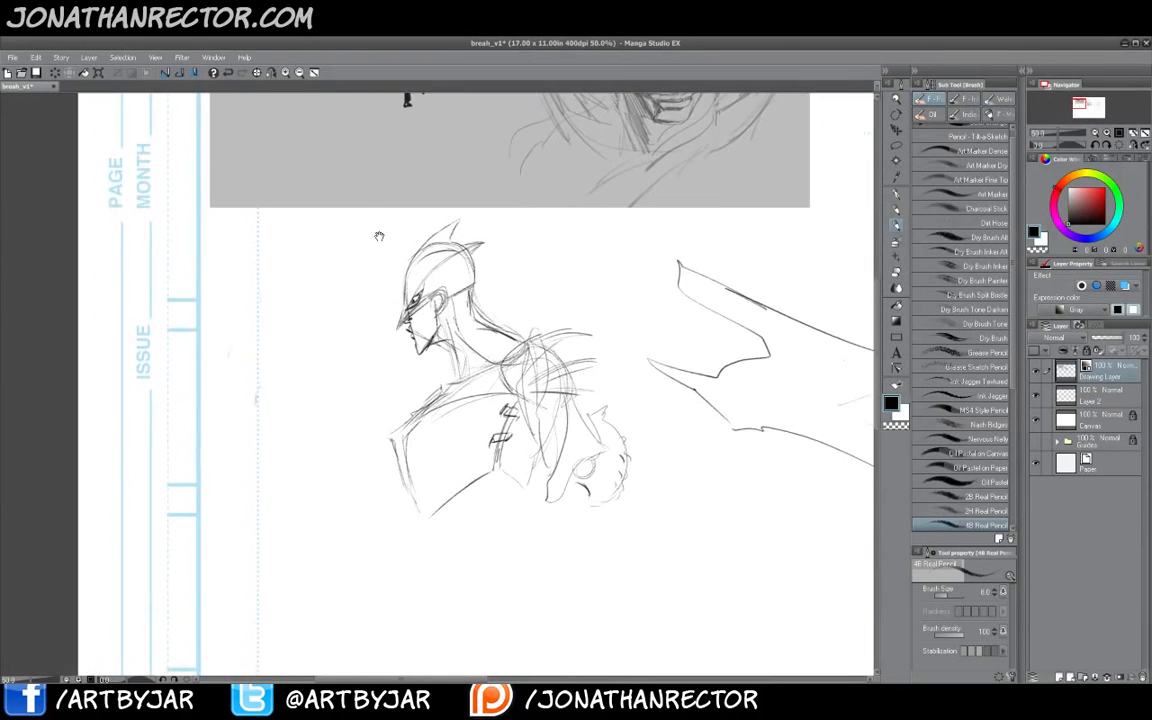
# - Zoom out to 33.3% and sketch the new figure's torso and long lower-body lines
pyautogui.click(300, 73)
pyautogui.moveTo(386, 433); pyautogui.dragTo(384, 427)
pyautogui.moveTo(505, 439)
pyautogui.mouseDown()
pyautogui.moveTo(485, 473)
pyautogui.moveTo(430, 472)
pyautogui.moveTo(429, 499)
pyautogui.mouseUp()
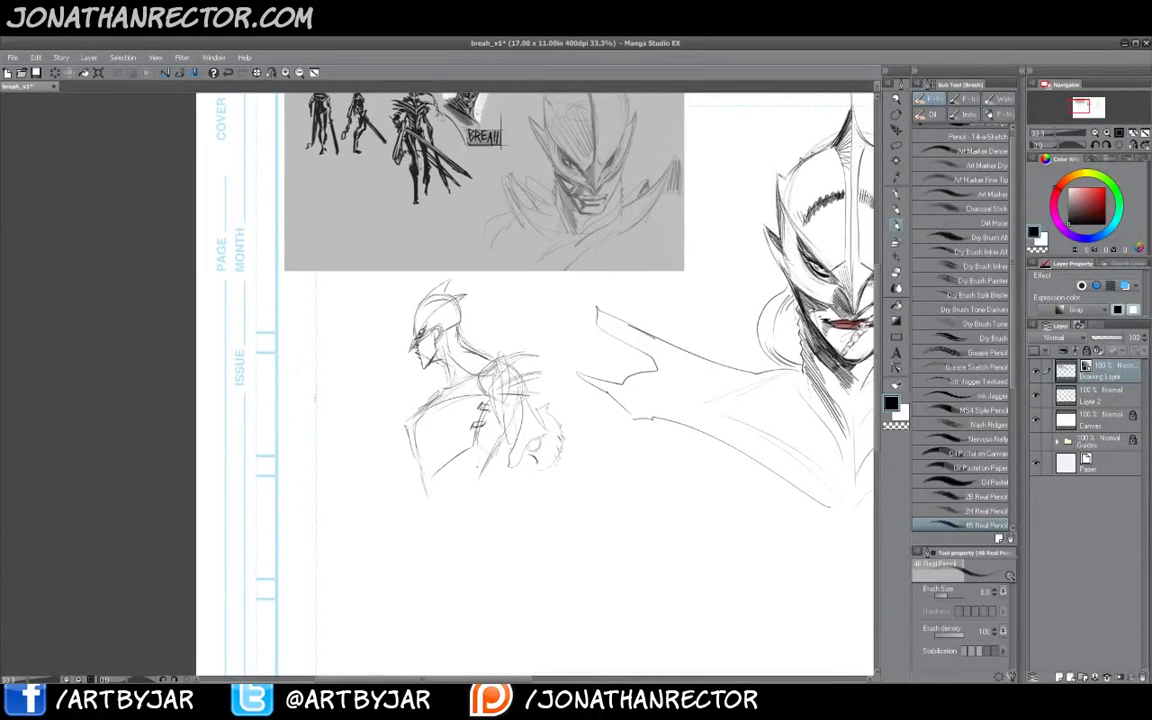
pyautogui.moveTo(428, 401); pyautogui.dragTo(424, 424)
pyautogui.moveTo(473, 472)
pyautogui.mouseDown()
pyautogui.moveTo(449, 484)
pyautogui.moveTo(433, 449)
pyautogui.mouseUp()
pyautogui.moveTo(464, 490); pyautogui.dragTo(502, 474)
pyautogui.moveTo(445, 514); pyautogui.dragTo(512, 477)
pyautogui.moveTo(440, 521)
pyautogui.mouseDown()
pyautogui.moveTo(492, 486)
pyautogui.moveTo(435, 497)
pyautogui.moveTo(470, 484)
pyautogui.moveTo(439, 498)
pyautogui.moveTo(439, 514)
pyautogui.moveTo(437, 484)
pyautogui.moveTo(485, 520)
pyautogui.moveTo(445, 592)
pyautogui.moveTo(441, 633)
pyautogui.mouseUp()
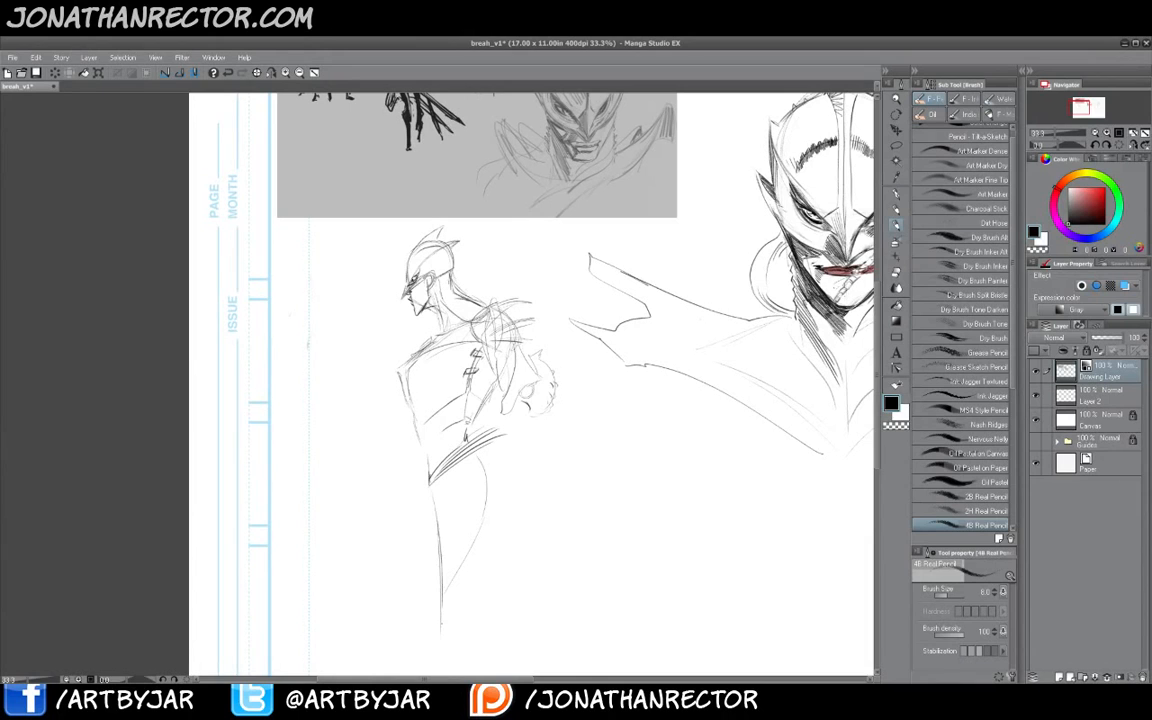
pyautogui.moveTo(465, 500); pyautogui.dragTo(440, 575)
pyautogui.moveTo(437, 505)
pyautogui.mouseDown()
pyautogui.moveTo(406, 490)
pyautogui.moveTo(670, 580)
pyautogui.mouseUp()
pyautogui.moveTo(484, 563)
pyautogui.mouseDown()
pyautogui.moveTo(584, 554)
pyautogui.moveTo(567, 582)
pyautogui.mouseUp()
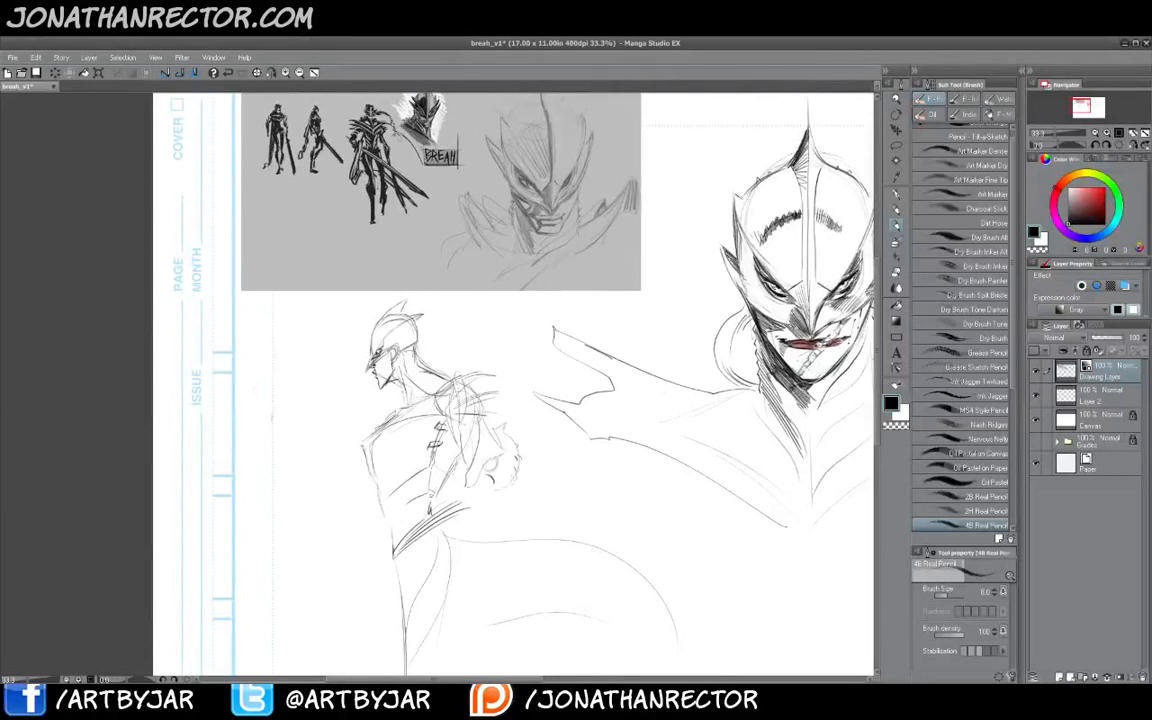
# - Sketch flowing cape lines sweeping from the new figure's head toward the main character
pyautogui.moveTo(364, 320)
pyautogui.mouseDown()
pyautogui.moveTo(449, 314)
pyautogui.moveTo(400, 327)
pyautogui.moveTo(505, 305)
pyautogui.mouseUp()
pyautogui.moveTo(399, 330); pyautogui.dragTo(442, 326)
pyautogui.moveTo(452, 326)
pyautogui.mouseDown()
pyautogui.moveTo(506, 316)
pyautogui.moveTo(575, 277)
pyautogui.moveTo(569, 320)
pyautogui.mouseUp()
pyautogui.moveTo(498, 358); pyautogui.dragTo(546, 342)
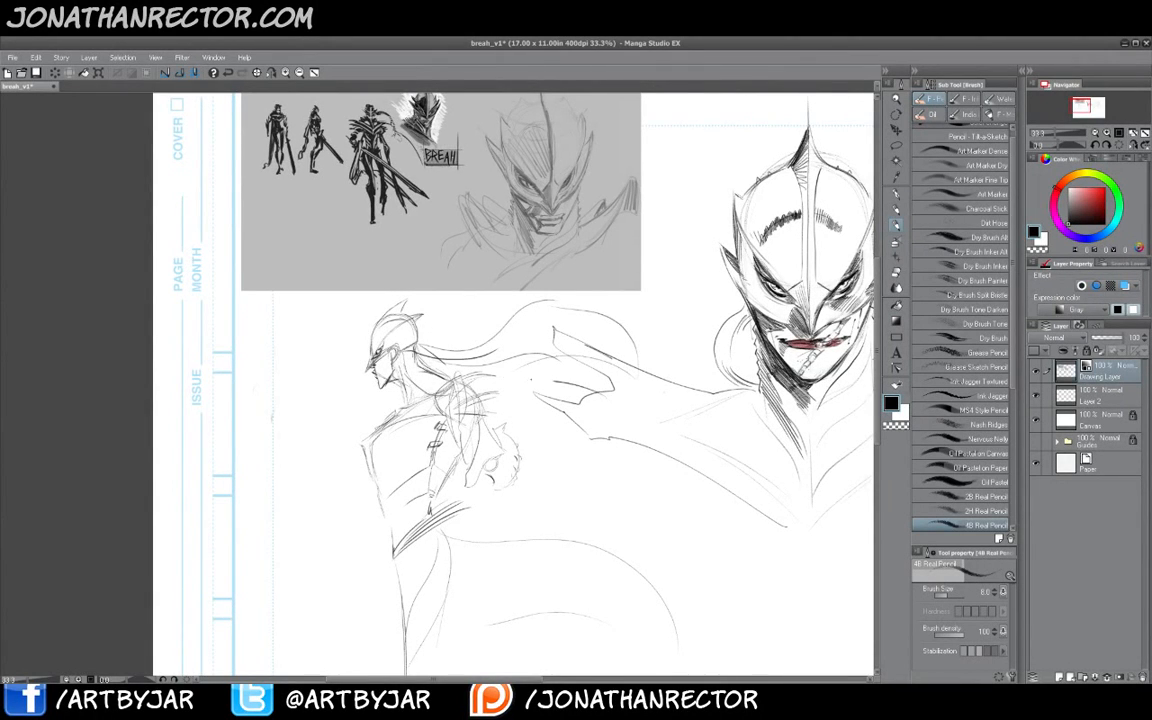
pyautogui.moveTo(460, 342); pyautogui.dragTo(568, 415)
pyautogui.moveTo(548, 385)
pyautogui.mouseDown()
pyautogui.moveTo(588, 577)
pyautogui.moveTo(612, 552)
pyautogui.moveTo(543, 583)
pyautogui.mouseUp()
pyautogui.moveTo(545, 397); pyautogui.dragTo(612, 558)
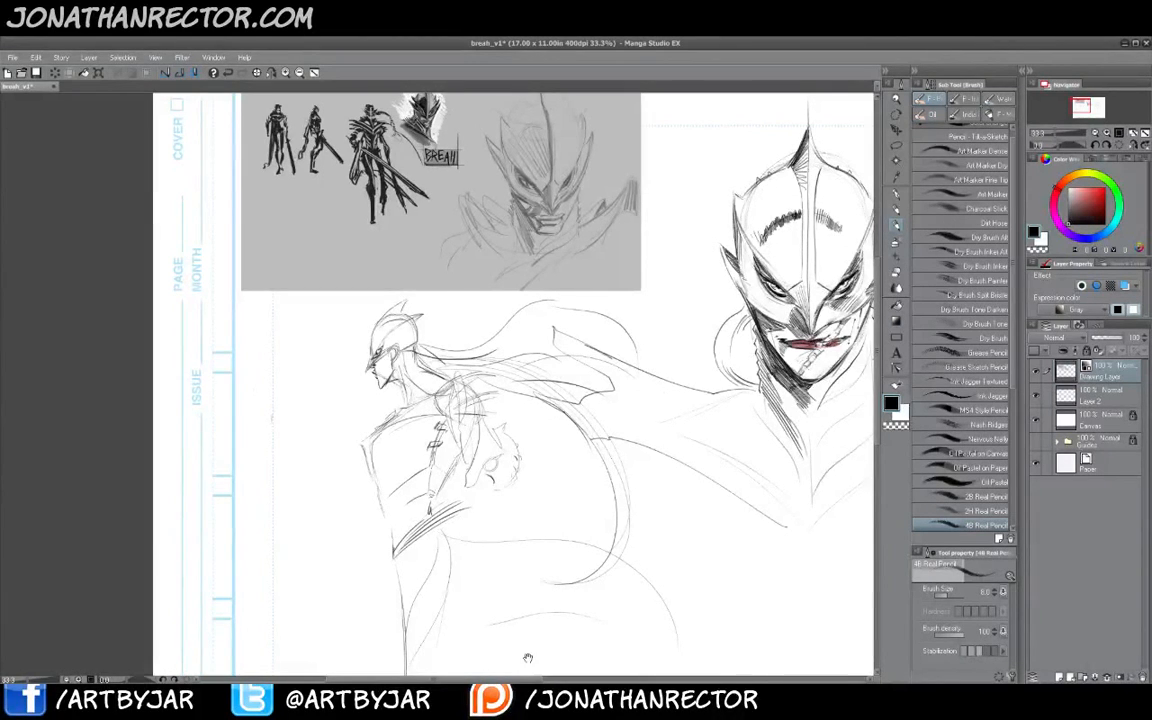
# - Sketch a long diagonal staff held by the new figure, extending down the page
pyautogui.moveTo(430, 376); pyautogui.dragTo(515, 291)
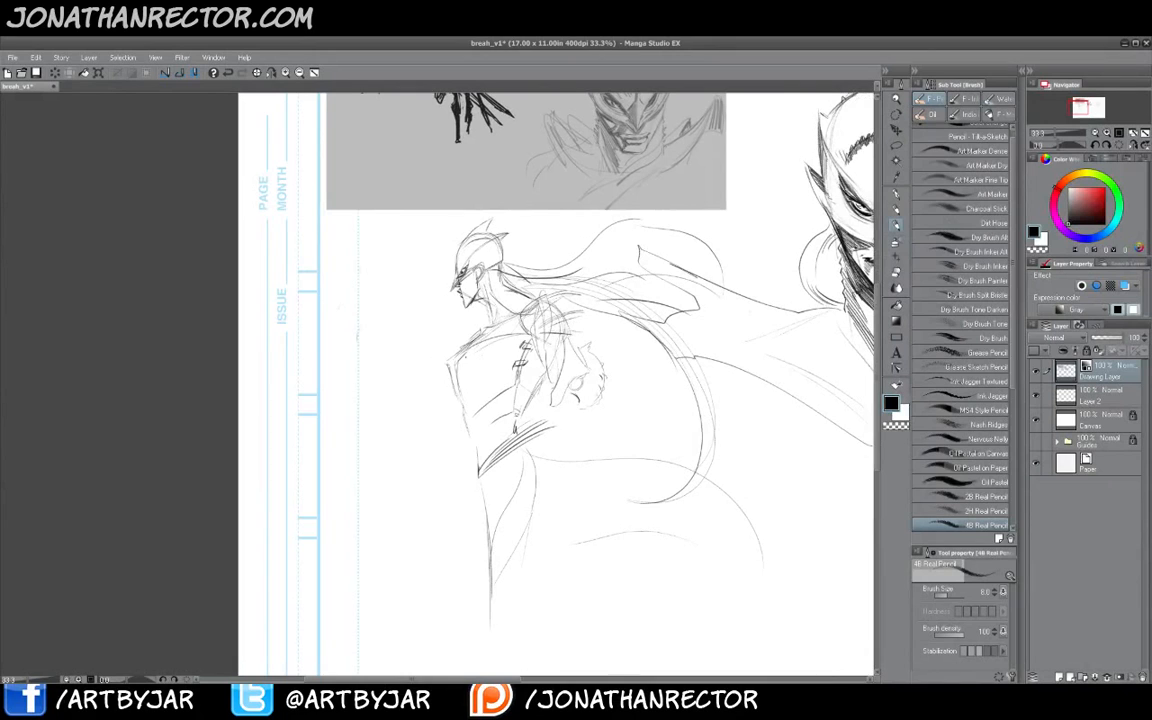
pyautogui.moveTo(455, 297); pyautogui.dragTo(442, 317)
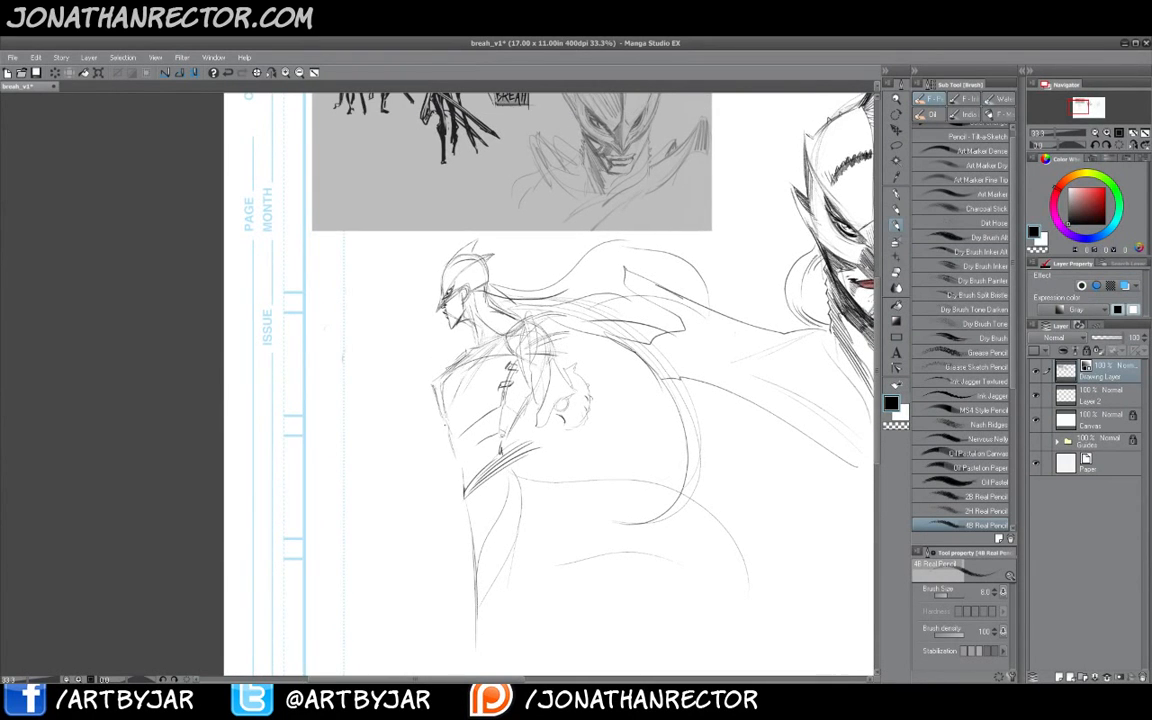
pyautogui.moveTo(446, 476); pyautogui.dragTo(432, 521)
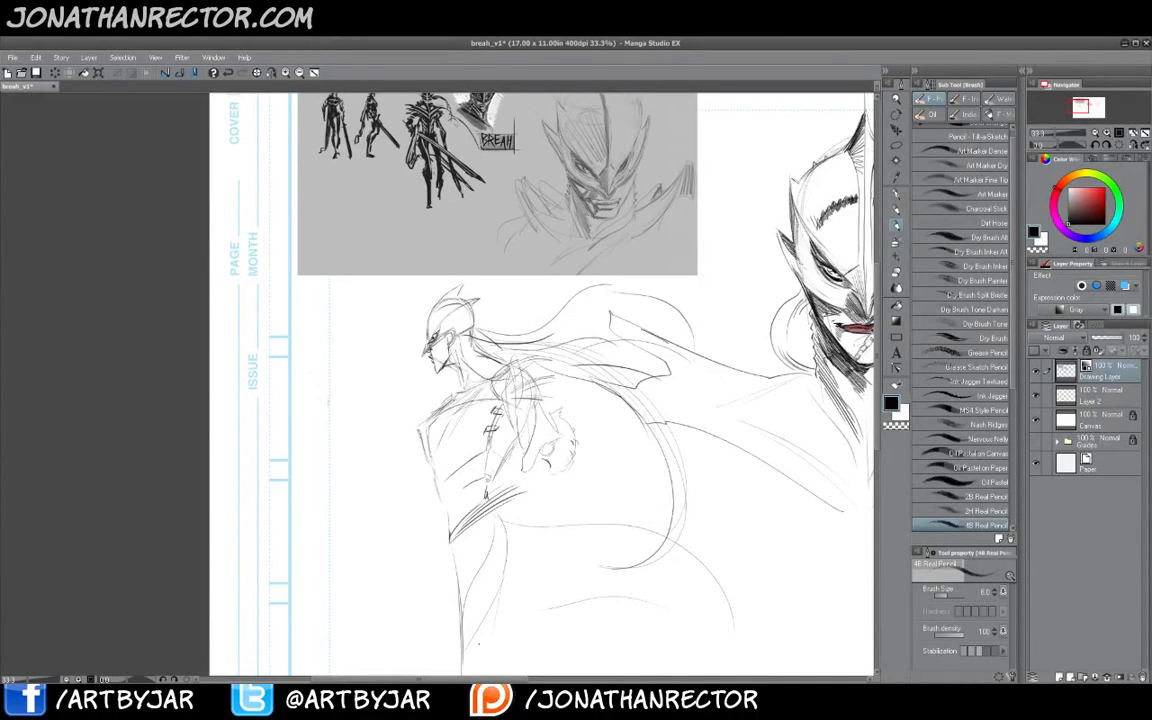
pyautogui.moveTo(421, 468); pyautogui.dragTo(401, 365)
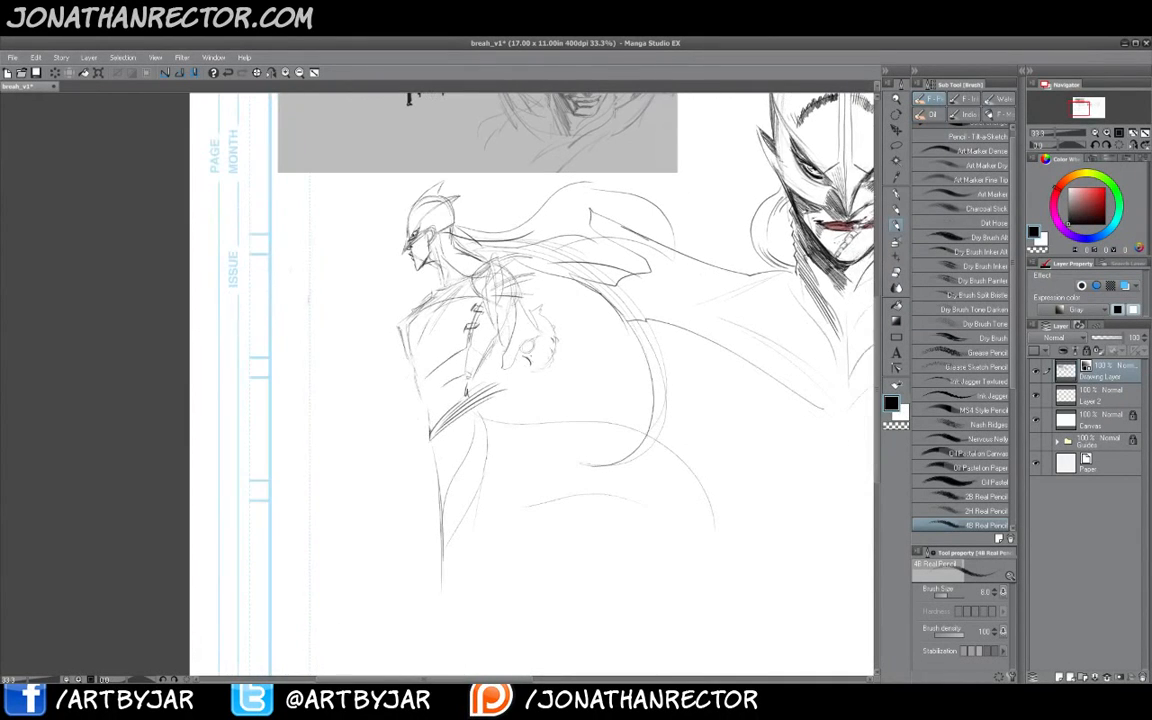
pyautogui.moveTo(533, 364); pyautogui.dragTo(551, 392)
pyautogui.moveTo(536, 348)
pyautogui.mouseDown()
pyautogui.moveTo(553, 393)
pyautogui.moveTo(539, 418)
pyautogui.mouseUp()
pyautogui.moveTo(511, 402)
pyautogui.mouseDown()
pyautogui.moveTo(534, 358)
pyautogui.moveTo(530, 337)
pyautogui.mouseUp()
pyautogui.moveTo(455, 160); pyautogui.dragTo(505, 346)
pyautogui.moveTo(466, 265); pyautogui.dragTo(382, 79)
pyautogui.moveTo(516, 451)
pyautogui.mouseDown()
pyautogui.moveTo(532, 438)
pyautogui.moveTo(517, 458)
pyautogui.moveTo(556, 455)
pyautogui.mouseUp()
pyautogui.moveTo(532, 523); pyautogui.dragTo(508, 456)
pyautogui.moveTo(490, 370); pyautogui.dragTo(620, 634)
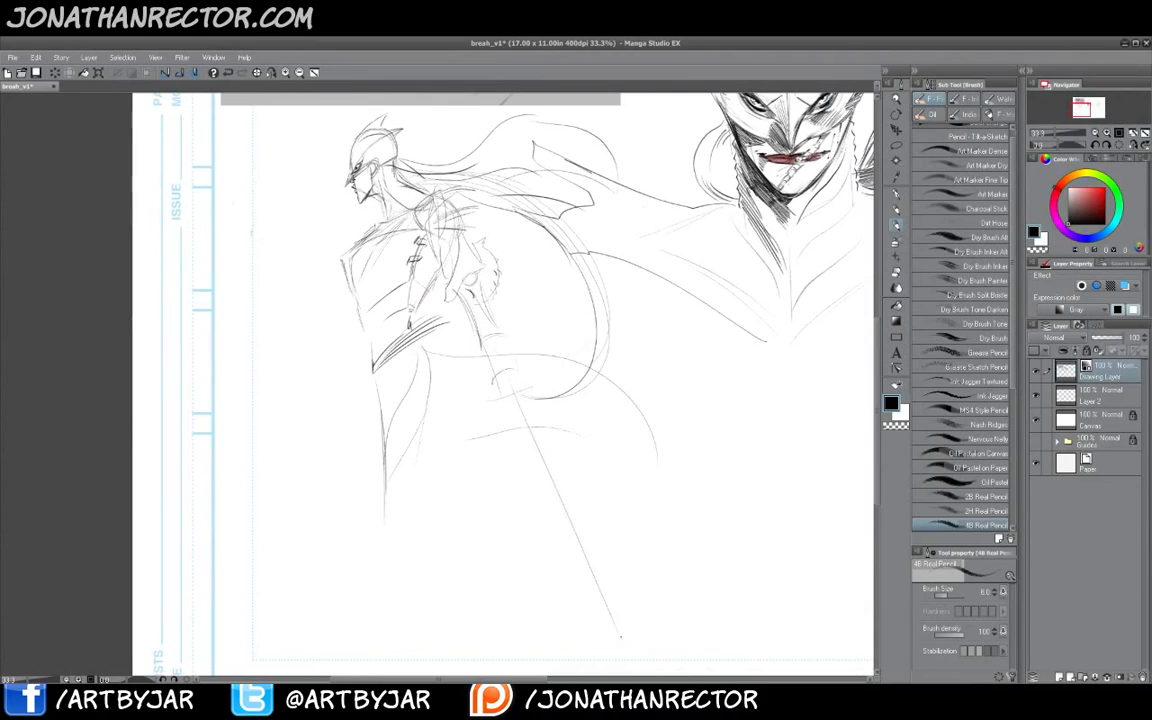
pyautogui.moveTo(465, 301); pyautogui.dragTo(476, 313)
pyautogui.moveTo(552, 480); pyautogui.dragTo(540, 449)
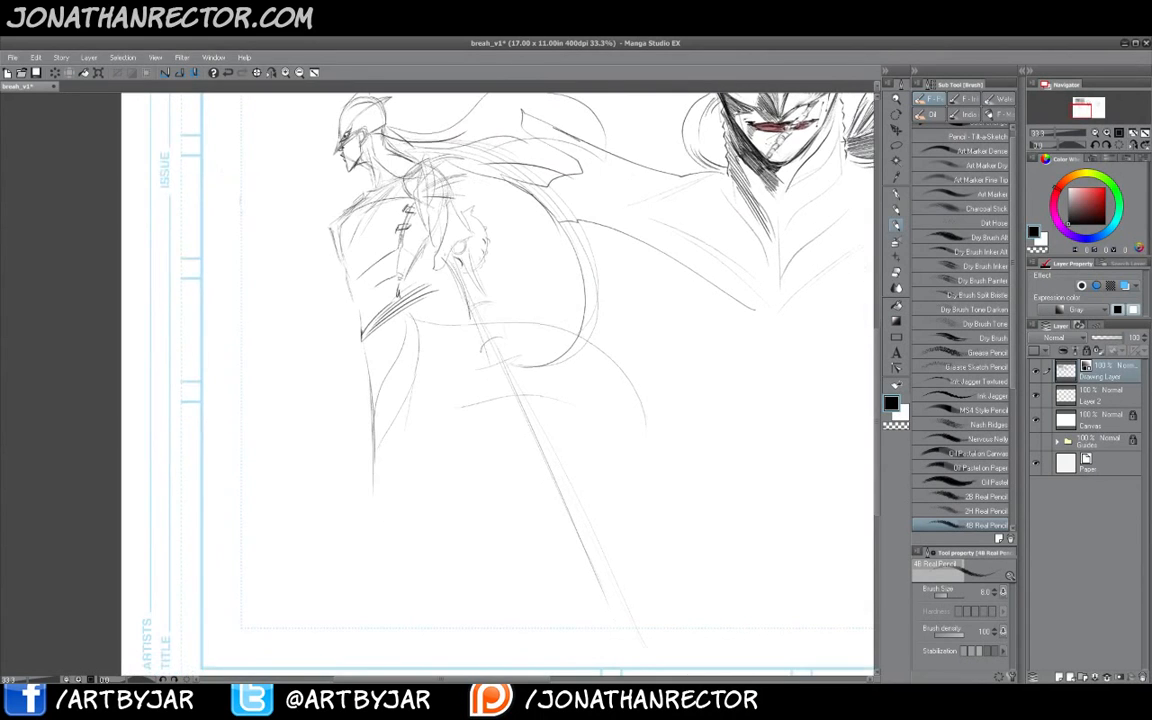
pyautogui.moveTo(508, 374); pyautogui.dragTo(641, 662)
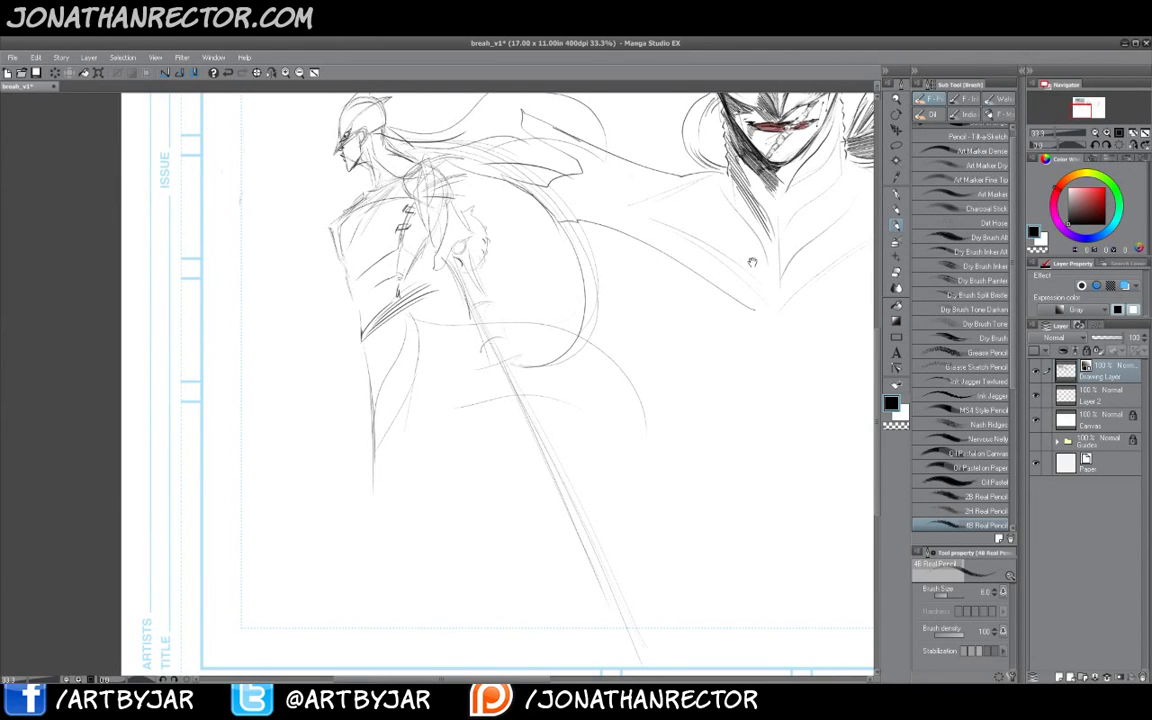
# - Sketch sweeping cape curves and extra staff lines in the lower part of the page
pyautogui.moveTo(752, 261); pyautogui.dragTo(596, 409)
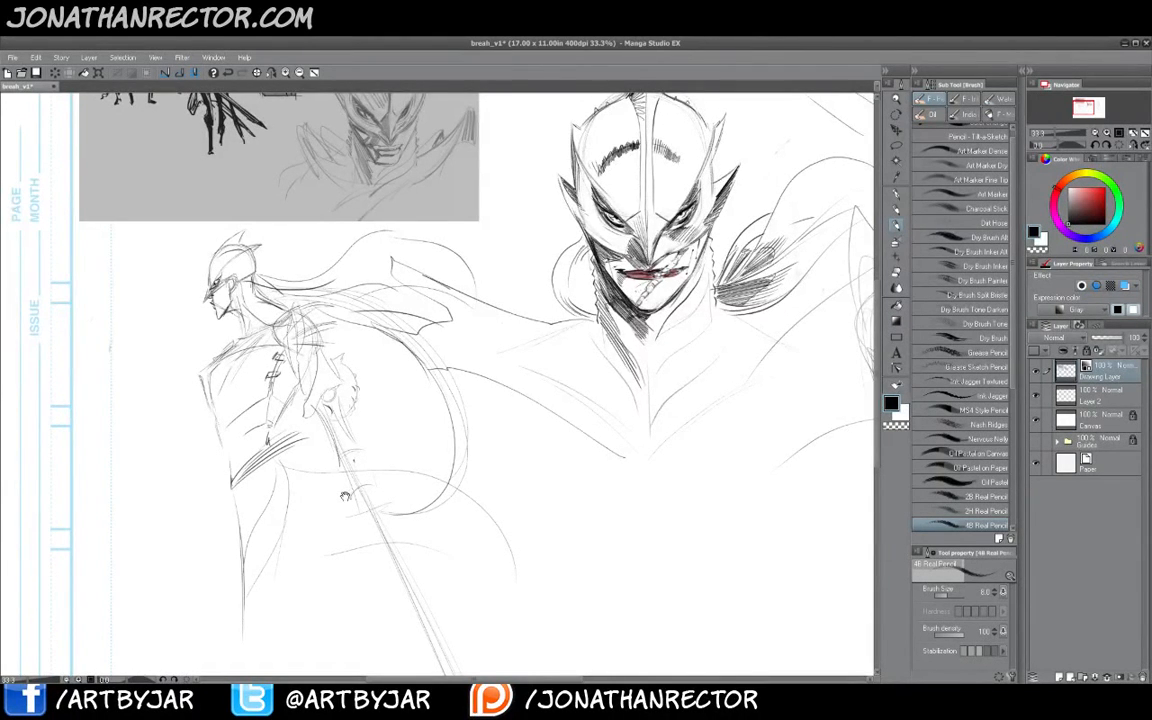
pyautogui.scroll(-3, 411, 451)
pyautogui.scroll(-1, 411, 451)
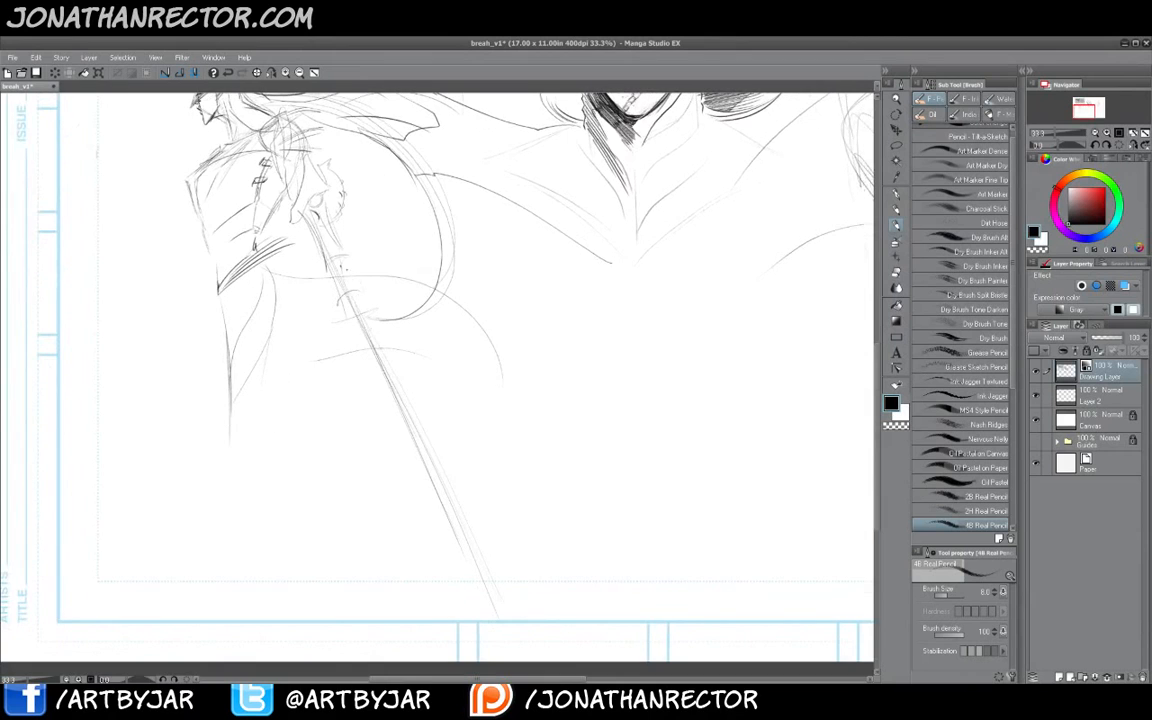
pyautogui.moveTo(416, 453); pyautogui.dragTo(458, 440)
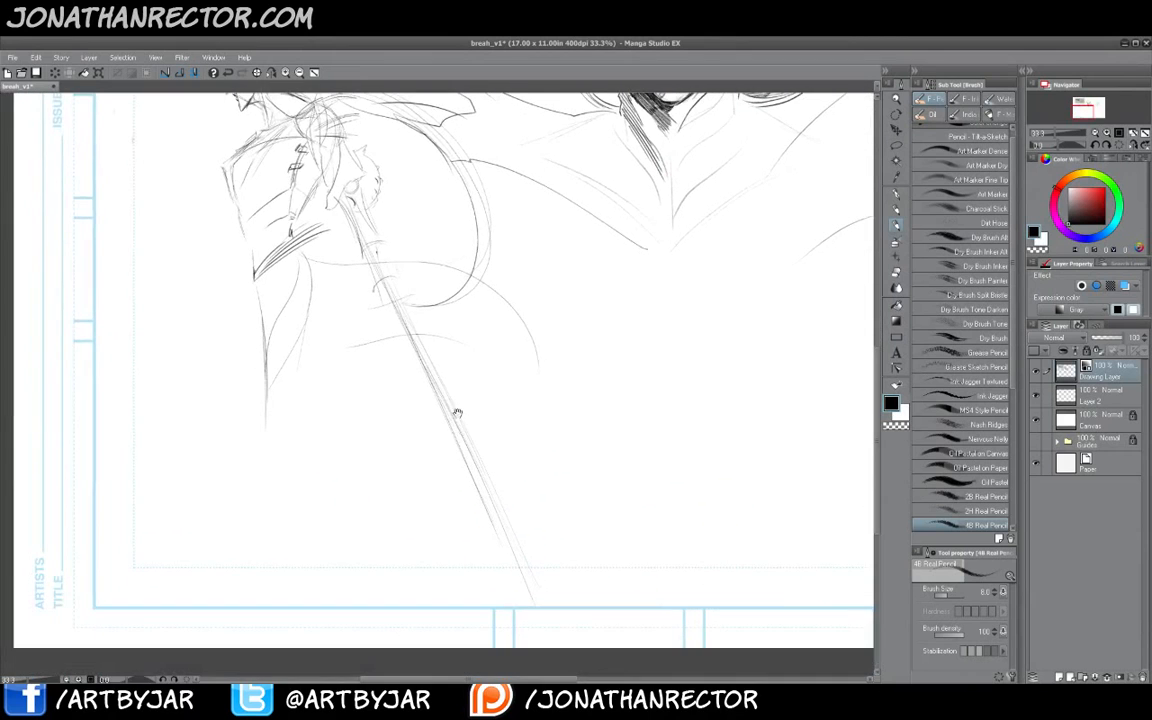
pyautogui.moveTo(418, 388)
pyautogui.mouseDown()
pyautogui.moveTo(429, 428)
pyautogui.moveTo(424, 391)
pyautogui.moveTo(397, 510)
pyautogui.moveTo(675, 402)
pyautogui.mouseUp()
pyautogui.moveTo(437, 545); pyautogui.dragTo(668, 400)
pyautogui.moveTo(707, 338)
pyautogui.mouseDown()
pyautogui.moveTo(532, 474)
pyautogui.moveTo(649, 400)
pyautogui.moveTo(440, 514)
pyautogui.mouseUp()
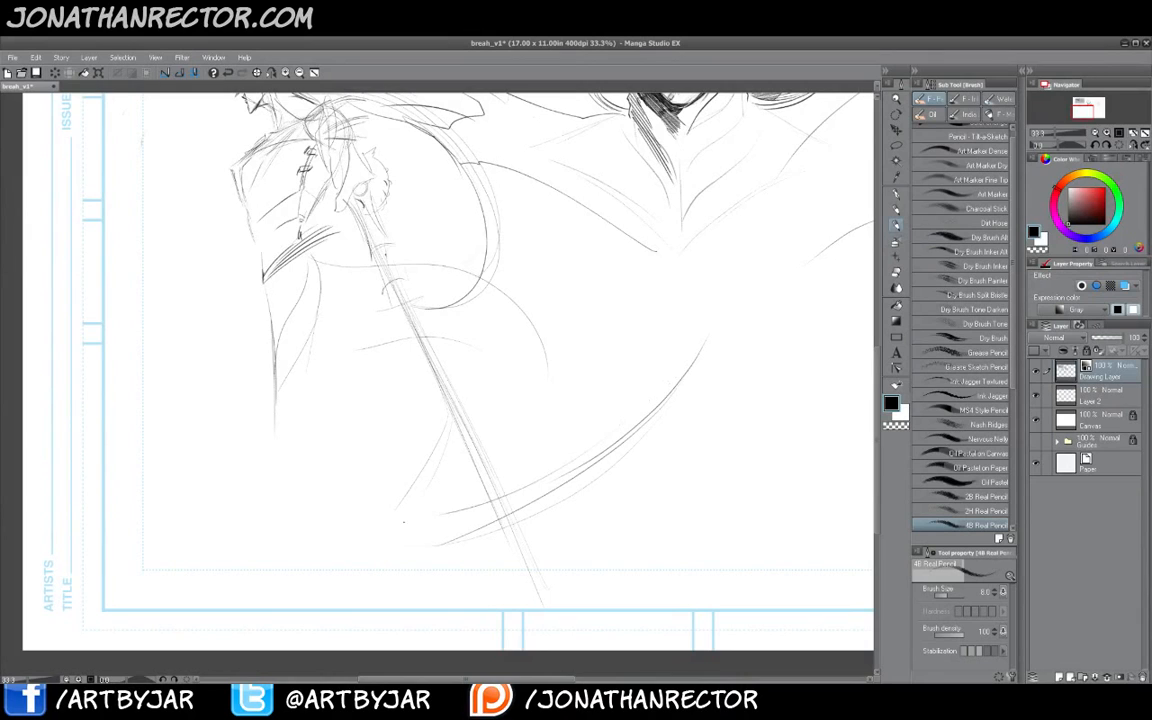
pyautogui.moveTo(468, 402)
pyautogui.mouseDown()
pyautogui.moveTo(410, 524)
pyautogui.moveTo(420, 521)
pyautogui.mouseUp()
pyautogui.moveTo(462, 430)
pyautogui.mouseDown()
pyautogui.moveTo(432, 504)
pyautogui.moveTo(399, 519)
pyautogui.mouseUp()
pyautogui.moveTo(405, 422)
pyautogui.mouseDown()
pyautogui.moveTo(393, 488)
pyautogui.moveTo(456, 467)
pyautogui.moveTo(430, 460)
pyautogui.mouseUp()
pyautogui.moveTo(392, 365); pyautogui.dragTo(436, 459)
pyautogui.moveTo(352, 303); pyautogui.dragTo(428, 459)
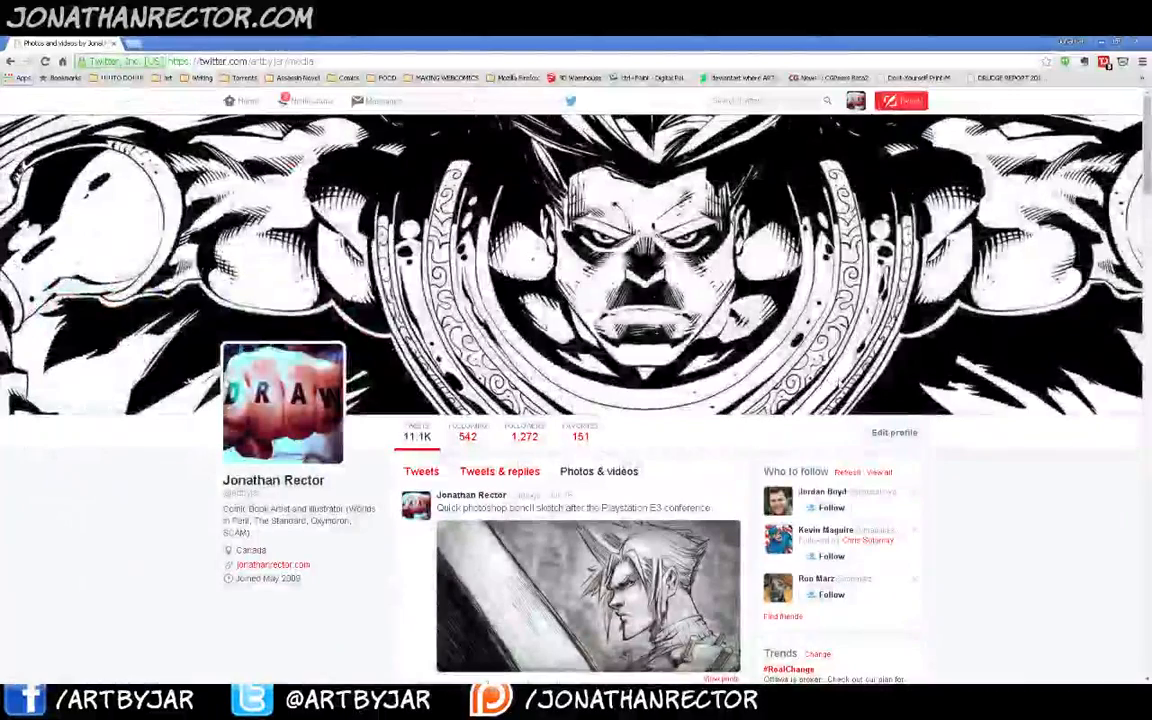
# - Switch to the browser and open the castledracula concept sketch on the Twitter media page
pyautogui.scroll(-3, 878, 487)
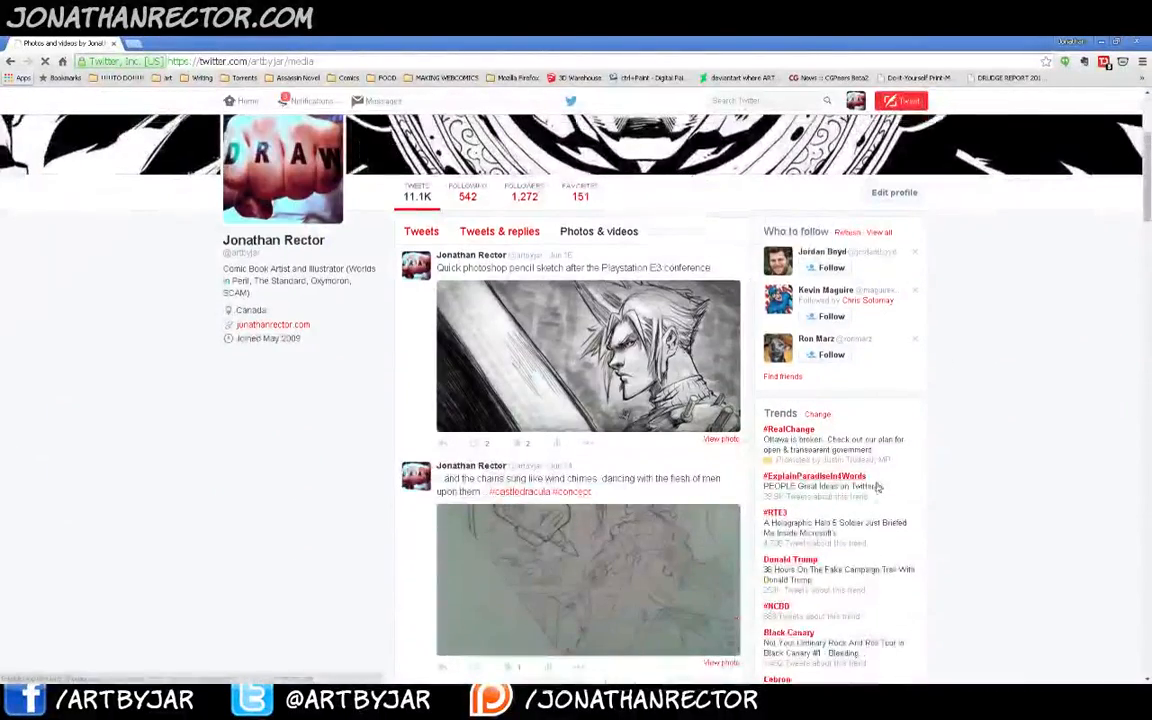
pyautogui.scroll(-2, 556, 510)
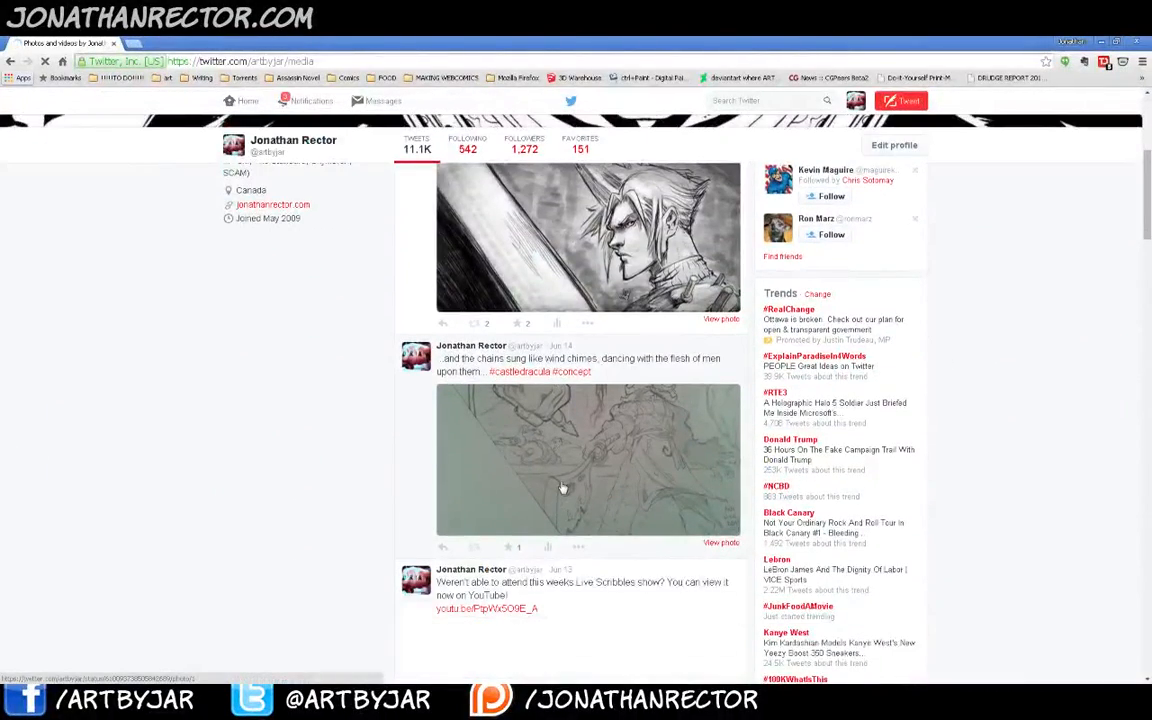
pyautogui.click(560, 489)
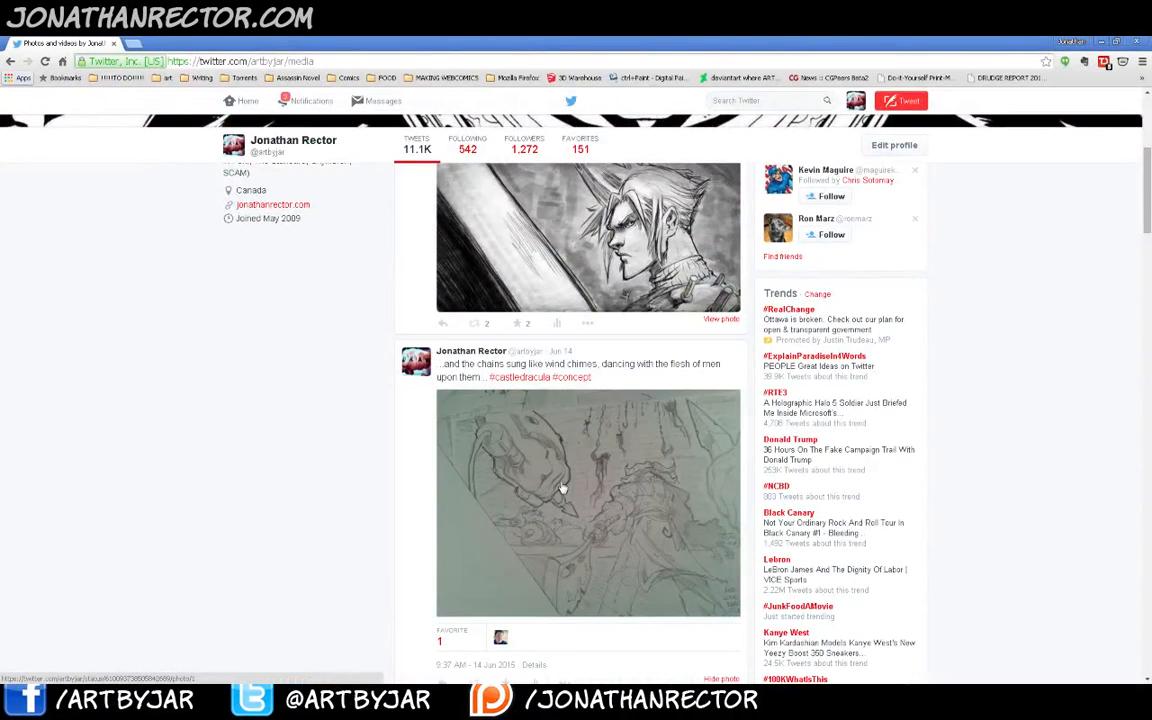
pyautogui.click(562, 489)
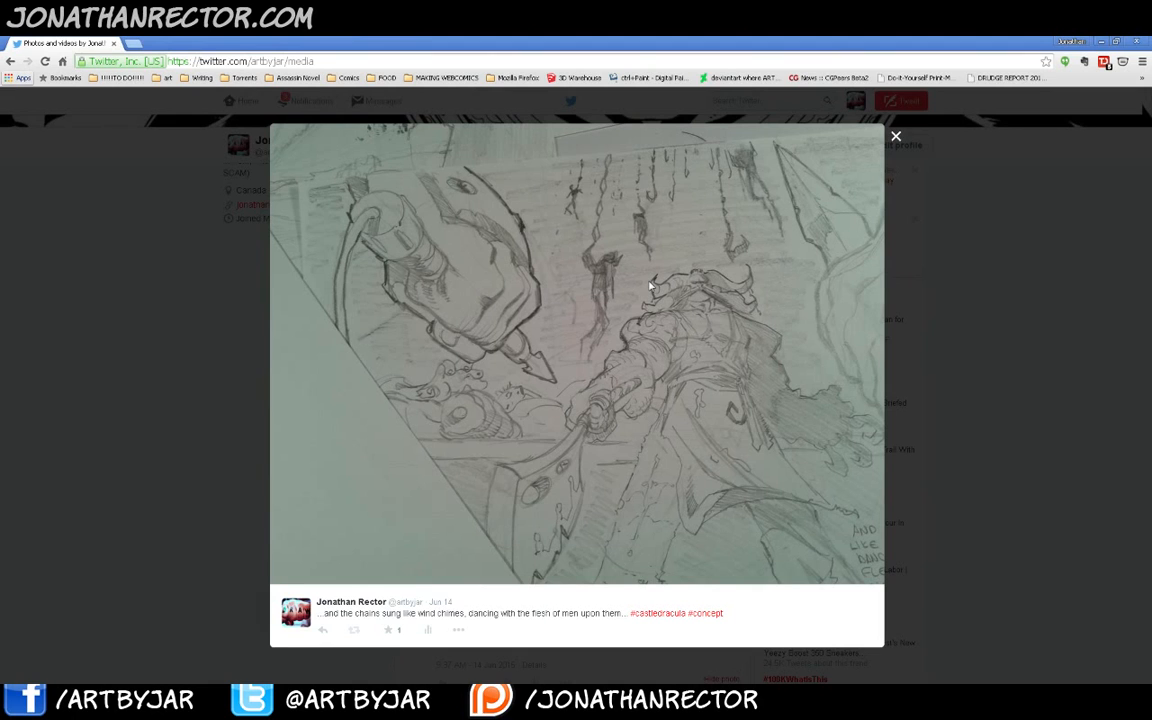
# - Close the enlarged sketch and scroll through the Twitter media feed of other Castle Dracula posts
pyautogui.click(887, 496)
pyautogui.scroll(-8, 1146, 228)
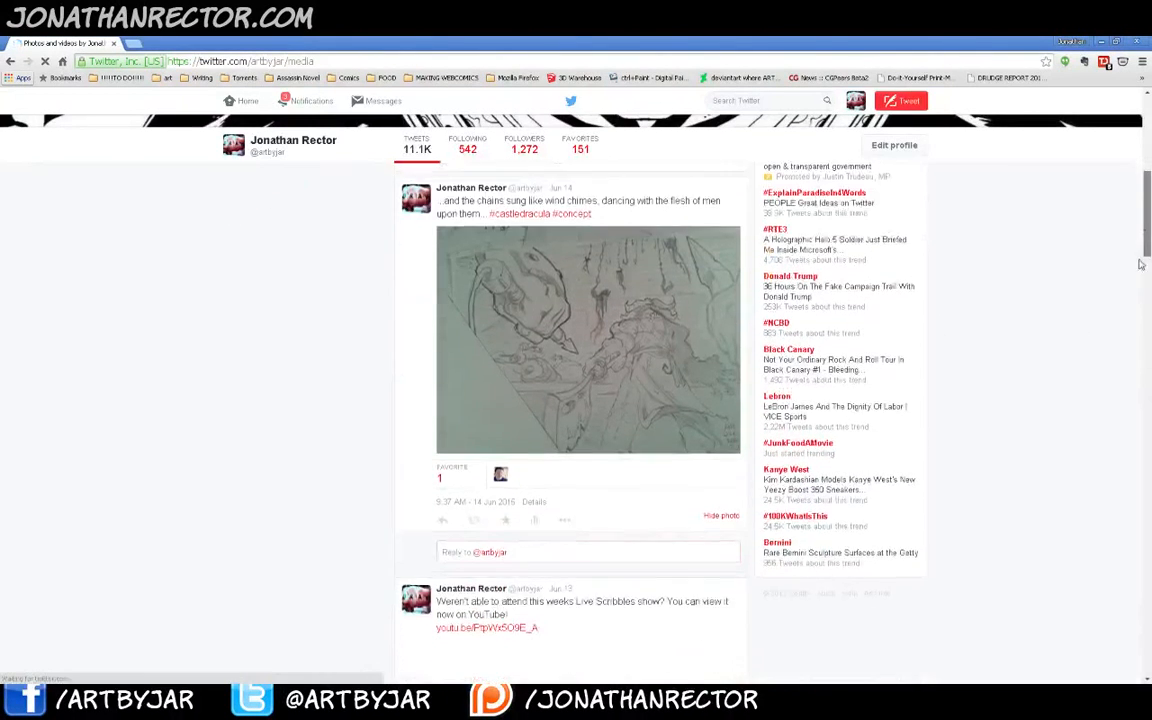
pyautogui.scroll(-3, 1133, 352)
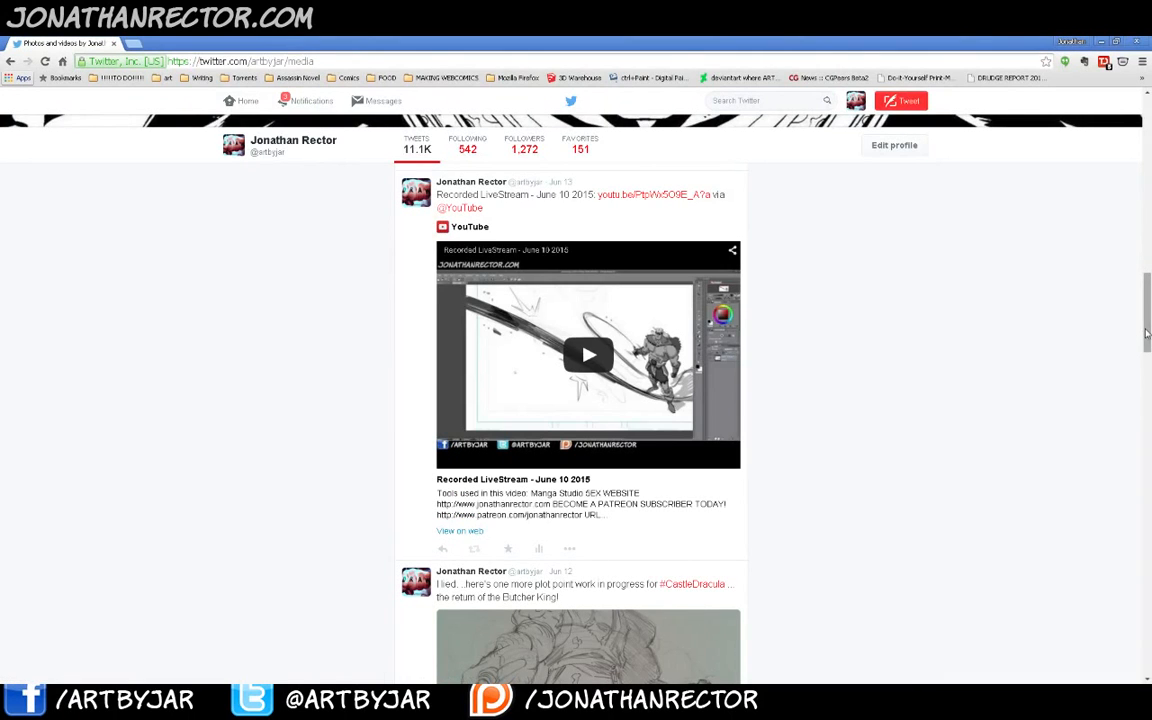
pyautogui.scroll(-6, 1129, 329)
pyautogui.scroll(-2, 1136, 397)
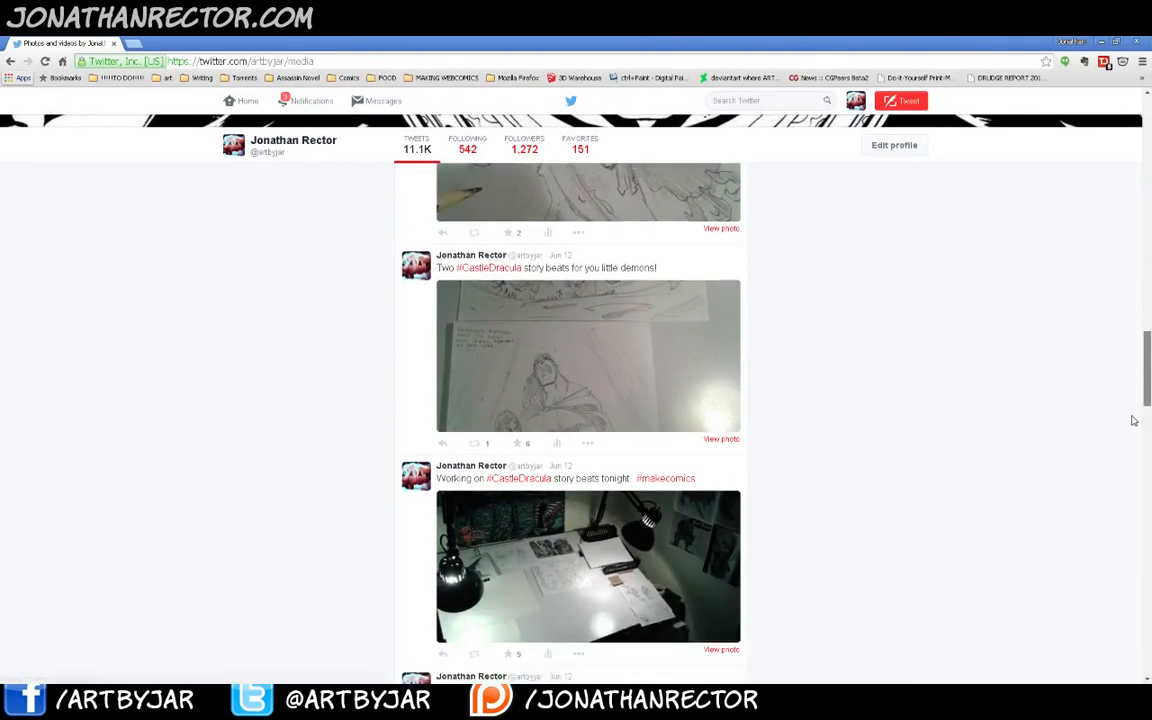
# - Open and close the photos of the drafting desk and the Castle Dracula story beats
pyautogui.click(538, 418)
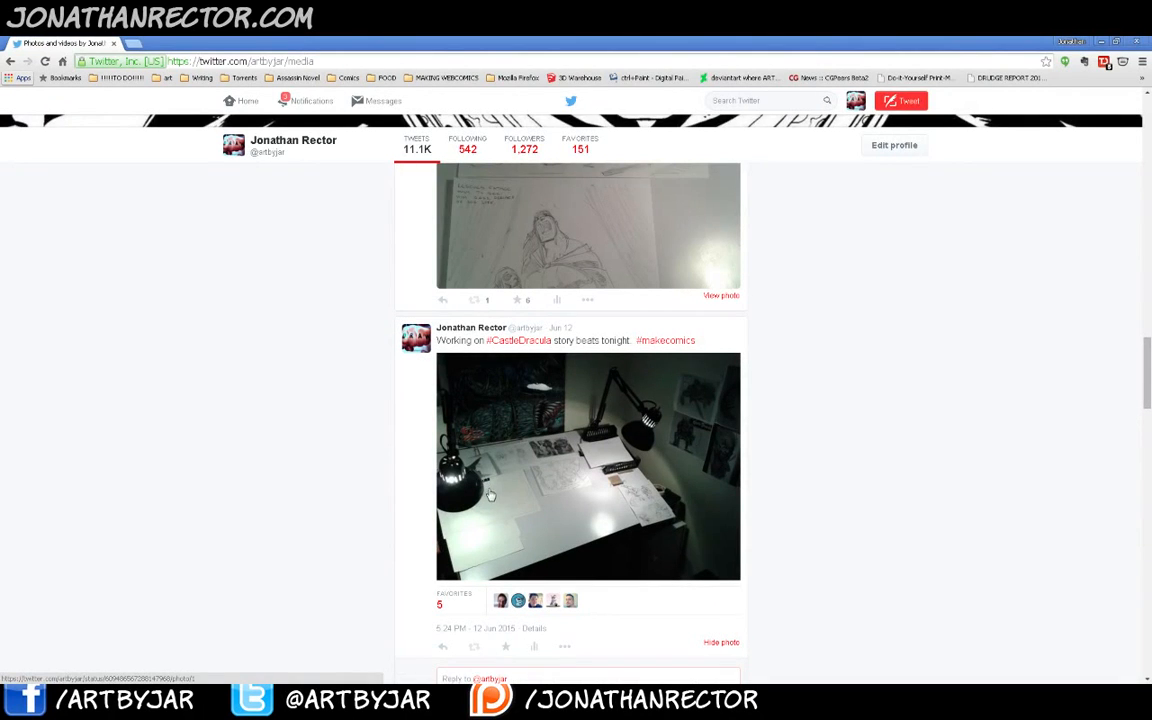
pyautogui.click(538, 486)
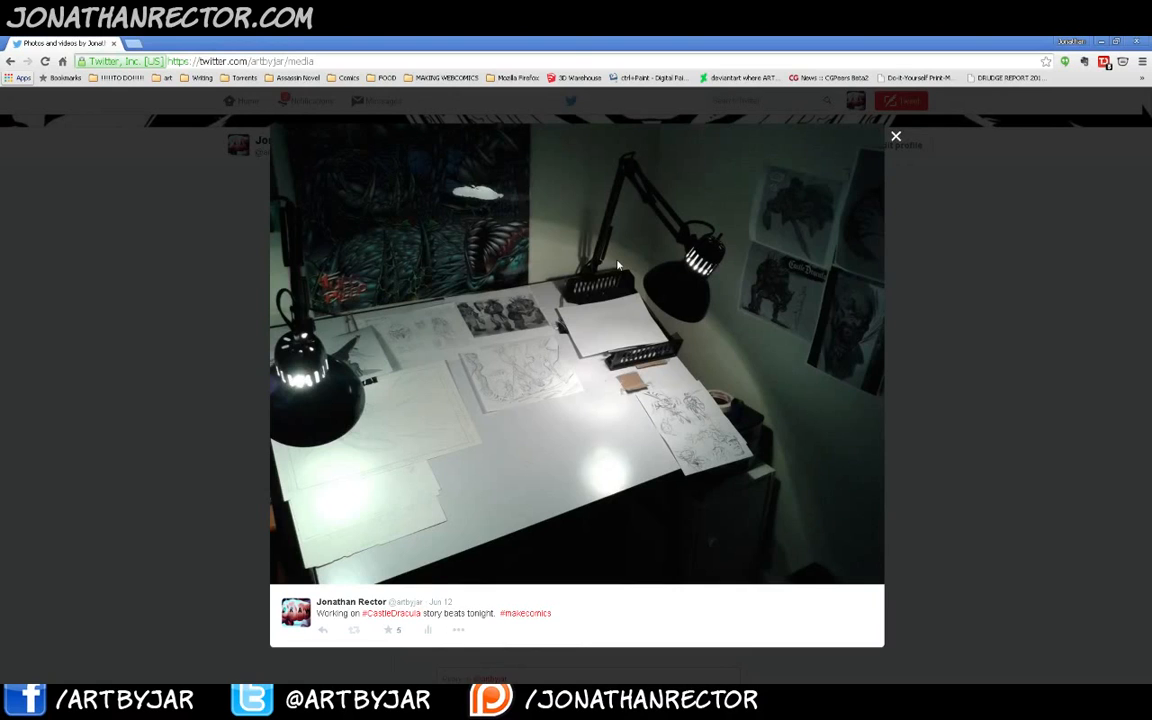
pyautogui.click(896, 137)
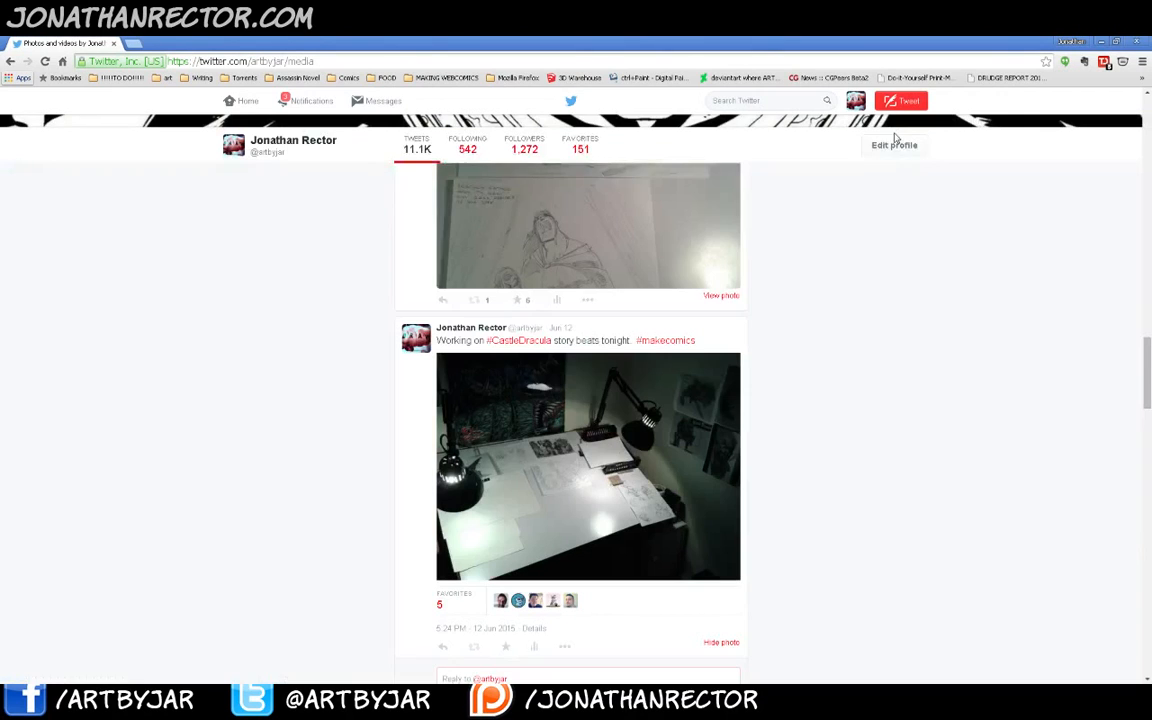
pyautogui.click(508, 240)
pyautogui.click(531, 275)
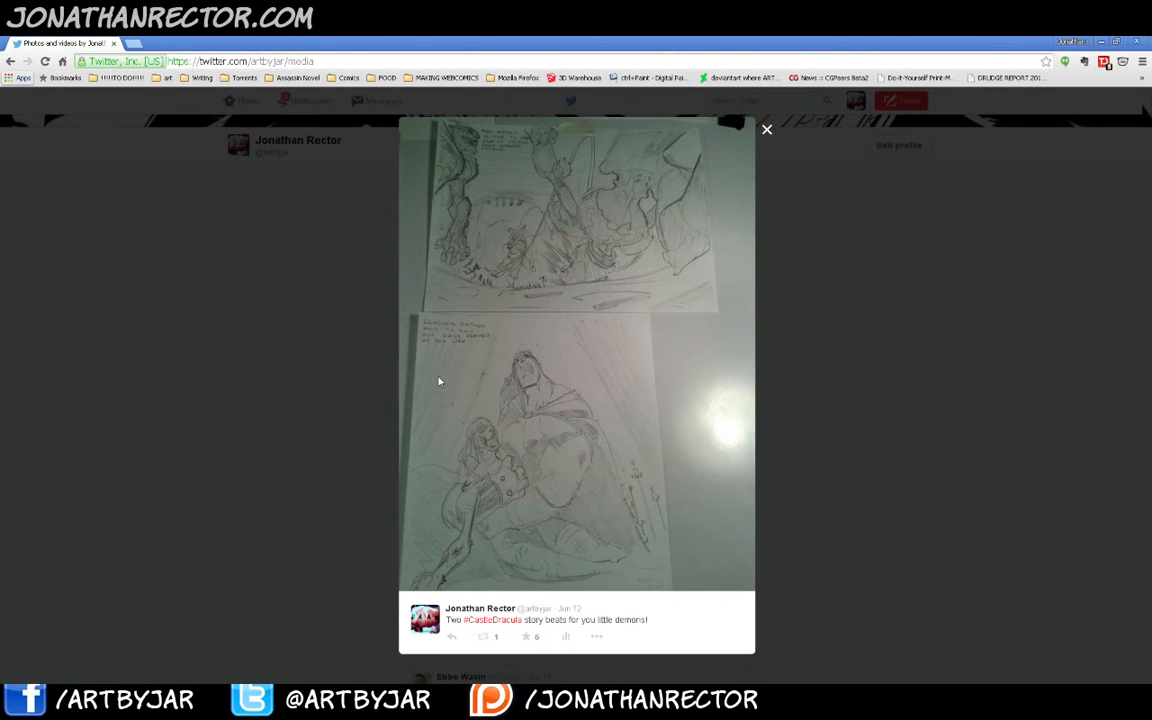
pyautogui.click(768, 140)
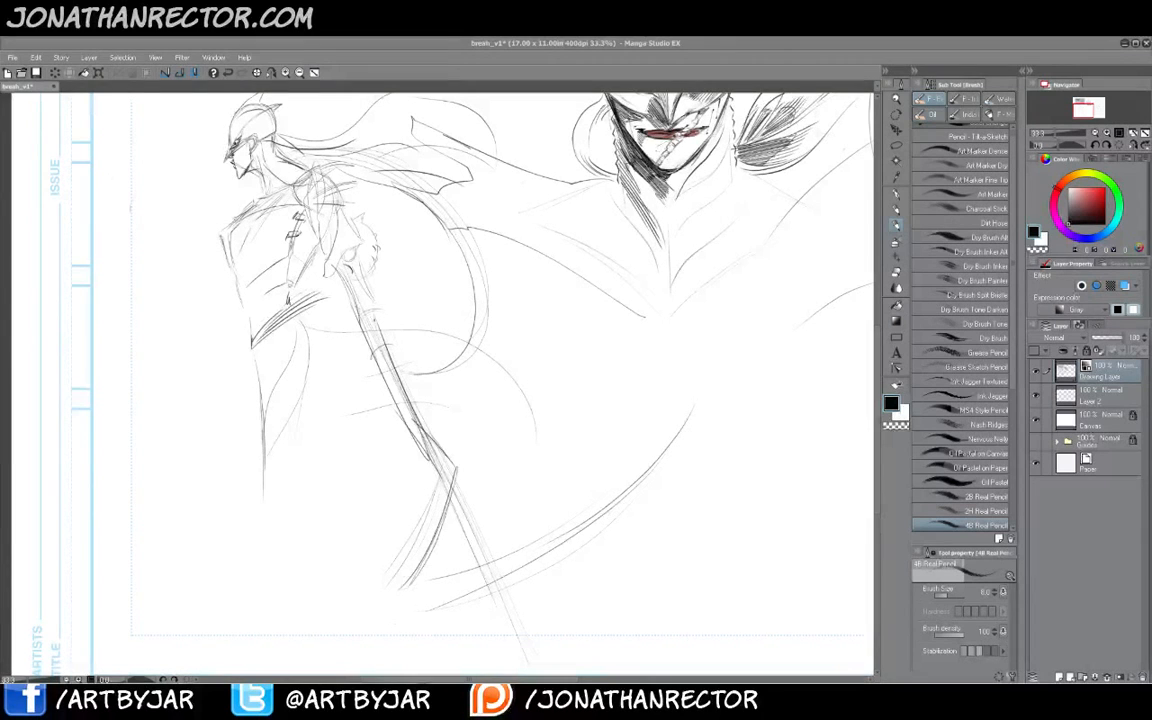
# - Sketch sweeping cape curves in the lower part of the page around the staff
pyautogui.moveTo(328, 395); pyautogui.dragTo(360, 363)
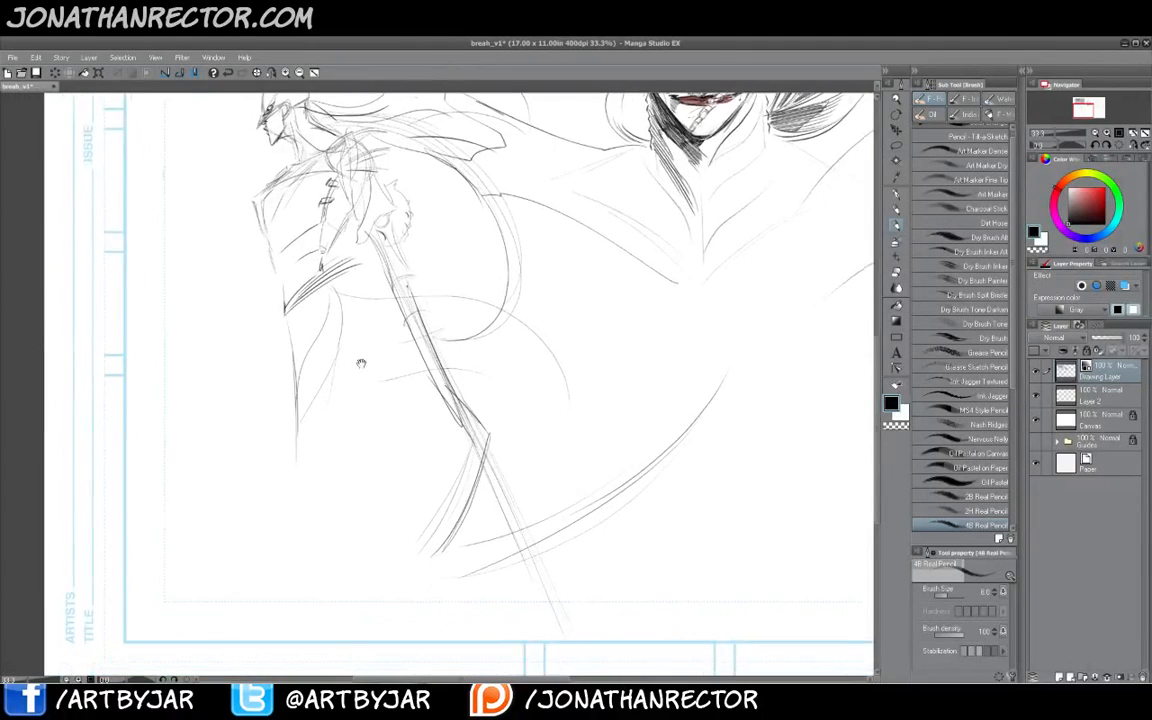
pyautogui.moveTo(276, 366)
pyautogui.mouseDown()
pyautogui.moveTo(354, 431)
pyautogui.moveTo(385, 520)
pyautogui.mouseUp()
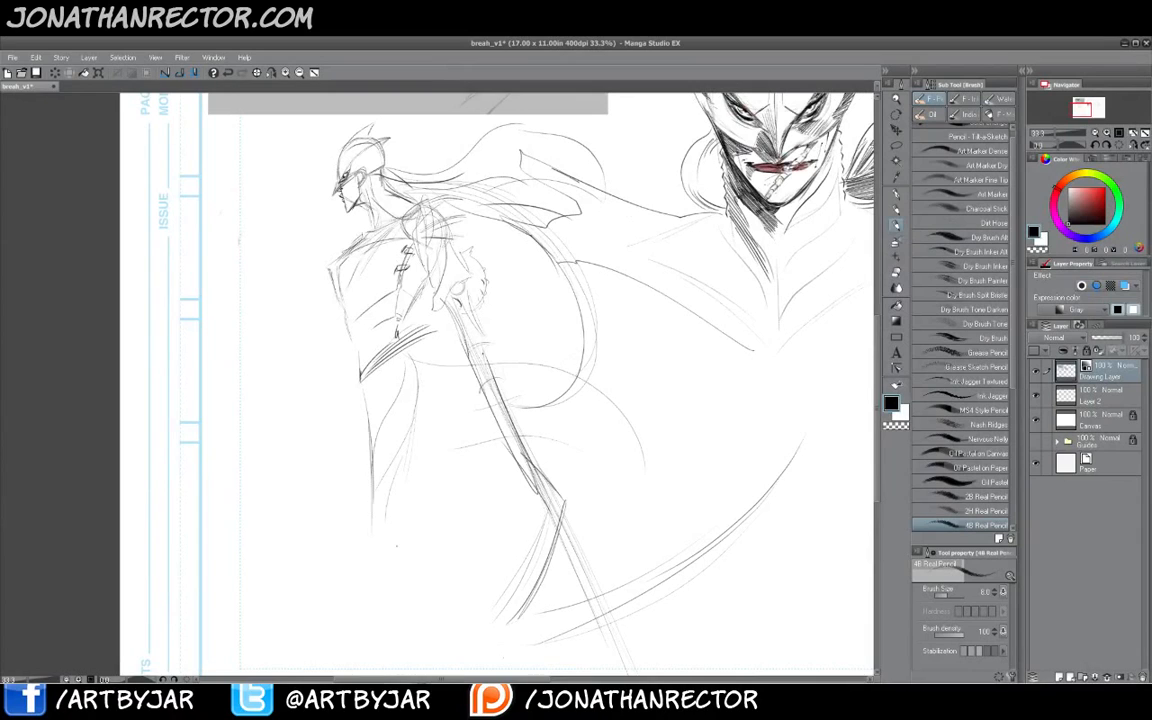
pyautogui.moveTo(527, 521); pyautogui.dragTo(517, 484)
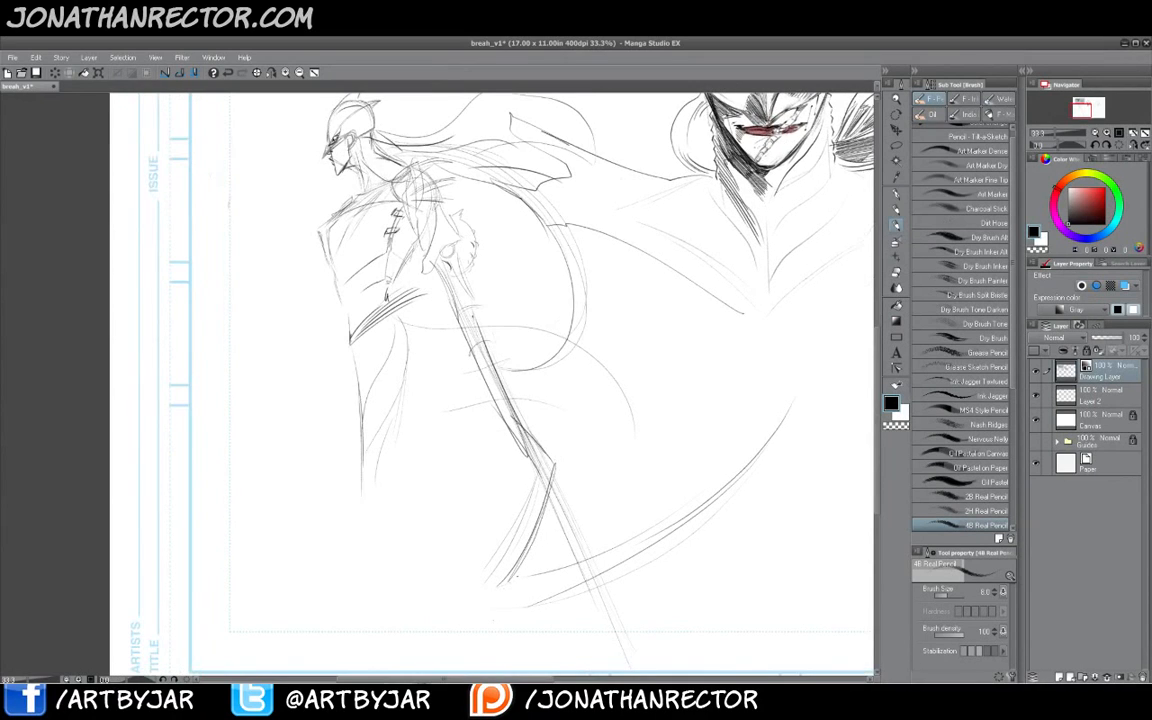
pyautogui.moveTo(776, 462)
pyautogui.mouseDown()
pyautogui.moveTo(575, 597)
pyautogui.moveTo(472, 616)
pyautogui.mouseUp()
pyautogui.moveTo(543, 485); pyautogui.dragTo(505, 581)
pyautogui.moveTo(538, 494); pyautogui.dragTo(455, 621)
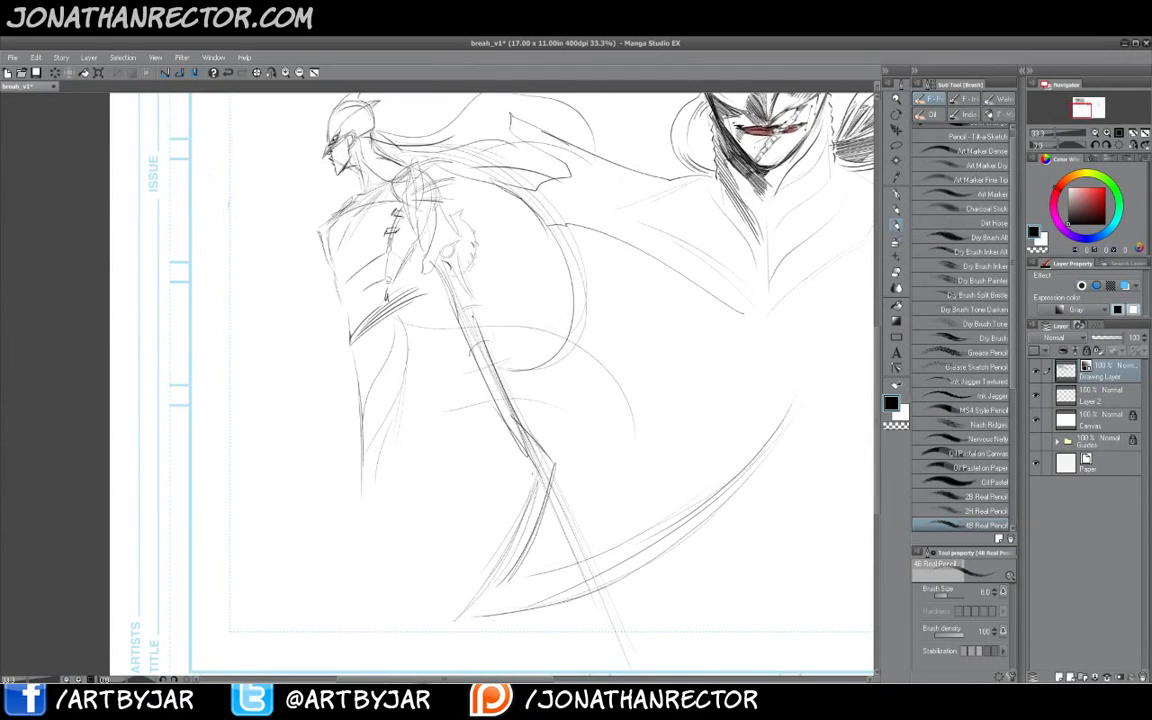
# - Reinforce the staff and cape edge lines running down beside the new figure's body
pyautogui.moveTo(533, 458); pyautogui.dragTo(541, 474)
pyautogui.moveTo(498, 429); pyautogui.dragTo(529, 457)
pyautogui.moveTo(497, 411); pyautogui.dragTo(511, 438)
pyautogui.moveTo(473, 315); pyautogui.dragTo(501, 380)
pyautogui.moveTo(452, 297); pyautogui.dragTo(464, 310)
pyautogui.moveTo(509, 413); pyautogui.dragTo(548, 471)
pyautogui.moveTo(530, 380); pyautogui.dragTo(562, 452)
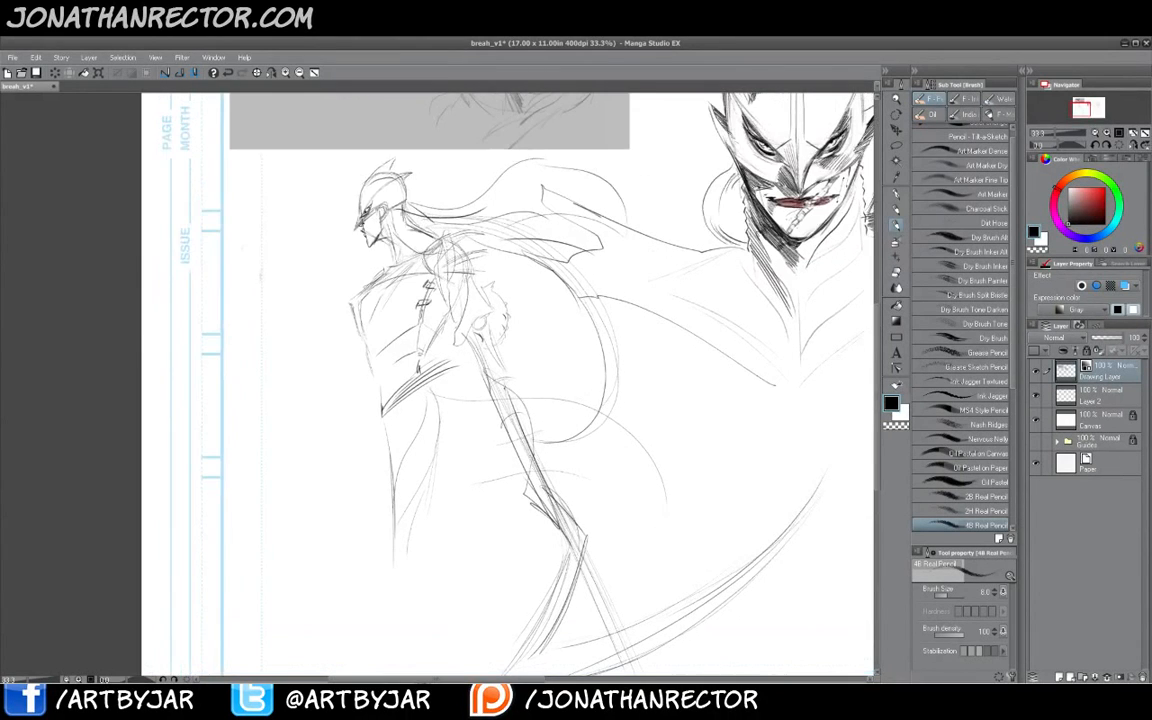
pyautogui.moveTo(490, 316); pyautogui.dragTo(531, 424)
# - Draw long diagonal staff lines from above the figure's head down past its body
pyautogui.moveTo(399, 108); pyautogui.dragTo(506, 374)
pyautogui.moveTo(416, 157); pyautogui.dragTo(516, 382)
pyautogui.moveTo(447, 226); pyautogui.dragTo(516, 388)
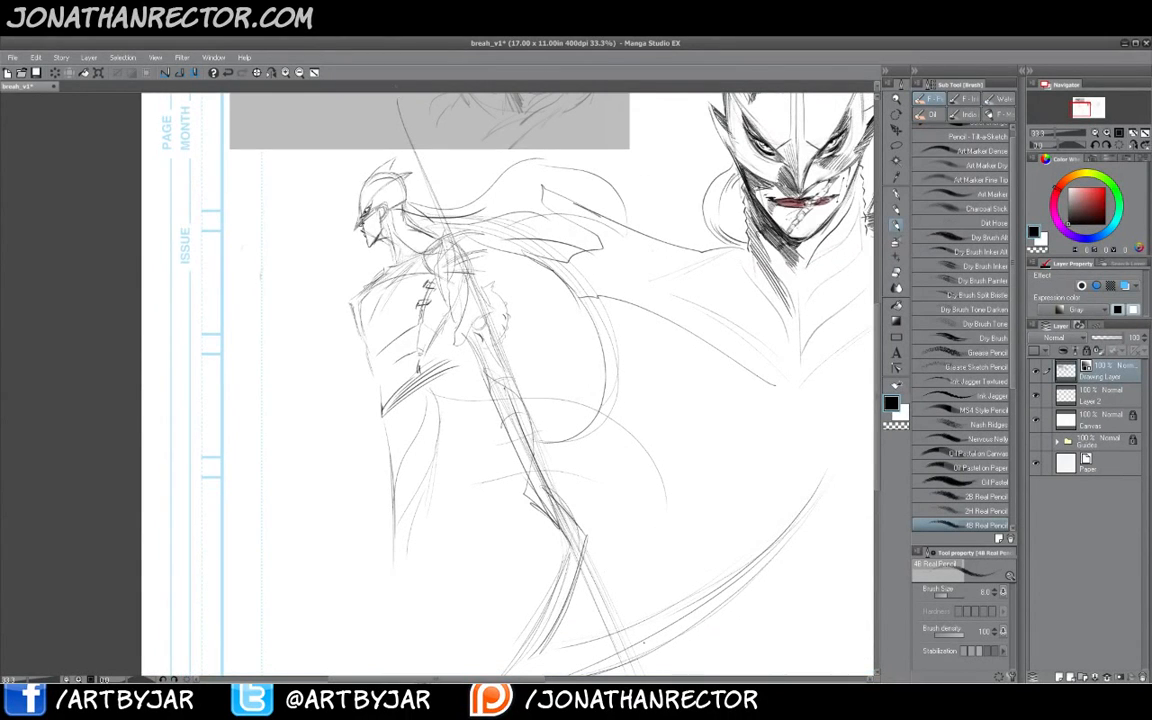
pyautogui.moveTo(412, 213); pyautogui.dragTo(464, 331)
pyautogui.moveTo(374, 398)
pyautogui.mouseDown()
pyautogui.moveTo(357, 378)
pyautogui.moveTo(453, 614)
pyautogui.mouseUp()
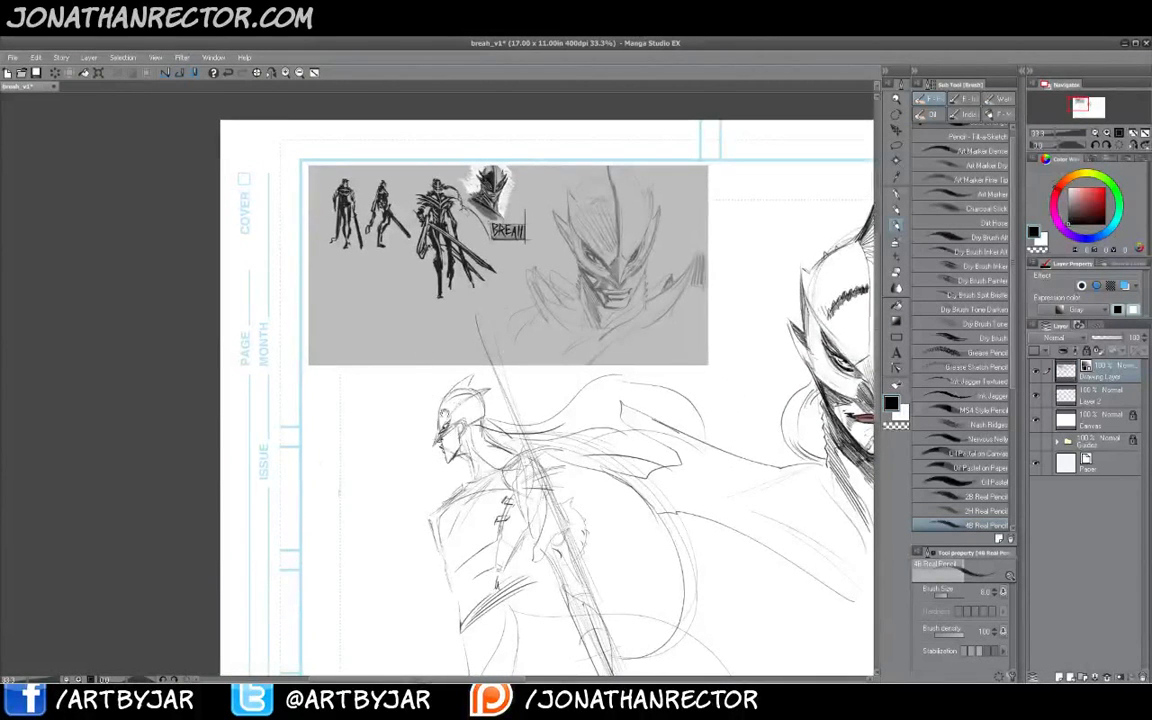
# - Add armor and cape detail strokes to the new figure's torso and lower body
pyautogui.moveTo(428, 538)
pyautogui.mouseDown()
pyautogui.moveTo(422, 432)
pyautogui.moveTo(367, 318)
pyautogui.mouseUp()
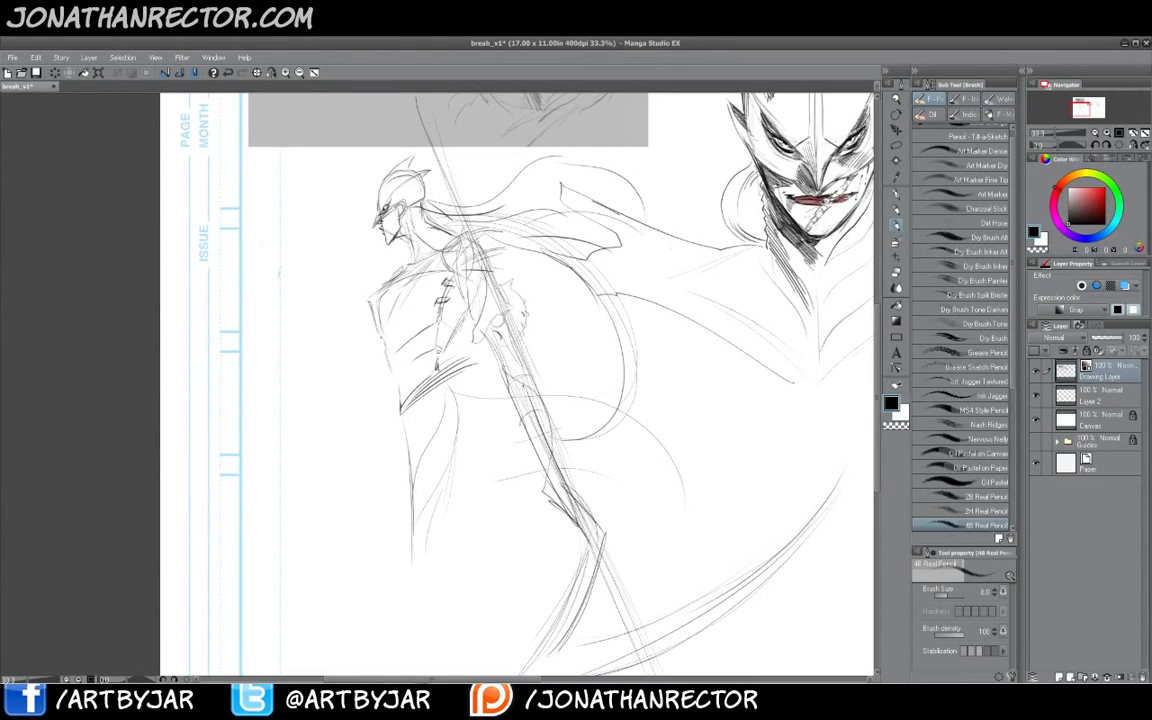
pyautogui.moveTo(453, 389); pyautogui.dragTo(401, 413)
pyautogui.moveTo(381, 348); pyautogui.dragTo(385, 360)
pyautogui.moveTo(382, 282); pyautogui.dragTo(384, 293)
pyautogui.moveTo(413, 490); pyautogui.dragTo(425, 517)
pyautogui.moveTo(471, 410); pyautogui.dragTo(466, 458)
pyautogui.moveTo(479, 376); pyautogui.dragTo(466, 503)
pyautogui.moveTo(414, 327); pyautogui.dragTo(434, 434)
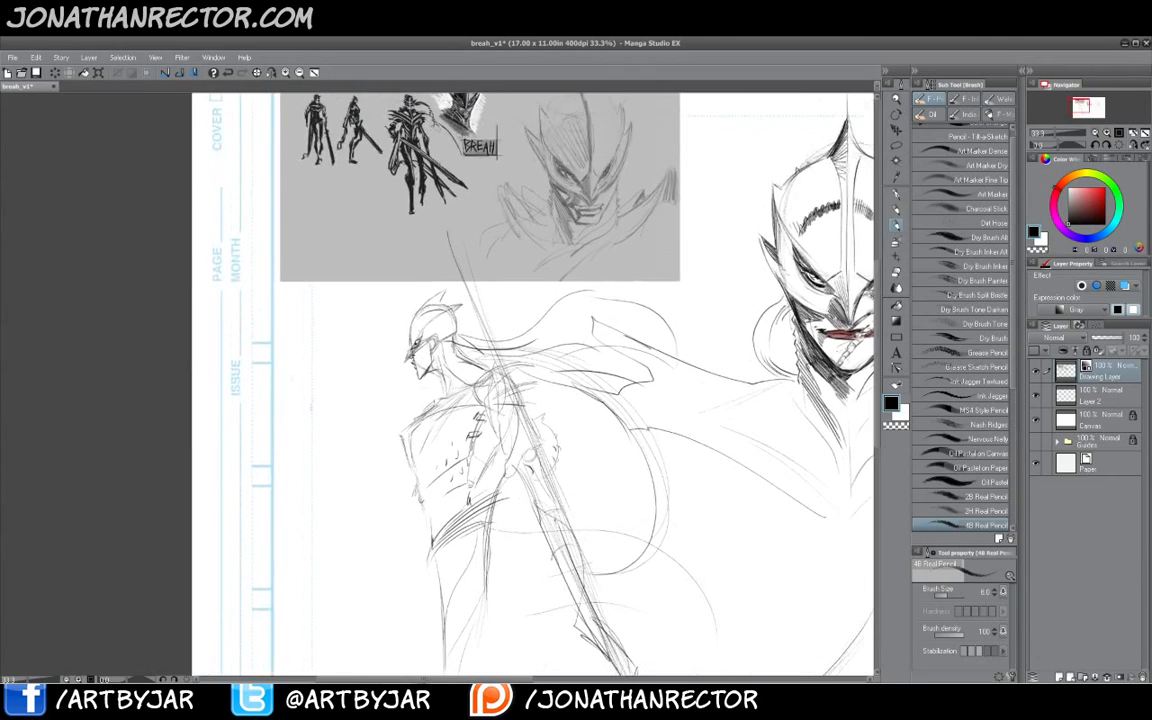
# - Sketch an oval head shape in the open area below the main character's face
pyautogui.moveTo(592, 398); pyautogui.dragTo(301, 303)
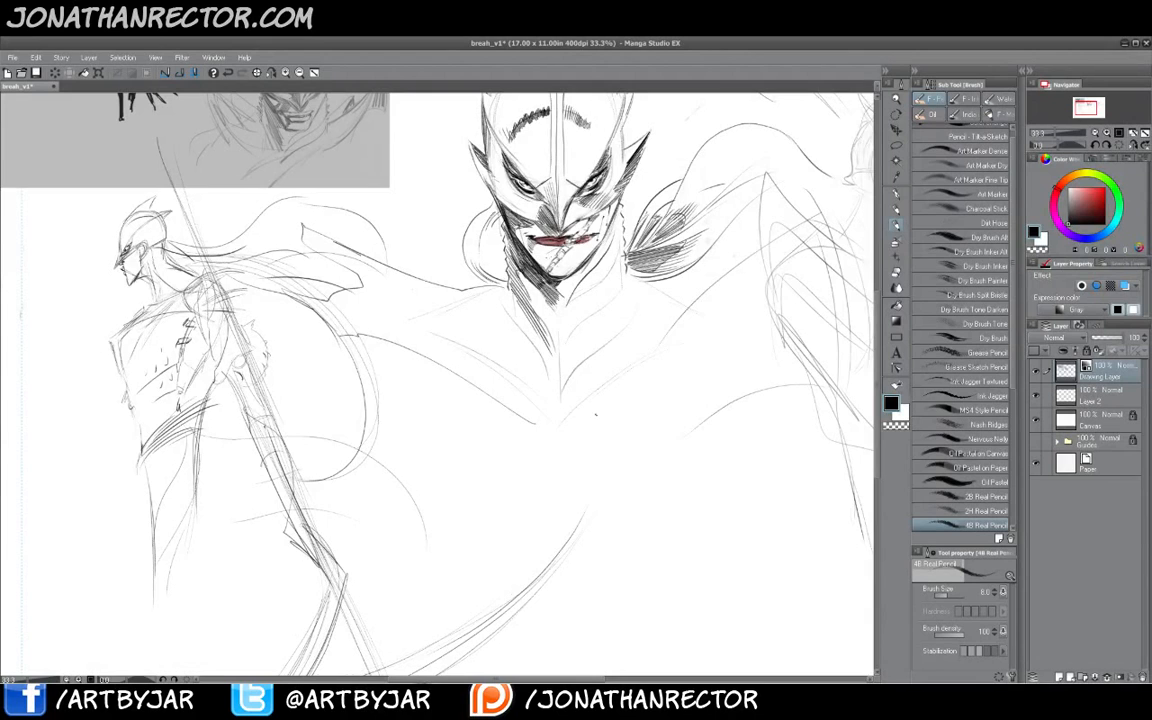
pyautogui.moveTo(722, 534); pyautogui.dragTo(588, 468)
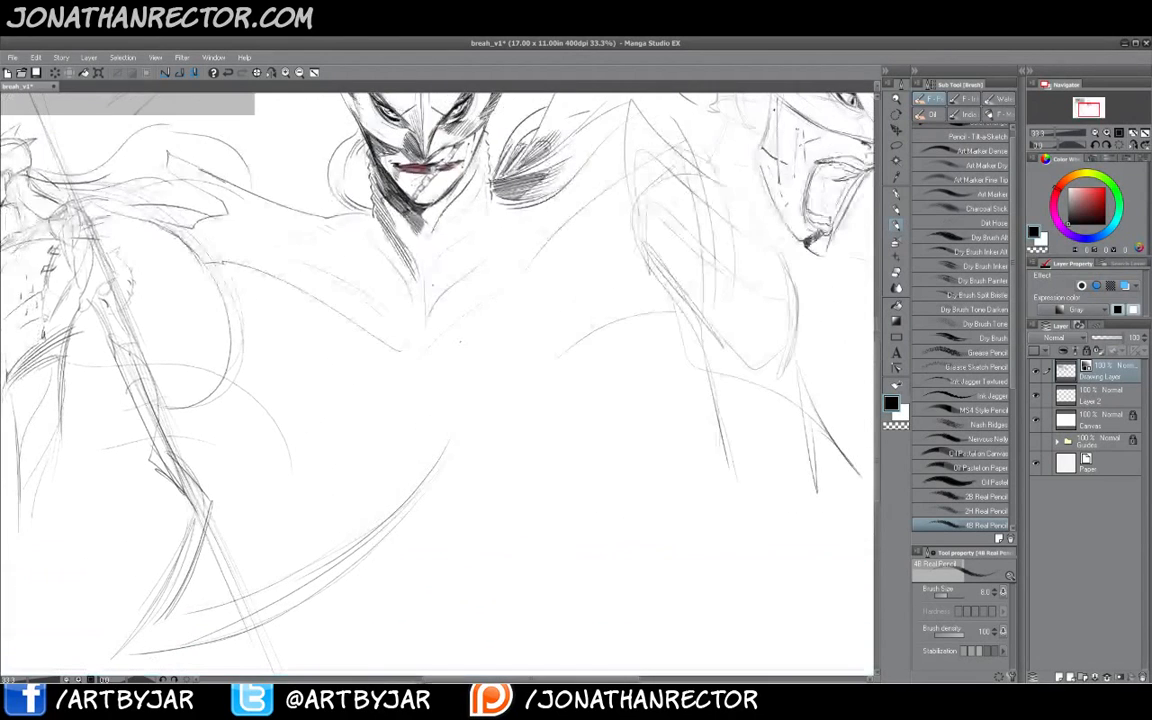
pyautogui.click(286, 73)
pyautogui.click(286, 73)
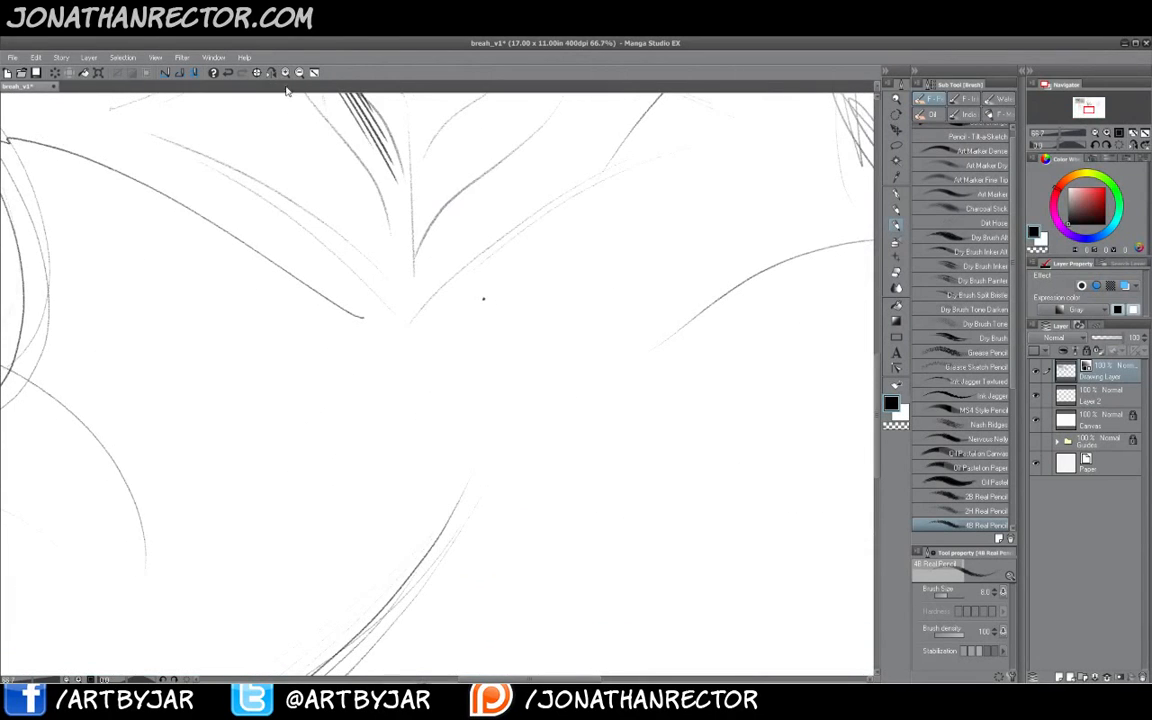
pyautogui.hotkey('ctrl', '-')
pyautogui.moveTo(640, 512); pyautogui.dragTo(533, 342)
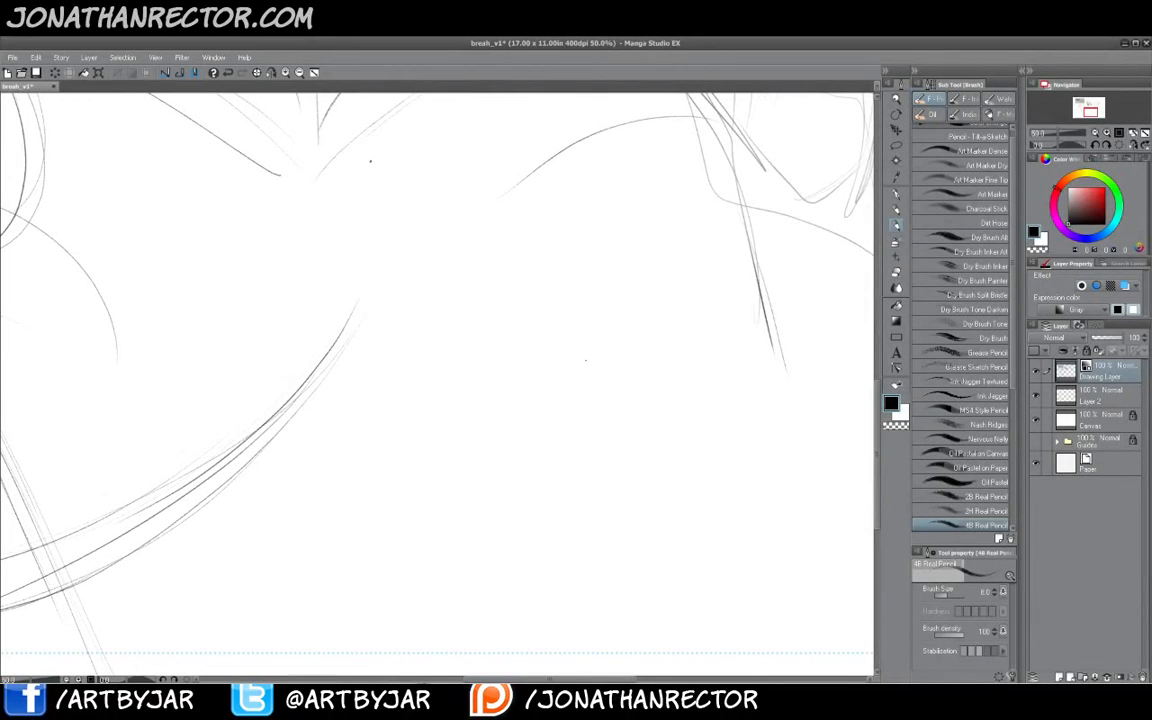
pyautogui.moveTo(550, 240)
pyautogui.mouseDown()
pyautogui.moveTo(653, 313)
pyautogui.moveTo(645, 291)
pyautogui.moveTo(643, 443)
pyautogui.moveTo(650, 314)
pyautogui.moveTo(648, 430)
pyautogui.moveTo(625, 478)
pyautogui.mouseUp()
pyautogui.moveTo(560, 243); pyautogui.dragTo(600, 490)
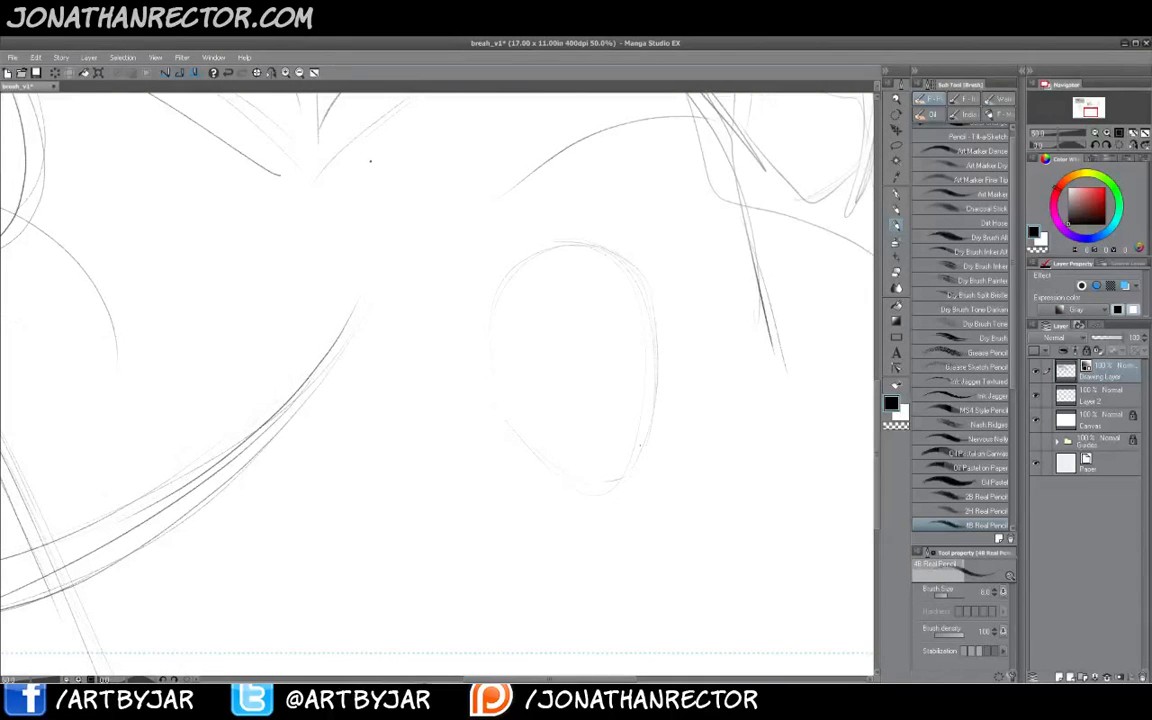
pyautogui.moveTo(626, 370); pyautogui.dragTo(653, 368)
pyautogui.moveTo(495, 324)
pyautogui.mouseDown()
pyautogui.moveTo(528, 491)
pyautogui.moveTo(598, 464)
pyautogui.mouseUp()
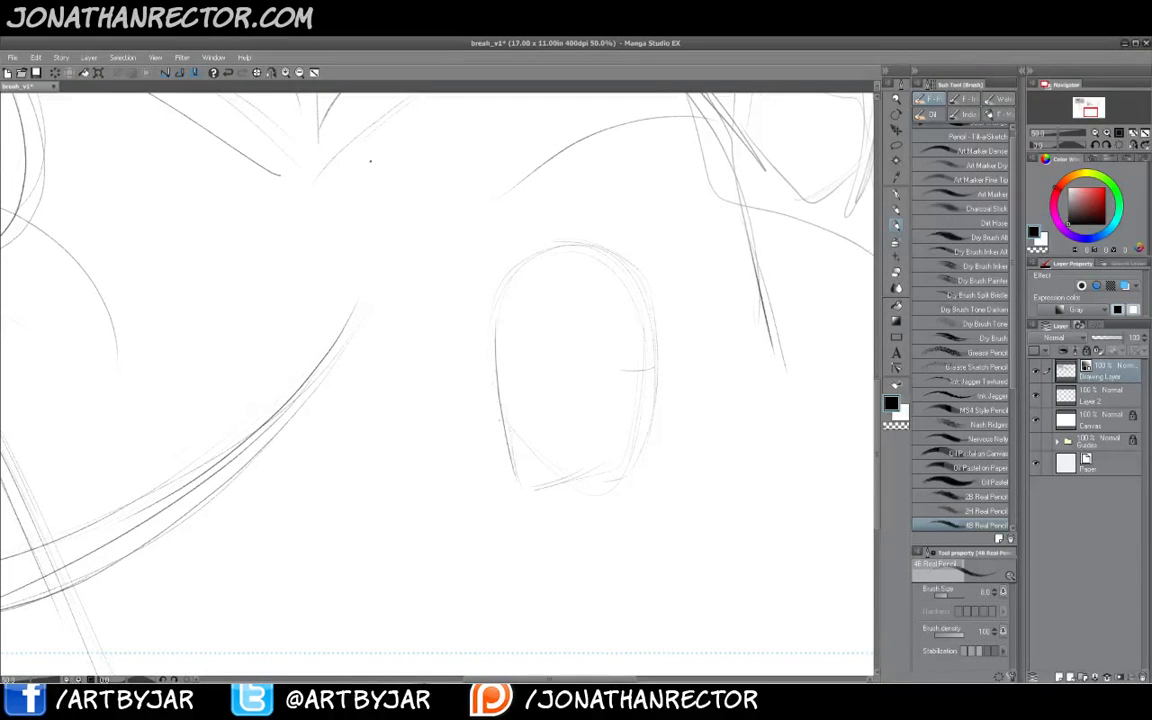
# - Shape the head into a helmet with a brow band, crest lines and an ear piece
pyautogui.moveTo(510, 480)
pyautogui.mouseDown()
pyautogui.moveTo(492, 298)
pyautogui.moveTo(535, 462)
pyautogui.mouseUp()
pyautogui.moveTo(524, 310); pyautogui.dragTo(534, 461)
pyautogui.moveTo(518, 369)
pyautogui.mouseDown()
pyautogui.moveTo(602, 362)
pyautogui.moveTo(530, 374)
pyautogui.moveTo(630, 357)
pyautogui.mouseUp()
pyautogui.moveTo(487, 358)
pyautogui.mouseDown()
pyautogui.moveTo(569, 371)
pyautogui.moveTo(622, 357)
pyautogui.moveTo(644, 301)
pyautogui.mouseUp()
pyautogui.moveTo(621, 350); pyautogui.dragTo(618, 364)
pyautogui.moveTo(635, 349)
pyautogui.mouseDown()
pyautogui.moveTo(630, 386)
pyautogui.moveTo(642, 368)
pyautogui.moveTo(636, 346)
pyautogui.moveTo(622, 440)
pyautogui.moveTo(535, 490)
pyautogui.moveTo(511, 460)
pyautogui.moveTo(489, 347)
pyautogui.mouseUp()
pyautogui.moveTo(489, 347)
pyautogui.mouseDown()
pyautogui.moveTo(504, 409)
pyautogui.moveTo(508, 292)
pyautogui.moveTo(638, 301)
pyautogui.mouseUp()
pyautogui.moveTo(608, 252)
pyautogui.mouseDown()
pyautogui.moveTo(654, 338)
pyautogui.moveTo(636, 274)
pyautogui.moveTo(514, 282)
pyautogui.moveTo(495, 325)
pyautogui.moveTo(638, 268)
pyautogui.moveTo(657, 304)
pyautogui.mouseUp()
pyautogui.moveTo(496, 335); pyautogui.dragTo(628, 262)
pyautogui.press('e')
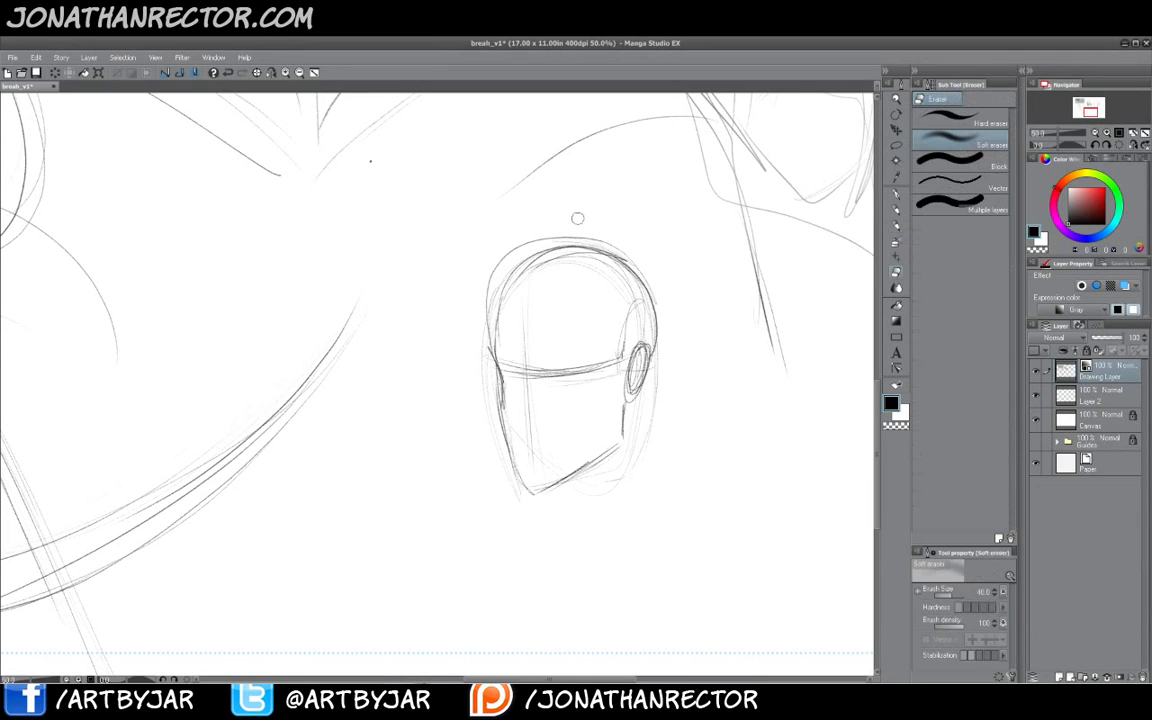
pyautogui.press('b')
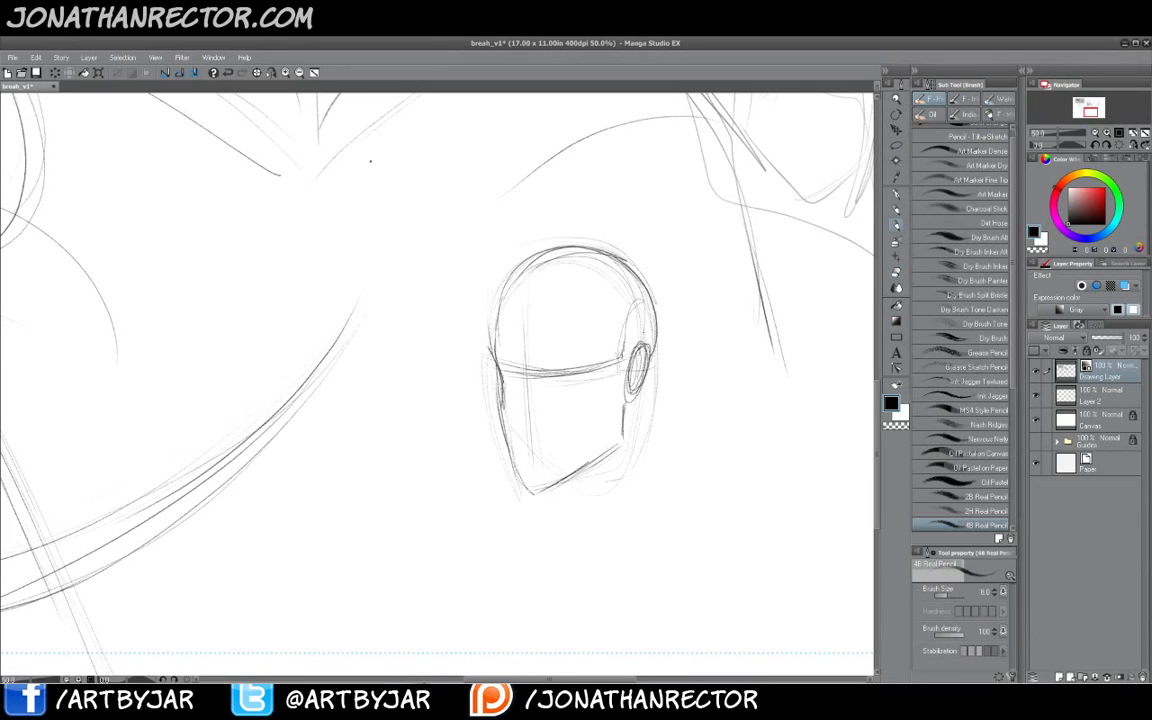
# - Sketch the neck and a broad shoulder line below the helmeted head
pyautogui.moveTo(650, 369); pyautogui.dragTo(652, 477)
pyautogui.moveTo(555, 497); pyautogui.dragTo(568, 528)
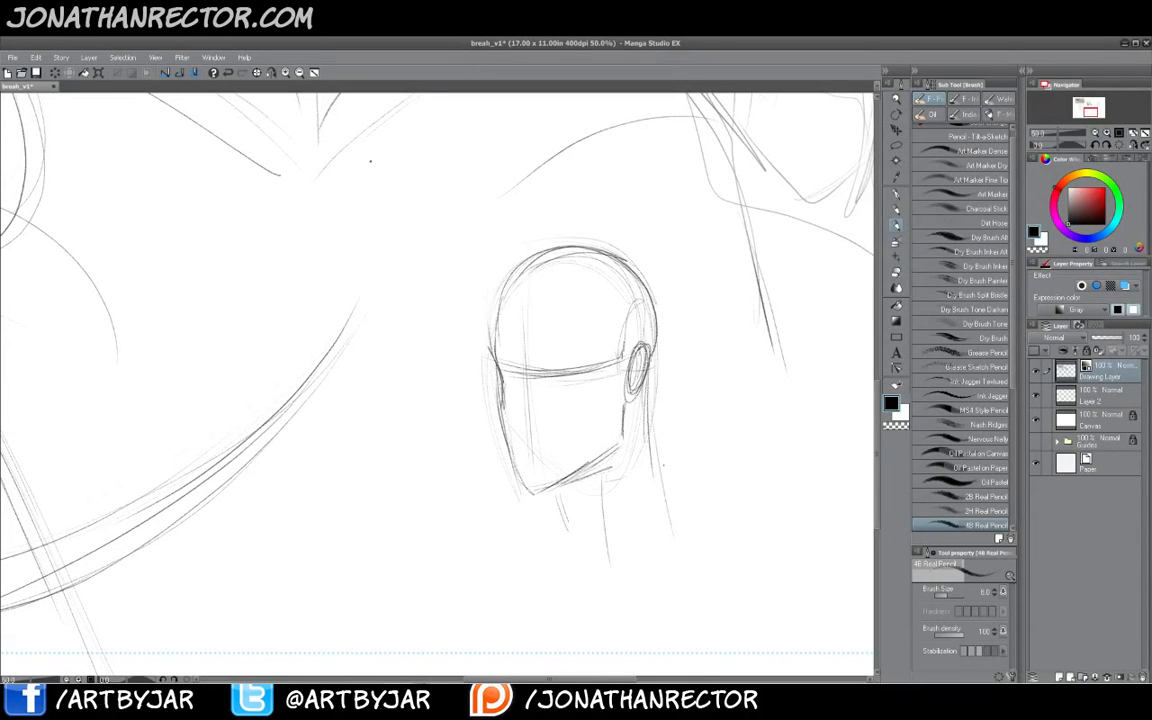
pyautogui.moveTo(600, 478); pyautogui.dragTo(608, 562)
pyautogui.moveTo(650, 470)
pyautogui.mouseDown()
pyautogui.moveTo(680, 545)
pyautogui.moveTo(669, 554)
pyautogui.moveTo(582, 605)
pyautogui.moveTo(568, 530)
pyautogui.mouseUp()
pyautogui.moveTo(750, 583); pyautogui.dragTo(435, 582)
pyautogui.moveTo(641, 591); pyautogui.dragTo(479, 585)
pyautogui.moveTo(540, 560); pyautogui.dragTo(478, 583)
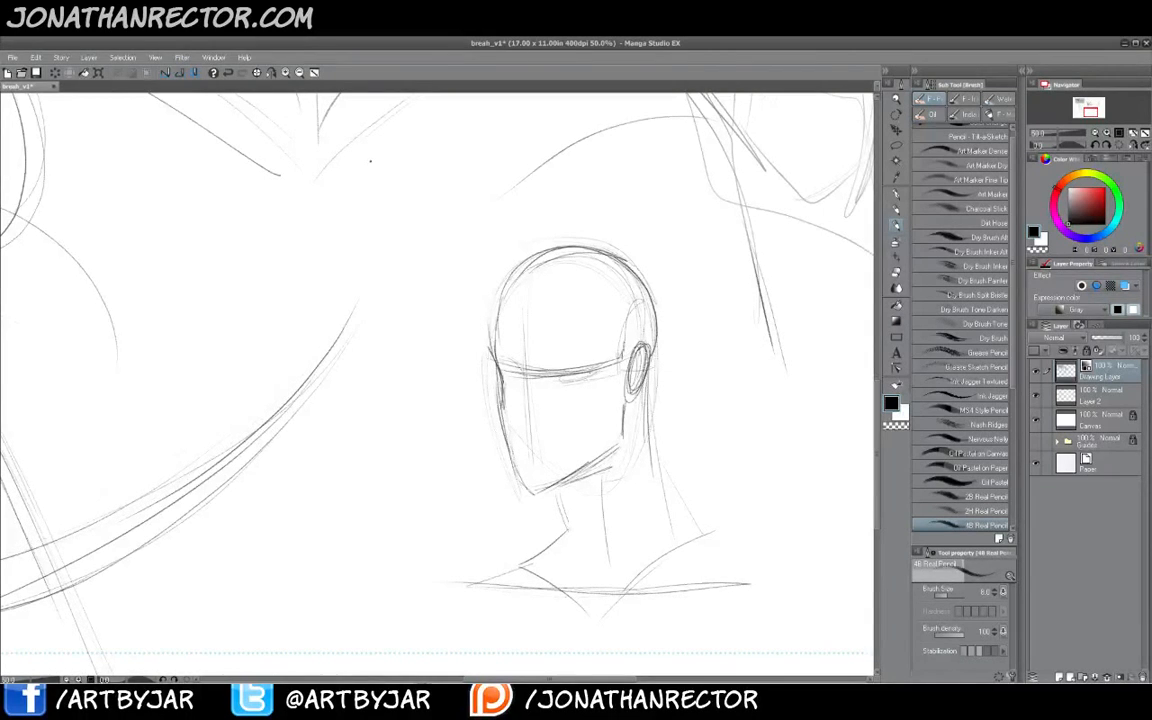
# - Sketch the eyes, nose and mouth on the new face
pyautogui.moveTo(588, 375); pyautogui.dragTo(553, 378)
pyautogui.moveTo(521, 372)
pyautogui.mouseDown()
pyautogui.moveTo(504, 376)
pyautogui.moveTo(545, 422)
pyautogui.mouseUp()
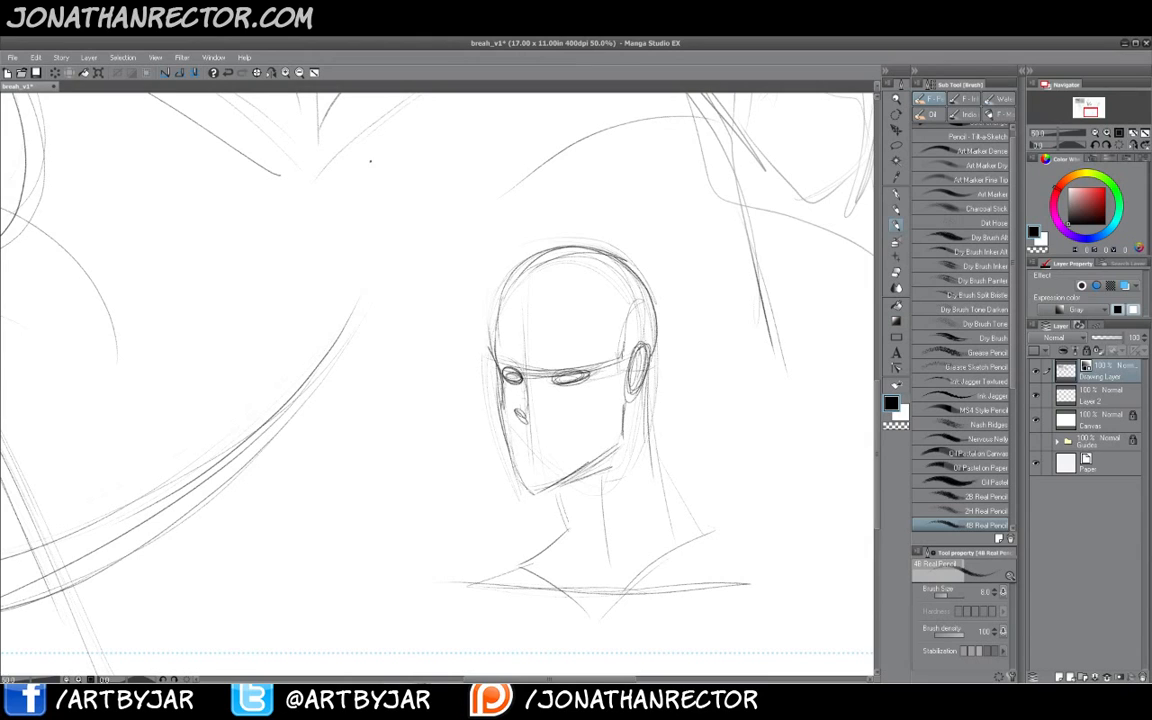
pyautogui.moveTo(524, 444)
pyautogui.mouseDown()
pyautogui.moveTo(574, 453)
pyautogui.moveTo(516, 456)
pyautogui.moveTo(518, 478)
pyautogui.moveTo(521, 459)
pyautogui.moveTo(555, 441)
pyautogui.mouseUp()
pyautogui.moveTo(545, 440); pyautogui.dragTo(582, 453)
pyautogui.moveTo(565, 449); pyautogui.dragTo(518, 462)
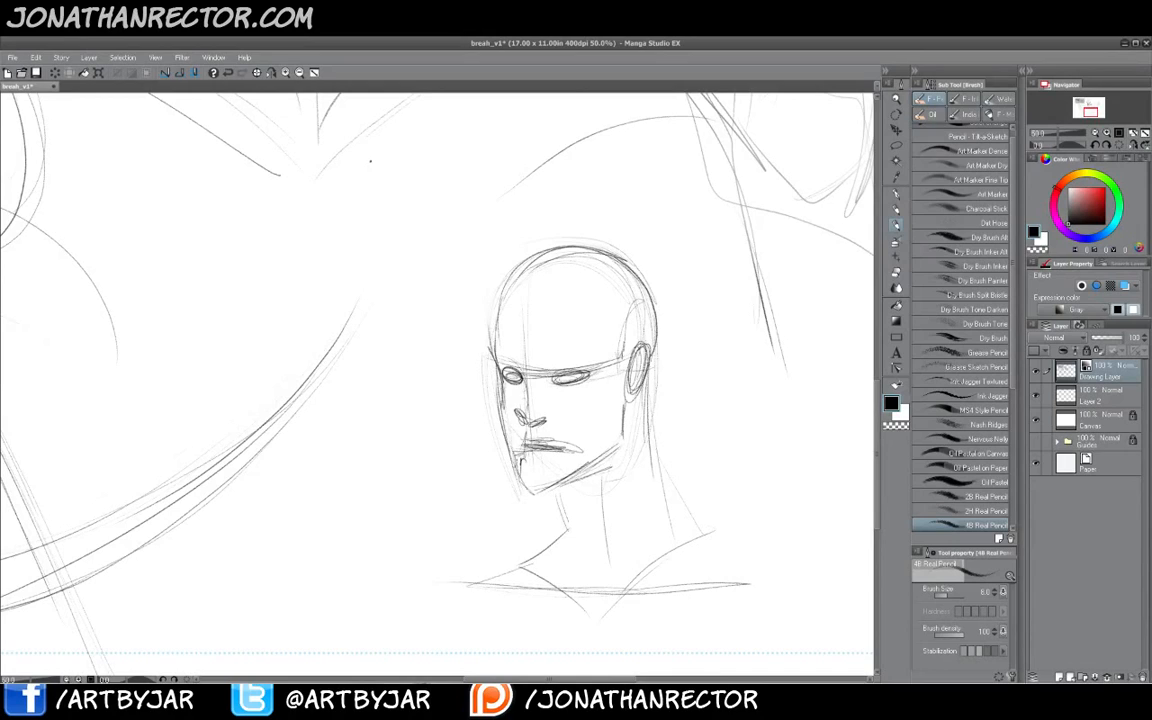
# - Refine the face with hair strands, a cheek line, the ear and the jawline
pyautogui.moveTo(604, 425); pyautogui.dragTo(588, 460)
pyautogui.moveTo(494, 347)
pyautogui.mouseDown()
pyautogui.moveTo(520, 370)
pyautogui.moveTo(595, 371)
pyautogui.mouseUp()
pyautogui.moveTo(497, 330)
pyautogui.mouseDown()
pyautogui.moveTo(619, 322)
pyautogui.moveTo(621, 338)
pyautogui.moveTo(617, 276)
pyautogui.mouseUp()
pyautogui.moveTo(534, 288); pyautogui.dragTo(525, 373)
pyautogui.moveTo(525, 340)
pyautogui.mouseDown()
pyautogui.moveTo(554, 260)
pyautogui.moveTo(621, 269)
pyautogui.mouseUp()
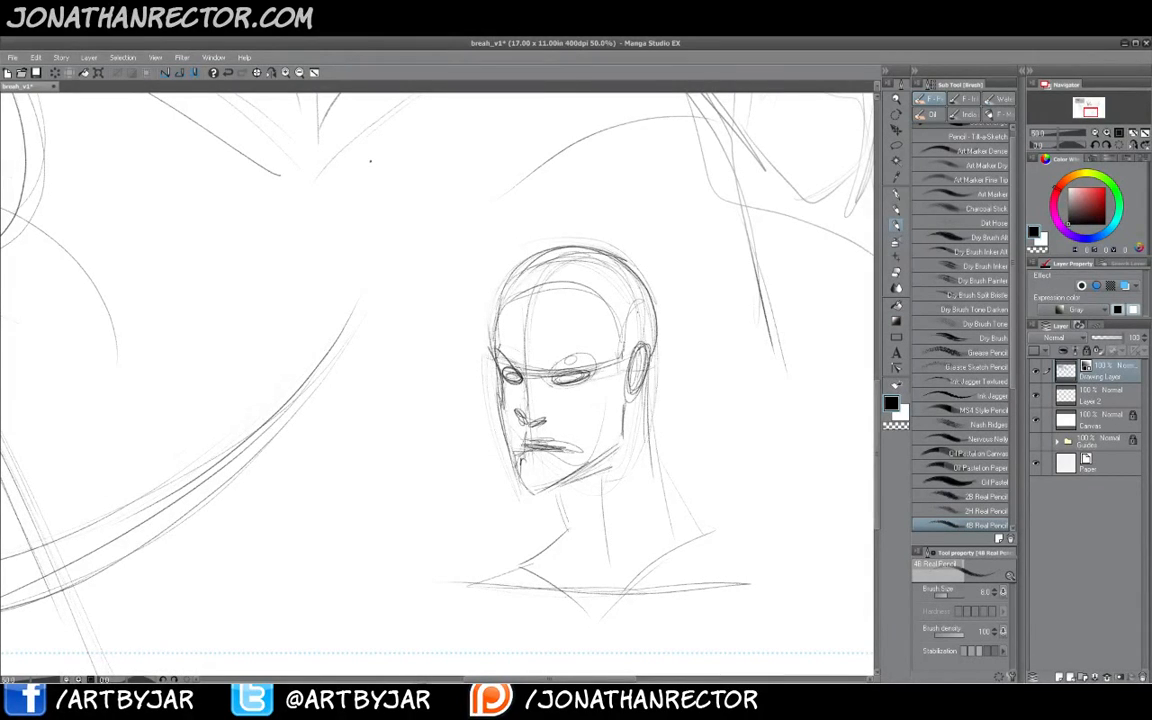
pyautogui.moveTo(638, 314); pyautogui.dragTo(626, 410)
pyautogui.moveTo(646, 350); pyautogui.dragTo(635, 399)
pyautogui.moveTo(623, 412)
pyautogui.mouseDown()
pyautogui.moveTo(619, 457)
pyautogui.moveTo(593, 471)
pyautogui.mouseUp()
pyautogui.moveTo(616, 449); pyautogui.dragTo(563, 485)
pyautogui.moveTo(611, 449); pyautogui.dragTo(554, 494)
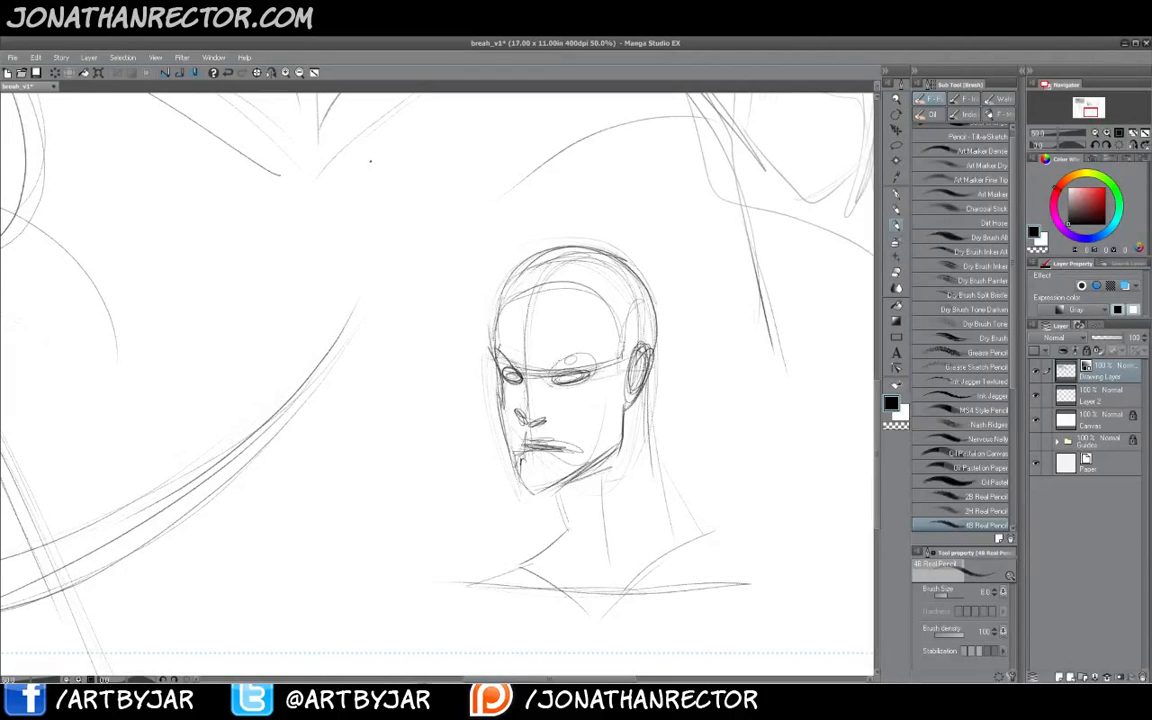
# - Switch to the soft eraser, enlarge it, and fade the head sketch
pyautogui.press('e')
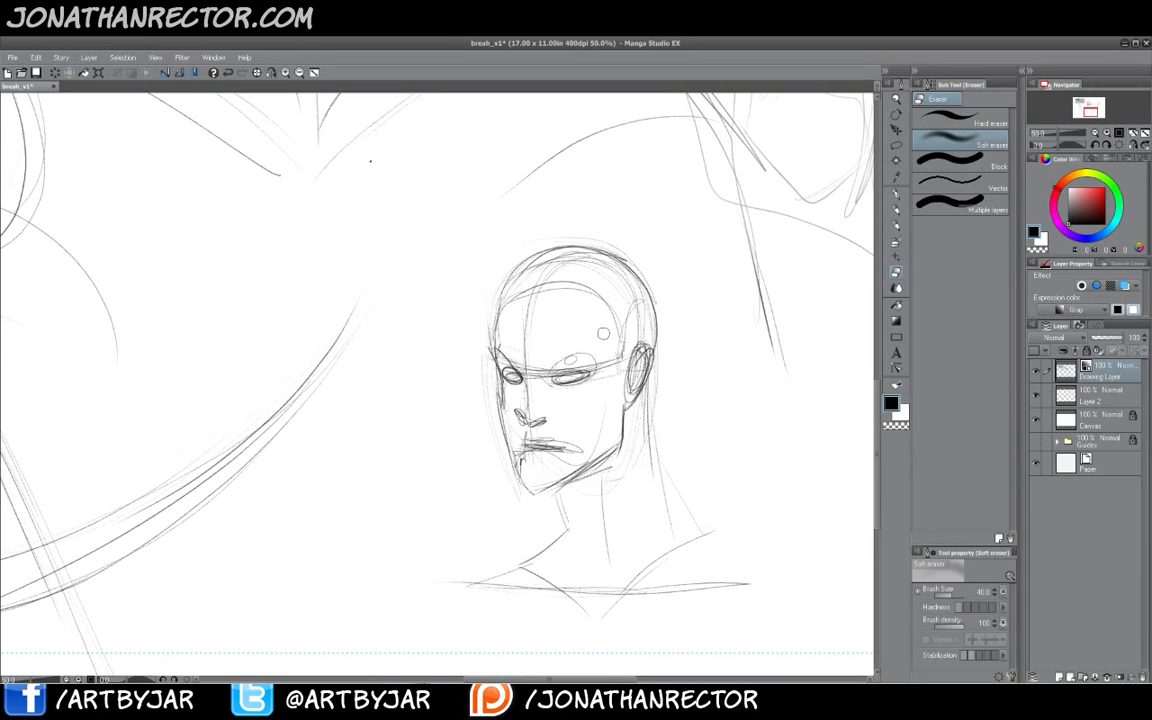
pyautogui.press(']')
pyautogui.press(']')
pyautogui.press(']')
pyautogui.moveTo(517, 359); pyautogui.dragTo(504, 406)
pyautogui.moveTo(513, 468)
pyautogui.mouseDown()
pyautogui.moveTo(541, 485)
pyautogui.moveTo(545, 459)
pyautogui.moveTo(581, 464)
pyautogui.moveTo(644, 394)
pyautogui.moveTo(647, 325)
pyautogui.moveTo(633, 314)
pyautogui.moveTo(604, 323)
pyautogui.moveTo(566, 366)
pyautogui.moveTo(542, 368)
pyautogui.moveTo(524, 328)
pyautogui.moveTo(496, 348)
pyautogui.moveTo(494, 316)
pyautogui.moveTo(585, 239)
pyautogui.moveTo(582, 294)
pyautogui.moveTo(630, 268)
pyautogui.moveTo(633, 458)
pyautogui.moveTo(585, 499)
pyautogui.moveTo(569, 484)
pyautogui.moveTo(555, 544)
pyautogui.moveTo(621, 604)
pyautogui.moveTo(682, 584)
pyautogui.moveTo(614, 592)
pyautogui.moveTo(509, 567)
pyautogui.moveTo(666, 592)
pyautogui.moveTo(518, 500)
pyautogui.moveTo(549, 458)
pyautogui.moveTo(544, 435)
pyautogui.moveTo(570, 392)
pyautogui.moveTo(572, 372)
pyautogui.moveTo(517, 394)
pyautogui.moveTo(544, 266)
pyautogui.mouseUp()
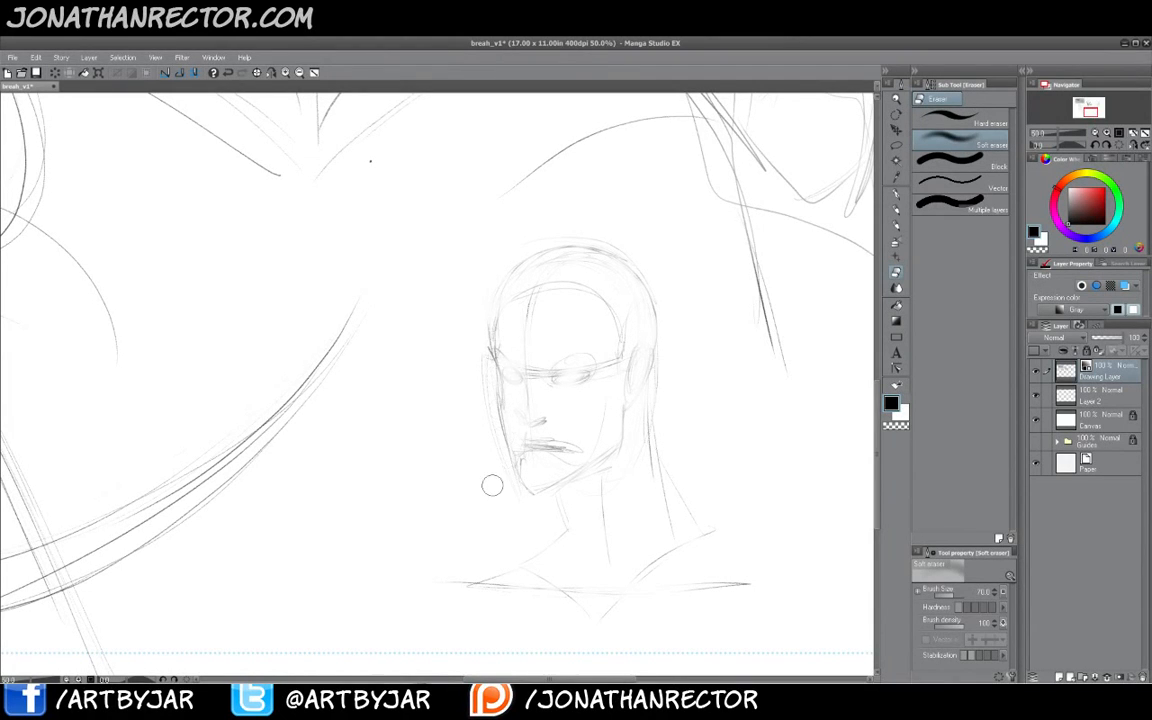
# - Switch back to the pencil, zoom in, and ink darker eyelid strokes over both eyes
pyautogui.press('b')
pyautogui.moveTo(481, 411)
pyautogui.mouseDown()
pyautogui.moveTo(492, 398)
pyautogui.moveTo(458, 403)
pyautogui.mouseUp()
pyautogui.click(286, 75)
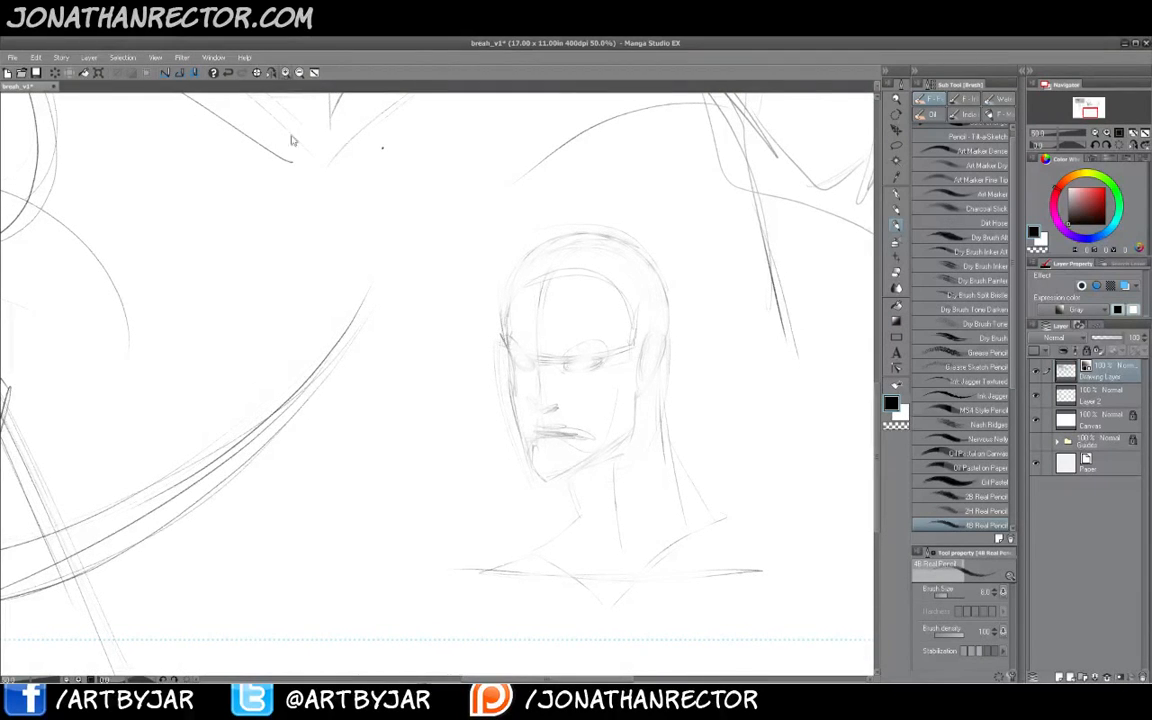
pyautogui.moveTo(540, 434); pyautogui.dragTo(496, 411)
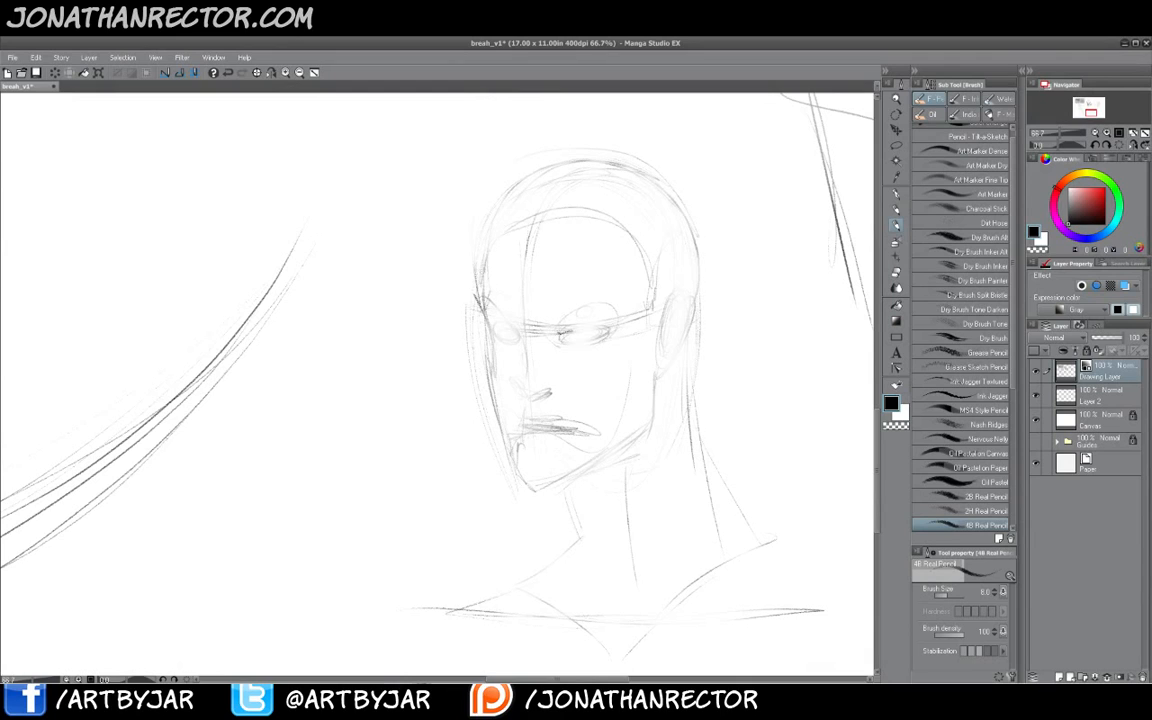
pyautogui.moveTo(565, 333)
pyautogui.mouseDown()
pyautogui.moveTo(607, 334)
pyautogui.moveTo(572, 330)
pyautogui.mouseUp()
pyautogui.moveTo(560, 339)
pyautogui.mouseDown()
pyautogui.moveTo(616, 321)
pyautogui.moveTo(610, 342)
pyautogui.mouseUp()
pyautogui.moveTo(515, 333); pyautogui.dragTo(485, 324)
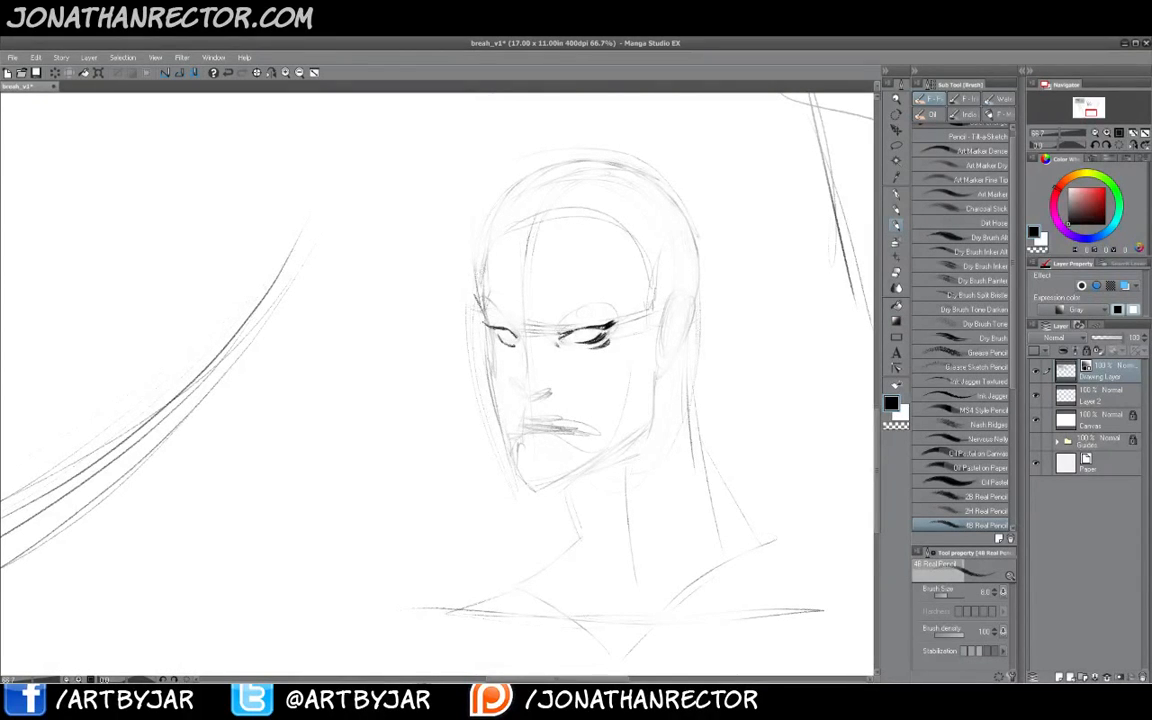
pyautogui.moveTo(502, 341); pyautogui.dragTo(510, 345)
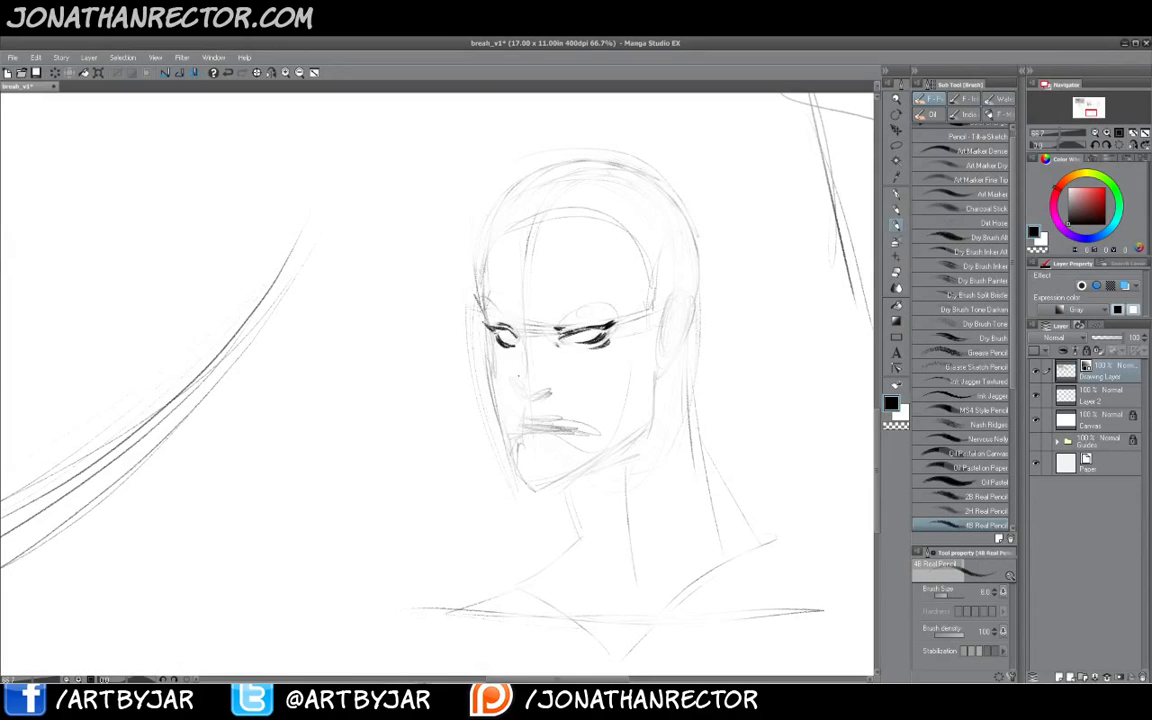
# - Refine the nose, mouth and jawline of the new face with darker pencil strokes
pyautogui.moveTo(516, 386); pyautogui.dragTo(527, 398)
pyautogui.moveTo(533, 396)
pyautogui.mouseDown()
pyautogui.moveTo(552, 390)
pyautogui.moveTo(536, 377)
pyautogui.mouseUp()
pyautogui.moveTo(540, 421); pyautogui.dragTo(567, 419)
pyautogui.moveTo(524, 415); pyautogui.dragTo(516, 423)
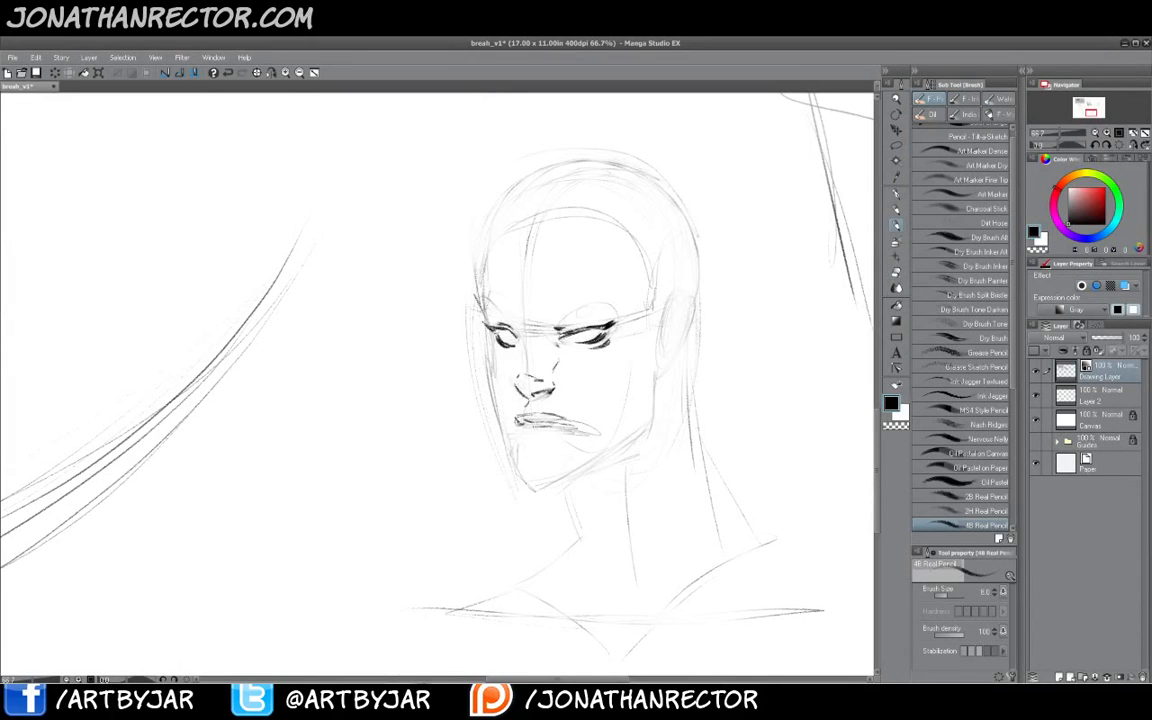
pyautogui.moveTo(518, 436); pyautogui.dragTo(556, 440)
pyautogui.moveTo(518, 446)
pyautogui.mouseDown()
pyautogui.moveTo(536, 490)
pyautogui.moveTo(587, 473)
pyautogui.moveTo(653, 424)
pyautogui.moveTo(658, 374)
pyautogui.mouseUp()
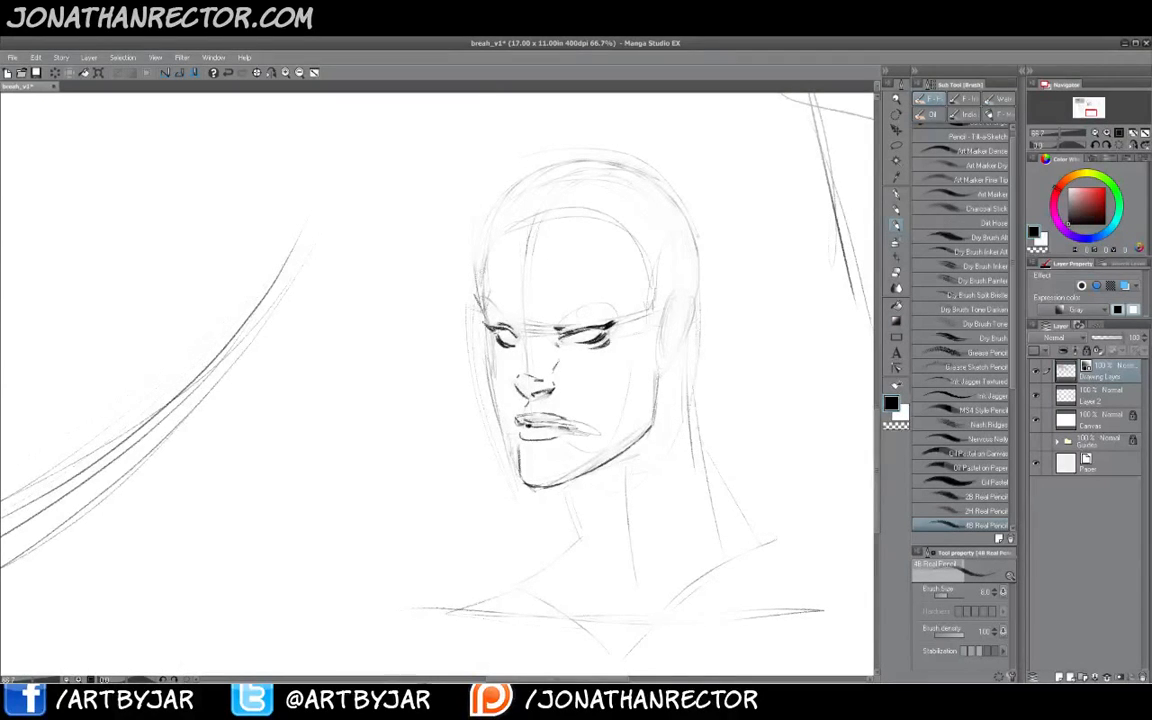
pyautogui.moveTo(653, 422); pyautogui.dragTo(657, 382)
# - Add a stroke at the outer corner of the left eye
pyautogui.press('e')
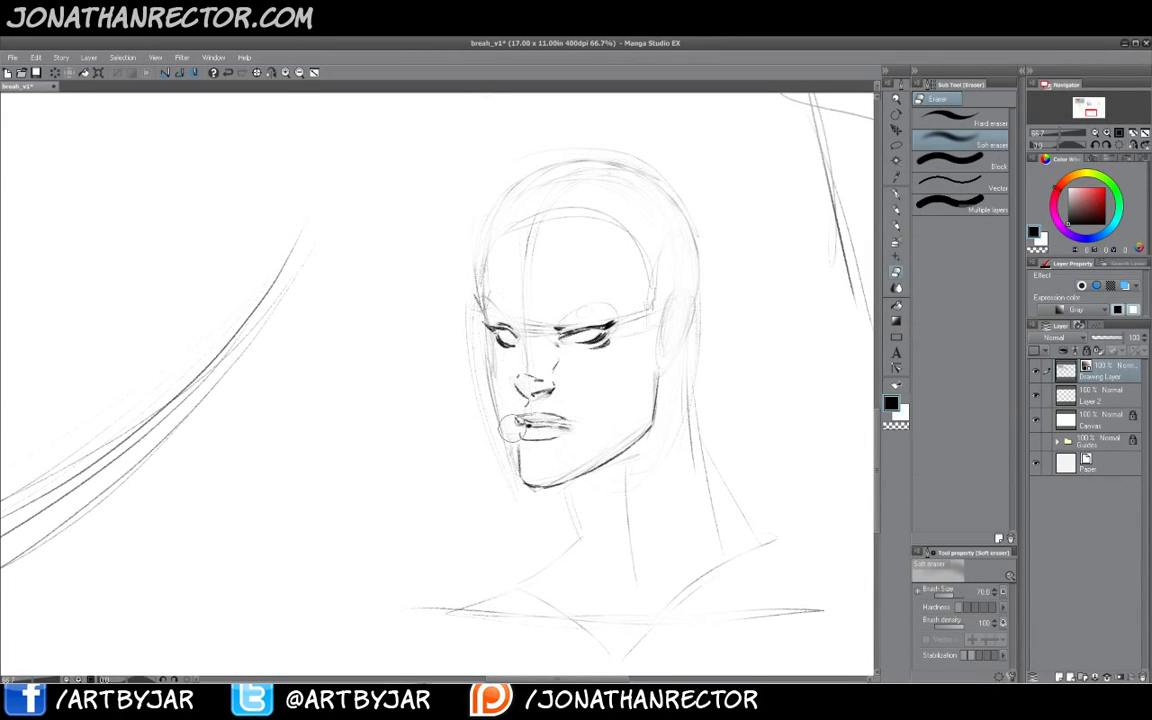
pyautogui.press('b')
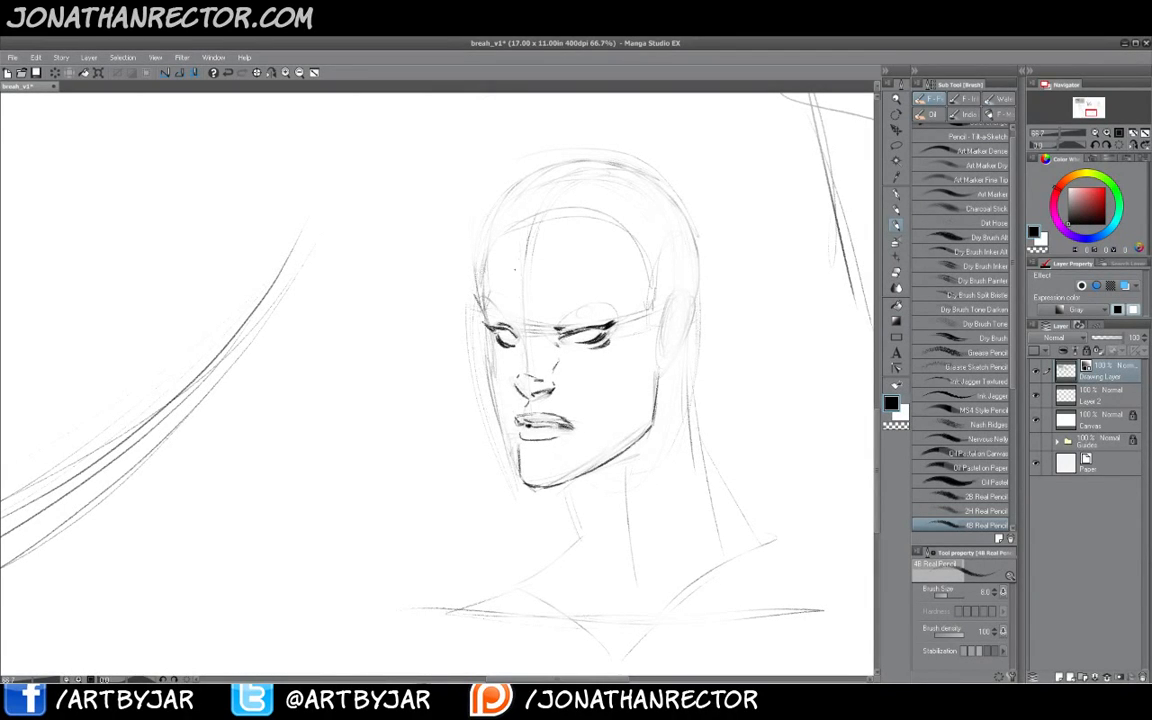
pyautogui.moveTo(481, 299)
pyautogui.mouseDown()
pyautogui.moveTo(521, 474)
pyautogui.moveTo(470, 410)
pyautogui.moveTo(463, 303)
pyautogui.mouseUp()
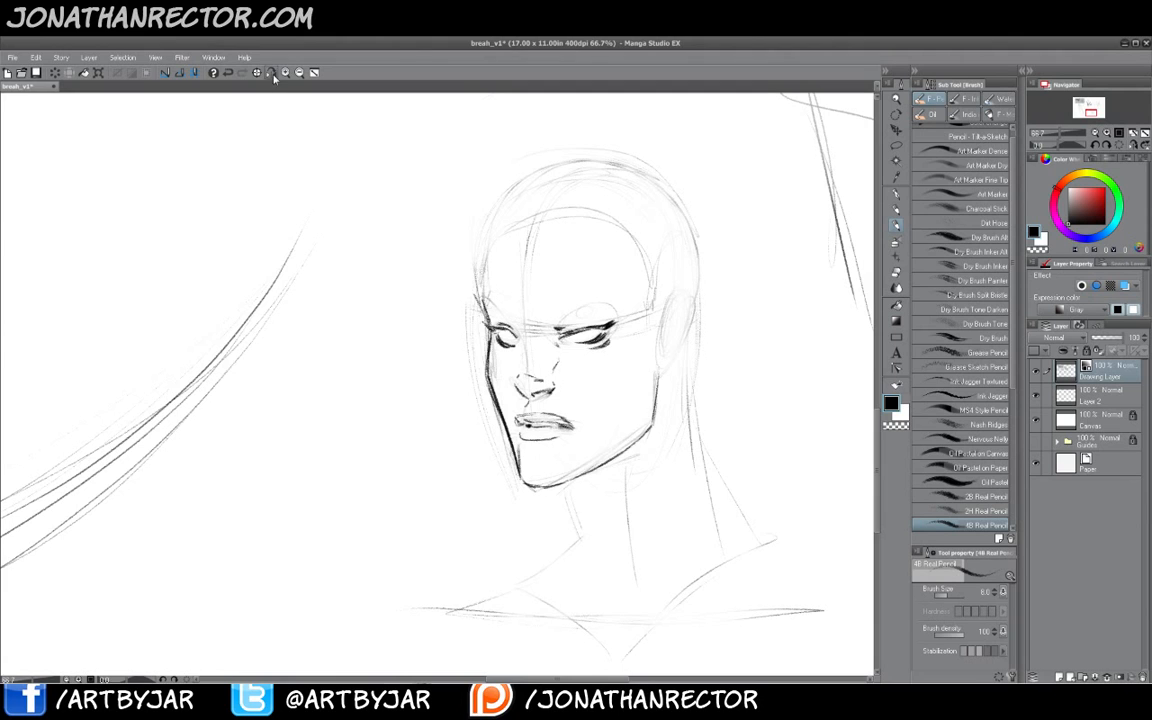
# - Erase the left eye with the soft eraser and redraw it with sharper lines
pyautogui.click(243, 72)
pyautogui.moveTo(252, 466); pyautogui.dragTo(563, 454)
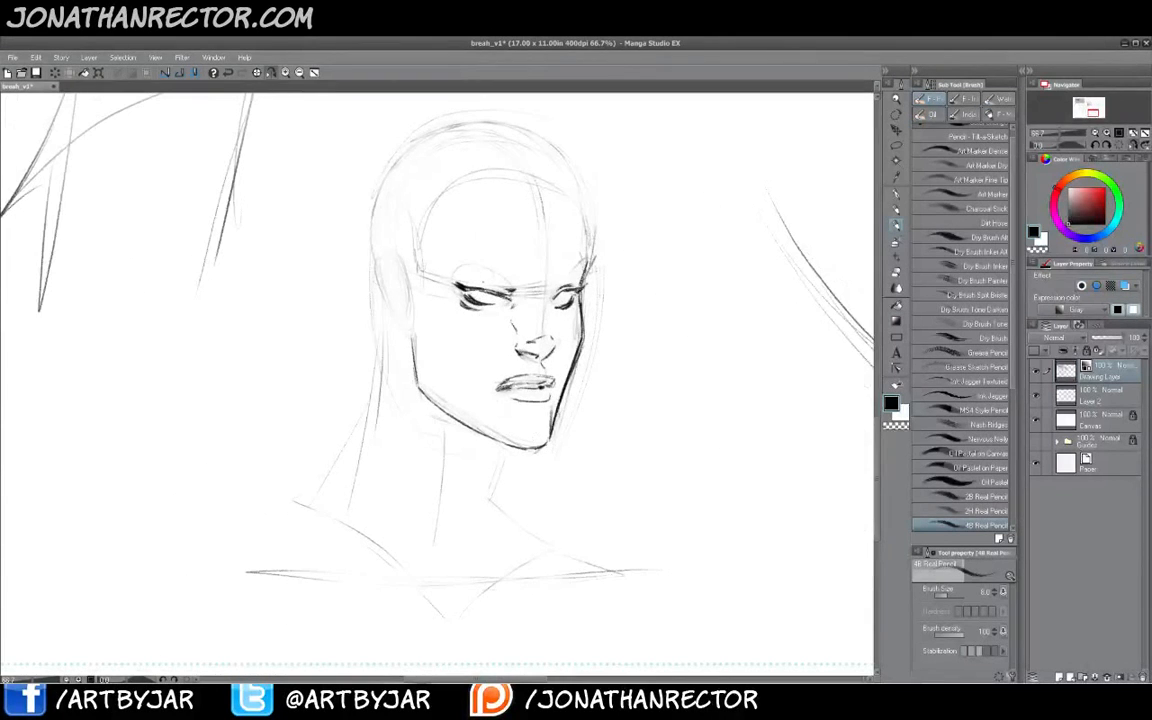
pyautogui.press('e')
pyautogui.moveTo(511, 292); pyautogui.dragTo(456, 288)
pyautogui.press('b')
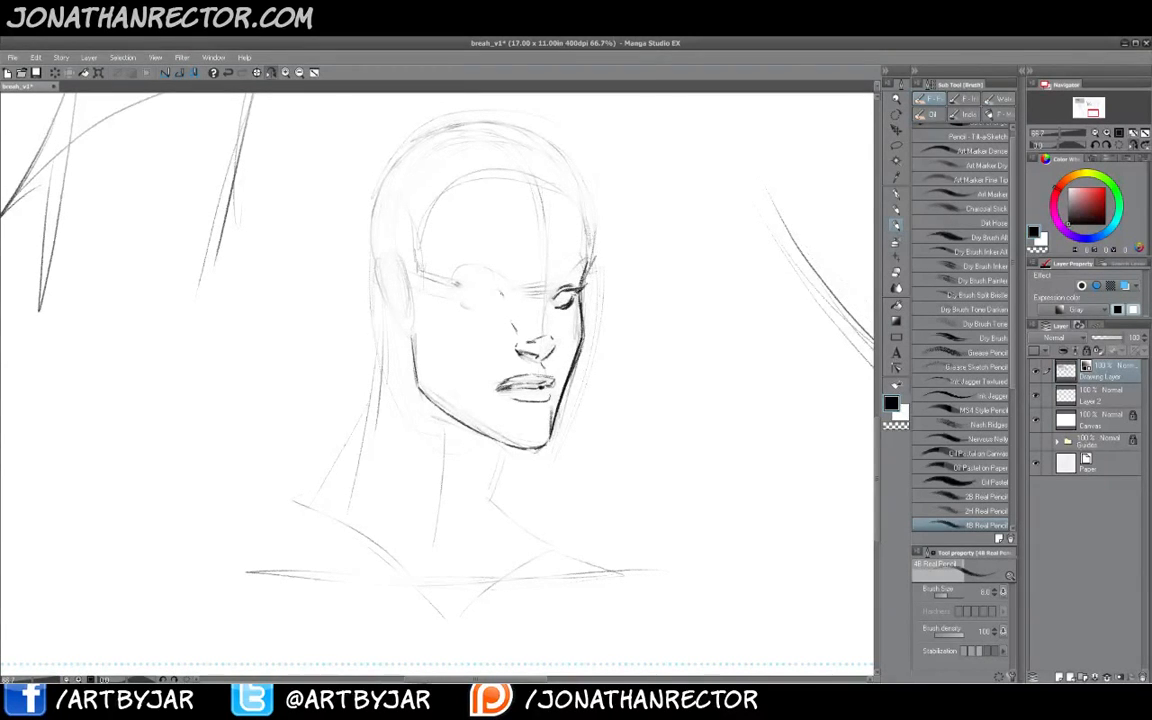
pyautogui.moveTo(497, 286)
pyautogui.mouseDown()
pyautogui.moveTo(503, 295)
pyautogui.moveTo(452, 284)
pyautogui.moveTo(488, 306)
pyautogui.mouseUp()
pyautogui.moveTo(466, 290); pyautogui.dragTo(504, 297)
pyautogui.moveTo(461, 301); pyautogui.dragTo(474, 308)
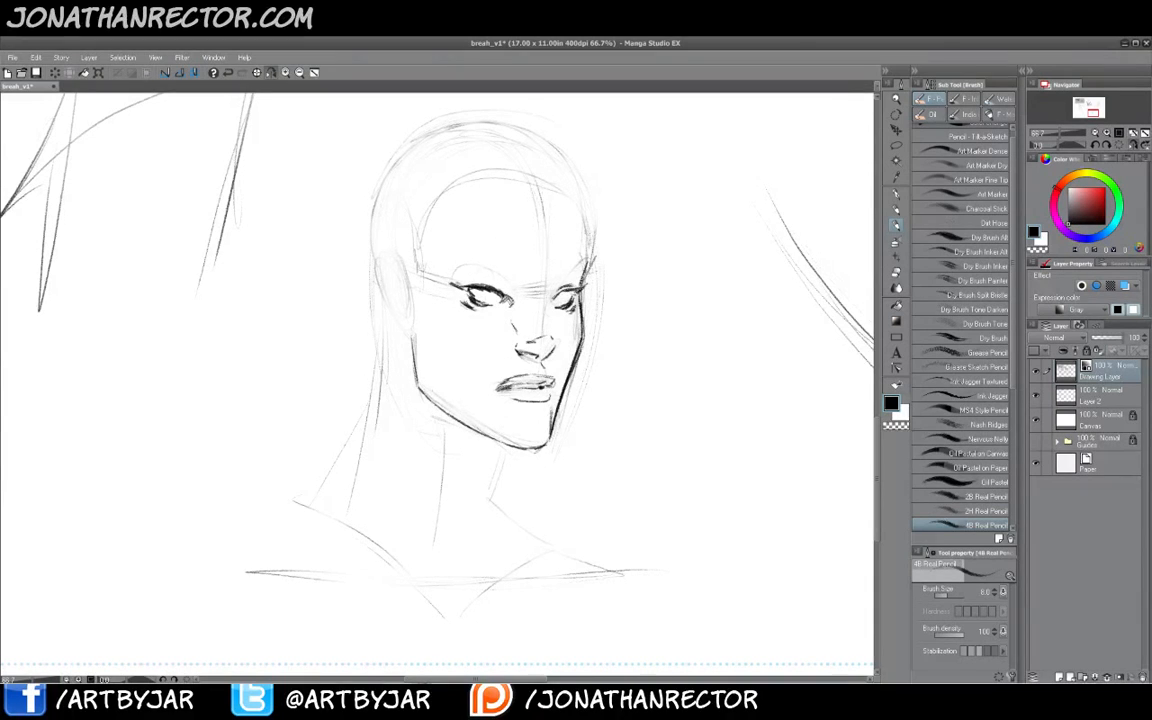
# - Erase the nose and mouth and redraw them with cleaner pencil strokes
pyautogui.click(270, 74)
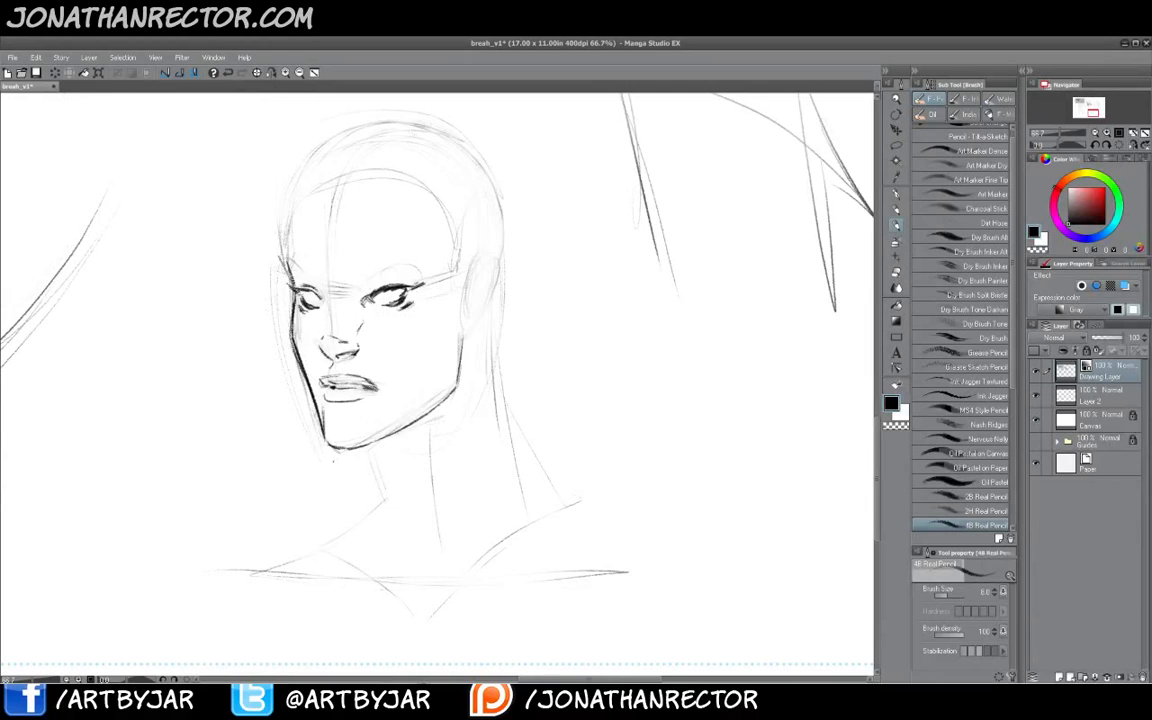
pyautogui.moveTo(357, 458); pyautogui.dragTo(509, 466)
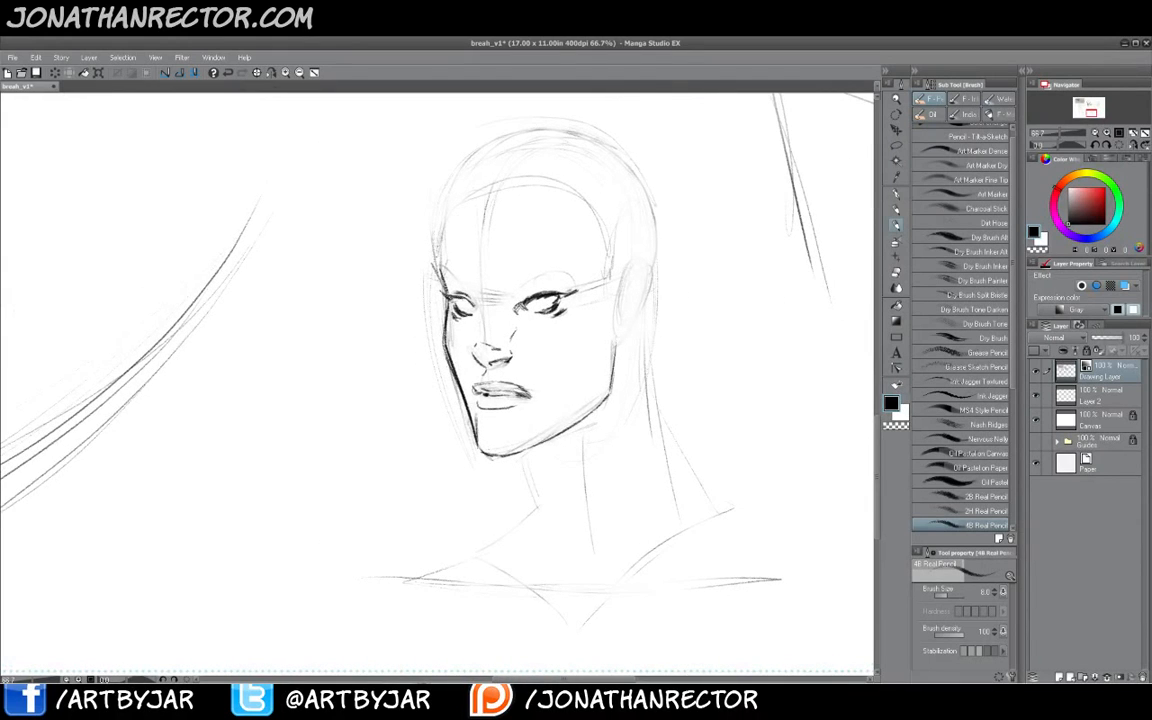
pyautogui.moveTo(439, 262); pyautogui.dragTo(444, 223)
pyautogui.press('e')
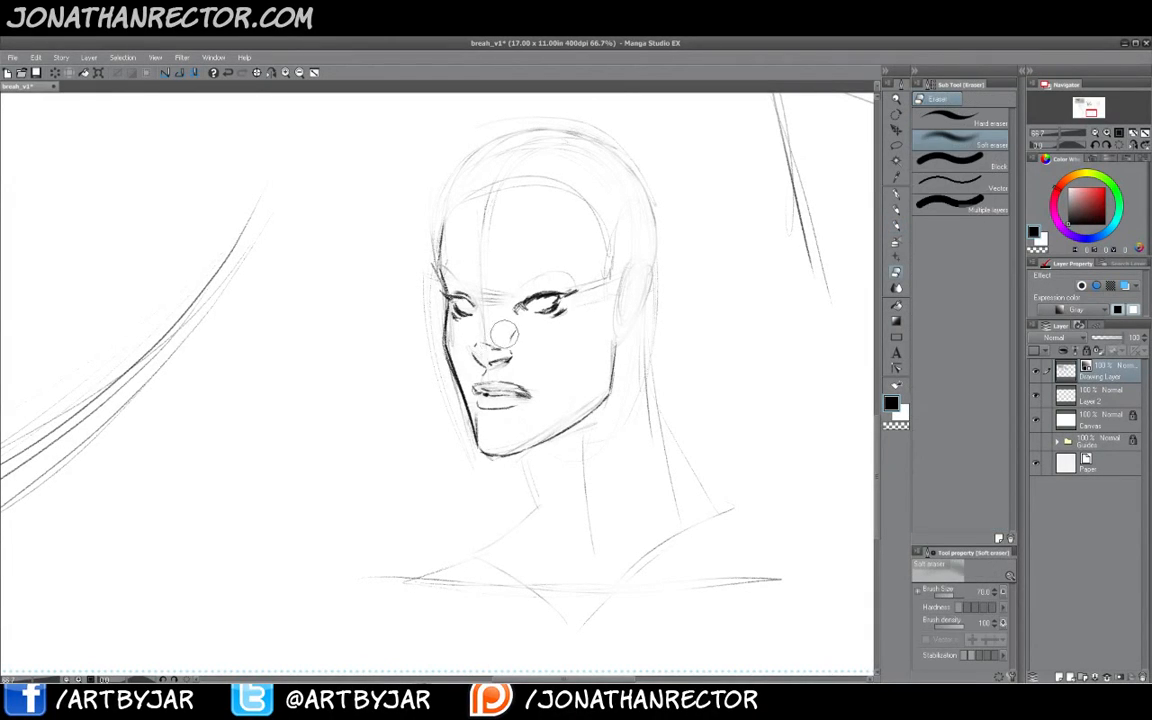
pyautogui.moveTo(480, 358)
pyautogui.mouseDown()
pyautogui.moveTo(489, 399)
pyautogui.moveTo(504, 401)
pyautogui.mouseUp()
pyautogui.press('b')
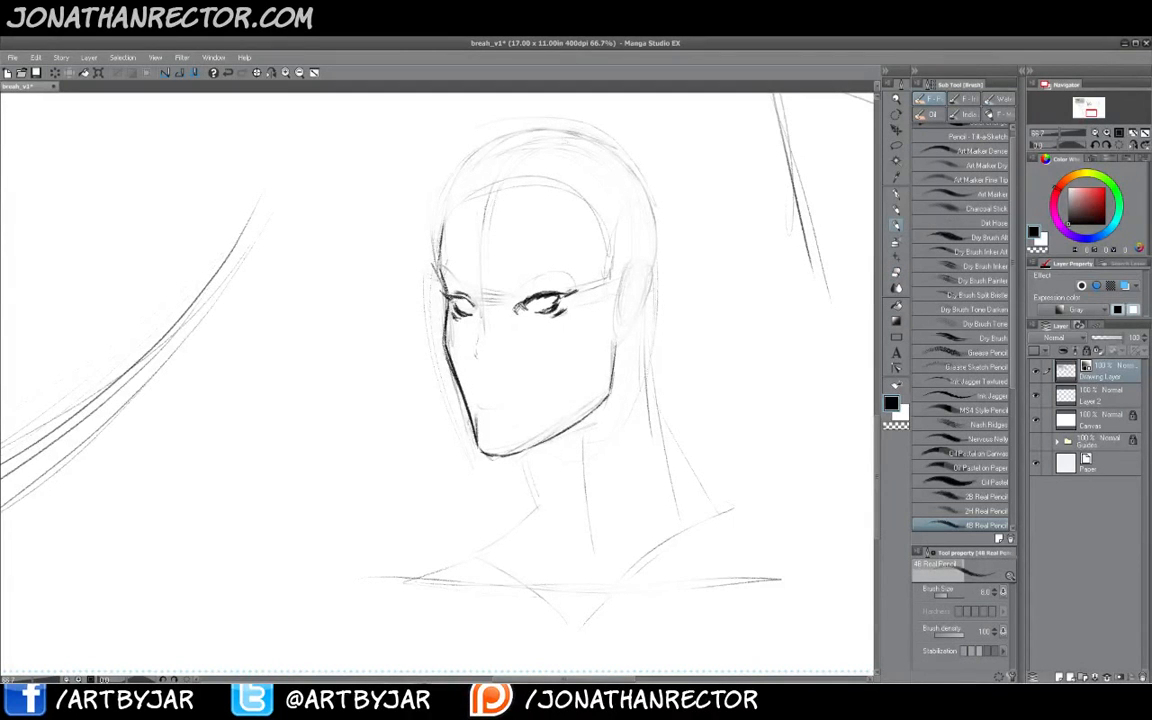
pyautogui.moveTo(474, 350)
pyautogui.mouseDown()
pyautogui.moveTo(493, 363)
pyautogui.moveTo(515, 353)
pyautogui.moveTo(507, 347)
pyautogui.mouseUp()
pyautogui.moveTo(488, 365); pyautogui.dragTo(509, 362)
pyautogui.moveTo(483, 387); pyautogui.dragTo(516, 391)
pyautogui.moveTo(528, 387); pyautogui.dragTo(476, 382)
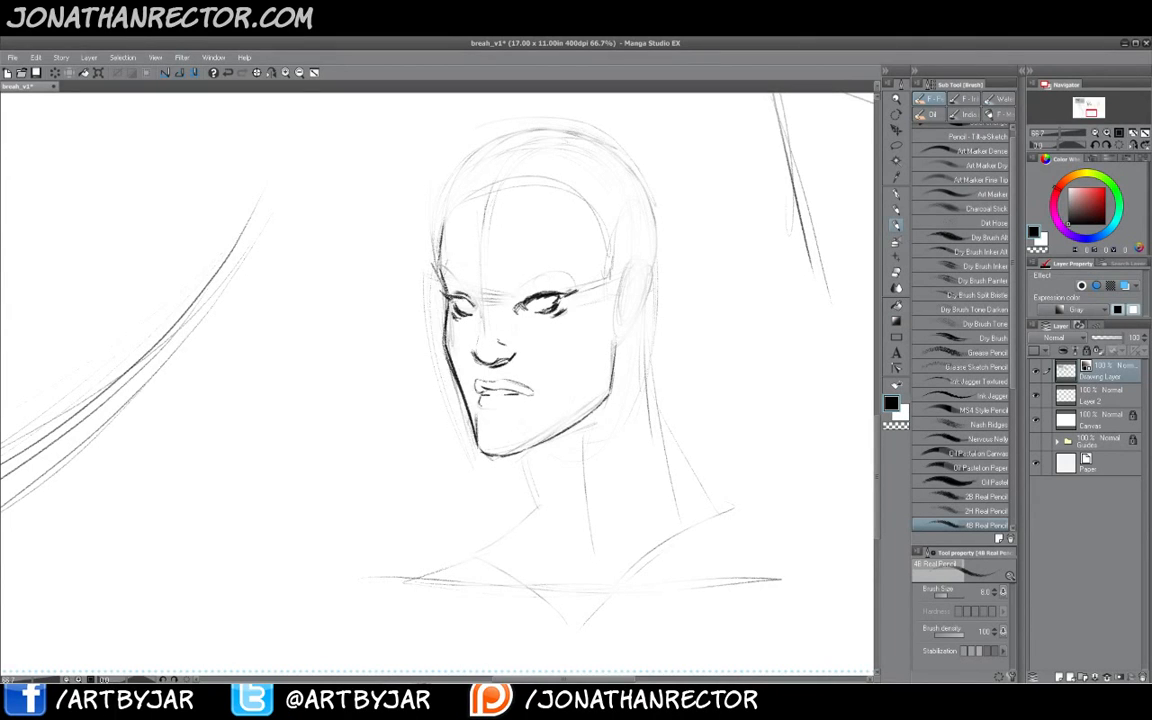
pyautogui.moveTo(481, 406); pyautogui.dragTo(525, 400)
# - Darken the right cheek contour and trace the left edge of the jaw
pyautogui.moveTo(613, 389); pyautogui.dragTo(616, 325)
pyautogui.moveTo(618, 346); pyautogui.dragTo(575, 429)
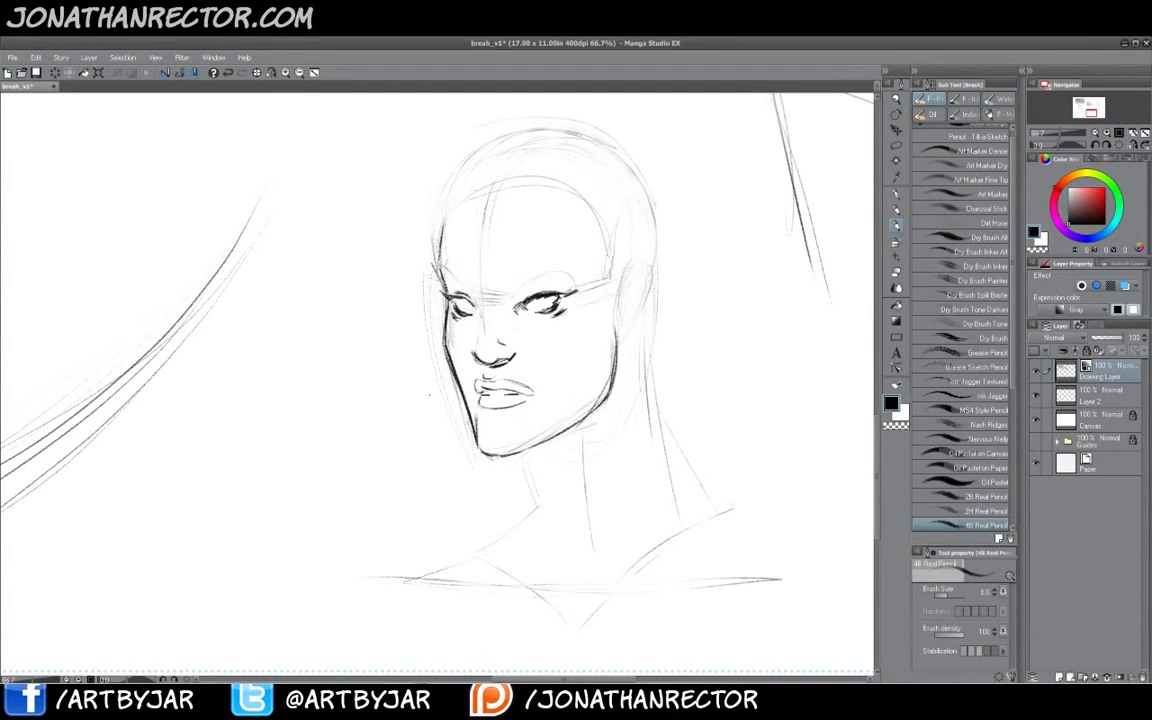
pyautogui.moveTo(461, 389); pyautogui.dragTo(442, 304)
pyautogui.moveTo(444, 301); pyautogui.dragTo(476, 436)
pyautogui.moveTo(473, 430); pyautogui.dragTo(446, 299)
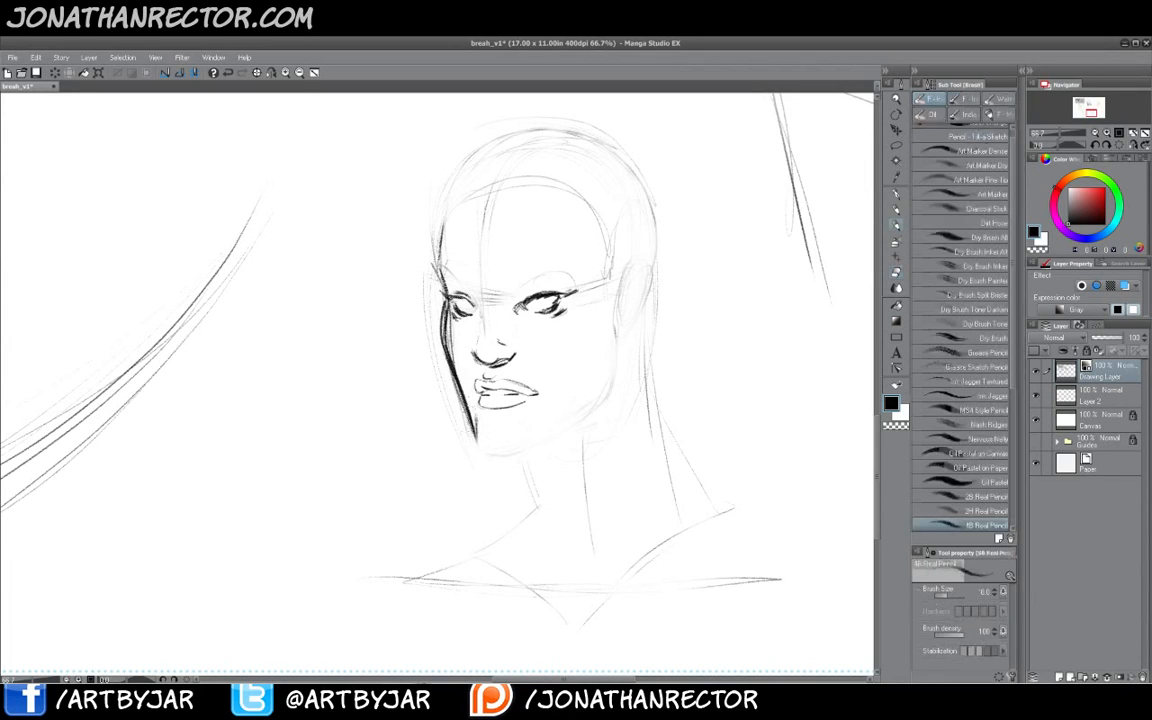
# - Erase the jawline and chin with the soft eraser
pyautogui.moveTo(464, 402)
pyautogui.mouseDown()
pyautogui.moveTo(496, 445)
pyautogui.moveTo(570, 430)
pyautogui.mouseUp()
pyautogui.press('e')
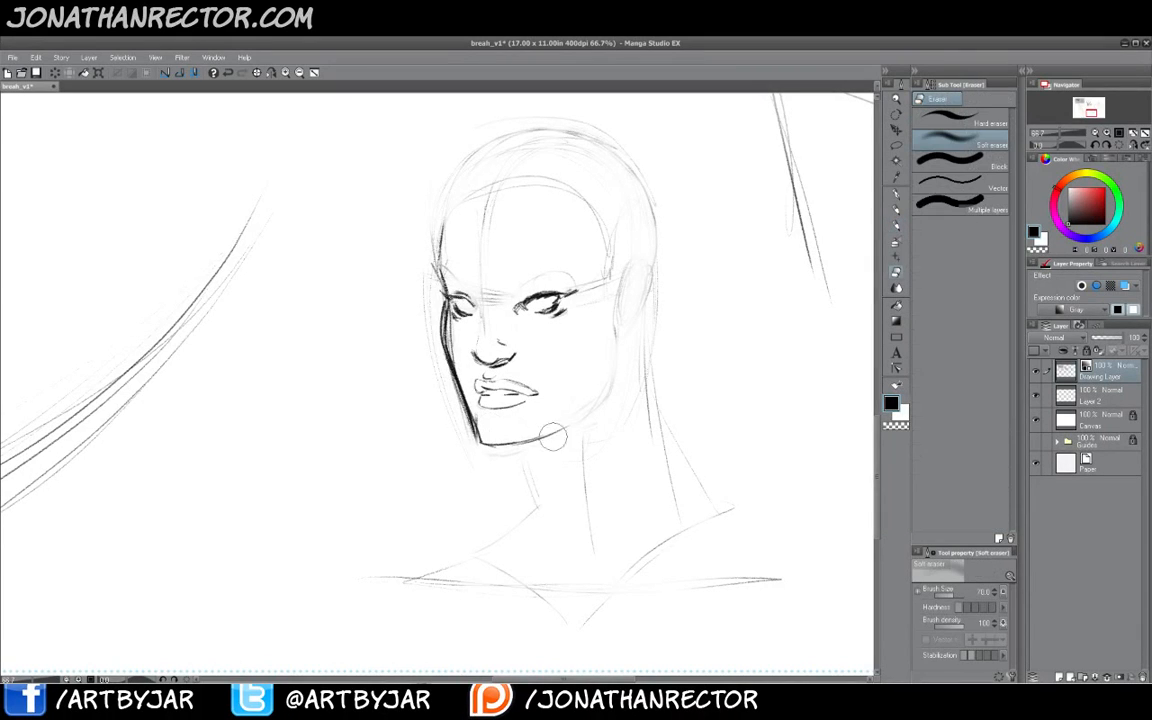
pyautogui.moveTo(494, 432)
pyautogui.mouseDown()
pyautogui.moveTo(431, 328)
pyautogui.moveTo(482, 446)
pyautogui.moveTo(456, 400)
pyautogui.moveTo(451, 355)
pyautogui.moveTo(462, 374)
pyautogui.moveTo(481, 446)
pyautogui.moveTo(491, 429)
pyautogui.moveTo(538, 441)
pyautogui.moveTo(612, 404)
pyautogui.mouseUp()
pyautogui.press('p')
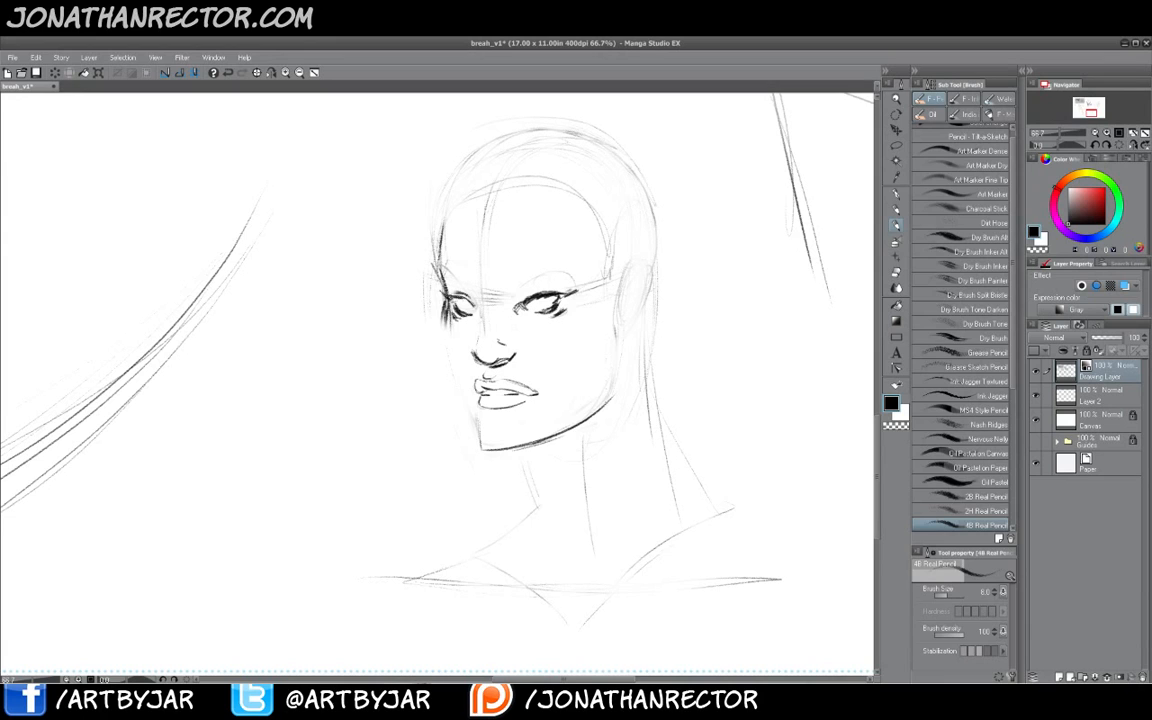
pyautogui.press('e')
pyautogui.moveTo(609, 401)
pyautogui.mouseDown()
pyautogui.moveTo(527, 446)
pyautogui.moveTo(465, 429)
pyautogui.mouseUp()
pyautogui.press('b')
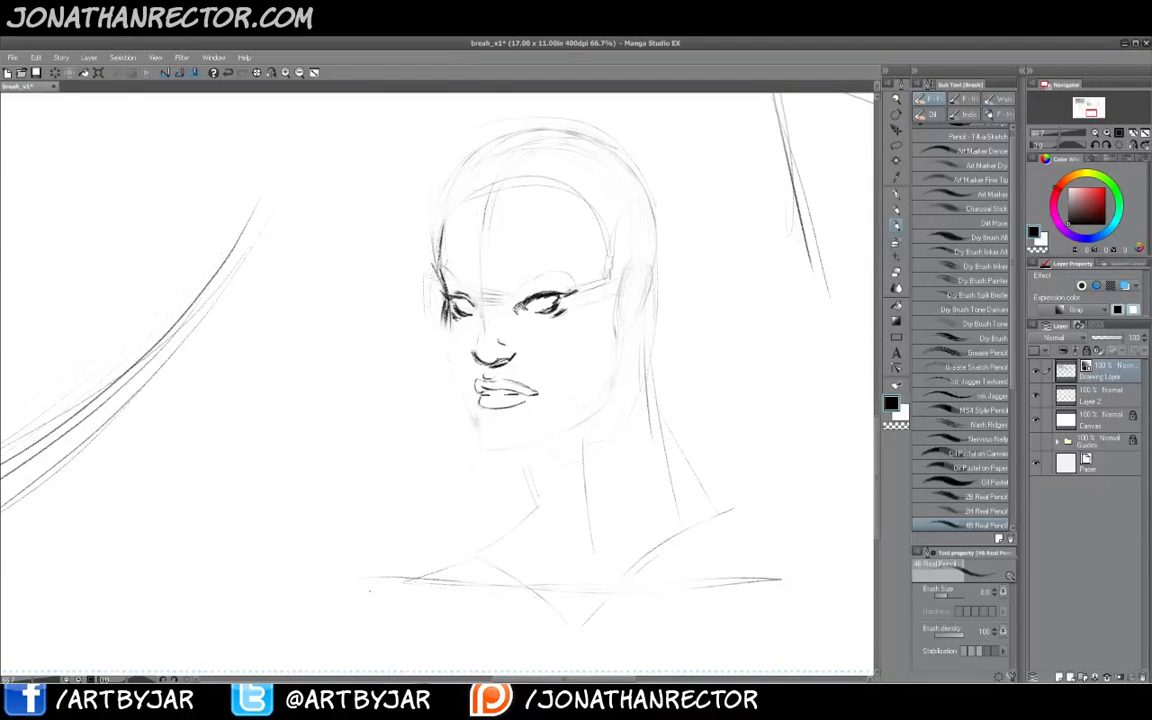
# - Redraw the jawline and chin with a firm pencil stroke
pyautogui.click(271, 73)
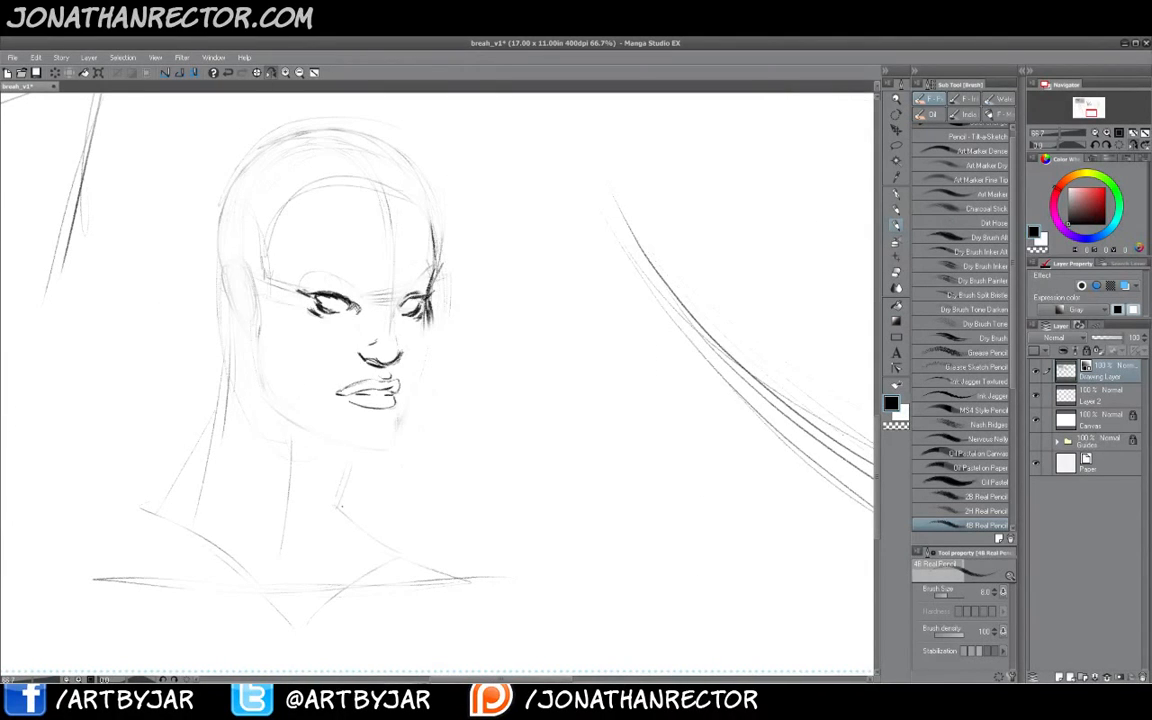
pyautogui.moveTo(305, 455); pyautogui.dragTo(431, 431)
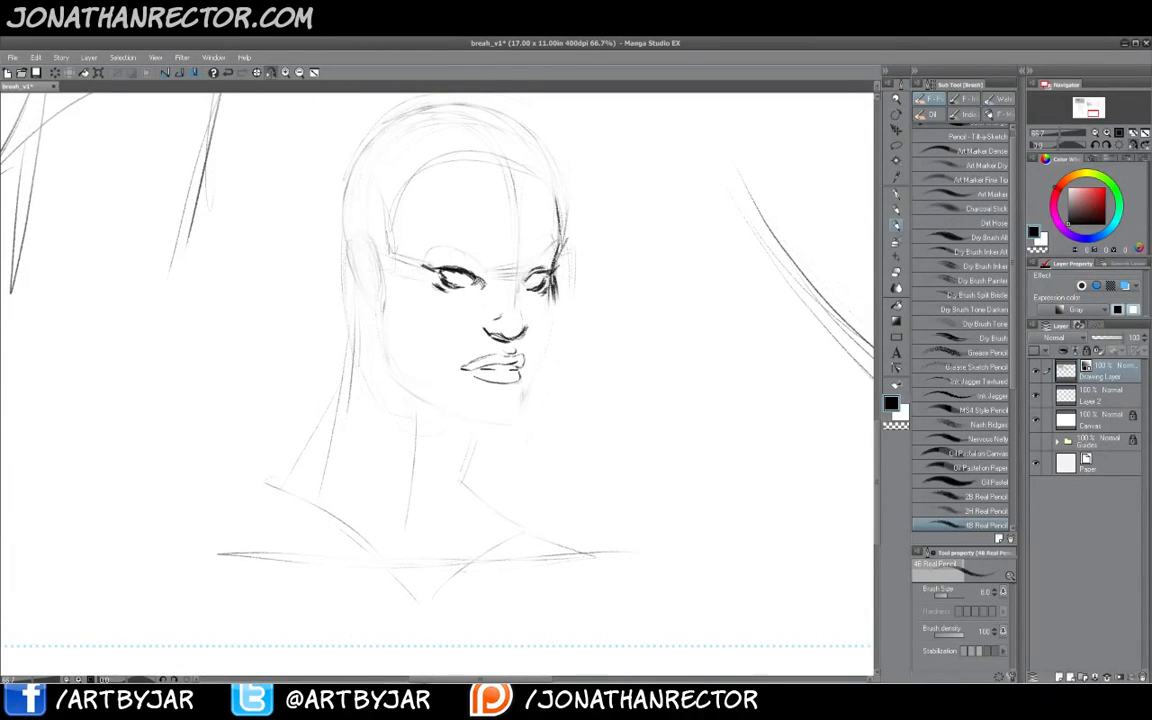
pyautogui.moveTo(556, 292)
pyautogui.mouseDown()
pyautogui.moveTo(523, 414)
pyautogui.moveTo(491, 427)
pyautogui.mouseUp()
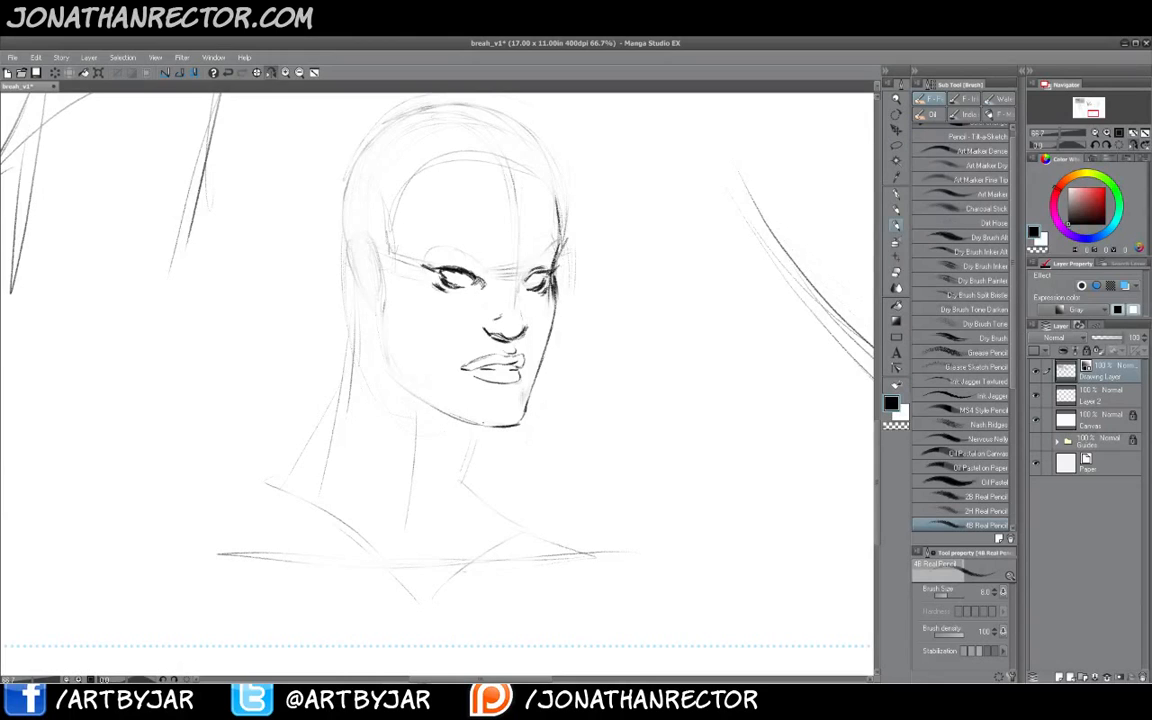
pyautogui.moveTo(406, 391); pyautogui.dragTo(490, 426)
# - Add a stroke beside the right eye and extend the jaw up into the cheek
pyautogui.press('e')
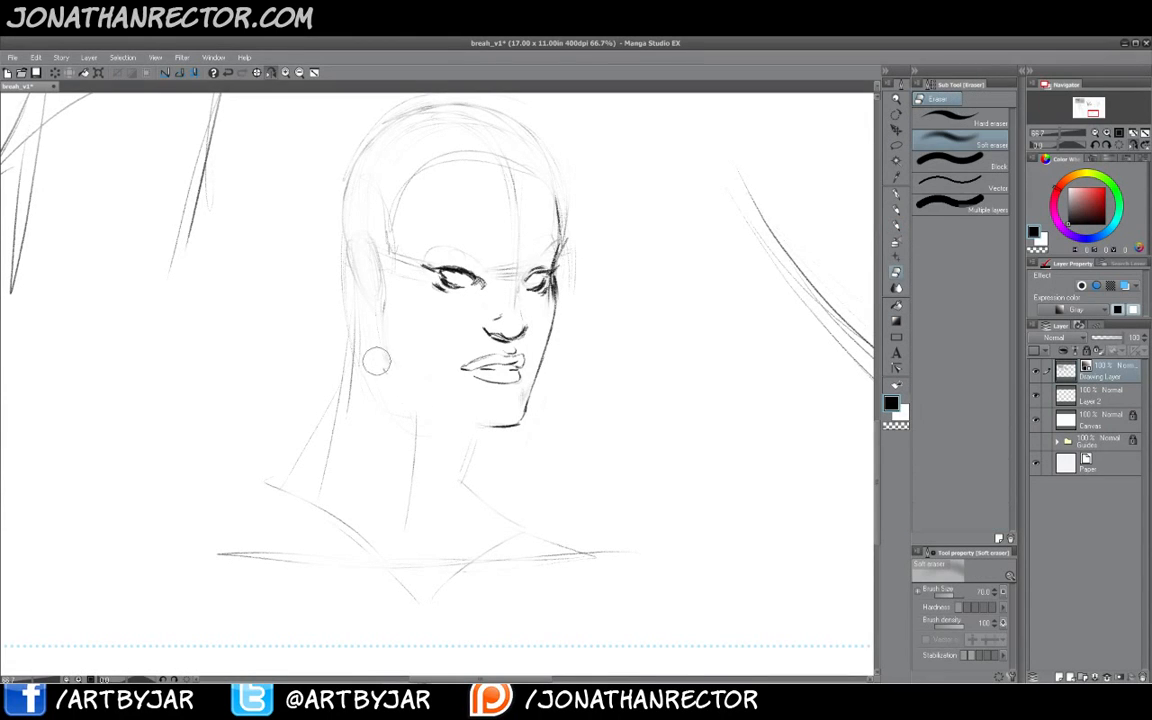
pyautogui.press('p')
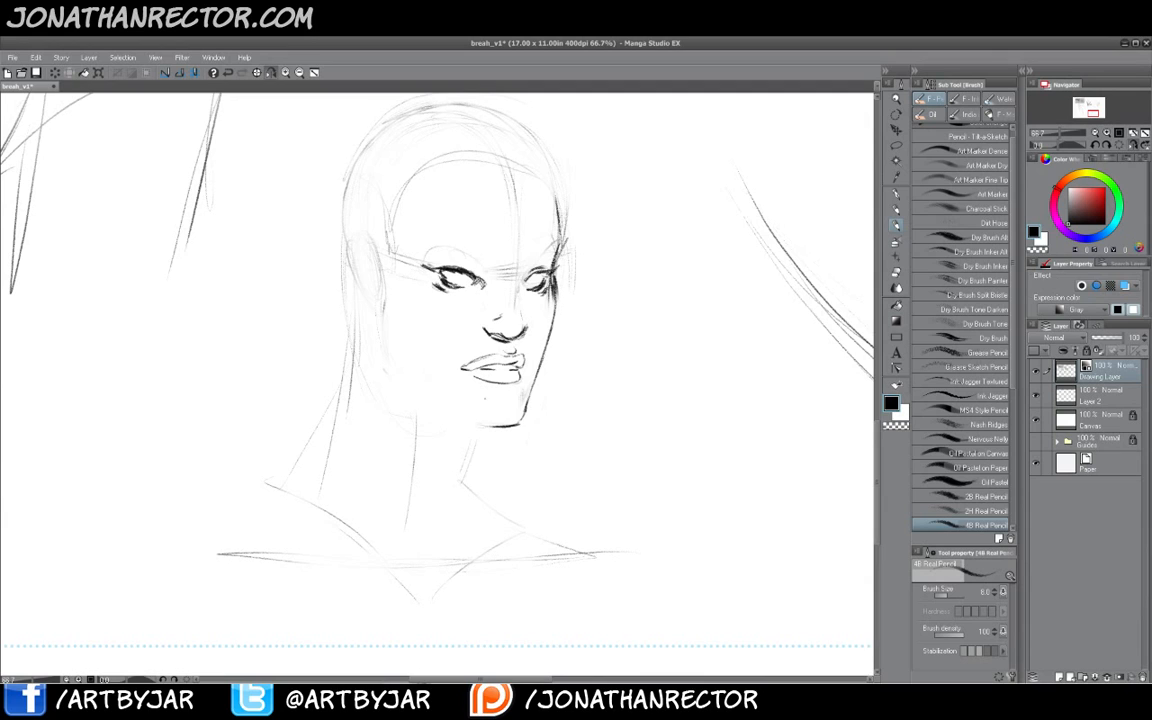
pyautogui.moveTo(527, 280); pyautogui.dragTo(546, 272)
pyautogui.moveTo(494, 427)
pyautogui.mouseDown()
pyautogui.moveTo(513, 426)
pyautogui.moveTo(477, 425)
pyautogui.moveTo(498, 429)
pyautogui.moveTo(414, 396)
pyautogui.mouseUp()
pyautogui.moveTo(352, 345); pyautogui.dragTo(397, 376)
pyautogui.moveTo(337, 325); pyautogui.dragTo(400, 377)
pyautogui.moveTo(340, 327); pyautogui.dragTo(353, 340)
pyautogui.moveTo(338, 286)
pyautogui.mouseDown()
pyautogui.moveTo(342, 328)
pyautogui.moveTo(381, 366)
pyautogui.mouseUp()
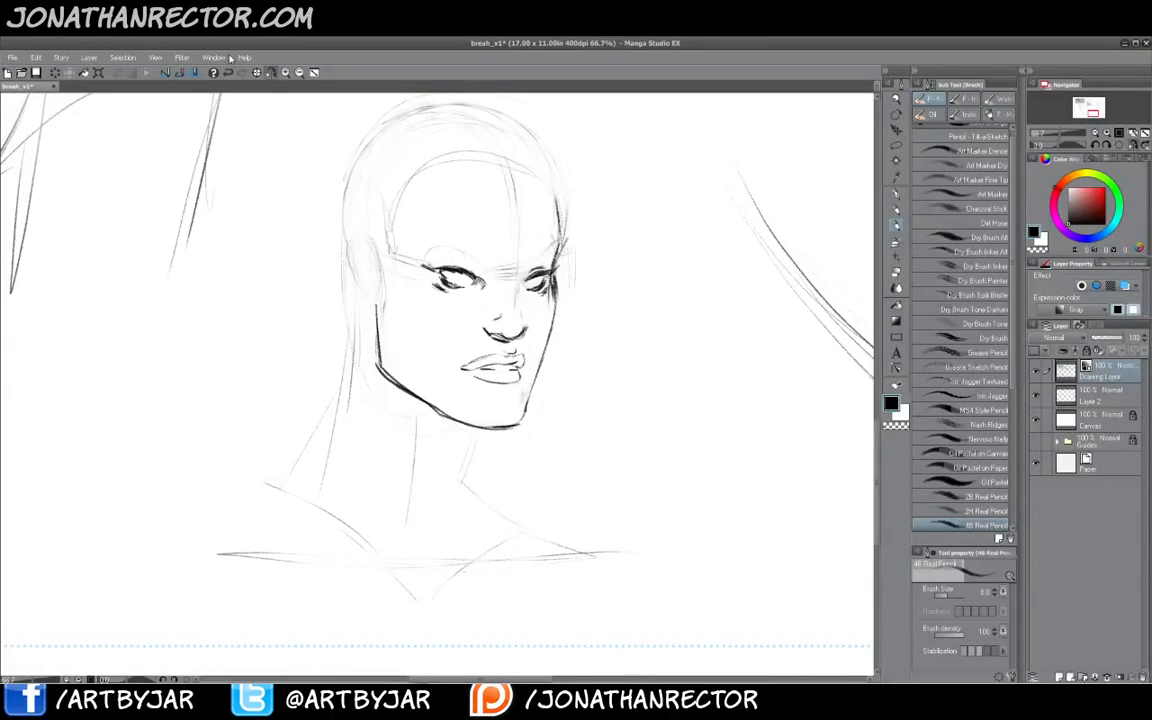
# - Add a chin stroke and hatch shading around the right eye
pyautogui.click(271, 73)
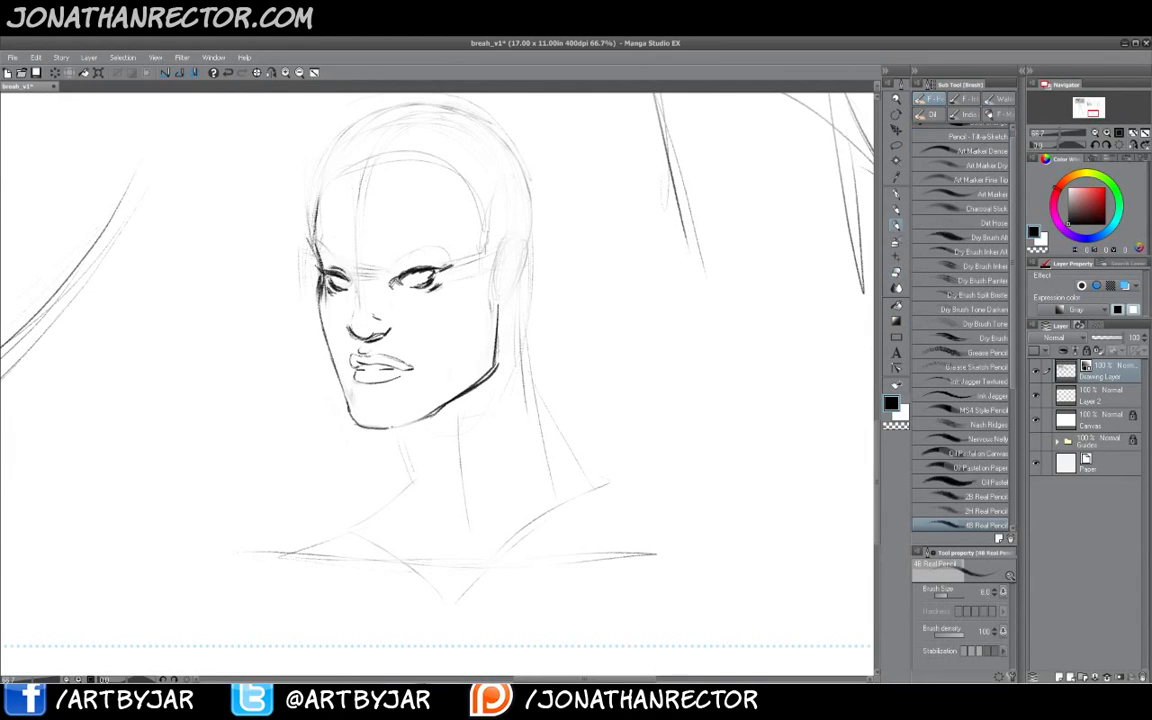
pyautogui.moveTo(390, 428); pyautogui.dragTo(417, 421)
pyautogui.moveTo(440, 281); pyautogui.dragTo(405, 293)
pyautogui.moveTo(405, 285); pyautogui.dragTo(396, 291)
pyautogui.moveTo(396, 284); pyautogui.dragTo(392, 290)
# - Shade the left eye and add strokes at the temple and hairline
pyautogui.moveTo(318, 258); pyautogui.dragTo(294, 265)
pyautogui.moveTo(333, 274)
pyautogui.mouseDown()
pyautogui.moveTo(326, 294)
pyautogui.moveTo(325, 281)
pyautogui.moveTo(344, 296)
pyautogui.moveTo(330, 280)
pyautogui.moveTo(350, 292)
pyautogui.mouseUp()
pyautogui.press('e')
pyautogui.press('b')
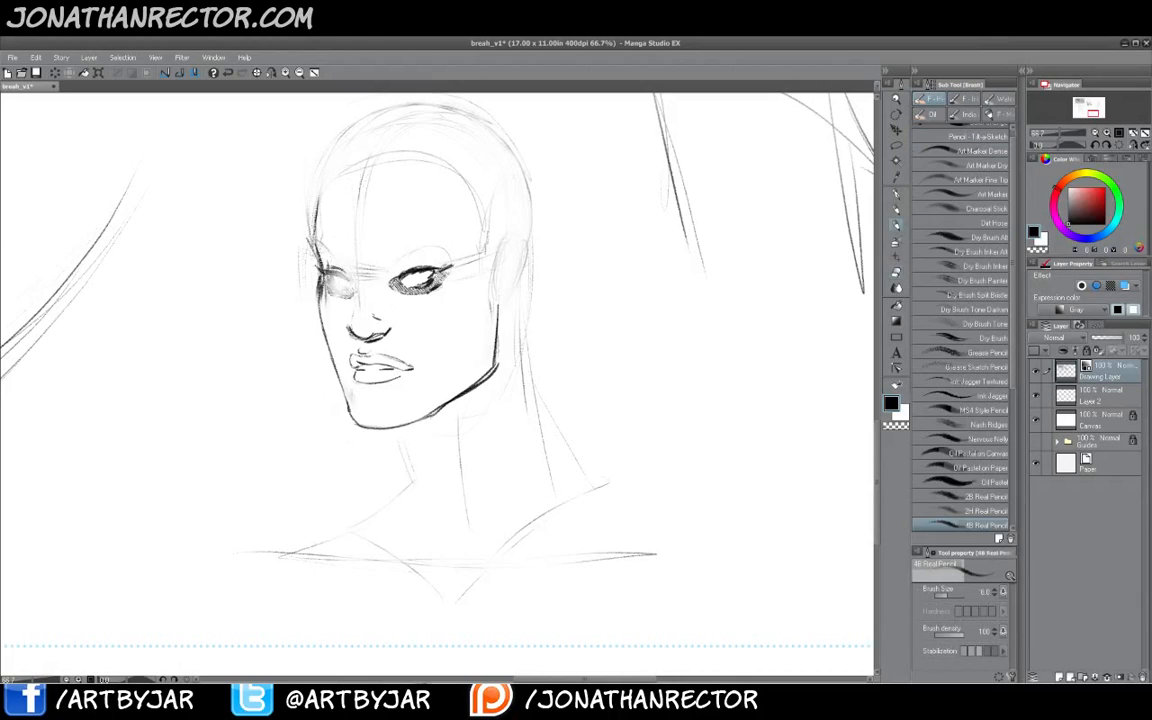
pyautogui.moveTo(311, 247); pyautogui.dragTo(293, 253)
pyautogui.moveTo(312, 243)
pyautogui.mouseDown()
pyautogui.moveTo(292, 251)
pyautogui.moveTo(298, 270)
pyautogui.moveTo(287, 241)
pyautogui.mouseUp()
pyautogui.moveTo(287, 202); pyautogui.dragTo(282, 220)
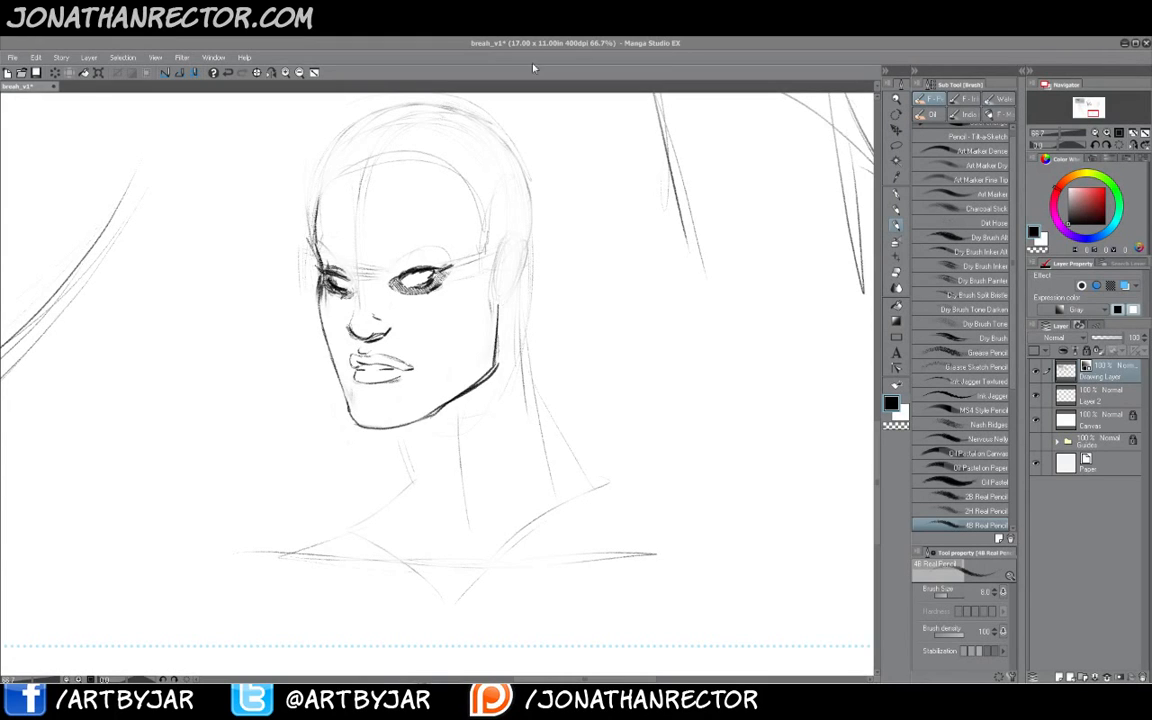
# - Create a new layer and pick red as the drawing color
pyautogui.moveTo(355, 433); pyautogui.dragTo(407, 454)
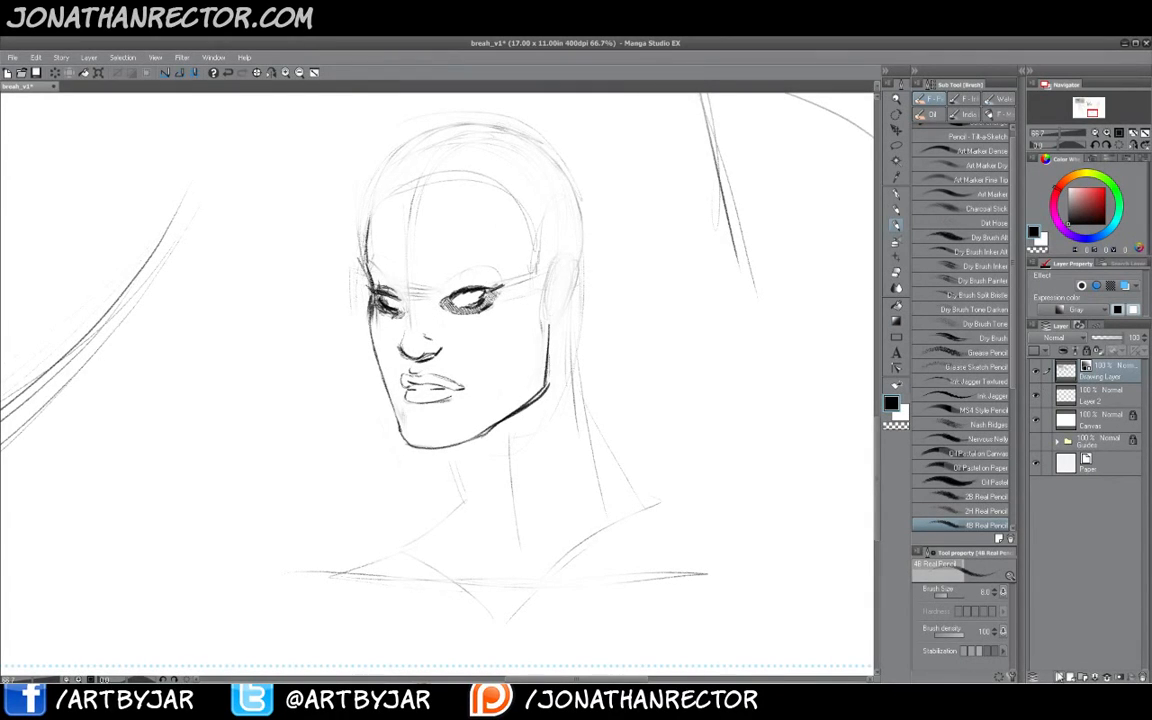
pyautogui.hotkey('ctrl', 'shift', 'n')
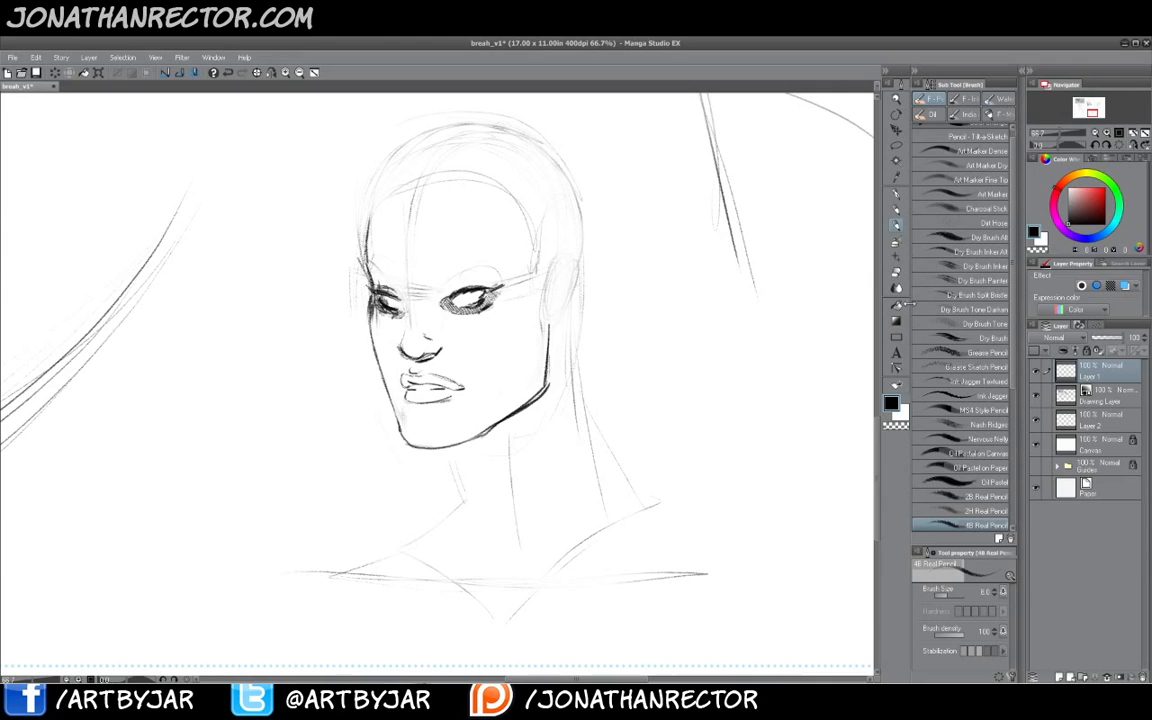
pyautogui.click(1097, 199)
# - Draw three red diagonal lines across the face and rotate them slightly with a transform
pyautogui.moveTo(505, 283); pyautogui.dragTo(366, 503)
pyautogui.moveTo(528, 280); pyautogui.dragTo(367, 507)
pyautogui.moveTo(558, 236); pyautogui.dragTo(372, 493)
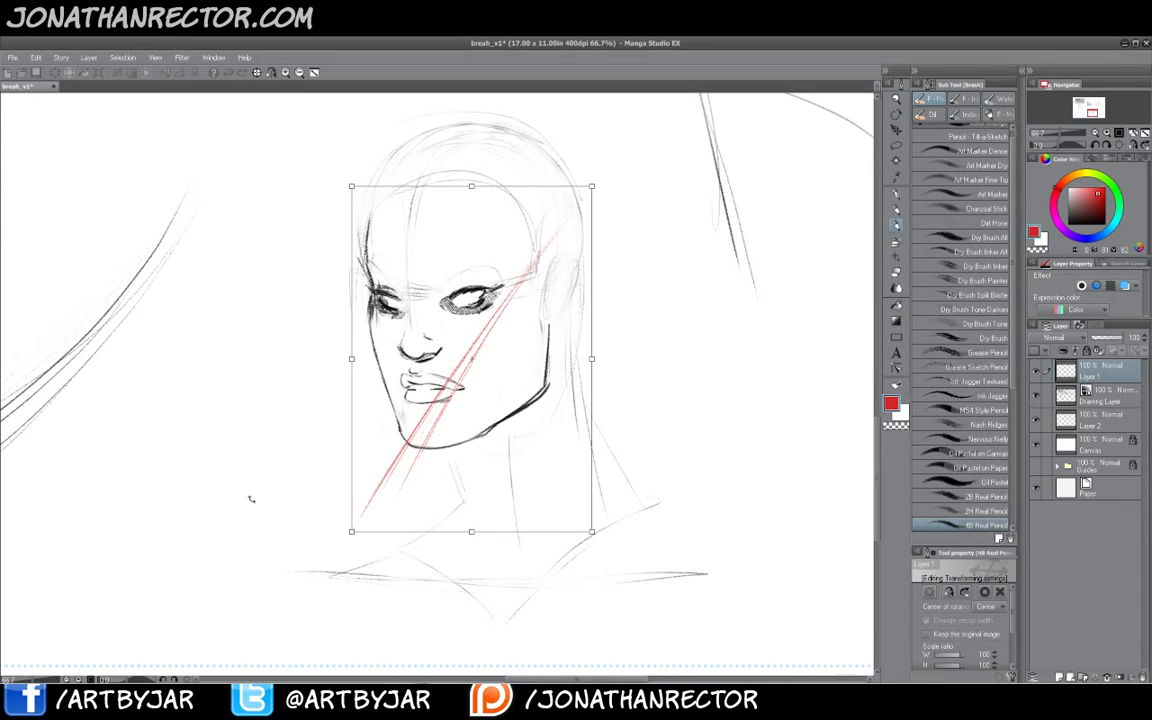
pyautogui.moveTo(249, 496); pyautogui.dragTo(232, 450)
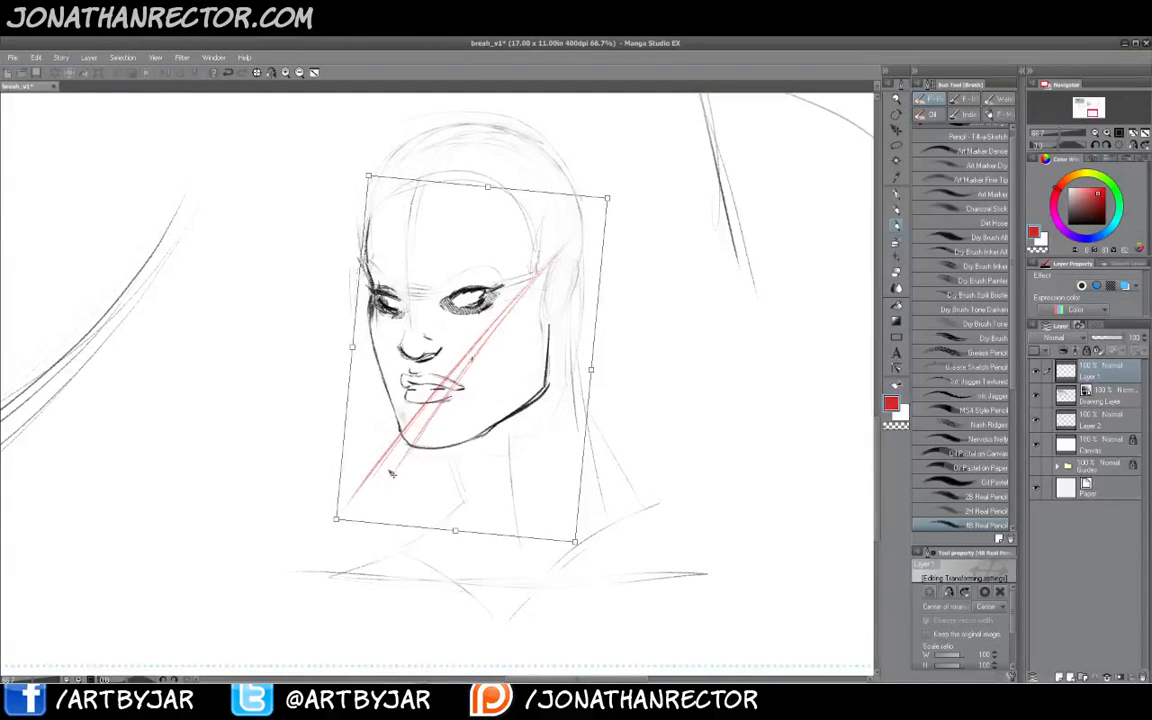
pyautogui.press('Return')
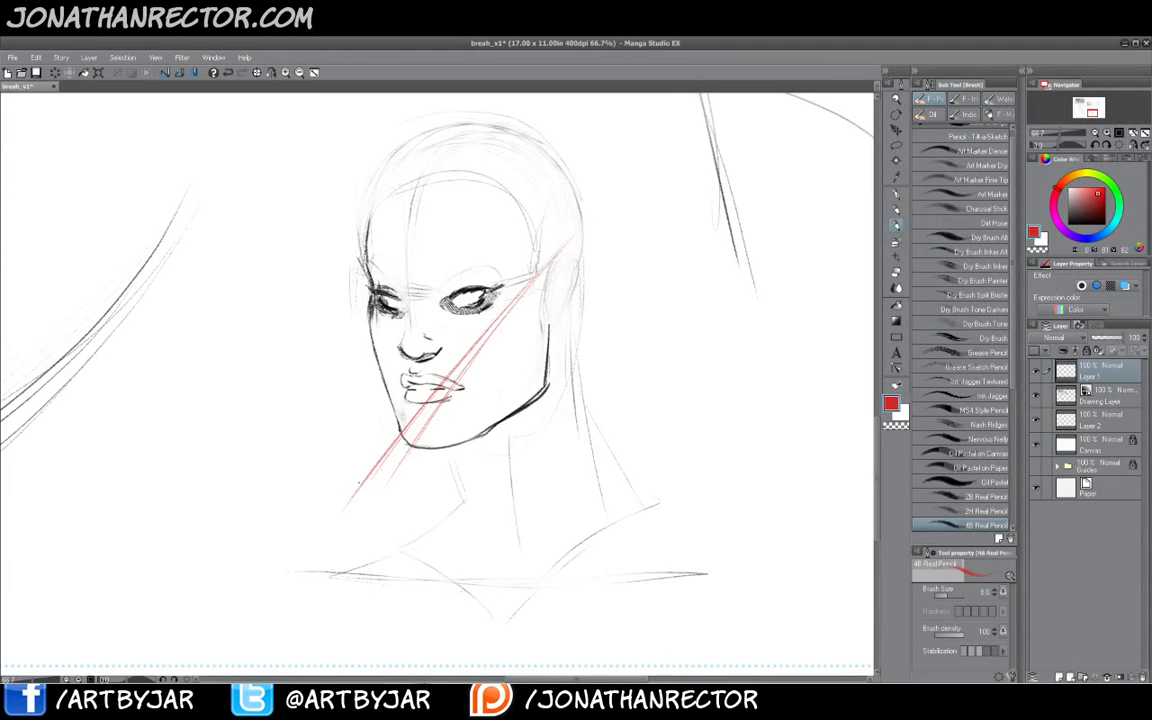
# - Extend a red guide line diagonally up across the right side of the face
pyautogui.press('k')
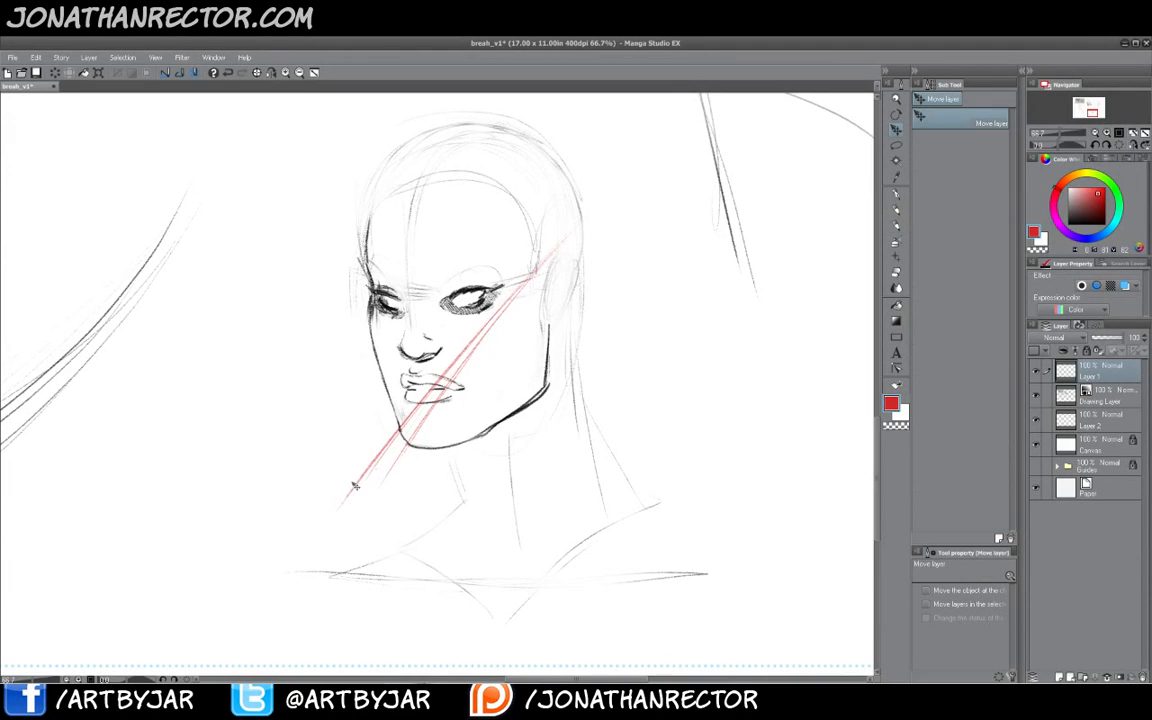
pyautogui.press('b')
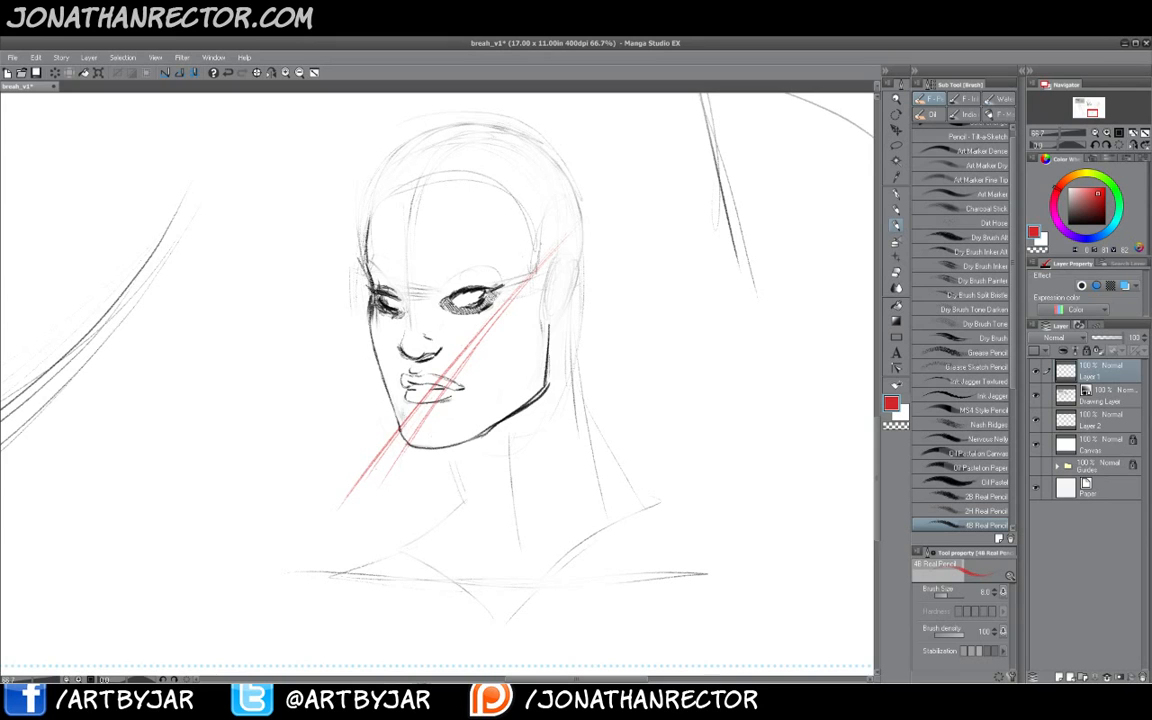
pyautogui.moveTo(578, 245); pyautogui.dragTo(524, 285)
# - Set the guide layer's expression color to Gray and pick black as the drawing color
pyautogui.click(1049, 309)
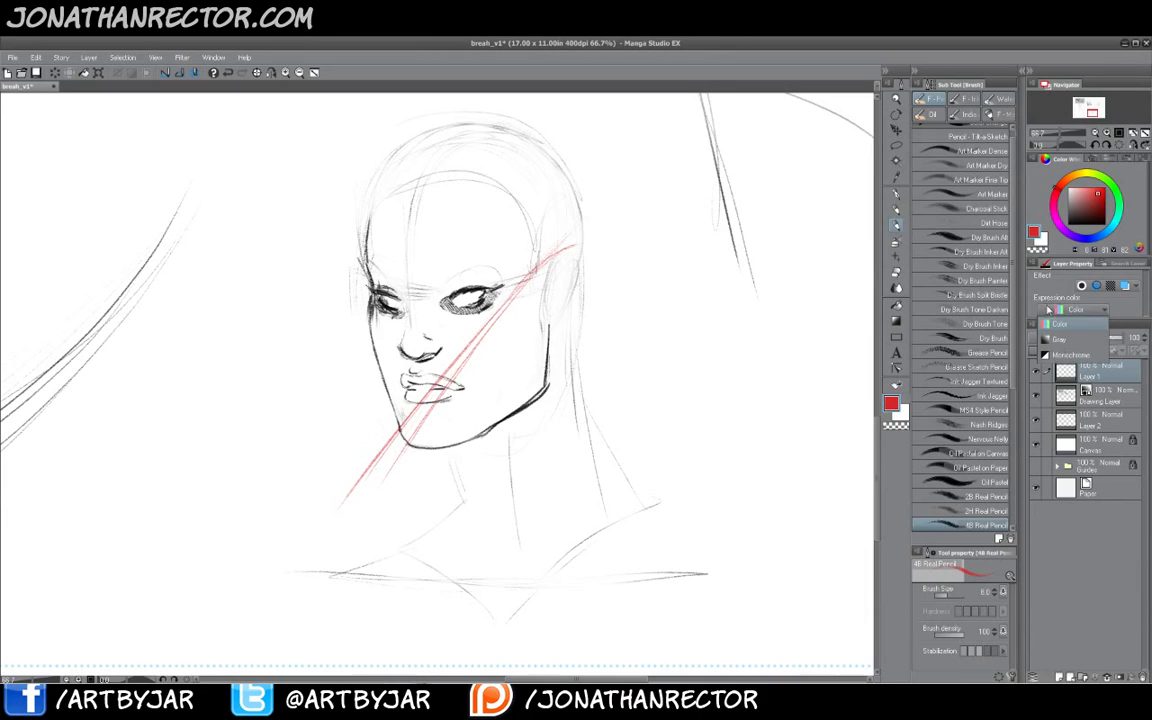
pyautogui.click(1058, 339)
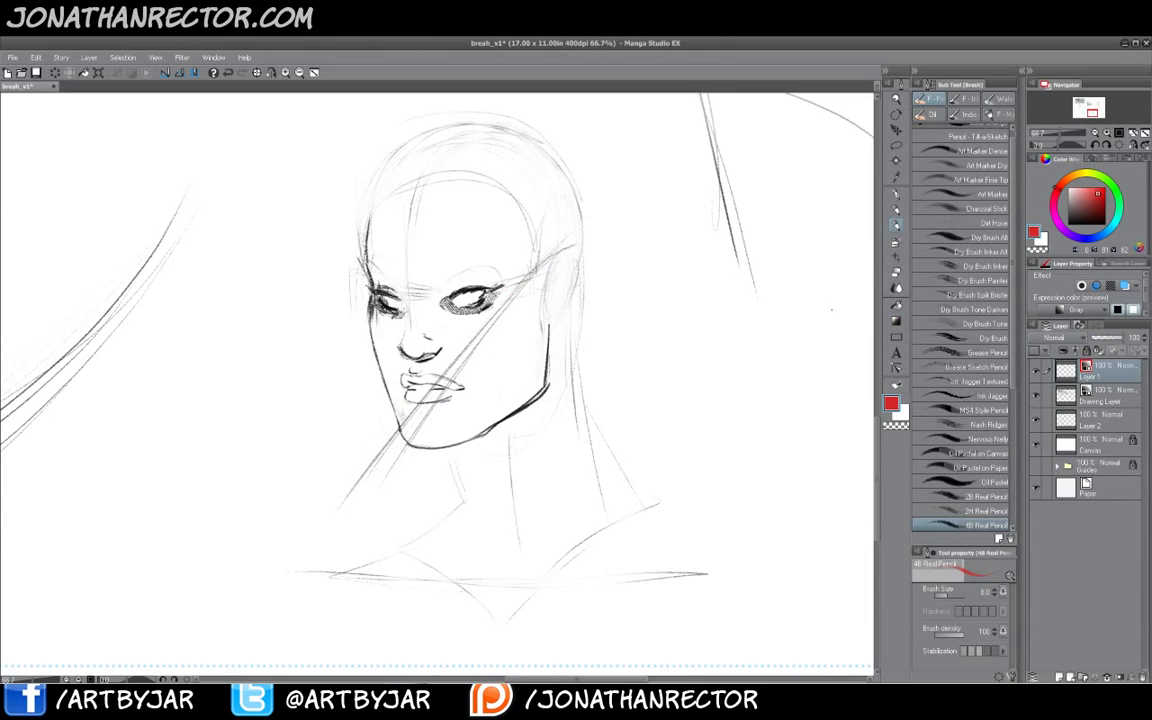
pyautogui.click(1068, 223)
# - Shrink the soft eraser and erase part of the guide lines around the mouth
pyautogui.press('e')
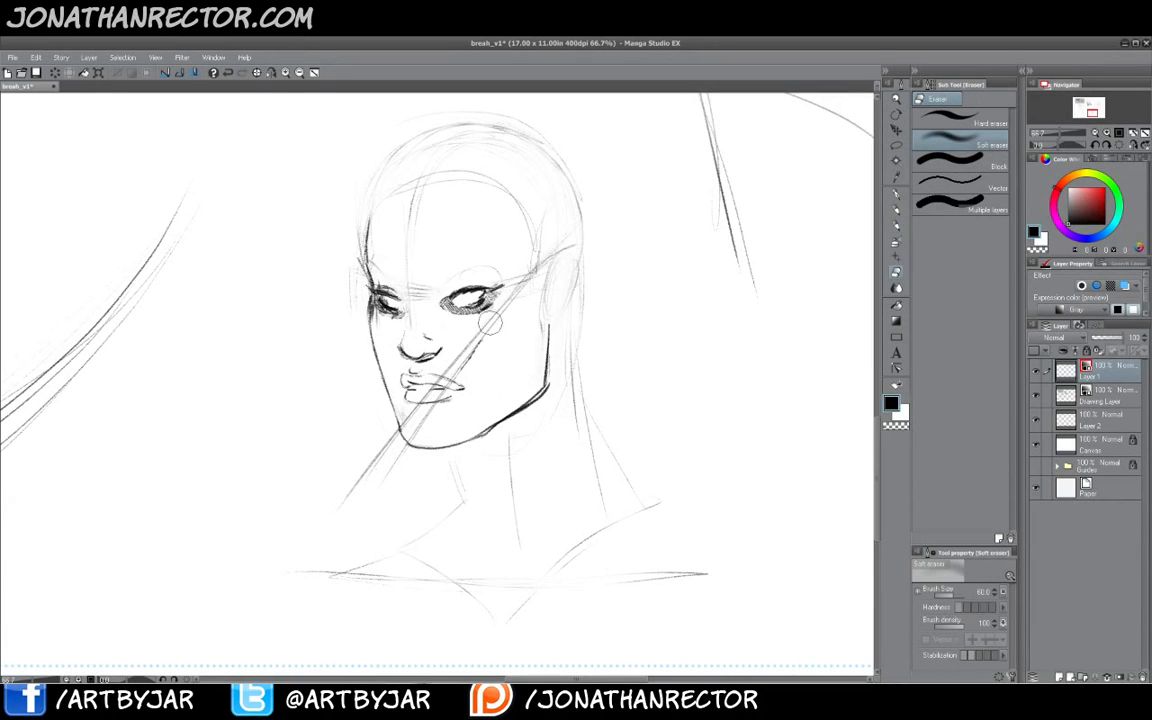
pyautogui.press('[')
pyautogui.press('[')
pyautogui.moveTo(489, 321); pyautogui.dragTo(447, 379)
# - Merge the guide layer down into the drawing layer and erase a stray line near the chin
pyautogui.hotkey('ctrl', 'e')
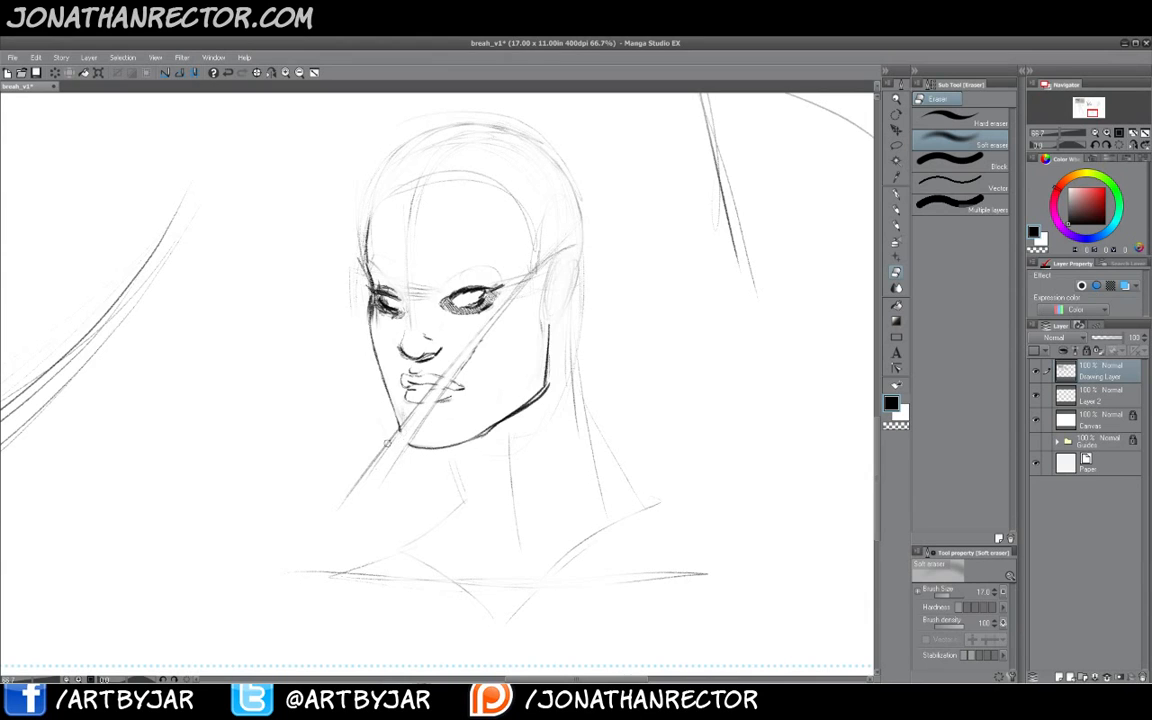
pyautogui.moveTo(387, 443)
pyautogui.mouseDown()
pyautogui.moveTo(400, 458)
pyautogui.moveTo(363, 484)
pyautogui.moveTo(363, 468)
pyautogui.mouseUp()
pyautogui.press('b')
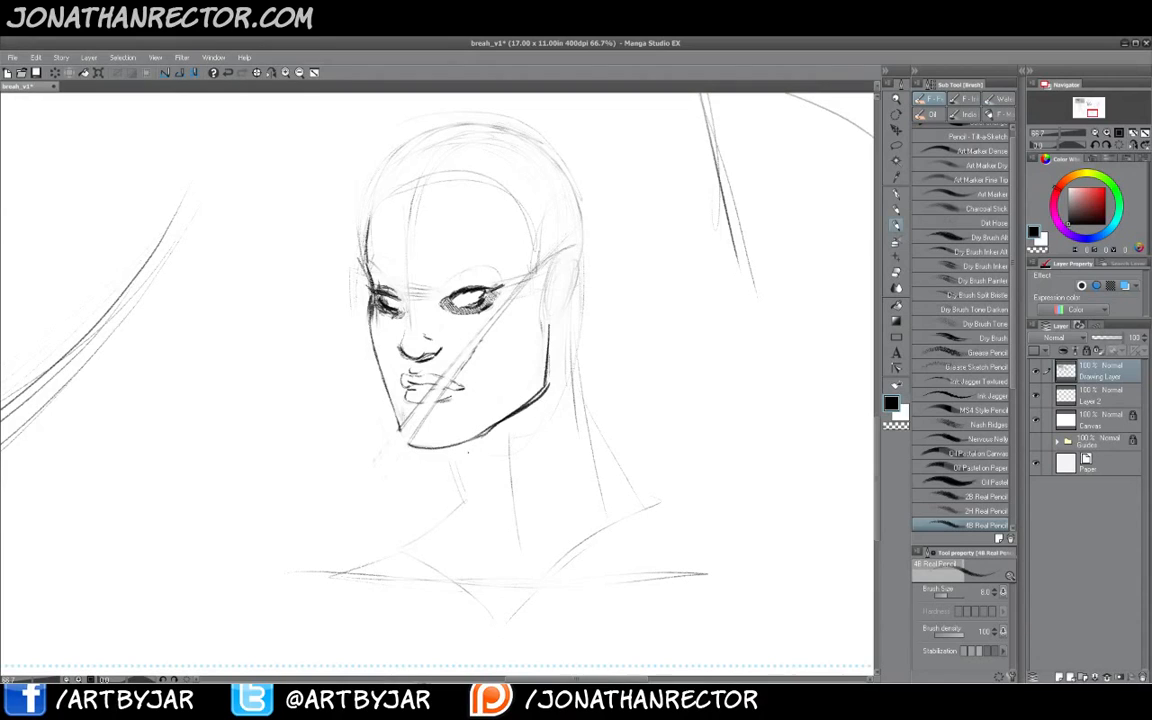
pyautogui.press('e')
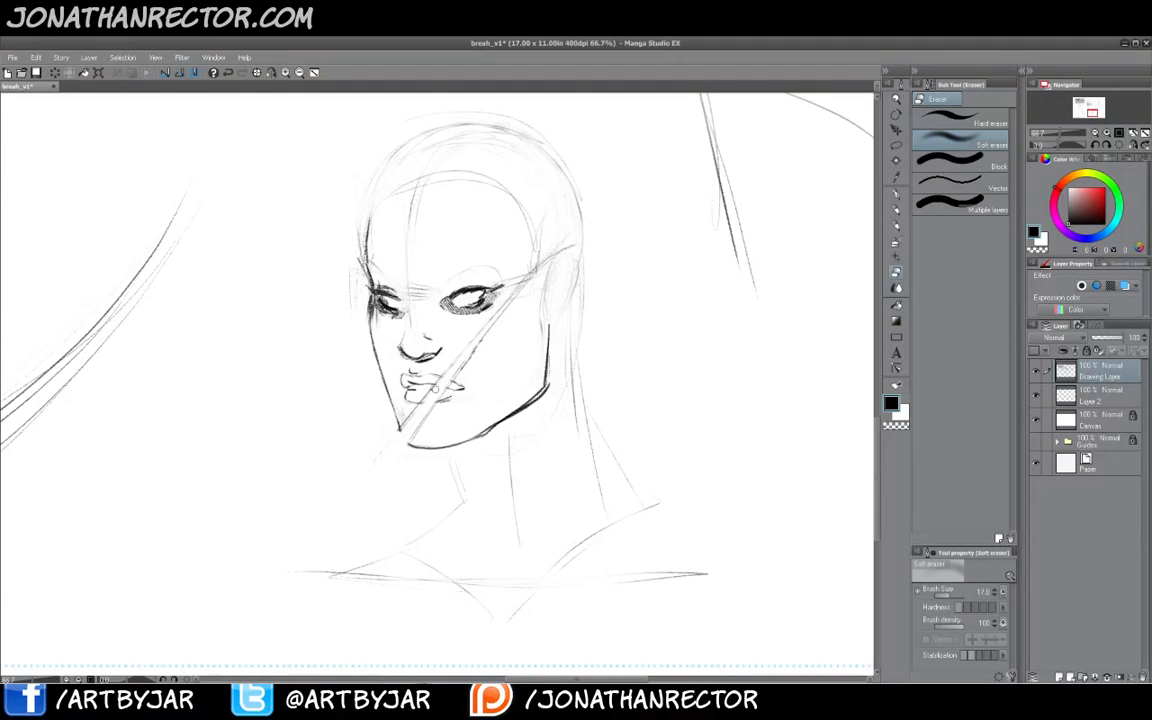
pyautogui.press('b')
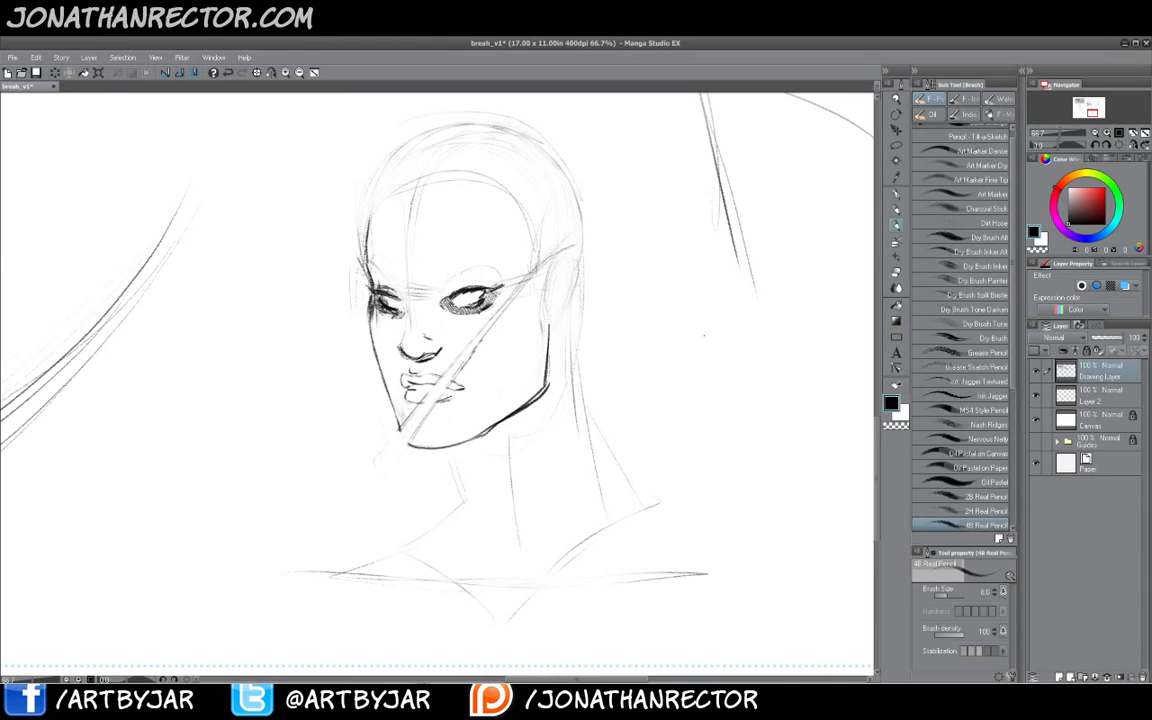
# - Set the drawing layer's expression color to Gray
pyautogui.press('b')
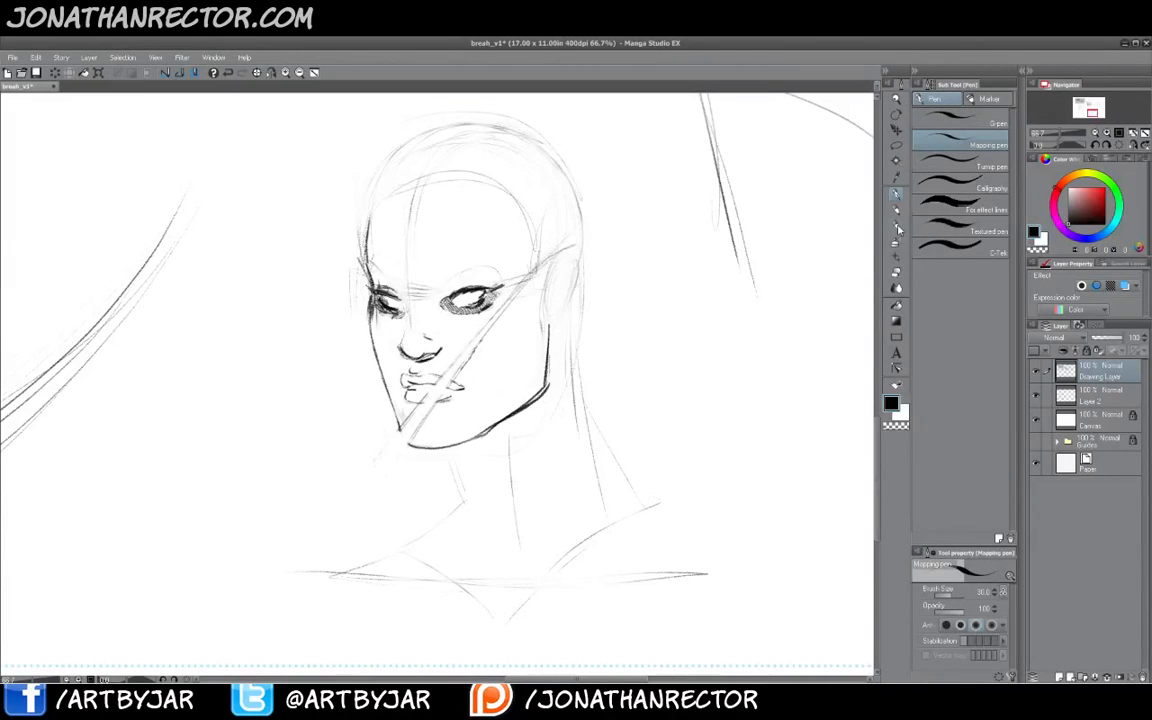
pyautogui.click(1052, 311)
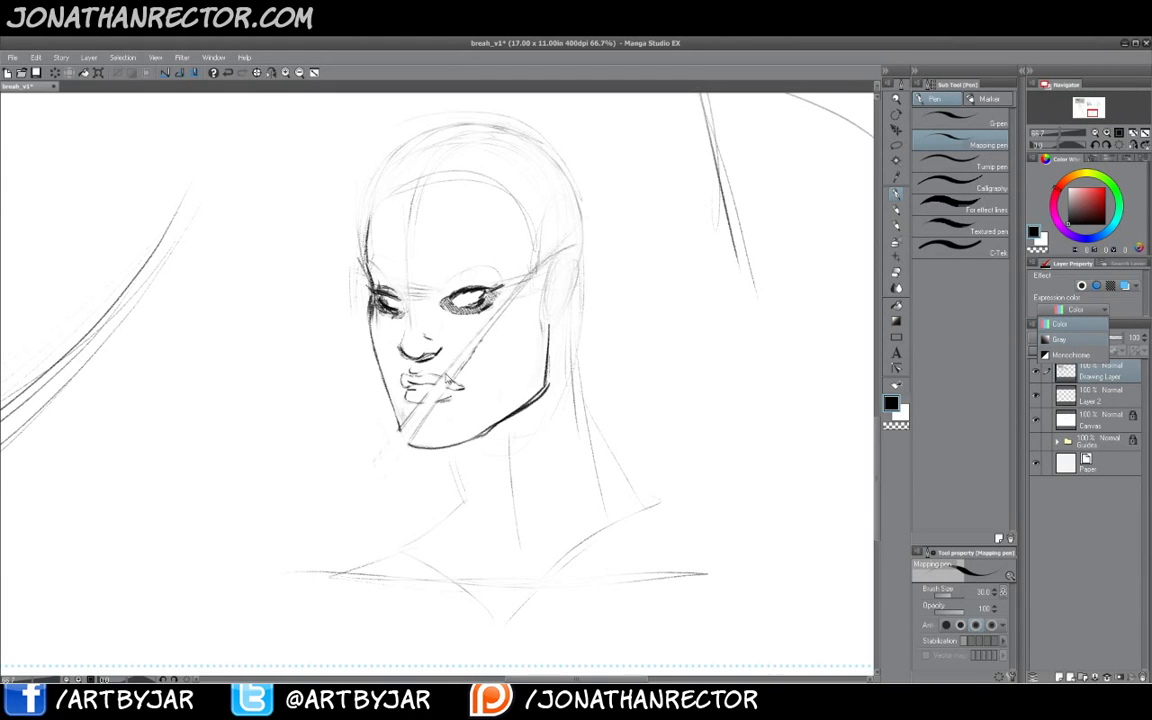
pyautogui.press('b')
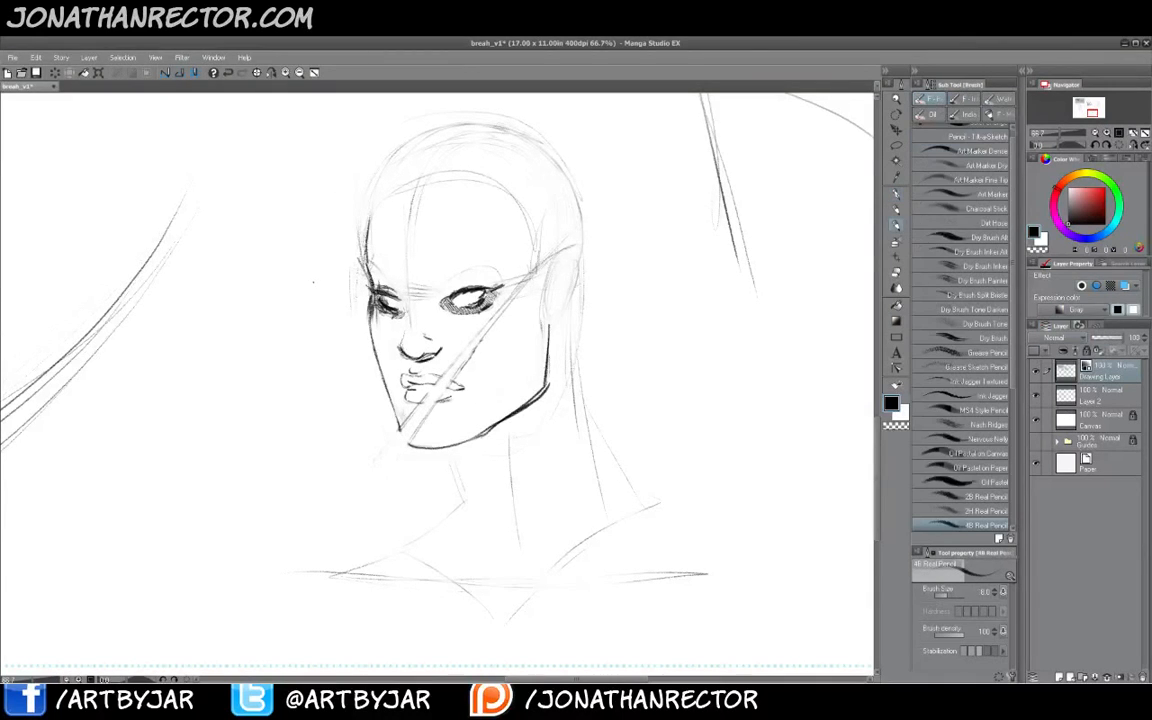
# - Draw lines along the cheek forming a mask edge from the mouth up to the temple
pyautogui.press('b')
pyautogui.press('b')
pyautogui.press('b')
pyautogui.moveTo(401, 331); pyautogui.dragTo(410, 339)
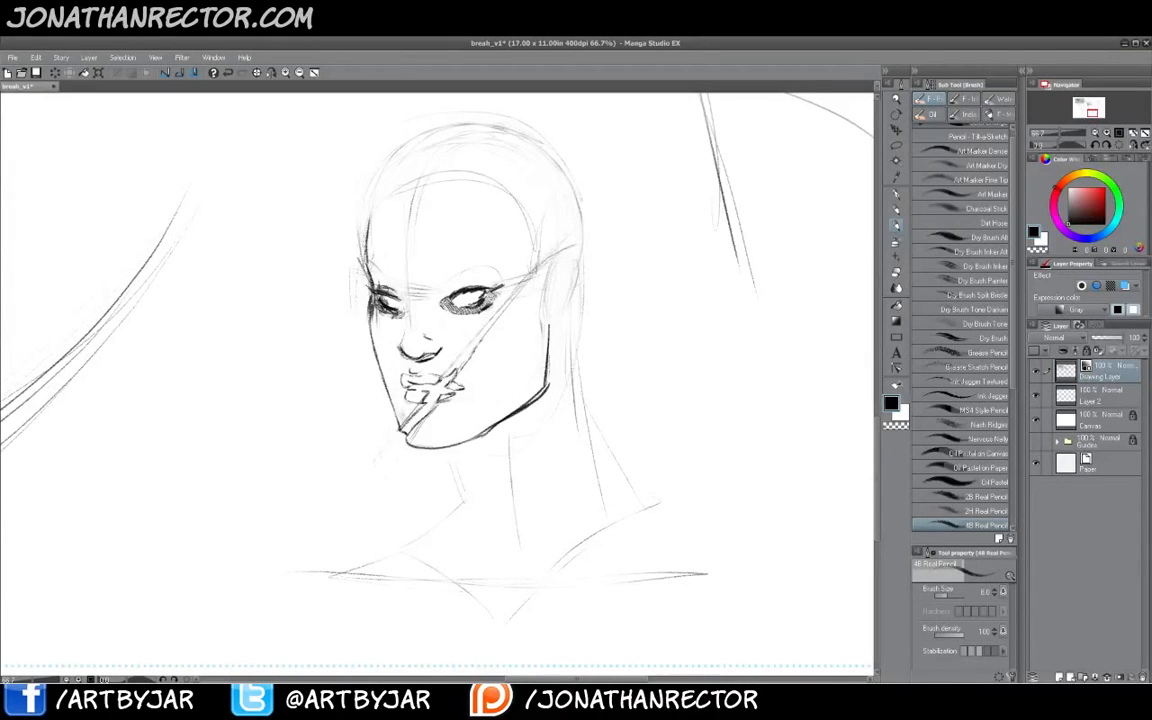
pyautogui.moveTo(461, 364); pyautogui.dragTo(507, 293)
# - Add detail strokes at the lips and save the file
pyautogui.press('e')
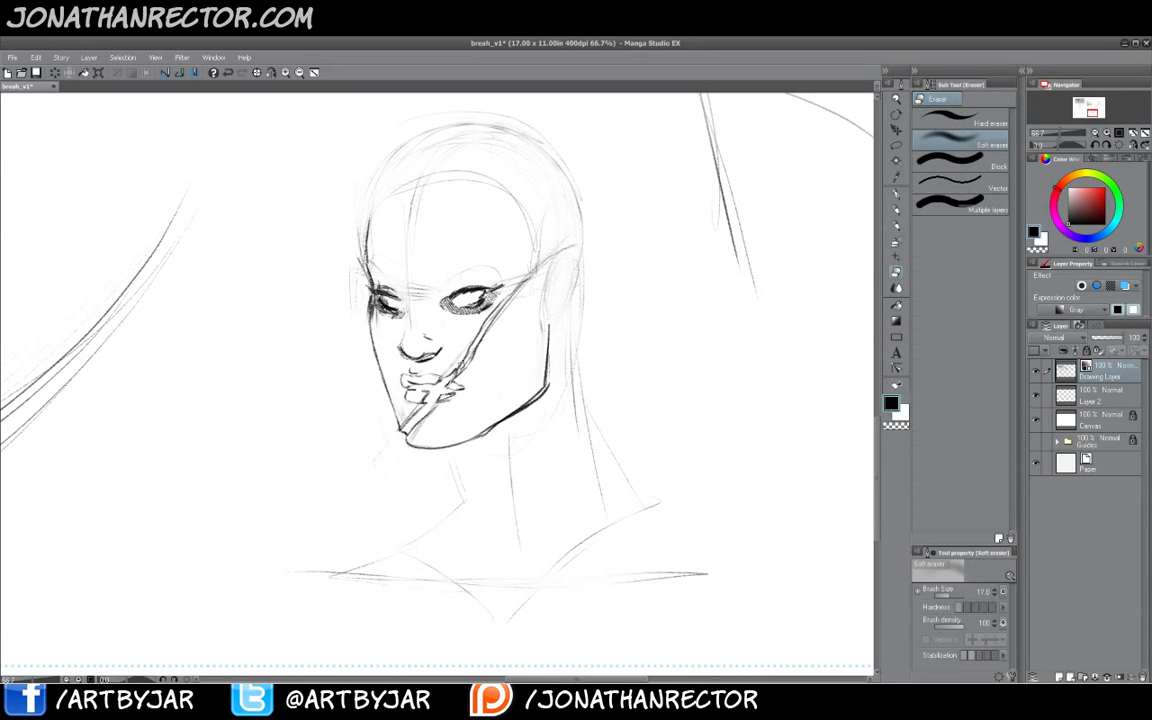
pyautogui.press('p')
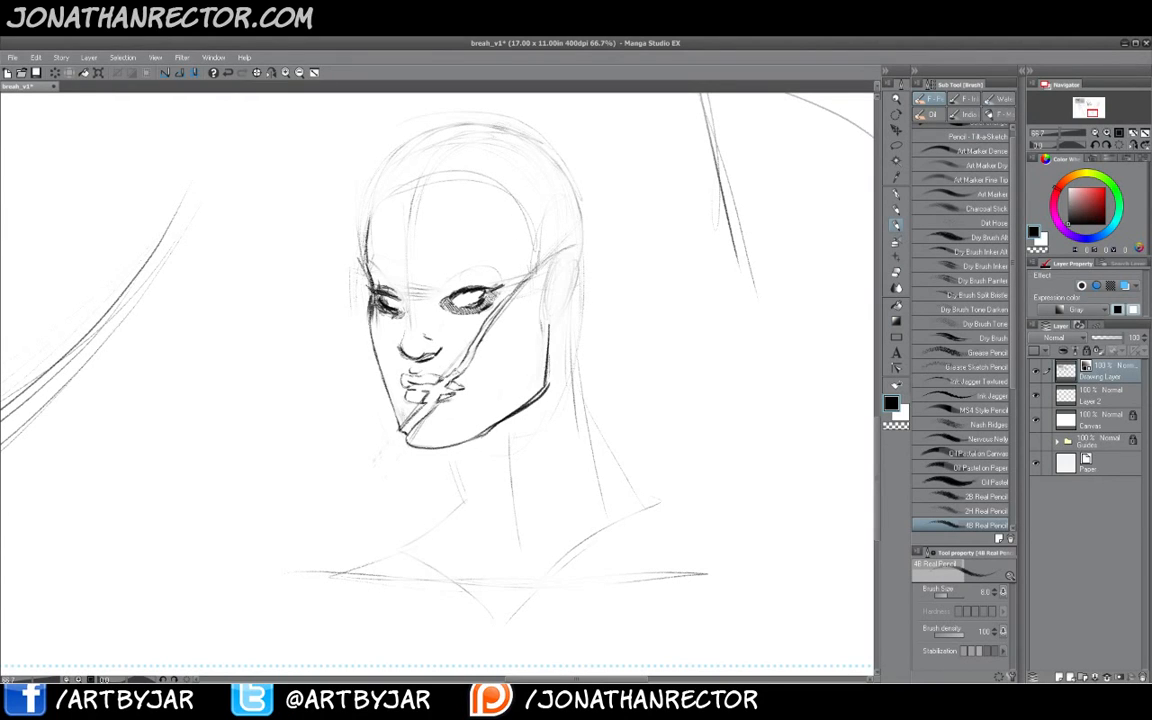
pyautogui.moveTo(457, 366); pyautogui.dragTo(462, 372)
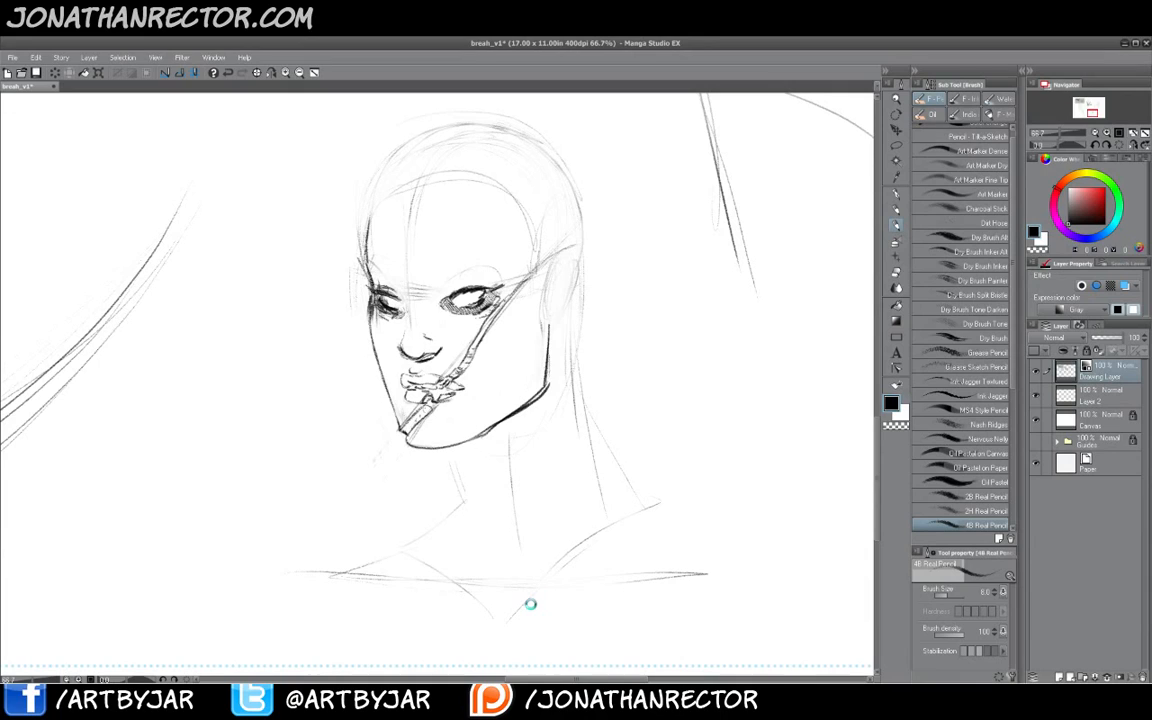
pyautogui.hotkey('ctrl', 's')
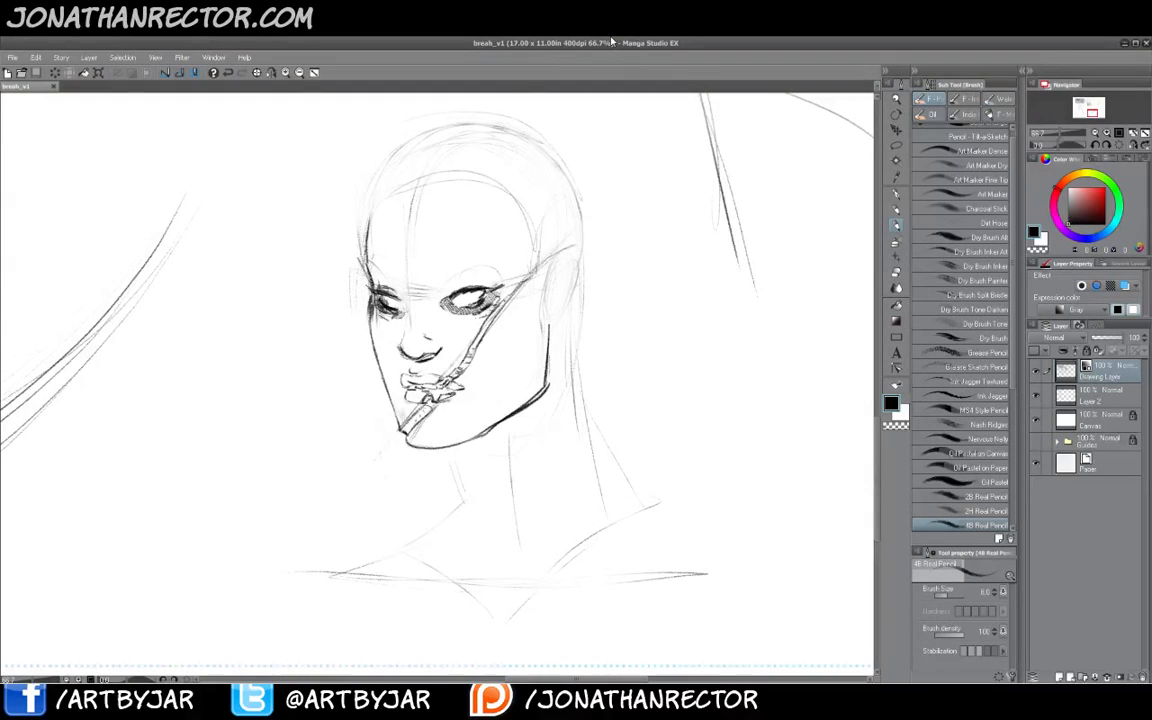
# - Pan across the canvas to review the inked comic page beside the sketch
pyautogui.moveTo(590, 321); pyautogui.dragTo(298, 661)
pyautogui.moveTo(671, 255); pyautogui.dragTo(447, 553)
pyautogui.moveTo(623, 409); pyautogui.dragTo(566, 550)
pyautogui.moveTo(580, 418)
pyautogui.mouseDown()
pyautogui.moveTo(557, 492)
pyautogui.moveTo(557, 617)
pyautogui.mouseUp()
pyautogui.click(1036, 396)
pyautogui.click(1036, 420)
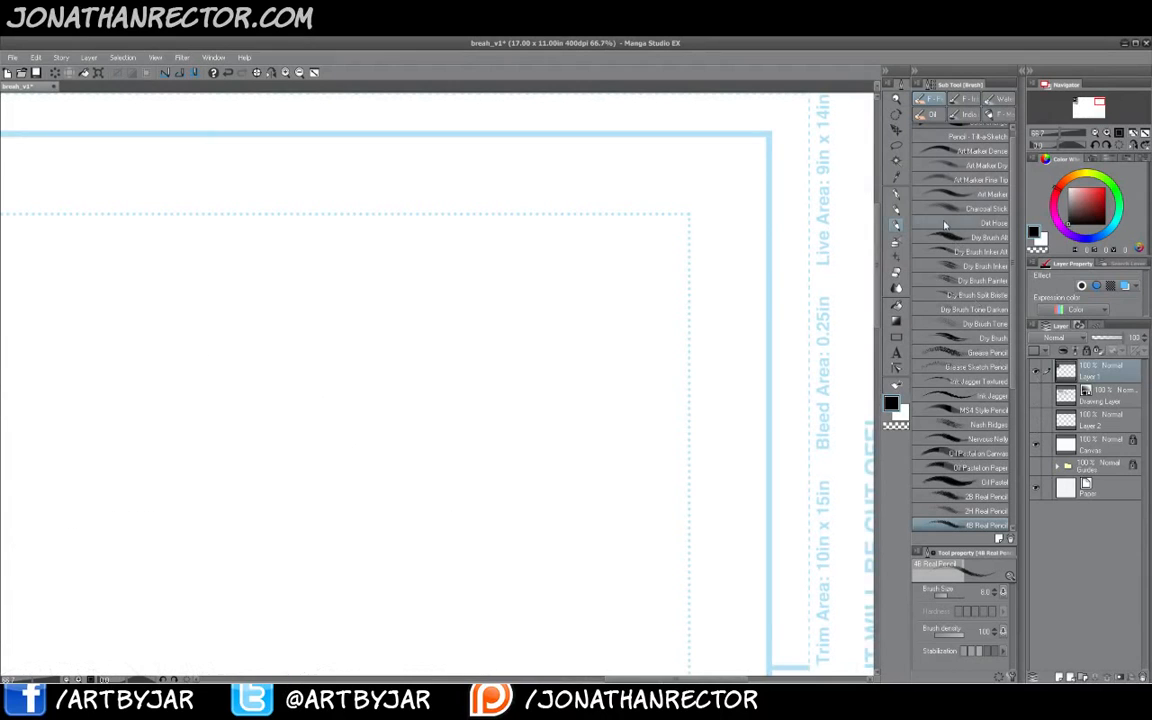
pyautogui.moveTo(268, 381); pyautogui.dragTo(662, 413)
pyautogui.moveTo(290, 360)
pyautogui.mouseDown()
pyautogui.moveTo(501, 368)
pyautogui.moveTo(725, 335)
pyautogui.mouseUp()
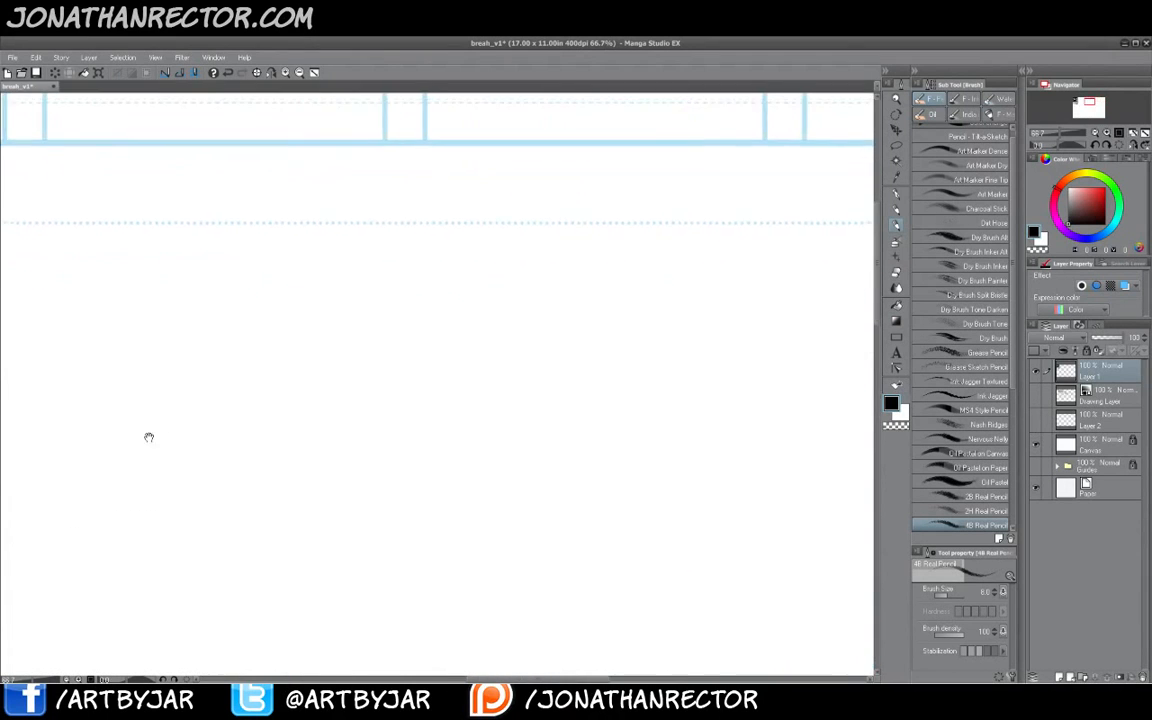
pyautogui.moveTo(149, 437); pyautogui.dragTo(640, 423)
pyautogui.moveTo(262, 405)
pyautogui.mouseDown()
pyautogui.moveTo(350, 399)
pyautogui.moveTo(784, 460)
pyautogui.mouseUp()
pyautogui.moveTo(297, 488); pyautogui.dragTo(356, 487)
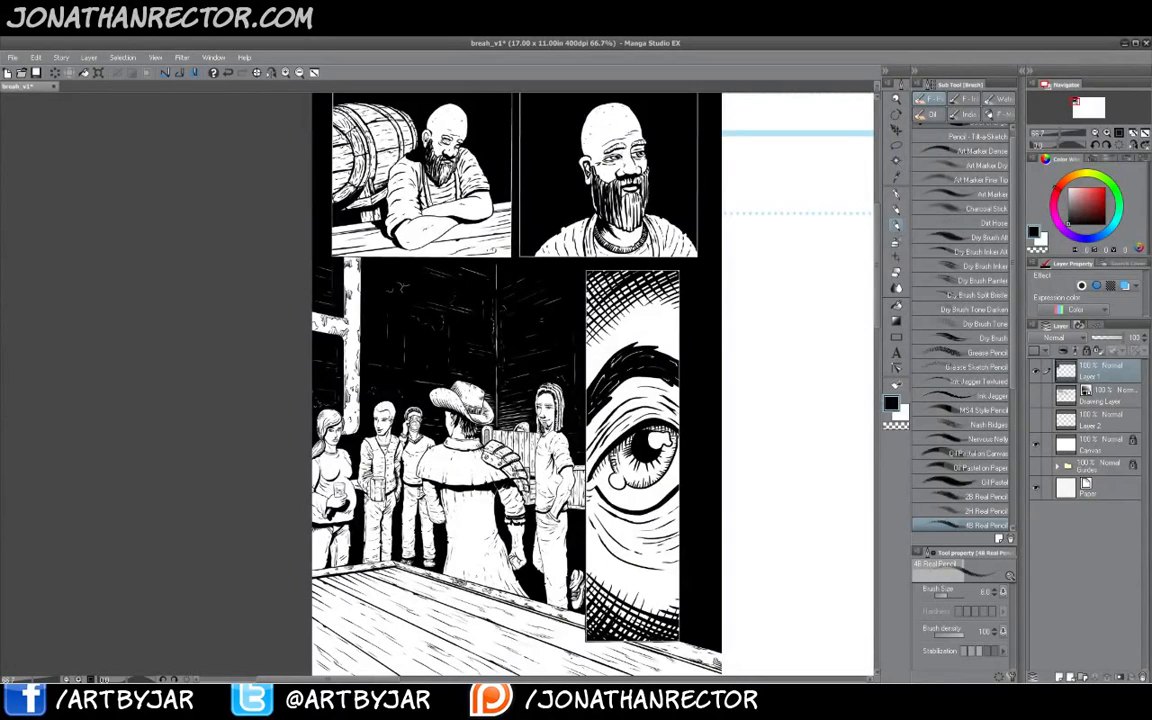
pyautogui.moveTo(787, 334); pyautogui.dragTo(734, 331)
# - Create a new layer and draw a rough page rectangle in the blank area right of the comic page
pyautogui.click(1059, 676)
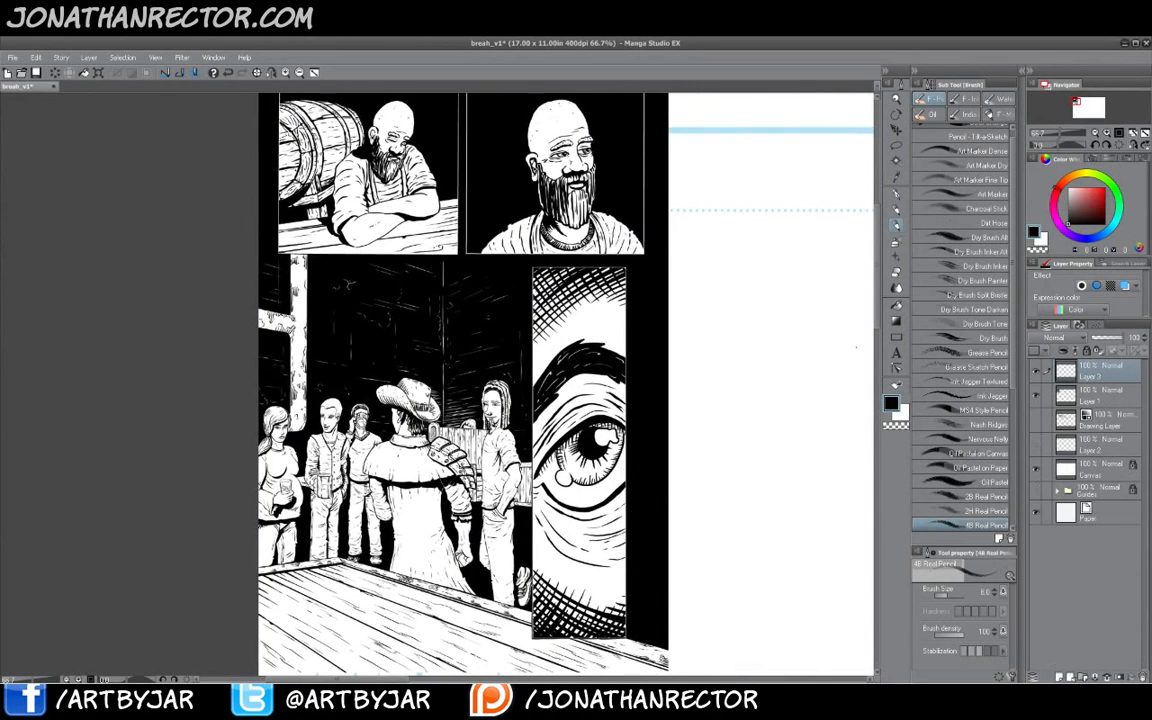
pyautogui.press('p')
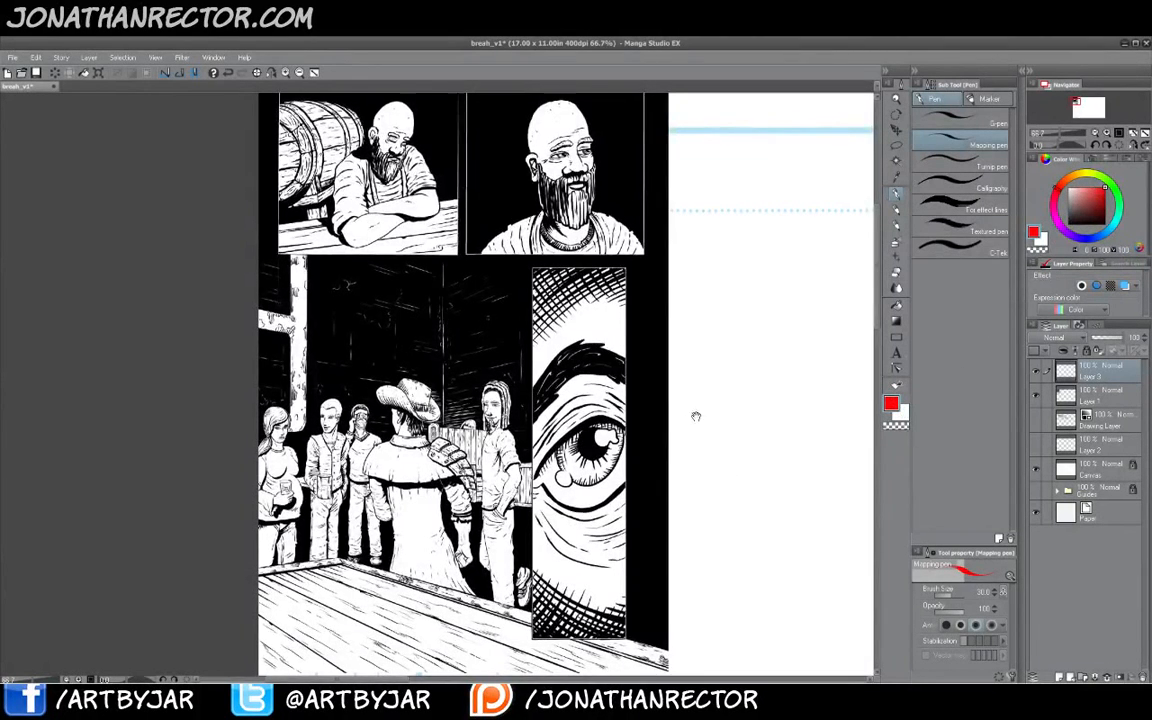
pyautogui.moveTo(694, 411); pyautogui.dragTo(648, 481)
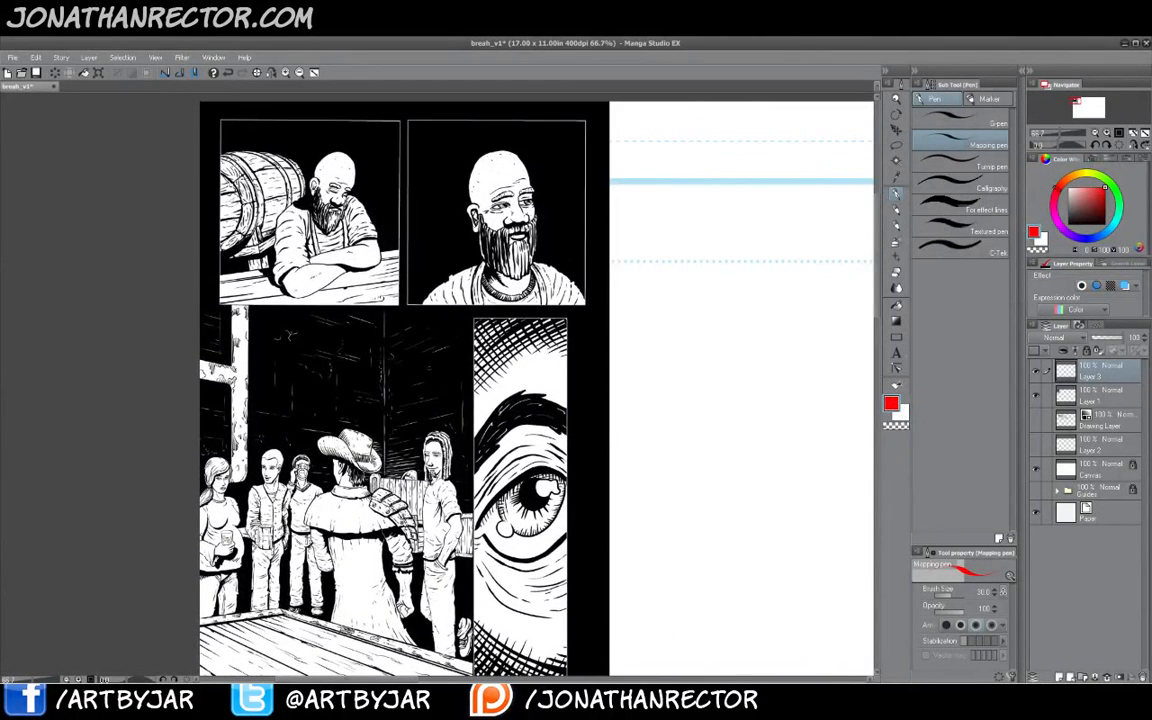
pyautogui.moveTo(685, 382); pyautogui.dragTo(628, 390)
pyautogui.moveTo(719, 311); pyautogui.dragTo(692, 285)
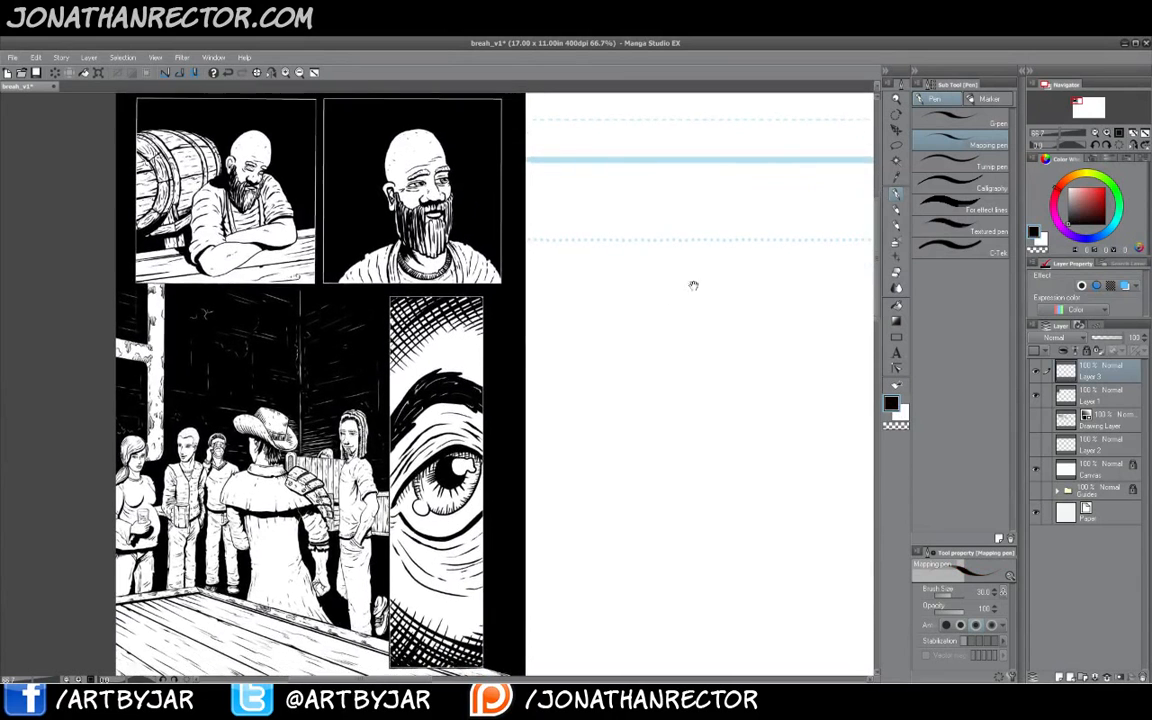
pyautogui.moveTo(618, 275); pyautogui.dragTo(791, 268)
pyautogui.moveTo(668, 270); pyautogui.dragTo(792, 265)
pyautogui.moveTo(793, 267); pyautogui.dragTo(796, 507)
pyautogui.moveTo(796, 325)
pyautogui.mouseDown()
pyautogui.moveTo(799, 512)
pyautogui.moveTo(599, 381)
pyautogui.moveTo(791, 265)
pyautogui.moveTo(796, 532)
pyautogui.mouseUp()
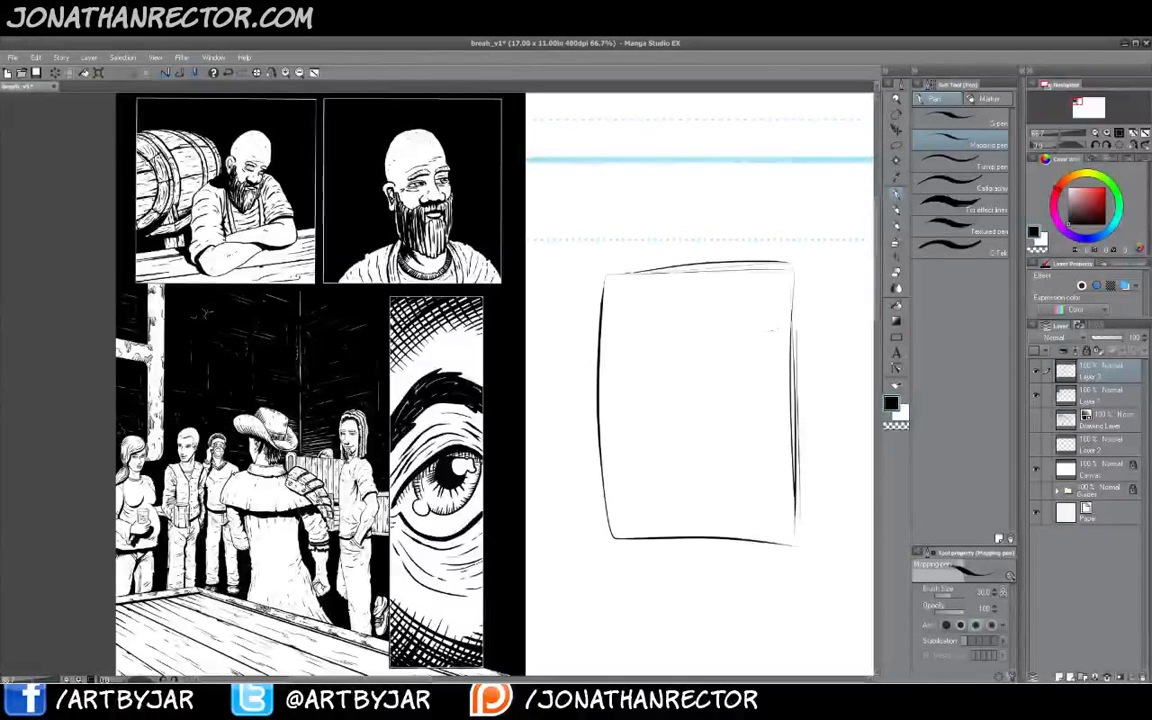
# - Divide the top of the page thumbnail into two panels with horizontal and vertical lines
pyautogui.moveTo(612, 332); pyautogui.dragTo(788, 330)
pyautogui.moveTo(697, 274)
pyautogui.mouseDown()
pyautogui.moveTo(706, 329)
pyautogui.moveTo(766, 269)
pyautogui.mouseUp()
pyautogui.moveTo(782, 318)
pyautogui.mouseDown()
pyautogui.moveTo(727, 337)
pyautogui.moveTo(629, 341)
pyautogui.mouseUp()
pyautogui.moveTo(616, 284); pyautogui.dragTo(616, 339)
pyautogui.moveTo(690, 277); pyautogui.dragTo(690, 328)
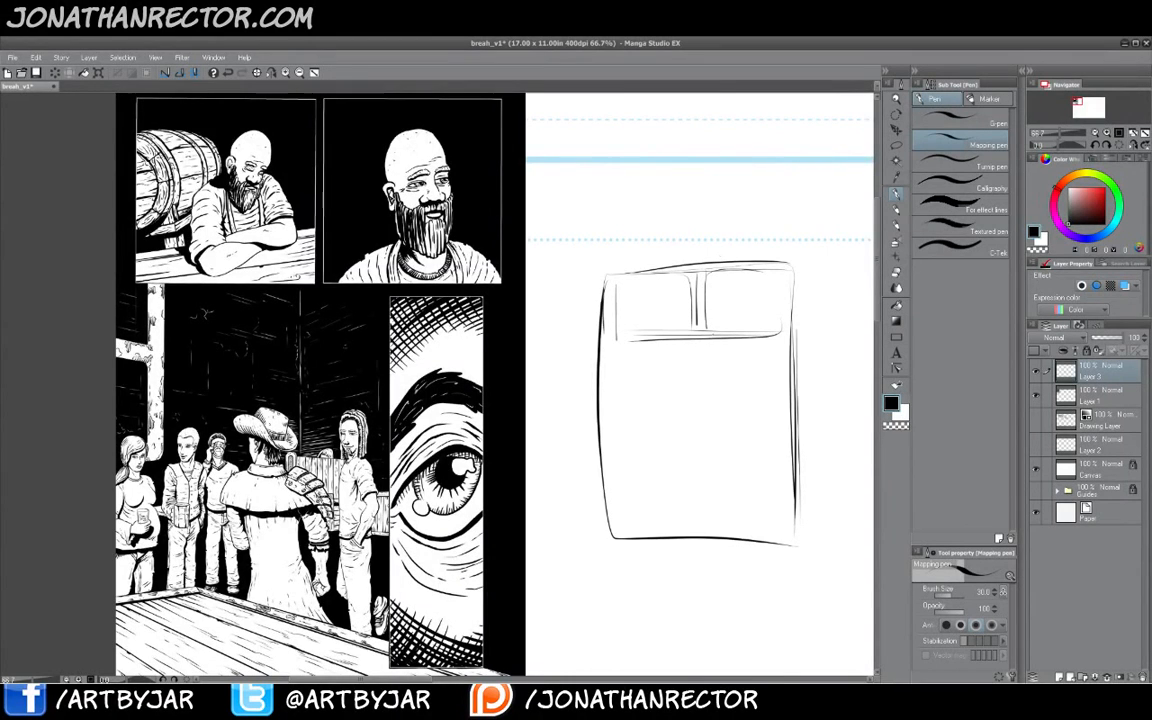
pyautogui.moveTo(783, 284); pyautogui.dragTo(782, 322)
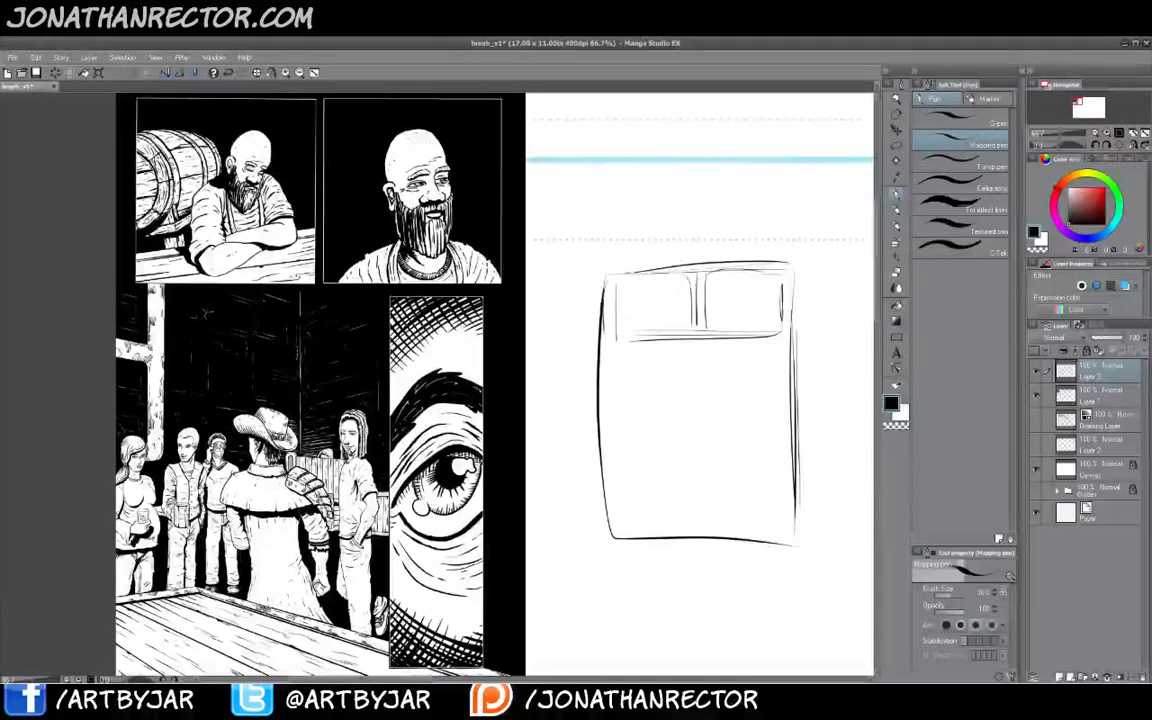
# - Sketch a figure in the left top panel and fill its background black
pyautogui.moveTo(665, 318); pyautogui.dragTo(680, 334)
pyautogui.moveTo(656, 291)
pyautogui.mouseDown()
pyautogui.moveTo(665, 304)
pyautogui.moveTo(625, 325)
pyautogui.moveTo(686, 332)
pyautogui.moveTo(623, 330)
pyautogui.mouseUp()
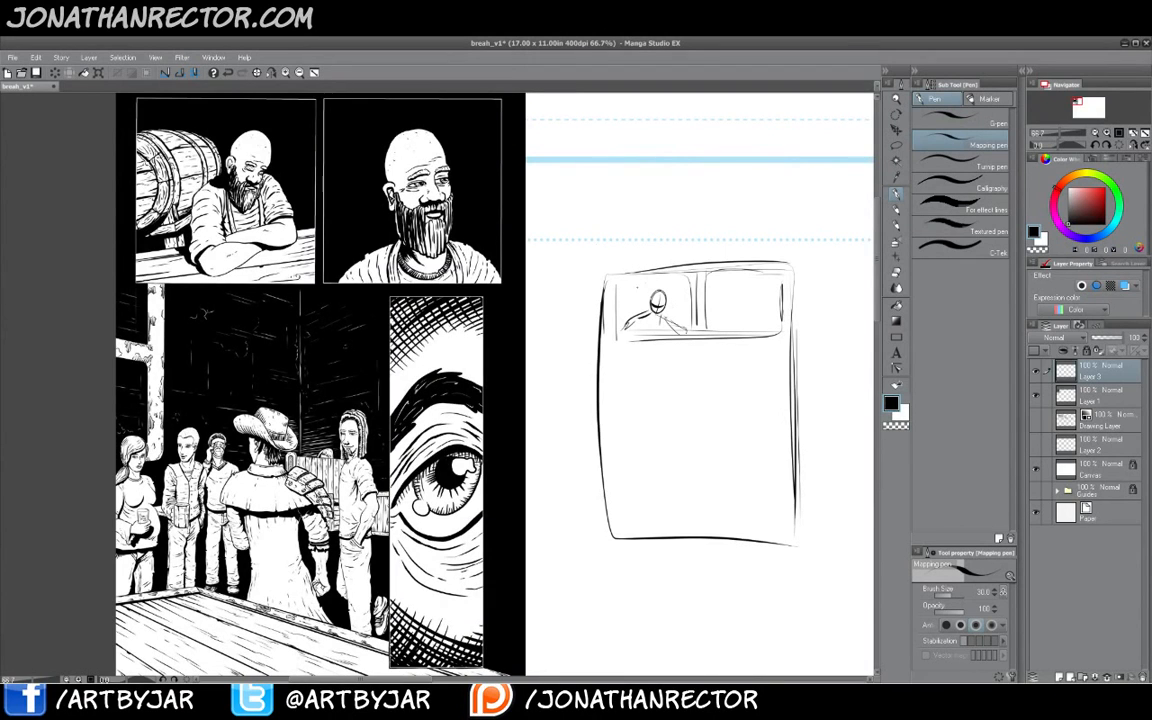
pyautogui.moveTo(620, 292); pyautogui.dragTo(624, 306)
pyautogui.moveTo(626, 315)
pyautogui.mouseDown()
pyautogui.moveTo(643, 312)
pyautogui.moveTo(620, 316)
pyautogui.mouseUp()
pyautogui.moveTo(689, 282)
pyautogui.mouseDown()
pyautogui.moveTo(682, 325)
pyautogui.moveTo(682, 281)
pyautogui.moveTo(617, 287)
pyautogui.moveTo(689, 321)
pyautogui.moveTo(689, 335)
pyautogui.mouseUp()
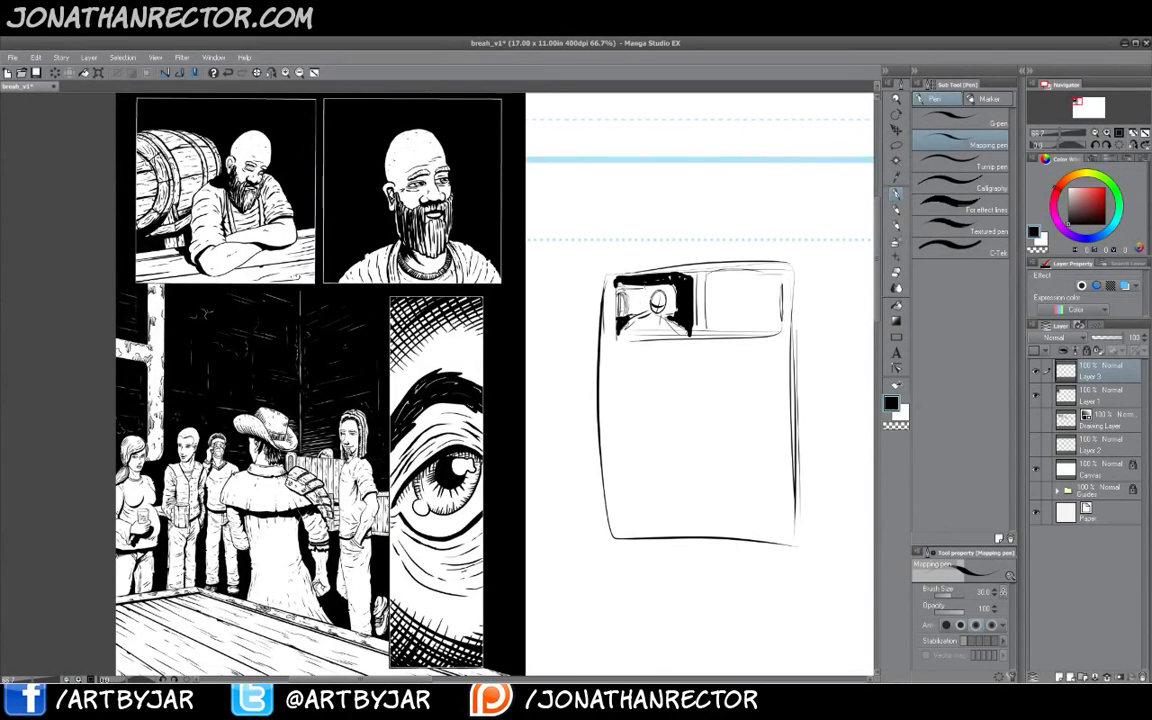
pyautogui.moveTo(638, 288); pyautogui.dragTo(645, 316)
# - Sketch a figure behind a crosshair circle in the right top panel
pyautogui.moveTo(738, 283)
pyautogui.mouseDown()
pyautogui.moveTo(723, 300)
pyautogui.moveTo(739, 285)
pyautogui.mouseUp()
pyautogui.moveTo(738, 284)
pyautogui.mouseDown()
pyautogui.moveTo(743, 318)
pyautogui.moveTo(716, 316)
pyautogui.mouseUp()
pyautogui.moveTo(722, 301)
pyautogui.mouseDown()
pyautogui.moveTo(713, 315)
pyautogui.moveTo(707, 303)
pyautogui.mouseUp()
pyautogui.moveTo(720, 296)
pyautogui.mouseDown()
pyautogui.moveTo(706, 313)
pyautogui.moveTo(767, 327)
pyautogui.mouseUp()
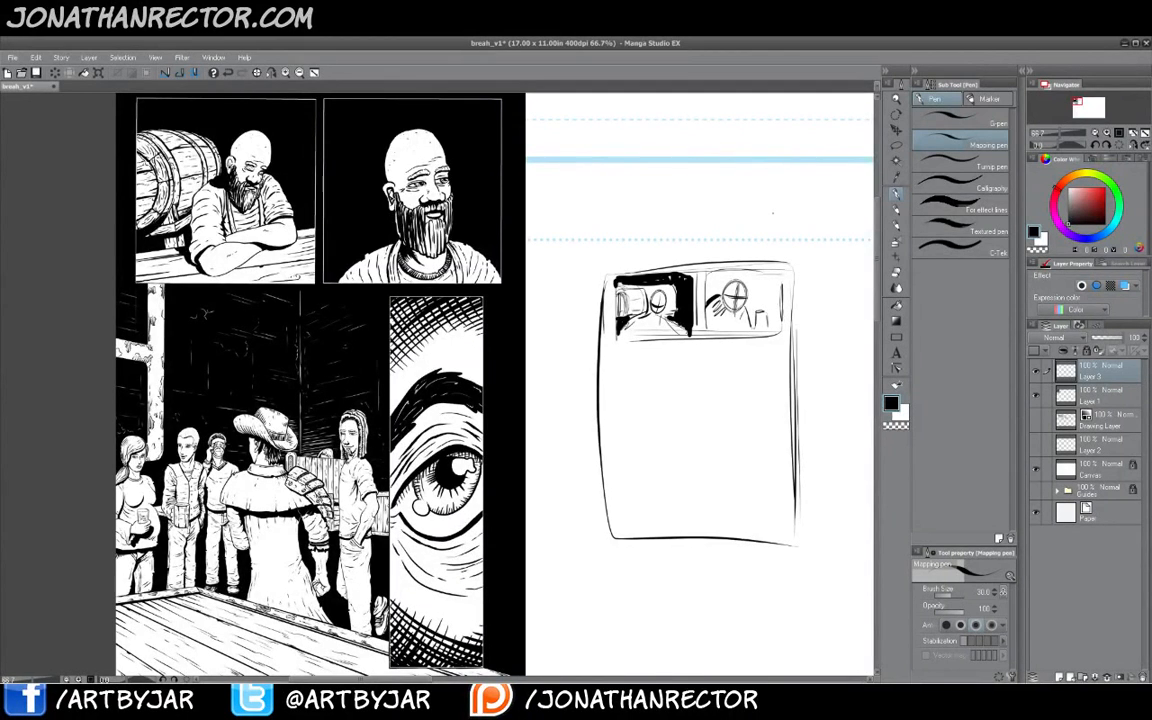
pyautogui.moveTo(757, 309)
pyautogui.mouseDown()
pyautogui.moveTo(777, 304)
pyautogui.moveTo(765, 315)
pyautogui.mouseUp()
pyautogui.moveTo(773, 312)
pyautogui.mouseDown()
pyautogui.moveTo(759, 316)
pyautogui.moveTo(763, 333)
pyautogui.mouseUp()
pyautogui.moveTo(769, 317); pyautogui.dragTo(756, 333)
# - Erase a stray stroke and fill the right top panel's background with black
pyautogui.press('e')
pyautogui.moveTo(778, 302); pyautogui.dragTo(770, 315)
pyautogui.press('b')
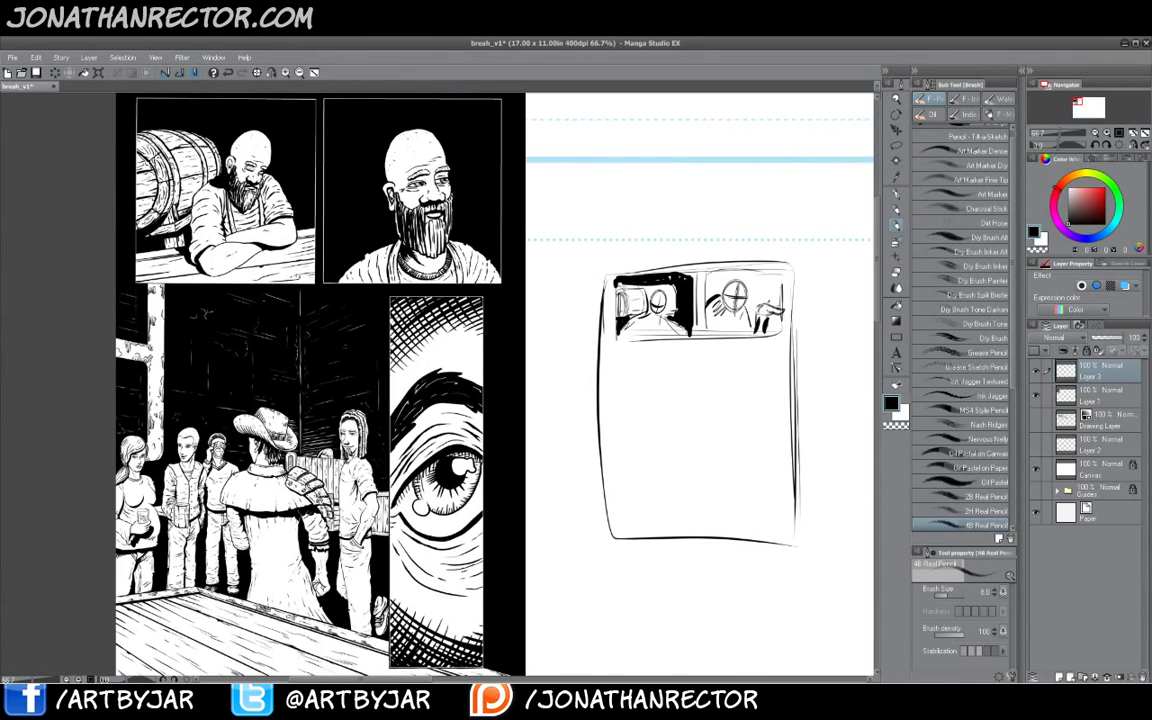
pyautogui.press('p')
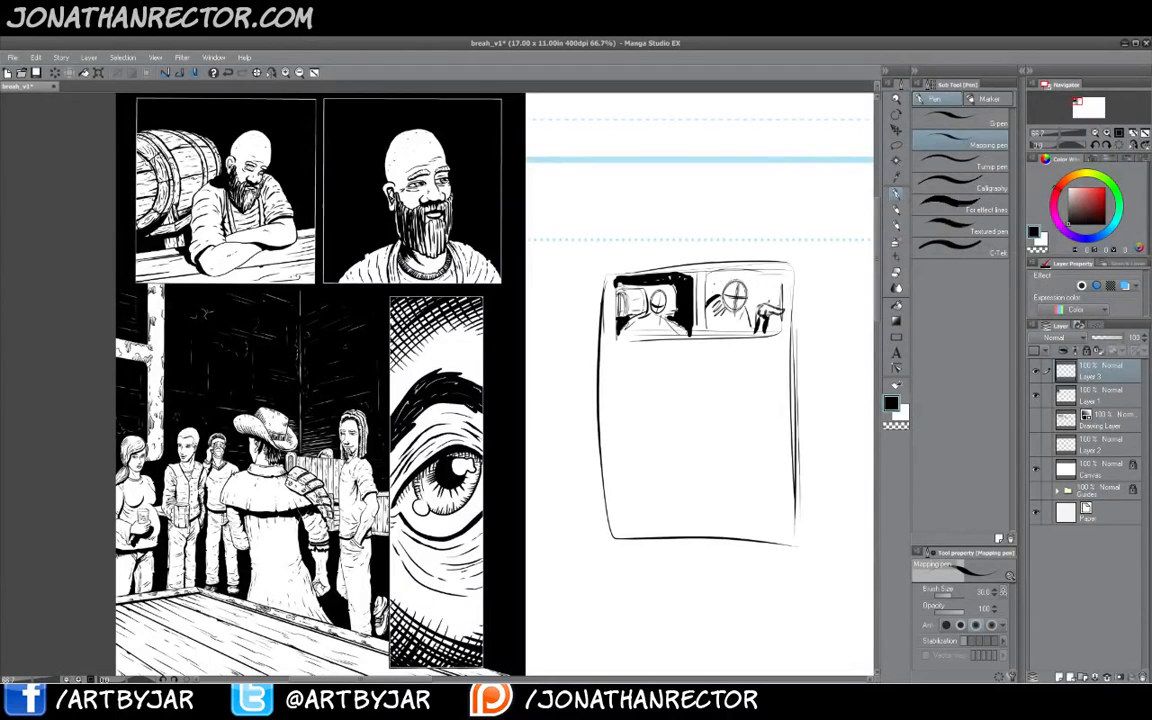
pyautogui.moveTo(731, 271)
pyautogui.mouseDown()
pyautogui.moveTo(762, 274)
pyautogui.moveTo(771, 300)
pyautogui.moveTo(780, 287)
pyautogui.moveTo(768, 274)
pyautogui.moveTo(760, 329)
pyautogui.moveTo(781, 321)
pyautogui.moveTo(779, 332)
pyautogui.moveTo(774, 322)
pyautogui.mouseUp()
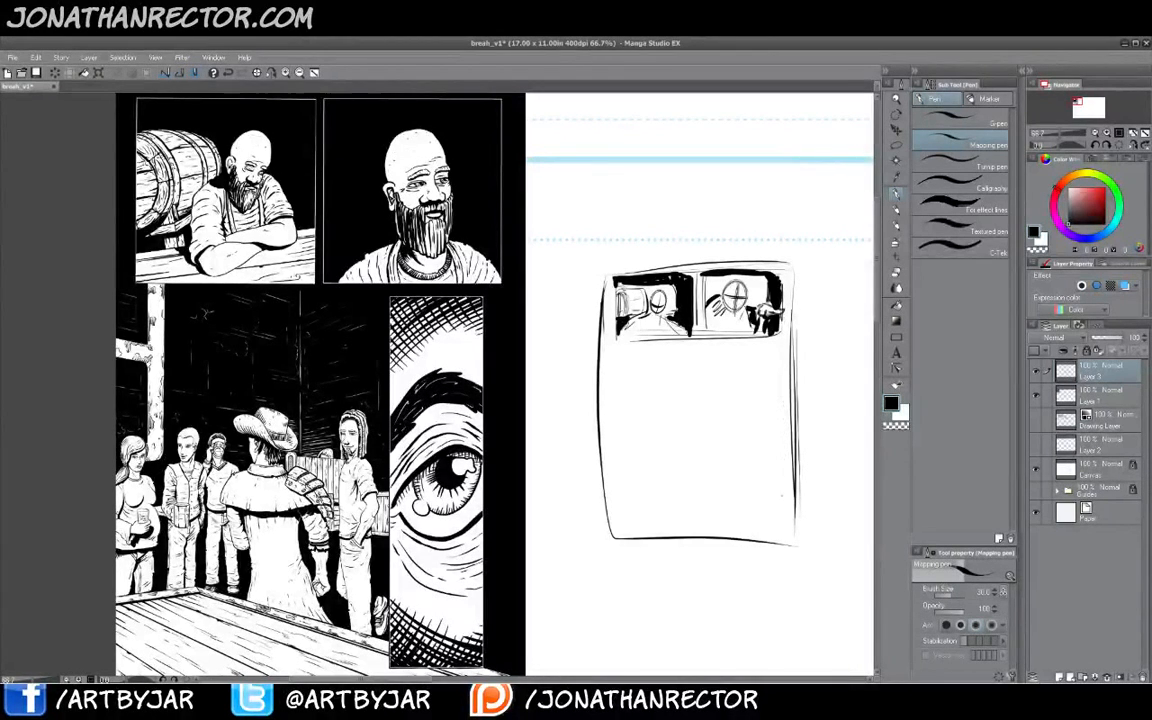
# - Draw a tall narrow panel at the lower right of the thumbnail with an eye inside it
pyautogui.moveTo(782, 441); pyautogui.dragTo(785, 533)
pyautogui.moveTo(783, 535); pyautogui.dragTo(737, 529)
pyautogui.moveTo(738, 443)
pyautogui.mouseDown()
pyautogui.moveTo(739, 528)
pyautogui.moveTo(745, 411)
pyautogui.moveTo(739, 459)
pyautogui.mouseUp()
pyautogui.moveTo(736, 389); pyautogui.dragTo(782, 387)
pyautogui.moveTo(782, 388)
pyautogui.mouseDown()
pyautogui.moveTo(784, 459)
pyautogui.moveTo(732, 389)
pyautogui.mouseUp()
pyautogui.moveTo(733, 391)
pyautogui.mouseDown()
pyautogui.moveTo(738, 517)
pyautogui.moveTo(736, 477)
pyautogui.mouseUp()
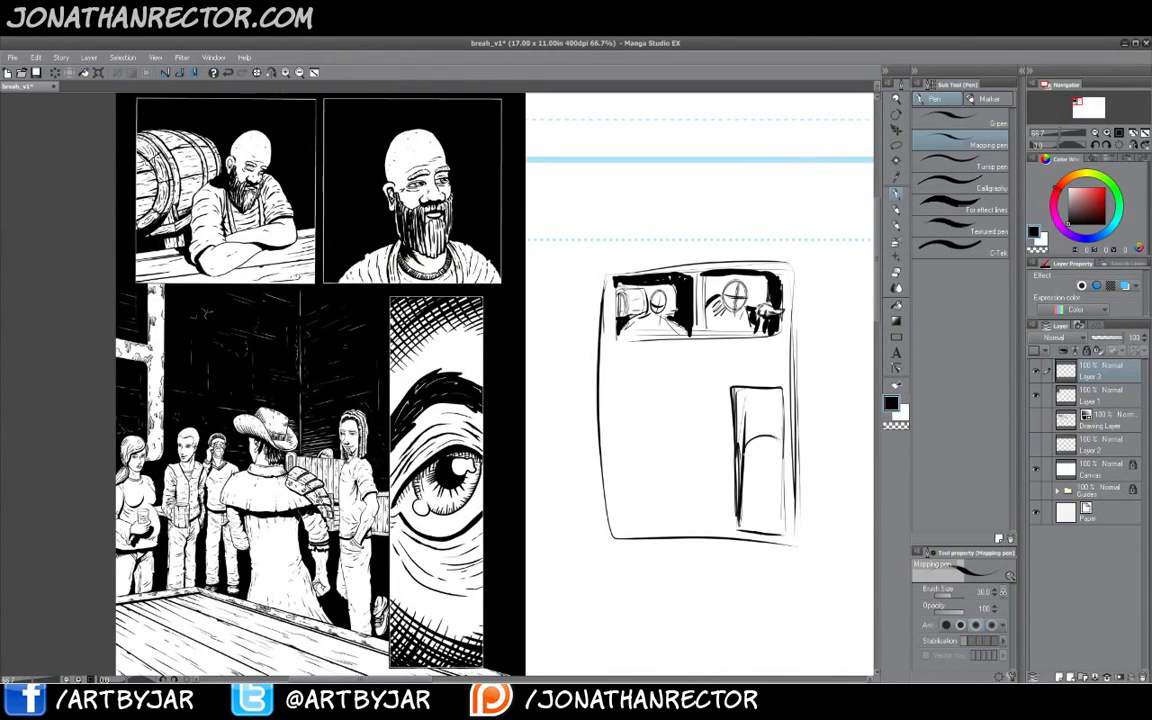
pyautogui.moveTo(762, 437)
pyautogui.mouseDown()
pyautogui.moveTo(764, 456)
pyautogui.moveTo(777, 417)
pyautogui.mouseUp()
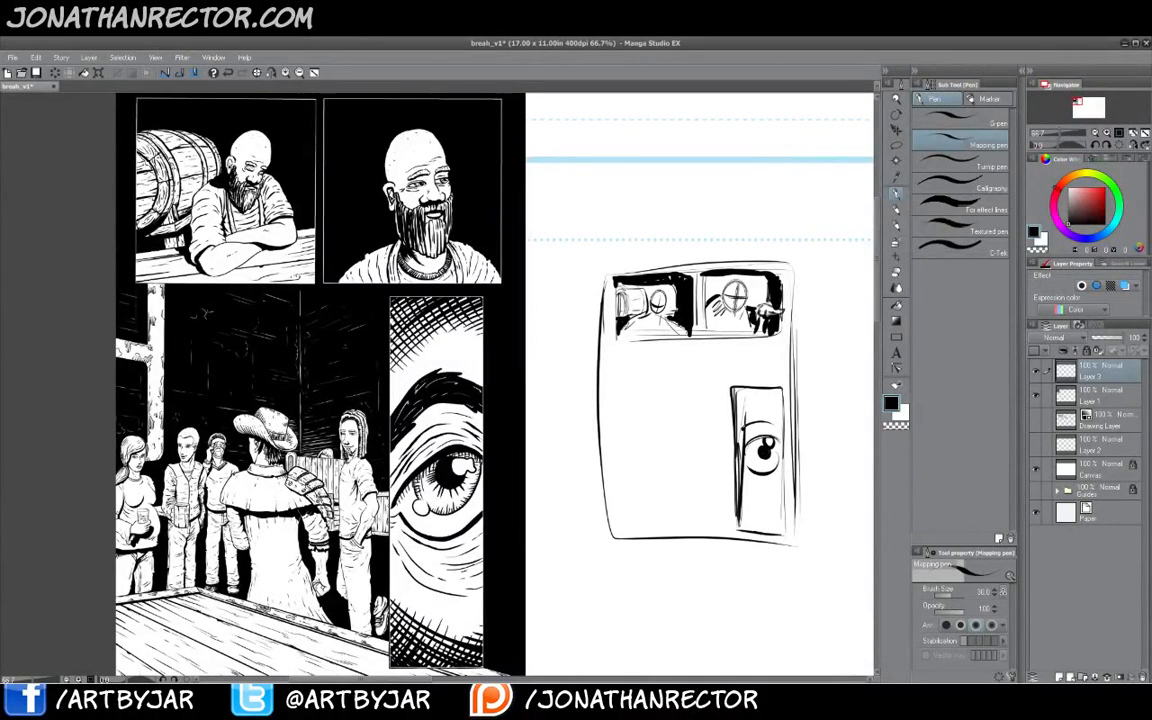
# - Add hatching lines to the top and bottom of the thumbnail's tall eye panel
pyautogui.moveTo(748, 486)
pyautogui.mouseDown()
pyautogui.moveTo(778, 489)
pyautogui.moveTo(787, 534)
pyautogui.moveTo(773, 537)
pyautogui.mouseUp()
pyautogui.moveTo(752, 495); pyautogui.dragTo(749, 532)
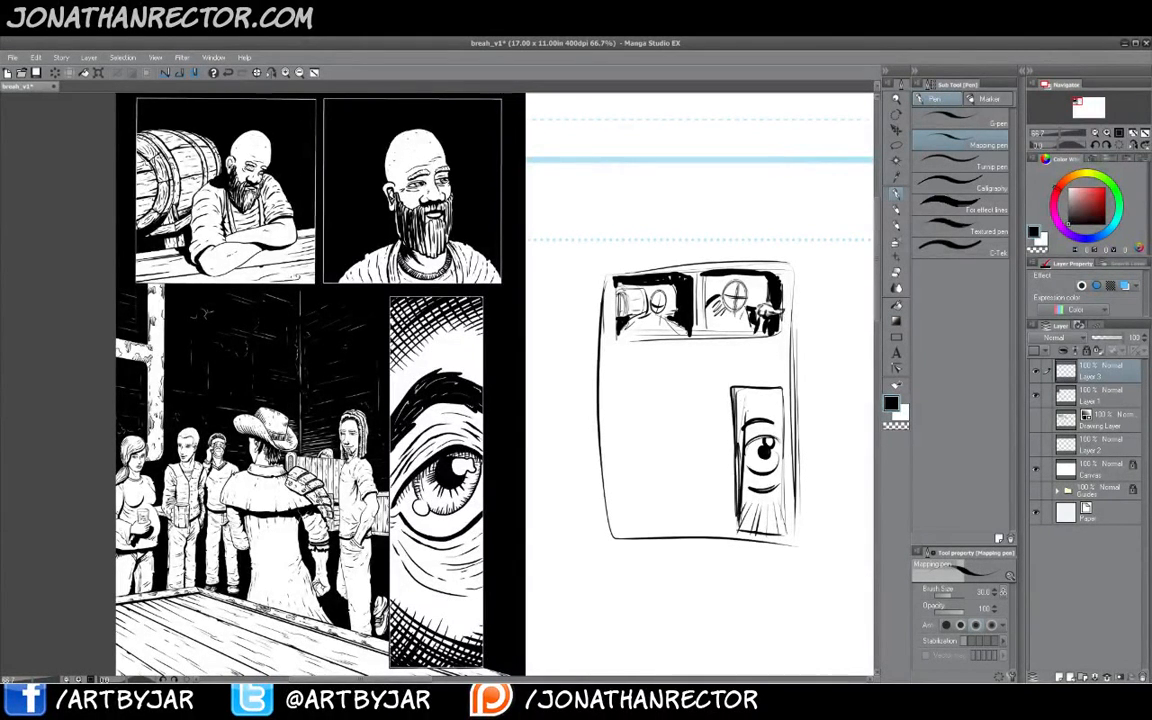
pyautogui.moveTo(770, 389); pyautogui.dragTo(774, 415)
# - Erase the crosshatching at the top and bottom of the inked page's eye panel with a larger eraser
pyautogui.press('e')
pyautogui.click(1102, 396)
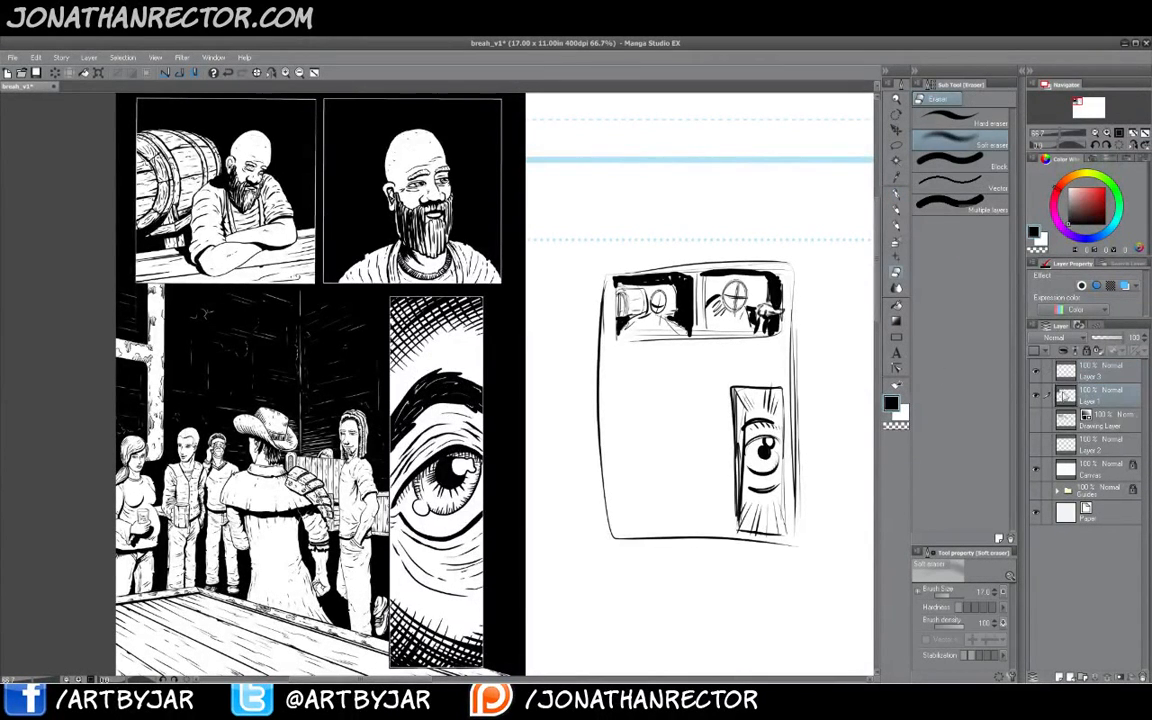
pyautogui.moveTo(478, 306)
pyautogui.mouseDown()
pyautogui.moveTo(479, 343)
pyautogui.moveTo(408, 305)
pyautogui.moveTo(398, 378)
pyautogui.mouseUp()
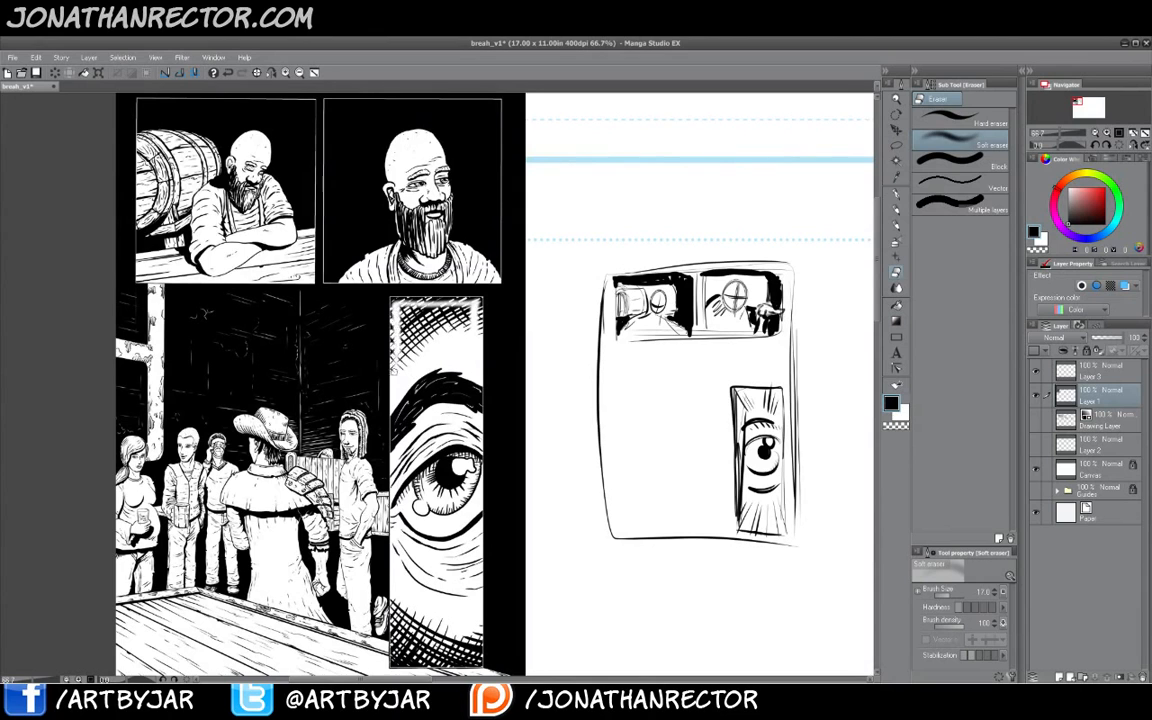
pyautogui.moveTo(397, 308); pyautogui.dragTo(397, 381)
pyautogui.press(']')
pyautogui.press(']')
pyautogui.press(']')
pyautogui.press(']')
pyautogui.press(']')
pyautogui.moveTo(400, 318)
pyautogui.mouseDown()
pyautogui.moveTo(426, 311)
pyautogui.moveTo(463, 328)
pyautogui.moveTo(408, 335)
pyautogui.moveTo(424, 319)
pyautogui.moveTo(415, 342)
pyautogui.mouseUp()
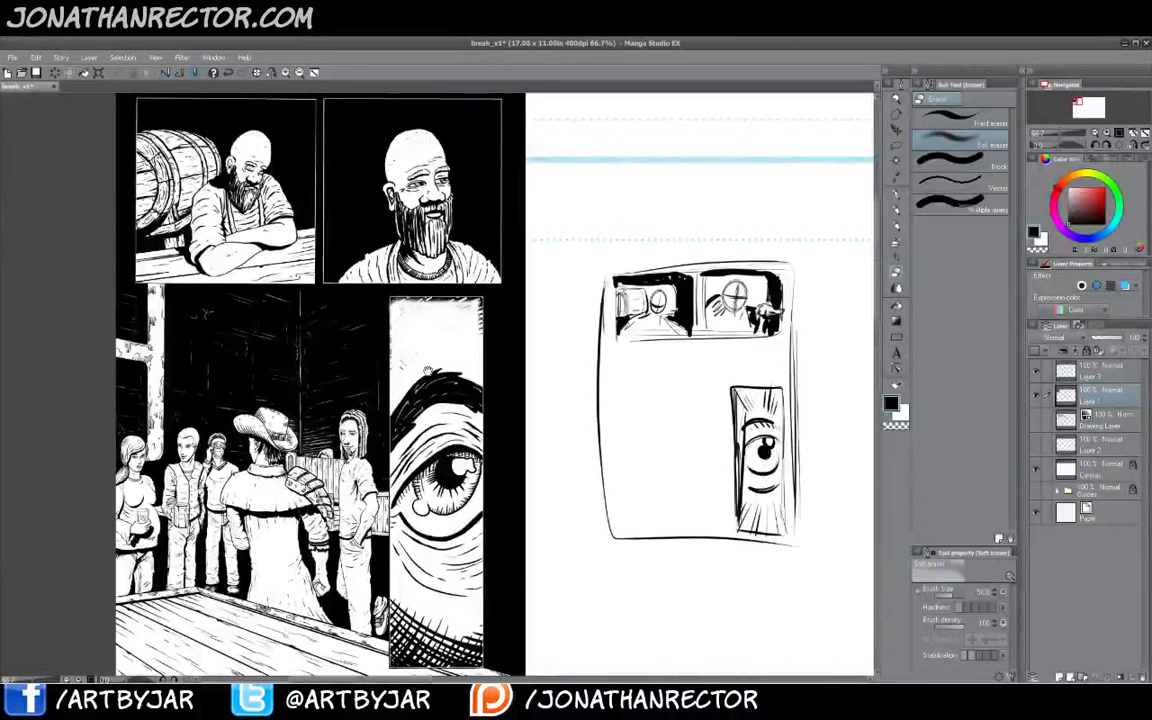
pyautogui.scroll(-2, 450, 530)
pyautogui.moveTo(460, 533)
pyautogui.mouseDown()
pyautogui.moveTo(470, 570)
pyautogui.moveTo(443, 580)
pyautogui.moveTo(418, 570)
pyautogui.moveTo(408, 533)
pyautogui.moveTo(403, 580)
pyautogui.moveTo(440, 546)
pyautogui.moveTo(470, 562)
pyautogui.moveTo(456, 577)
pyautogui.moveTo(396, 577)
pyautogui.moveTo(477, 572)
pyautogui.mouseUp()
pyautogui.moveTo(410, 519); pyautogui.dragTo(413, 556)
# - Draw radiating speed lines into the erased top and bottom areas of the inked eye panel
pyautogui.press('b')
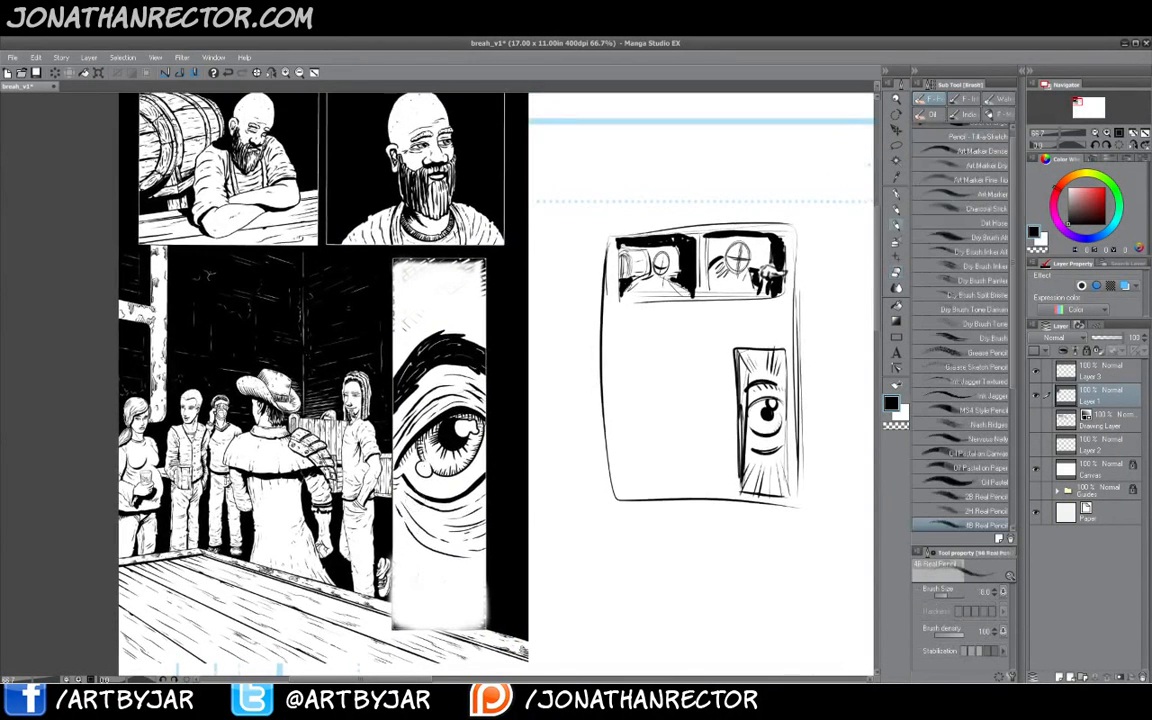
pyautogui.press('p')
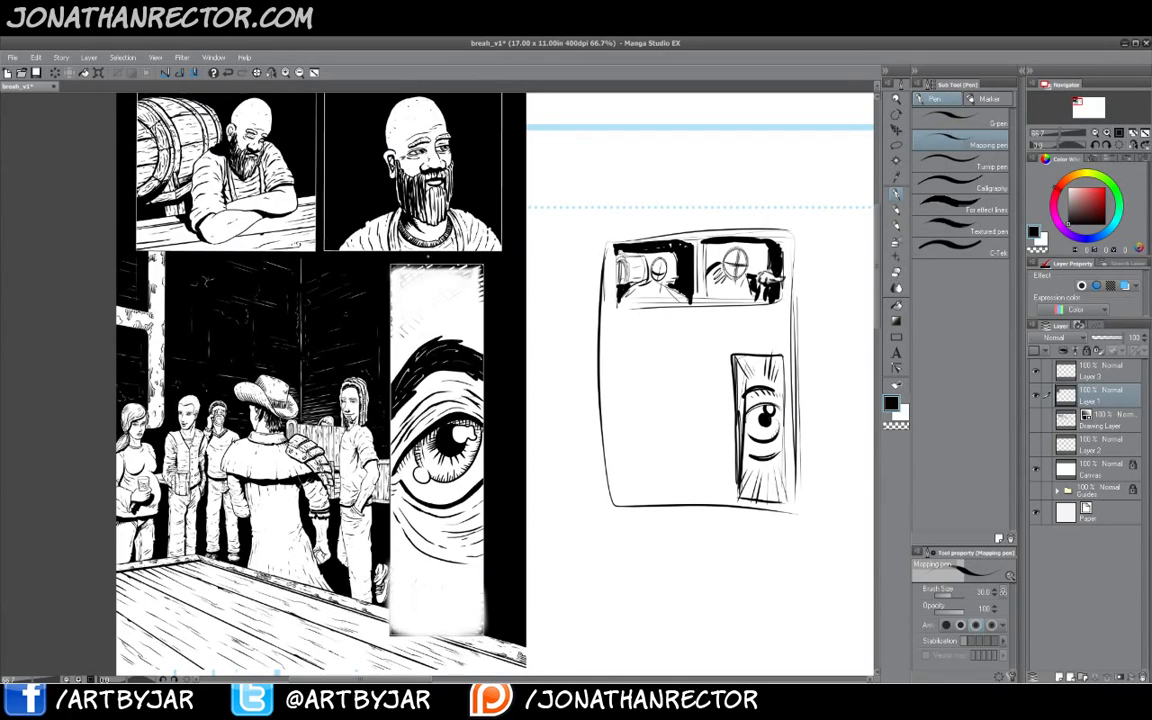
pyautogui.moveTo(420, 322); pyautogui.dragTo(394, 268)
pyautogui.moveTo(424, 308)
pyautogui.mouseDown()
pyautogui.moveTo(409, 265)
pyautogui.moveTo(418, 267)
pyautogui.mouseUp()
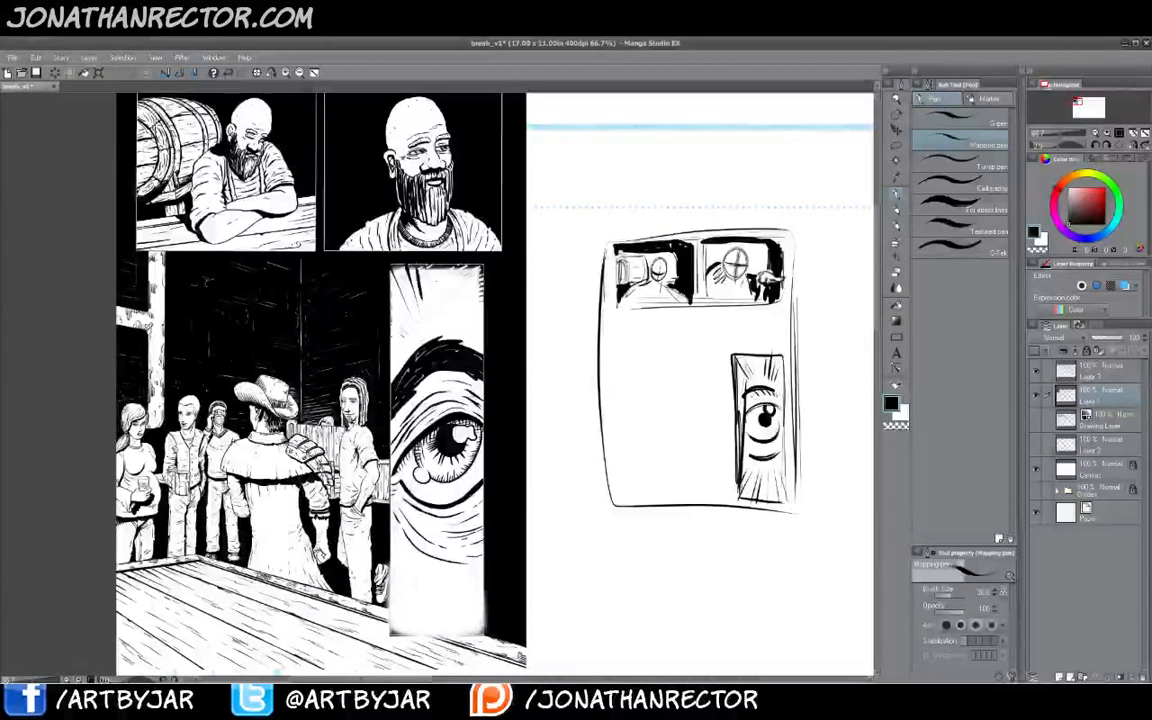
pyautogui.moveTo(458, 322)
pyautogui.mouseDown()
pyautogui.moveTo(469, 267)
pyautogui.moveTo(483, 270)
pyautogui.moveTo(486, 290)
pyautogui.mouseUp()
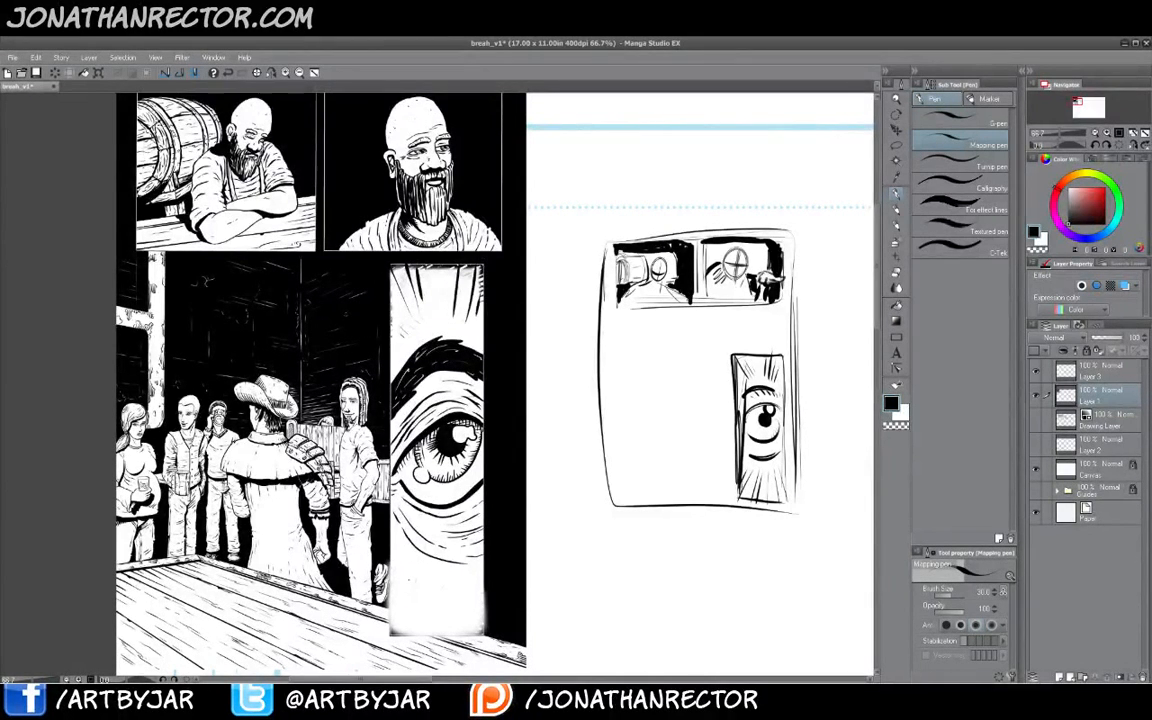
pyautogui.moveTo(415, 572); pyautogui.dragTo(393, 633)
pyautogui.moveTo(413, 603); pyautogui.dragTo(402, 633)
pyautogui.moveTo(438, 583)
pyautogui.mouseDown()
pyautogui.moveTo(441, 632)
pyautogui.moveTo(459, 634)
pyautogui.mouseUp()
pyautogui.moveTo(465, 580); pyautogui.dragTo(481, 628)
pyautogui.moveTo(428, 543); pyautogui.dragTo(419, 572)
pyautogui.moveTo(434, 523)
pyautogui.mouseDown()
pyautogui.moveTo(421, 565)
pyautogui.moveTo(428, 546)
pyautogui.mouseUp()
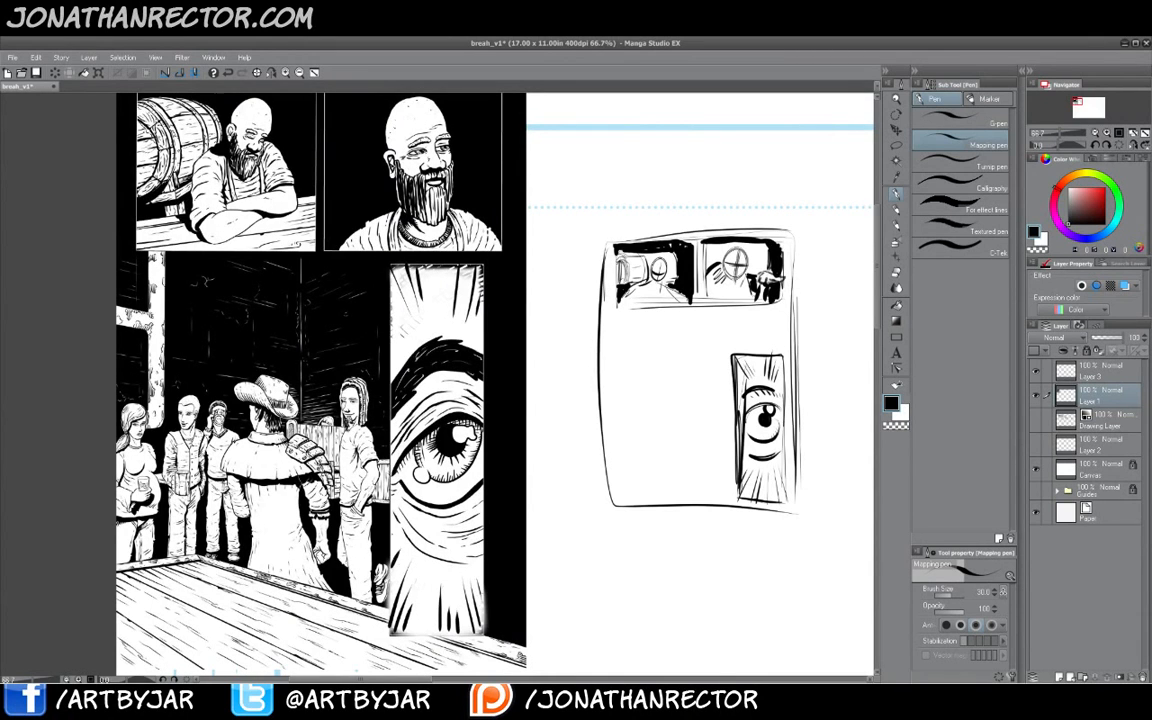
pyautogui.moveTo(404, 353); pyautogui.dragTo(389, 304)
# - Draw horizontal borders dividing the thumbnail's lower left area into a middle and a bottom panel
pyautogui.moveTo(770, 353)
pyautogui.mouseDown()
pyautogui.moveTo(769, 314)
pyautogui.moveTo(617, 317)
pyautogui.mouseUp()
pyautogui.moveTo(616, 321); pyautogui.dragTo(618, 396)
pyautogui.moveTo(617, 358); pyautogui.dragTo(618, 406)
pyautogui.moveTo(724, 416)
pyautogui.mouseDown()
pyautogui.moveTo(627, 414)
pyautogui.moveTo(725, 422)
pyautogui.moveTo(630, 422)
pyautogui.moveTo(632, 476)
pyautogui.mouseUp()
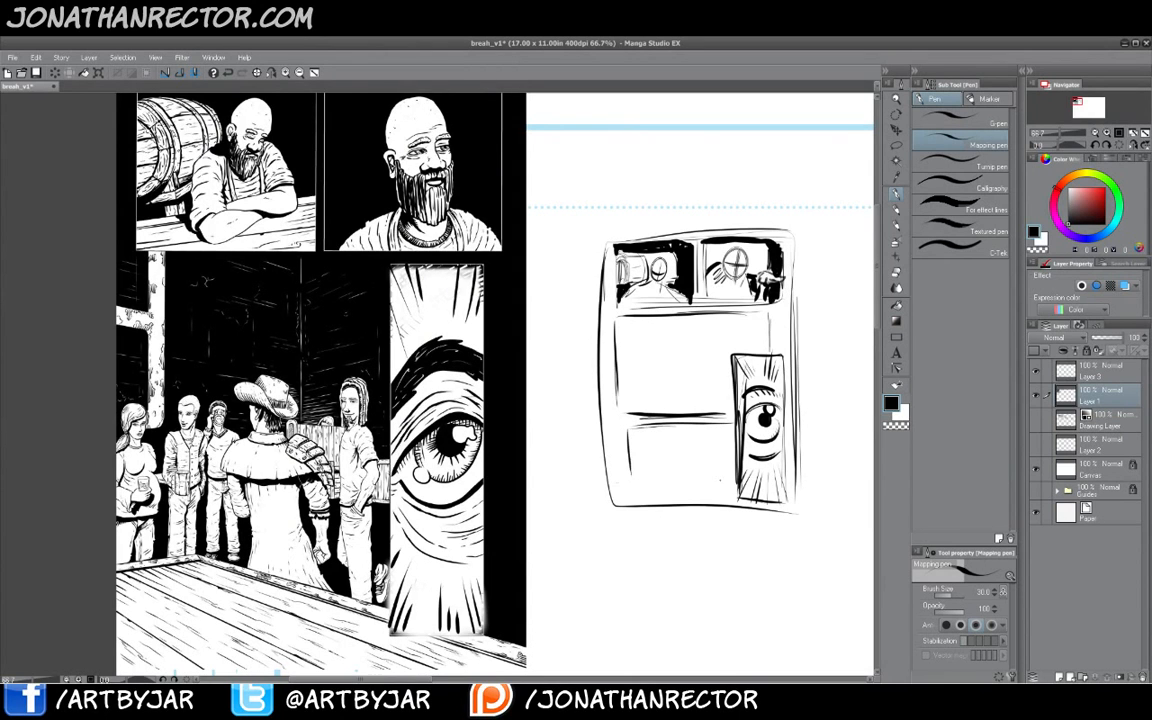
pyautogui.moveTo(724, 482); pyautogui.dragTo(637, 479)
pyautogui.moveTo(727, 479); pyautogui.dragTo(634, 476)
pyautogui.moveTo(629, 432)
pyautogui.mouseDown()
pyautogui.moveTo(631, 461)
pyautogui.moveTo(666, 421)
pyautogui.mouseUp()
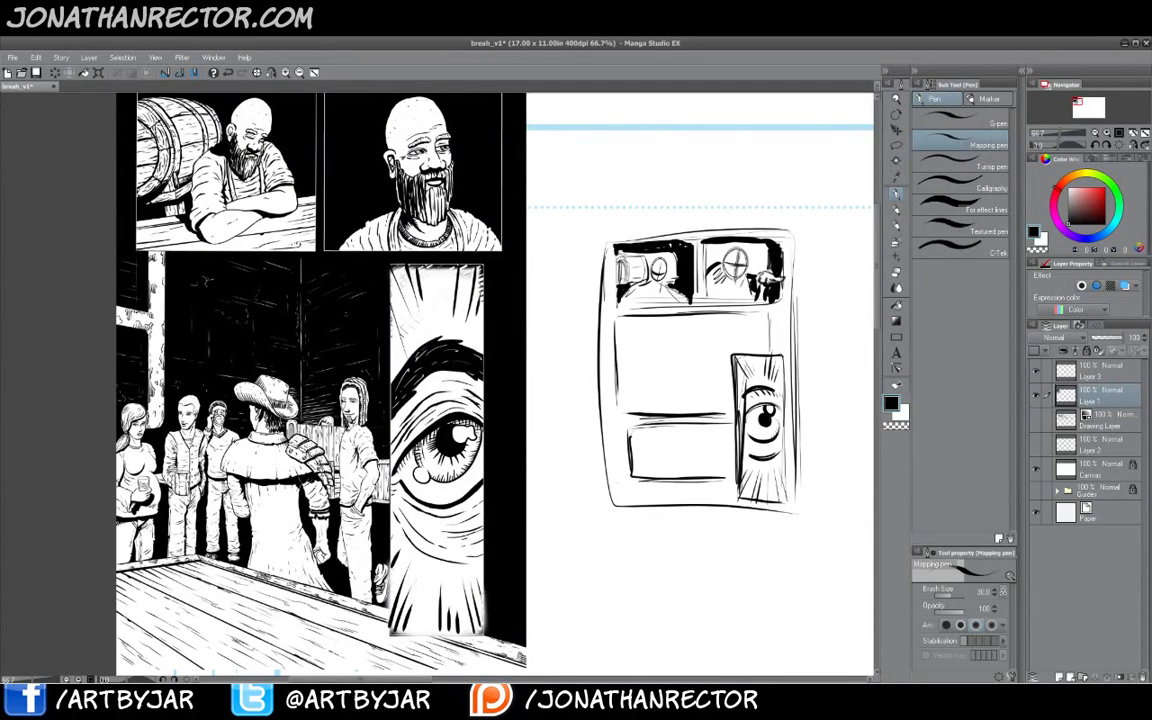
# - Sketch a standing figure and a floor in the thumbnail's middle left panel
pyautogui.moveTo(695, 366)
pyautogui.mouseDown()
pyautogui.moveTo(679, 346)
pyautogui.moveTo(663, 383)
pyautogui.mouseUp()
pyautogui.moveTo(685, 334)
pyautogui.mouseDown()
pyautogui.moveTo(692, 342)
pyautogui.moveTo(692, 331)
pyautogui.moveTo(659, 390)
pyautogui.moveTo(691, 388)
pyautogui.moveTo(724, 413)
pyautogui.mouseUp()
pyautogui.moveTo(642, 395)
pyautogui.mouseDown()
pyautogui.moveTo(724, 413)
pyautogui.moveTo(652, 399)
pyautogui.moveTo(620, 413)
pyautogui.moveTo(636, 413)
pyautogui.mouseUp()
pyautogui.moveTo(631, 400); pyautogui.dragTo(658, 413)
pyautogui.moveTo(649, 400); pyautogui.dragTo(668, 413)
pyautogui.moveTo(658, 401); pyautogui.dragTo(690, 413)
pyautogui.moveTo(679, 404); pyautogui.dragTo(700, 413)
pyautogui.moveTo(690, 406); pyautogui.dragTo(709, 413)
pyautogui.moveTo(617, 331)
pyautogui.mouseDown()
pyautogui.moveTo(631, 346)
pyautogui.moveTo(624, 399)
pyautogui.mouseUp()
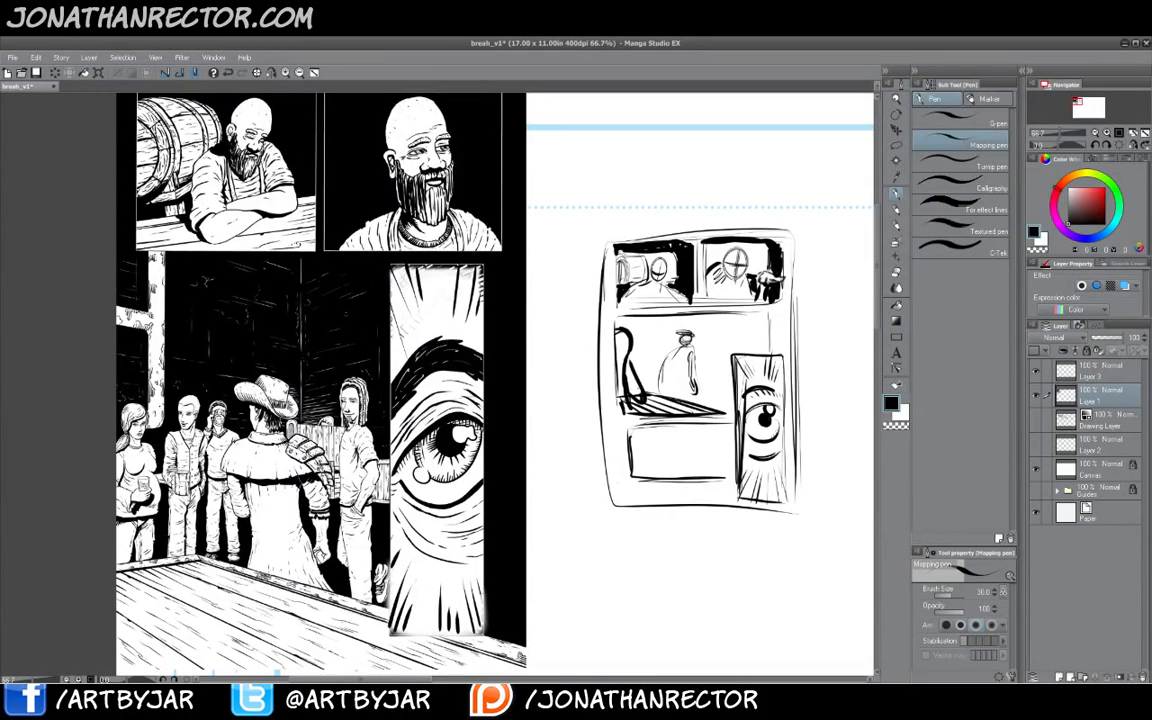
pyautogui.press('e')
pyautogui.press('b')
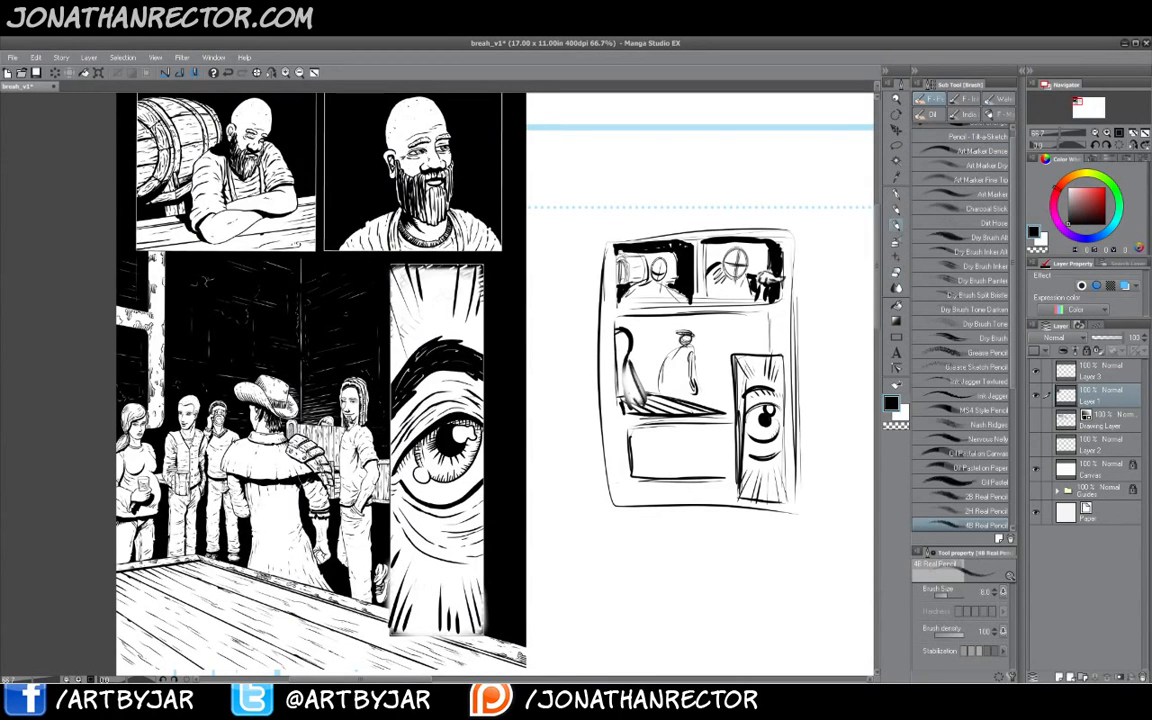
pyautogui.press('p')
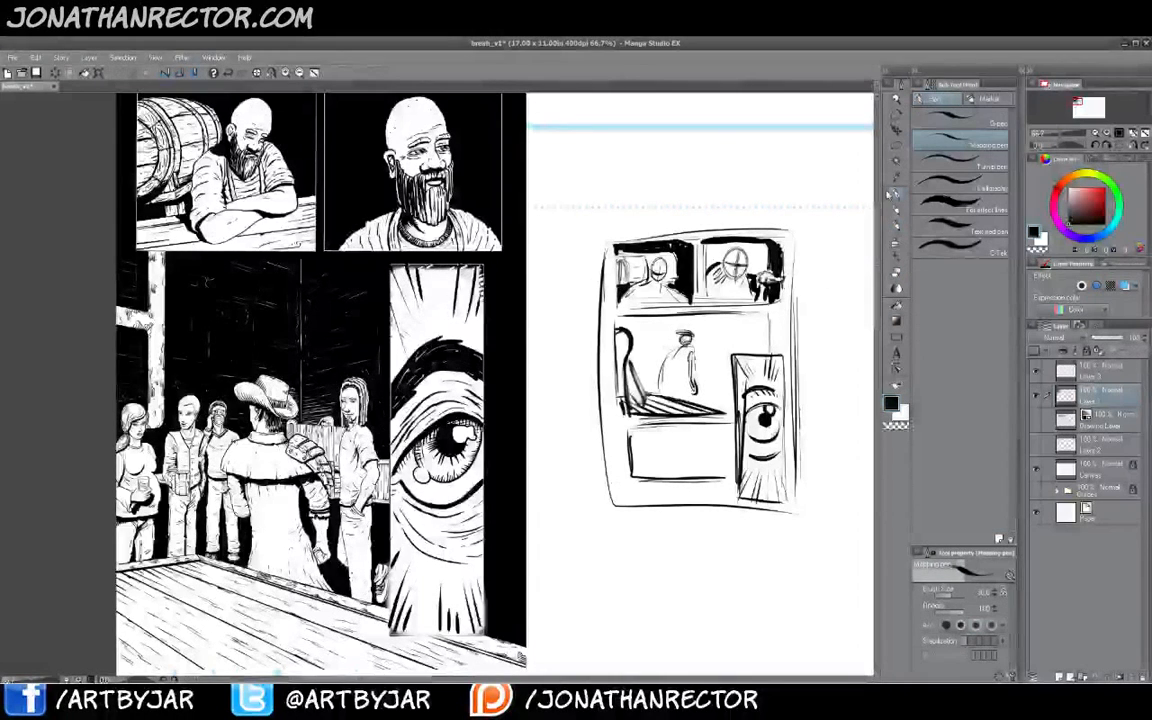
pyautogui.moveTo(636, 338); pyautogui.dragTo(635, 358)
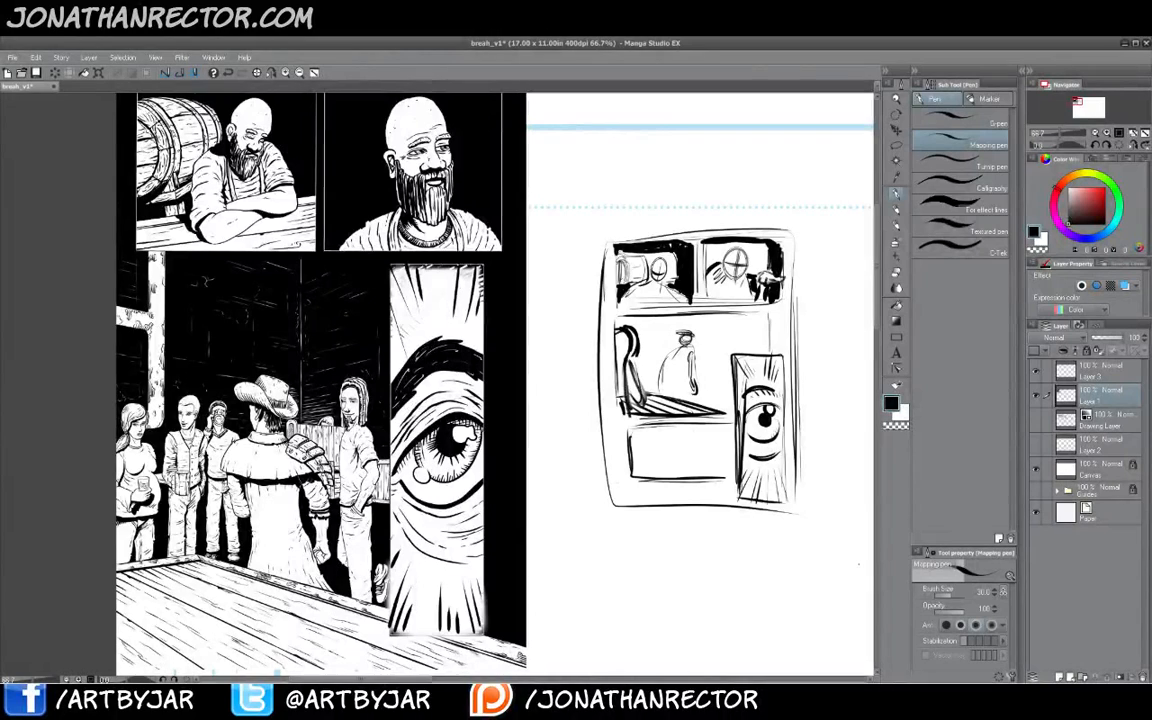
pyautogui.moveTo(632, 405); pyautogui.dragTo(645, 418)
pyautogui.moveTo(639, 405); pyautogui.dragTo(687, 414)
pyautogui.moveTo(676, 354)
pyautogui.mouseDown()
pyautogui.moveTo(656, 388)
pyautogui.moveTo(648, 377)
pyautogui.mouseUp()
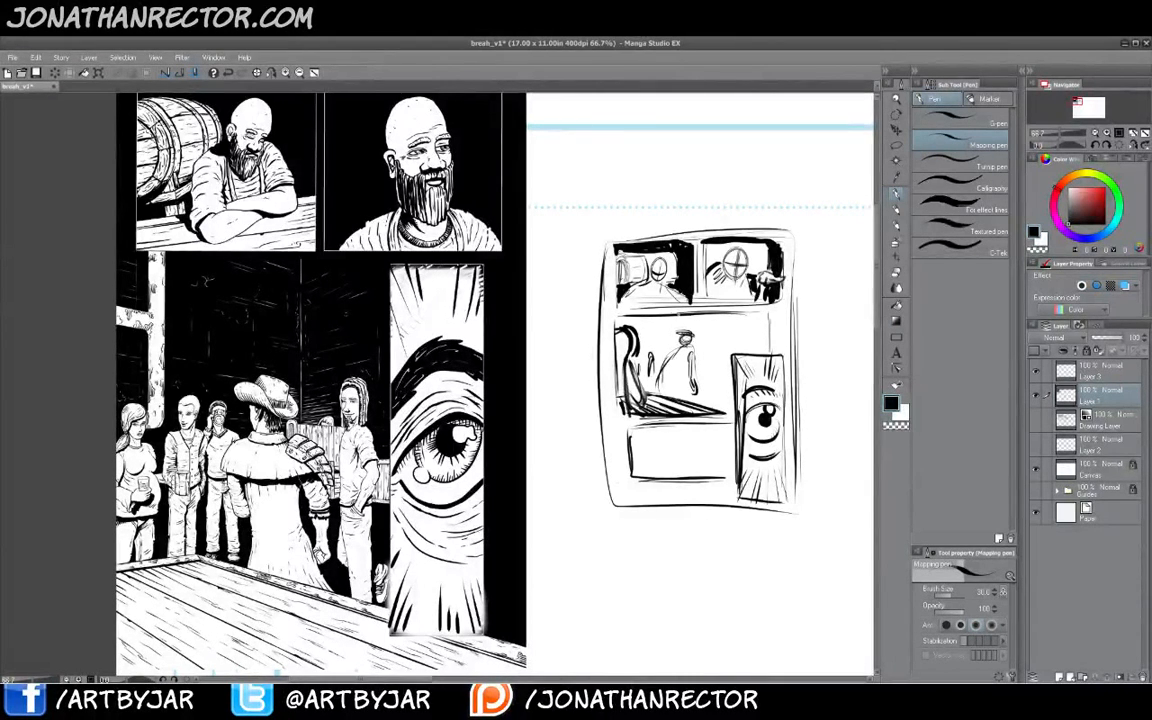
# - Add a black background shape to the middle panel and sketch a figure in the bottom left panel
pyautogui.moveTo(680, 315)
pyautogui.mouseDown()
pyautogui.moveTo(707, 327)
pyautogui.moveTo(706, 382)
pyautogui.mouseUp()
pyautogui.moveTo(705, 333); pyautogui.dragTo(703, 390)
pyautogui.moveTo(706, 326); pyautogui.dragTo(769, 323)
pyautogui.moveTo(709, 382)
pyautogui.mouseDown()
pyautogui.moveTo(731, 384)
pyautogui.moveTo(730, 368)
pyautogui.moveTo(728, 384)
pyautogui.mouseUp()
pyautogui.moveTo(705, 383)
pyautogui.mouseDown()
pyautogui.moveTo(724, 384)
pyautogui.moveTo(729, 400)
pyautogui.mouseUp()
pyautogui.moveTo(700, 397)
pyautogui.mouseDown()
pyautogui.moveTo(730, 401)
pyautogui.moveTo(721, 362)
pyautogui.moveTo(724, 396)
pyautogui.moveTo(696, 393)
pyautogui.mouseUp()
pyautogui.moveTo(689, 346)
pyautogui.mouseDown()
pyautogui.moveTo(695, 380)
pyautogui.moveTo(661, 380)
pyautogui.mouseUp()
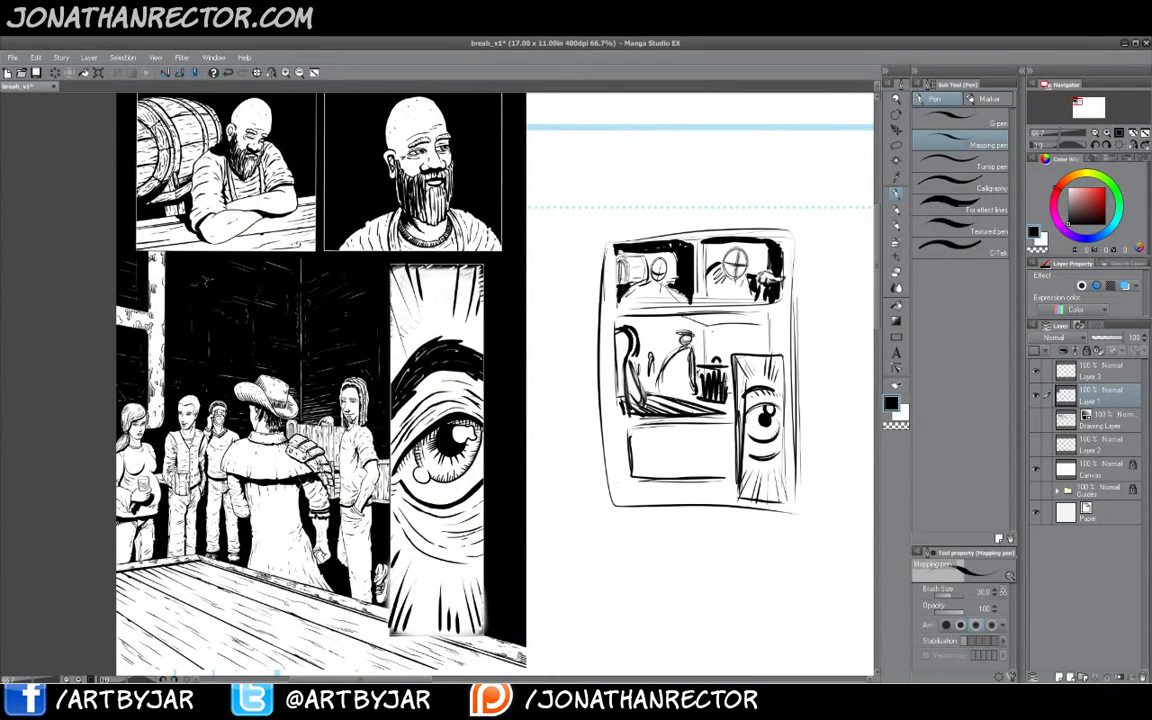
pyautogui.moveTo(722, 338)
pyautogui.mouseDown()
pyautogui.moveTo(706, 350)
pyautogui.moveTo(744, 353)
pyautogui.moveTo(769, 338)
pyautogui.moveTo(762, 349)
pyautogui.moveTo(724, 326)
pyautogui.moveTo(705, 348)
pyautogui.moveTo(738, 324)
pyautogui.moveTo(770, 350)
pyautogui.moveTo(750, 354)
pyautogui.moveTo(706, 327)
pyautogui.moveTo(712, 316)
pyautogui.moveTo(756, 324)
pyautogui.mouseUp()
pyautogui.moveTo(670, 290)
pyautogui.mouseDown()
pyautogui.moveTo(690, 283)
pyautogui.moveTo(624, 280)
pyautogui.mouseUp()
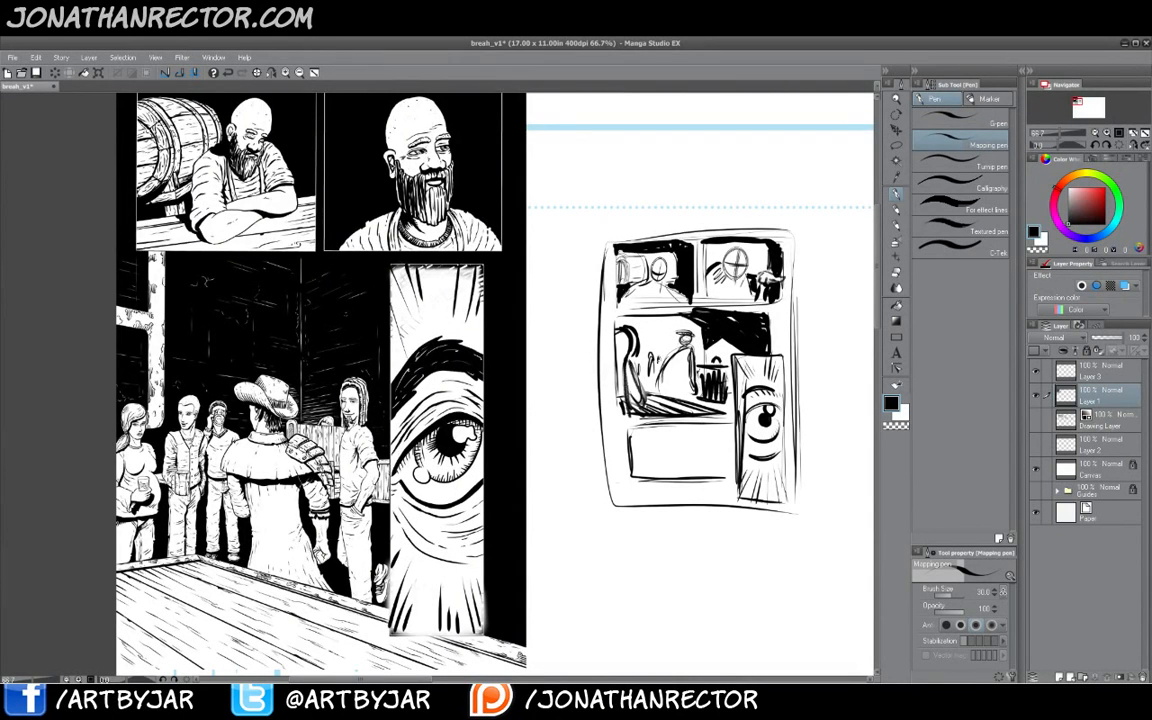
pyautogui.moveTo(644, 358)
pyautogui.mouseDown()
pyautogui.moveTo(637, 380)
pyautogui.moveTo(649, 394)
pyautogui.mouseUp()
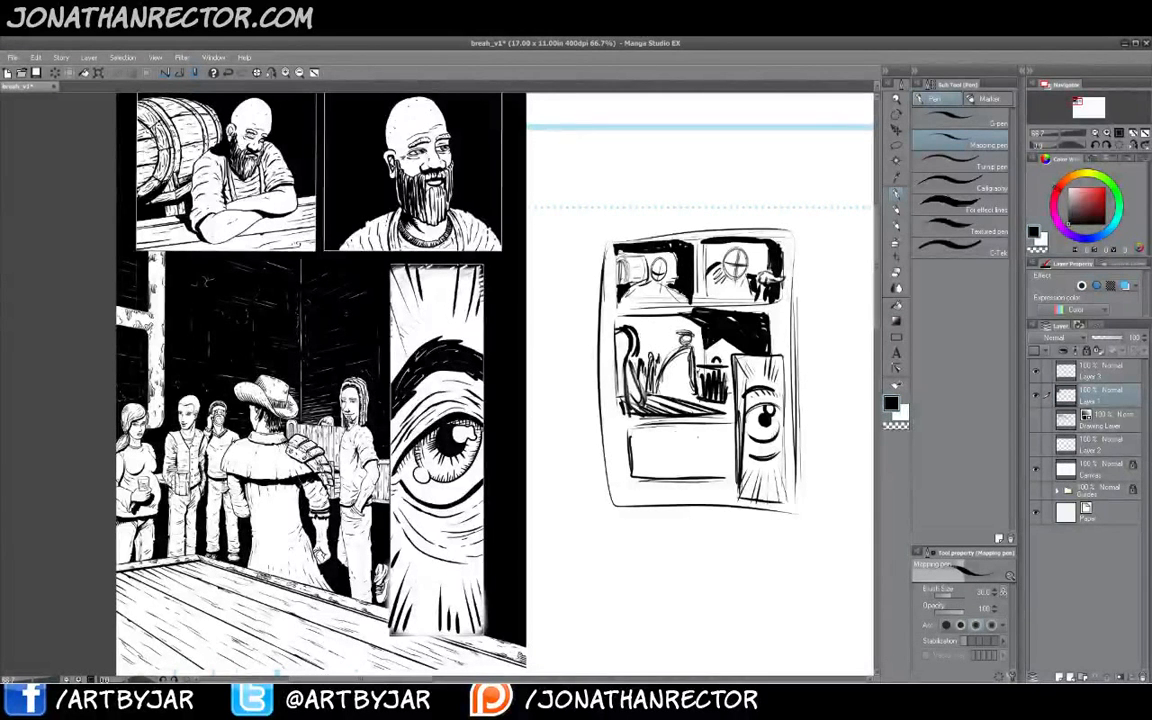
pyautogui.moveTo(690, 456)
pyautogui.mouseDown()
pyautogui.moveTo(681, 434)
pyautogui.moveTo(669, 463)
pyautogui.moveTo(692, 467)
pyautogui.moveTo(657, 447)
pyautogui.moveTo(671, 426)
pyautogui.moveTo(696, 456)
pyautogui.moveTo(664, 477)
pyautogui.moveTo(731, 440)
pyautogui.moveTo(710, 473)
pyautogui.moveTo(642, 475)
pyautogui.mouseUp()
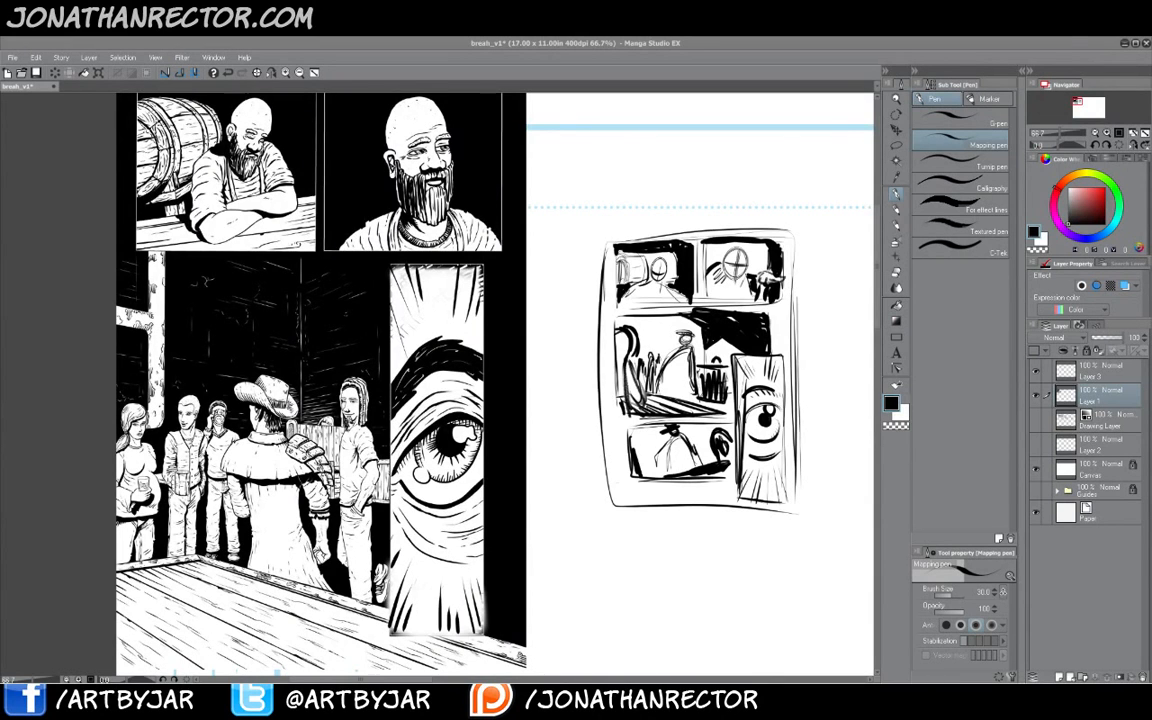
# - Hide the comic layers, paste the inked Thor drawing and scale it up
pyautogui.click(1037, 397)
pyautogui.click(1036, 373)
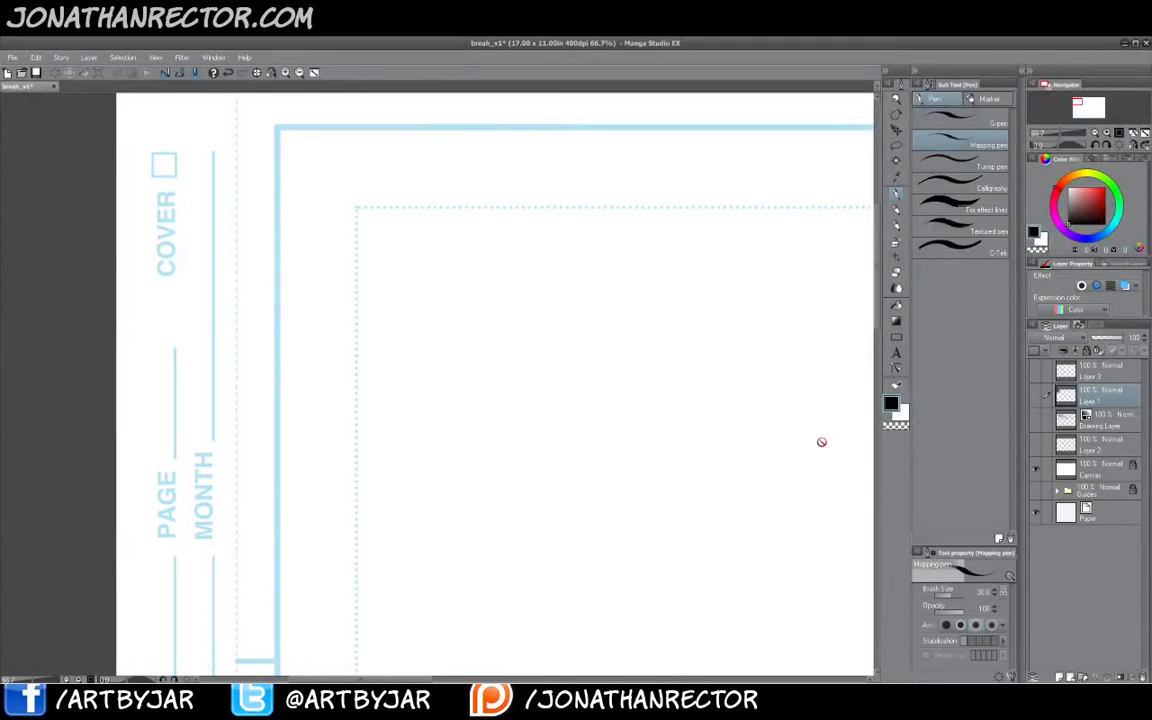
pyautogui.hotkey('ctrl', 'v')
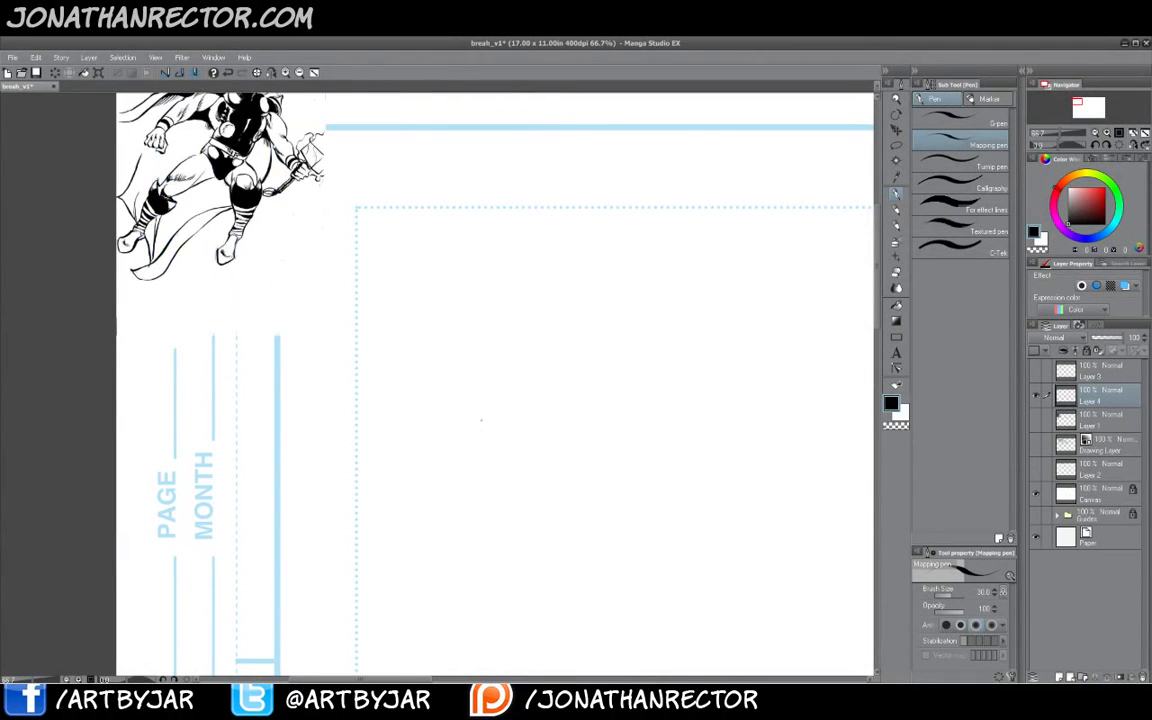
pyautogui.hotkey('ctrl', 't')
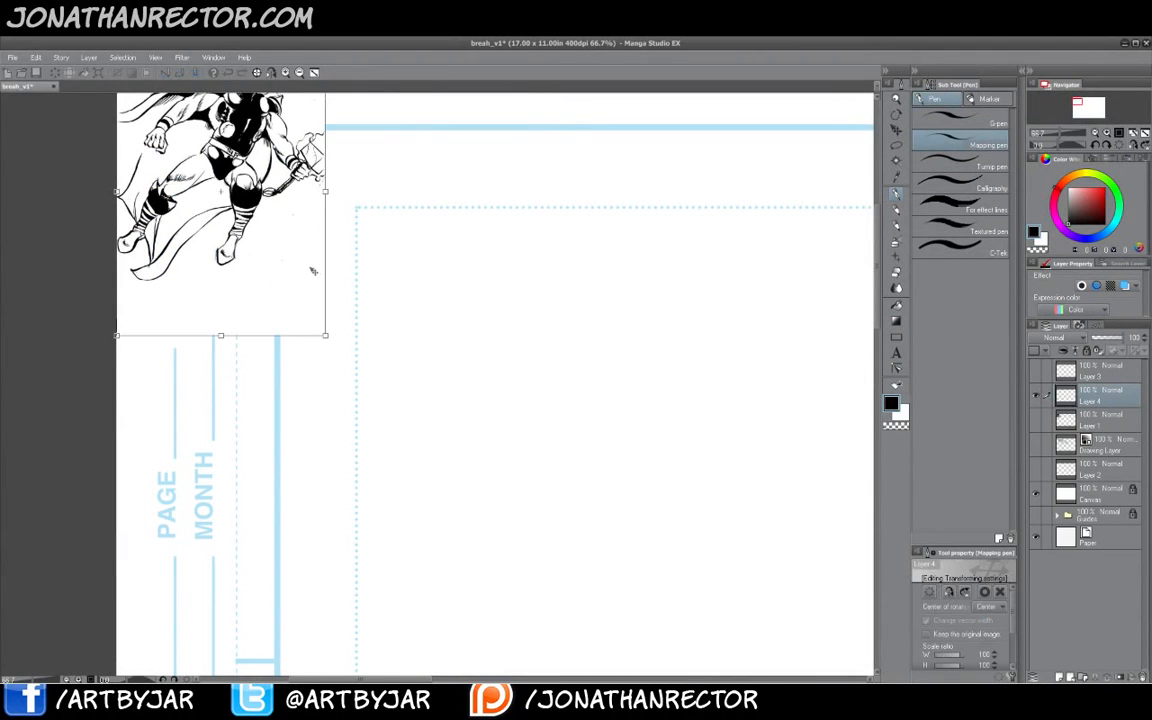
pyautogui.moveTo(336, 349); pyautogui.dragTo(668, 620)
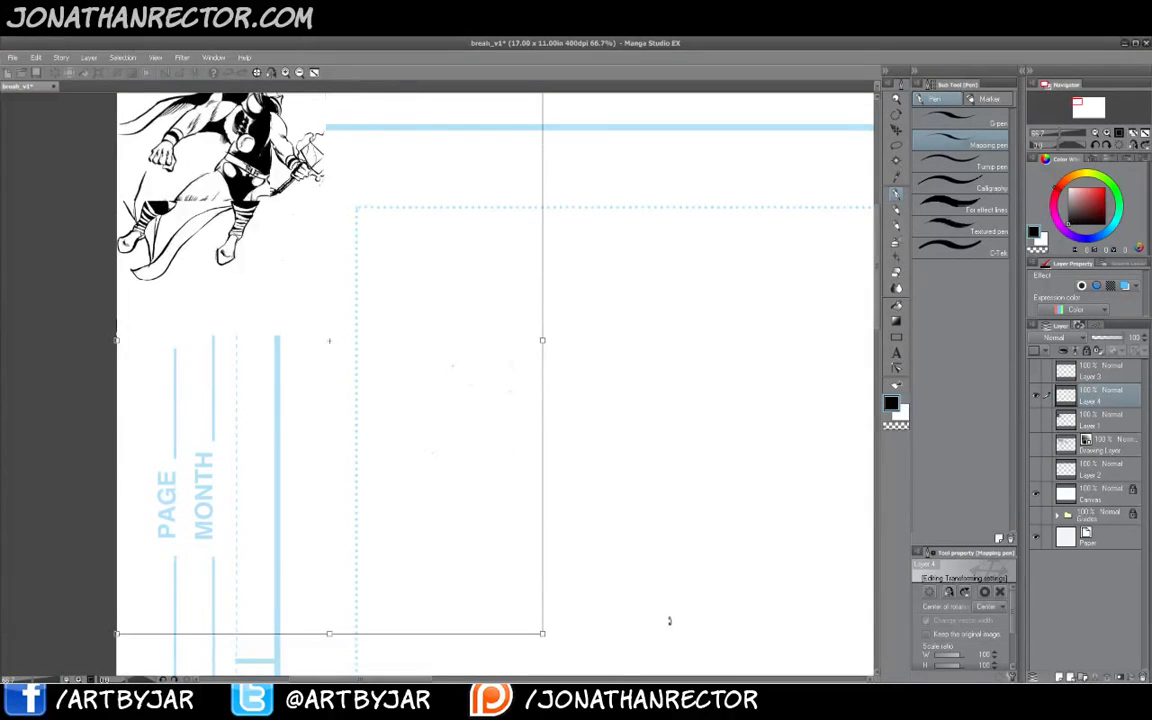
pyautogui.press('Return')
# - Move the pasted Thor drawing onto the left page
pyautogui.moveTo(391, 369); pyautogui.dragTo(458, 477)
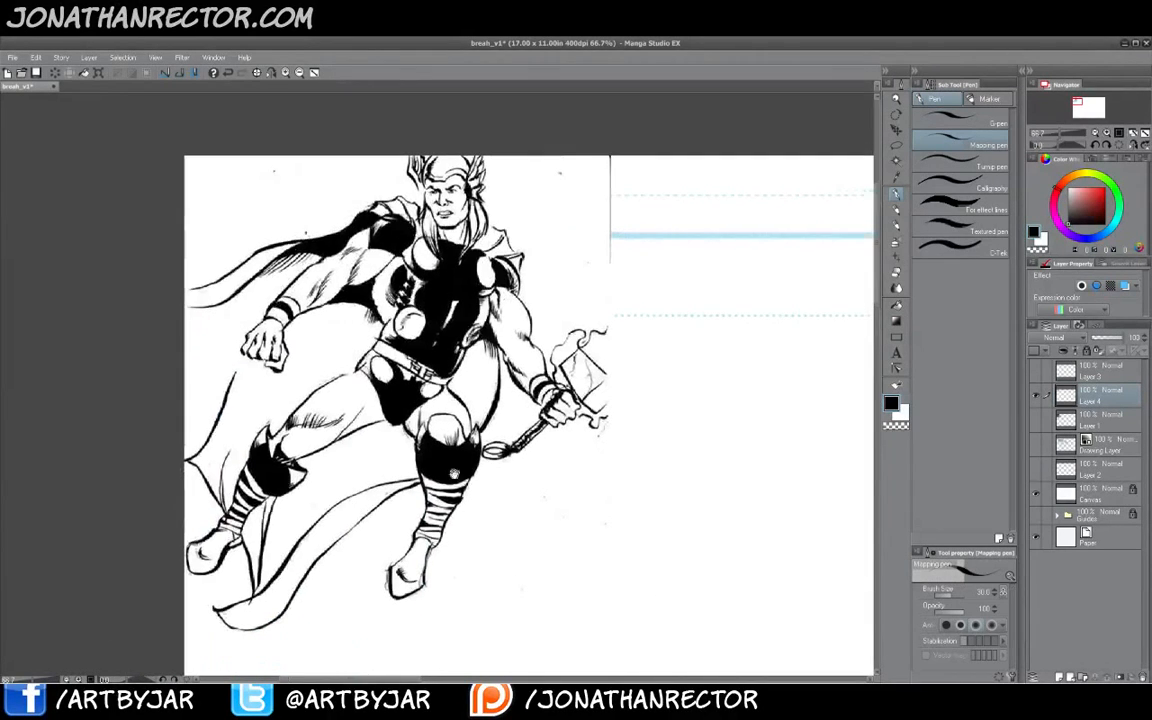
pyautogui.press('k')
pyautogui.moveTo(392, 379); pyautogui.dragTo(667, 502)
pyautogui.moveTo(579, 406); pyautogui.dragTo(619, 430)
pyautogui.moveTo(614, 492); pyautogui.dragTo(633, 504)
pyautogui.moveTo(662, 569); pyautogui.dragTo(258, 429)
# - Duplicate the Thor layer, move the copy onto the right page and give it a blue layer color
pyautogui.moveTo(1100, 400); pyautogui.dragTo(1058, 677)
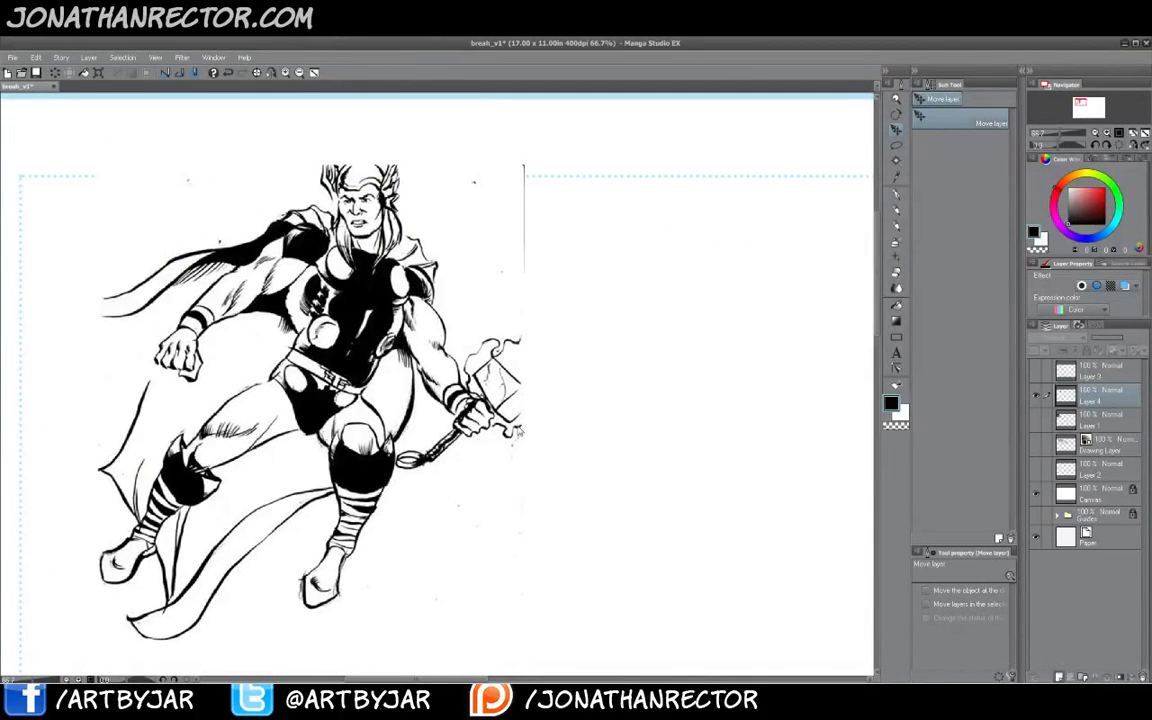
pyautogui.moveTo(273, 390); pyautogui.dragTo(772, 450)
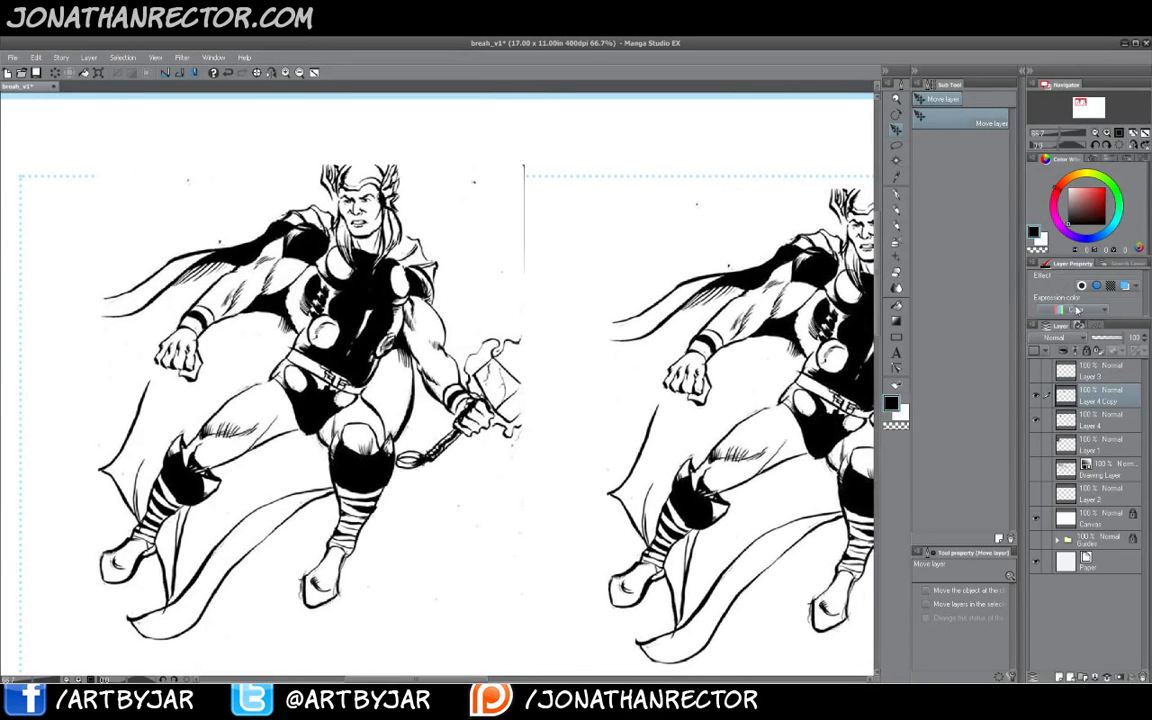
pyautogui.click(1110, 286)
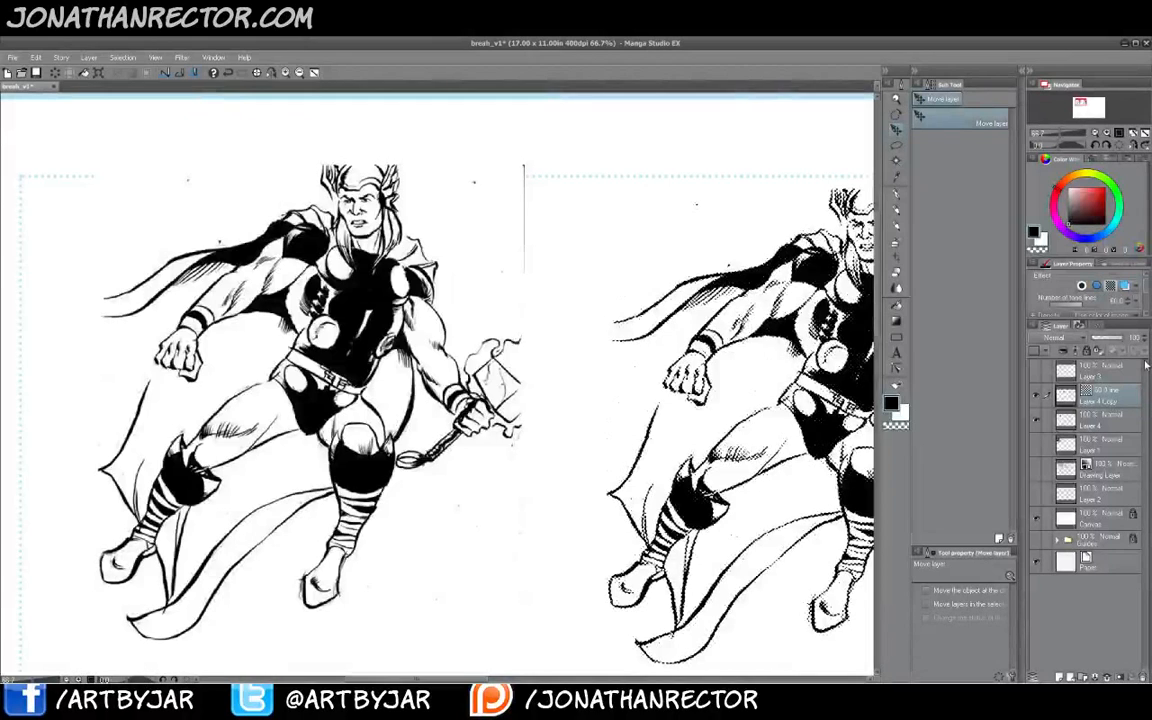
pyautogui.click(1125, 286)
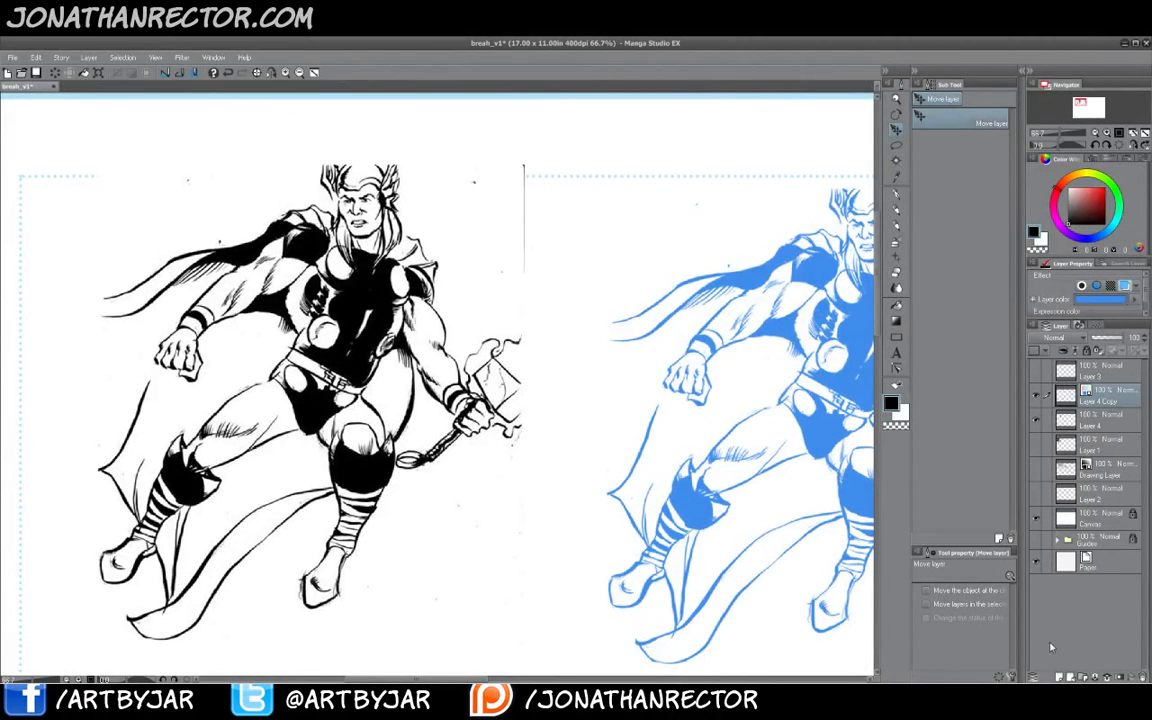
# - Create a new layer above the blue copy and lower the copy's opacity to 43%
pyautogui.hotkey('ctrl', 'shift', 'n')
pyautogui.click(1104, 418)
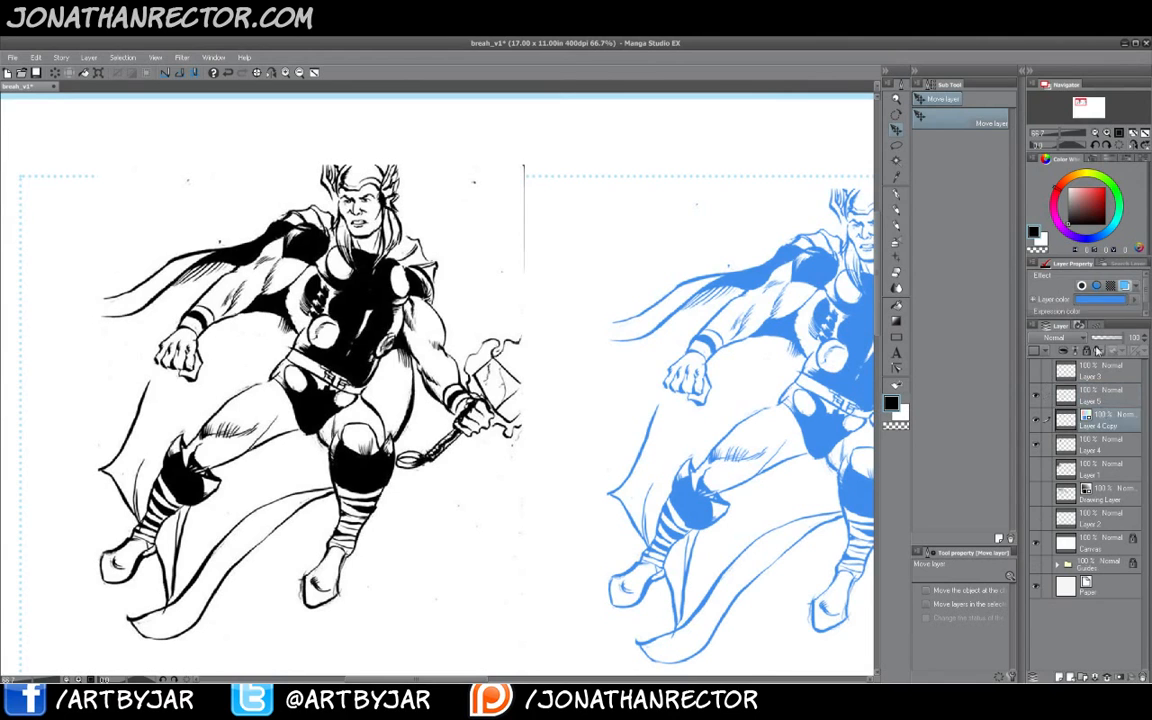
pyautogui.click(1105, 338)
pyautogui.click(1104, 397)
pyautogui.moveTo(292, 475); pyautogui.dragTo(350, 454)
pyautogui.press('p')
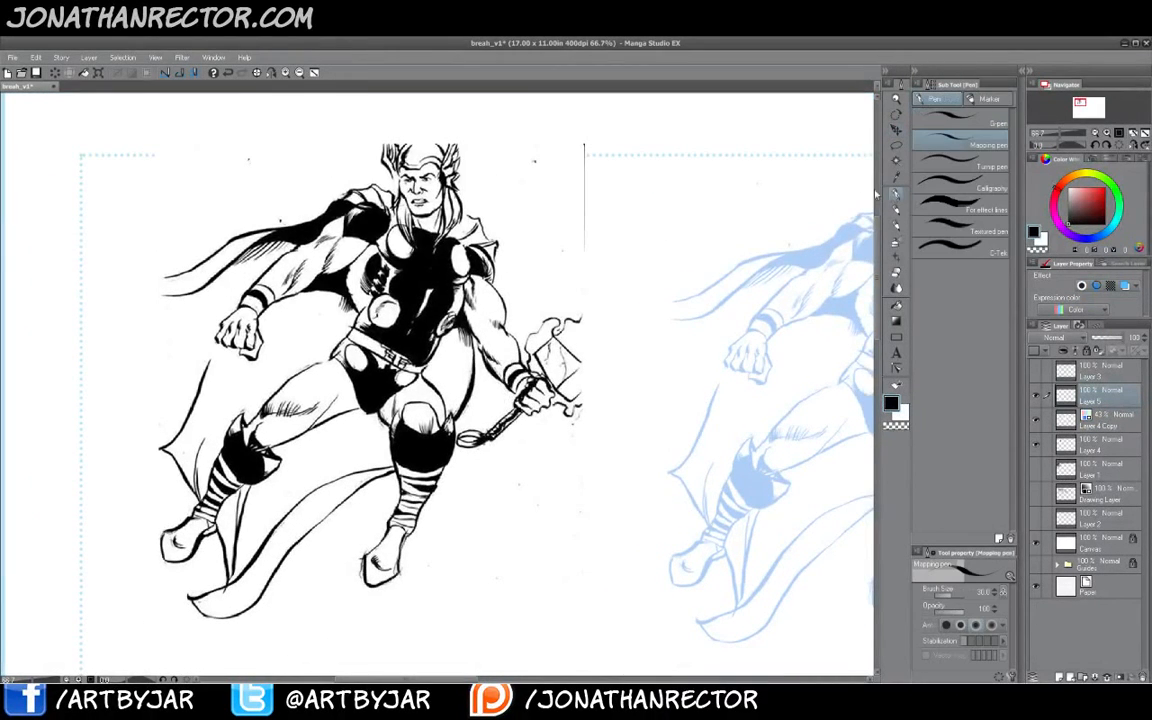
# - Draw a small test stroke on the new layer above the blue copy and hide the side panels
pyautogui.moveTo(652, 152); pyautogui.dragTo(690, 155)
pyautogui.press('Tab')
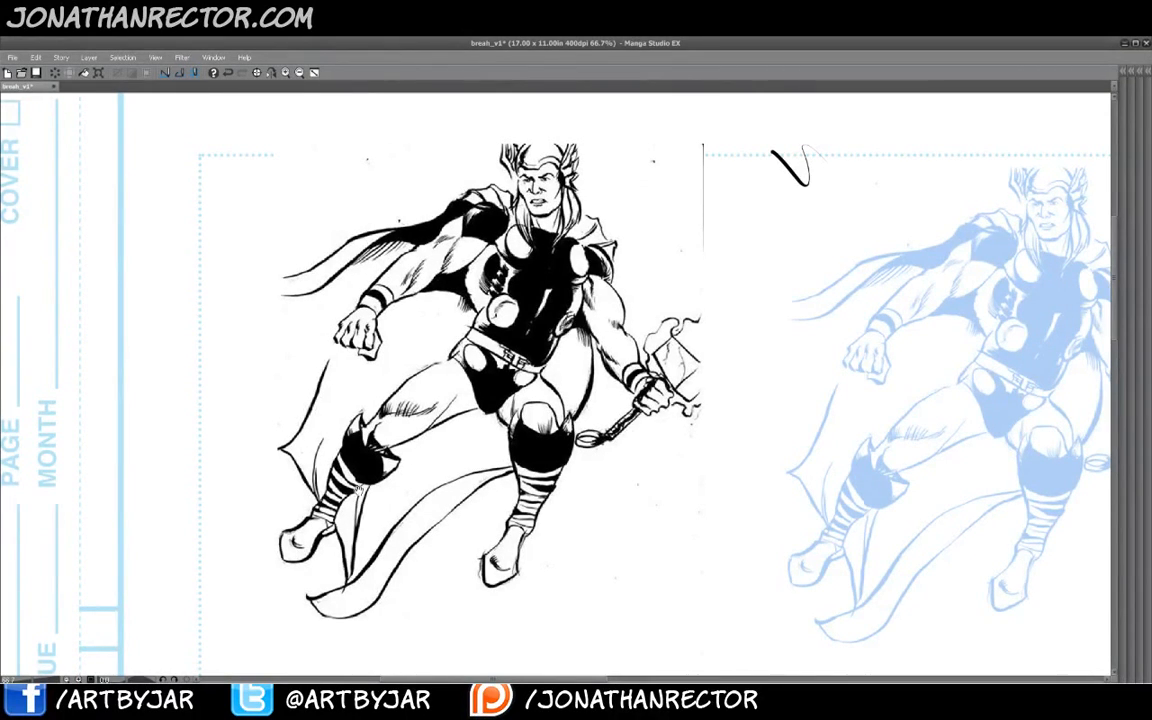
pyautogui.moveTo(426, 378); pyautogui.dragTo(326, 361)
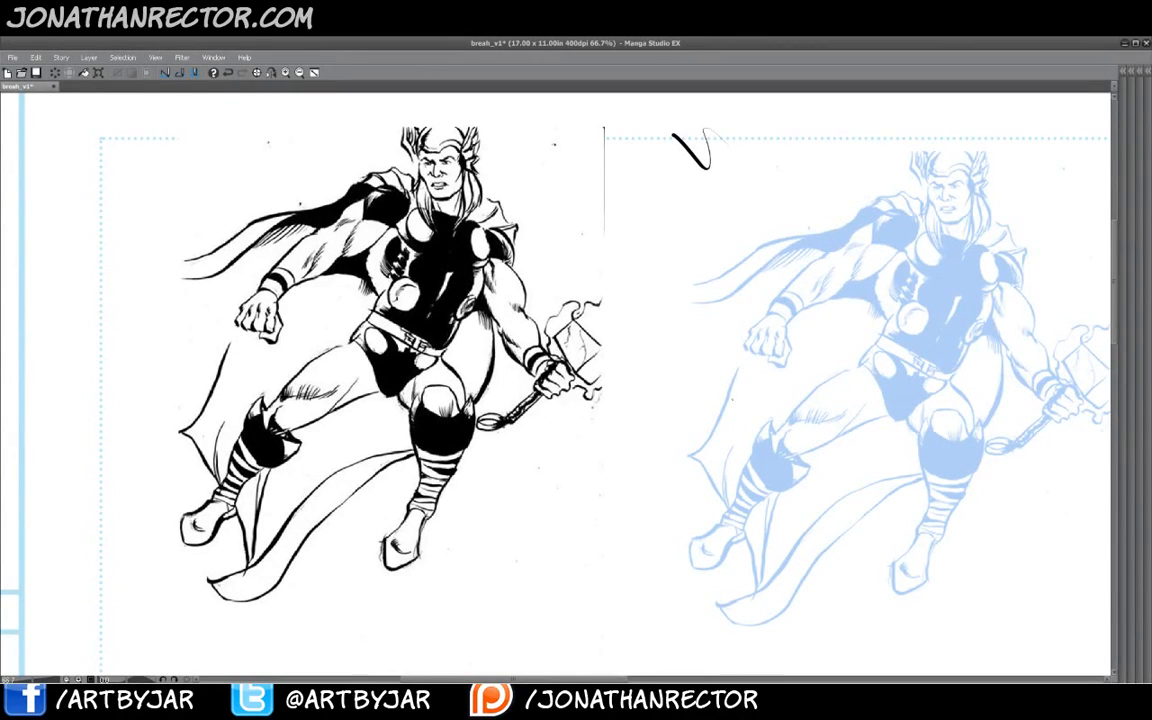
pyautogui.moveTo(713, 403); pyautogui.dragTo(620, 426)
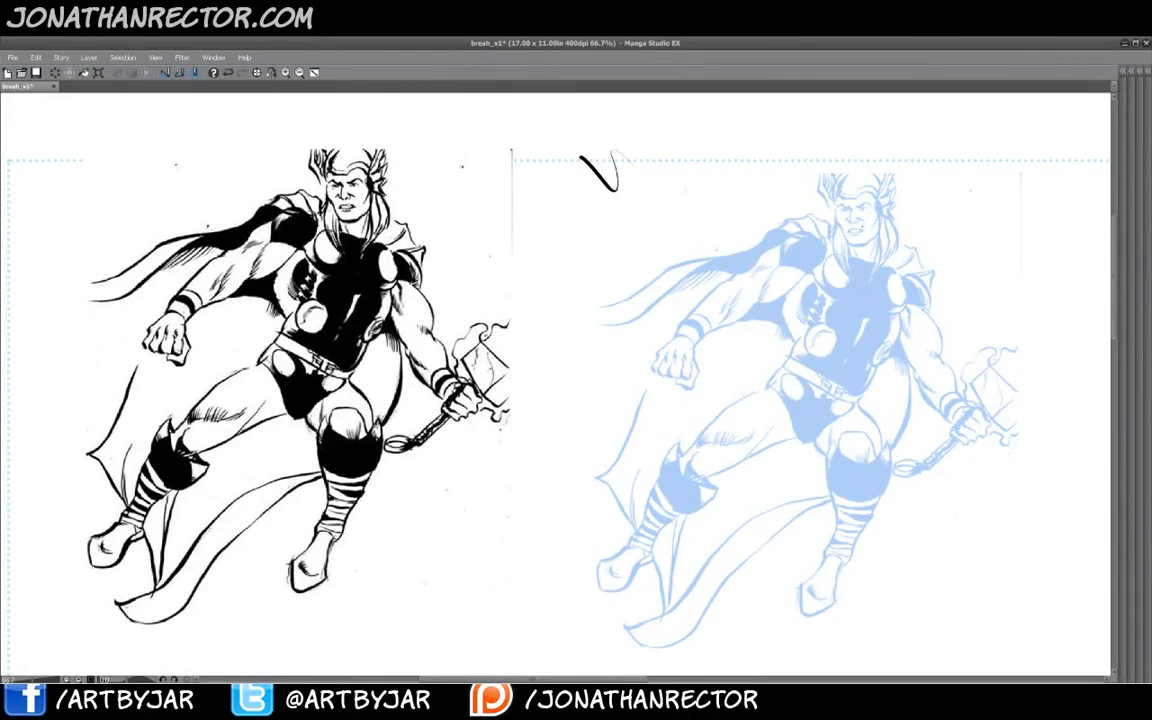
pyautogui.scroll(-1, 462, 350)
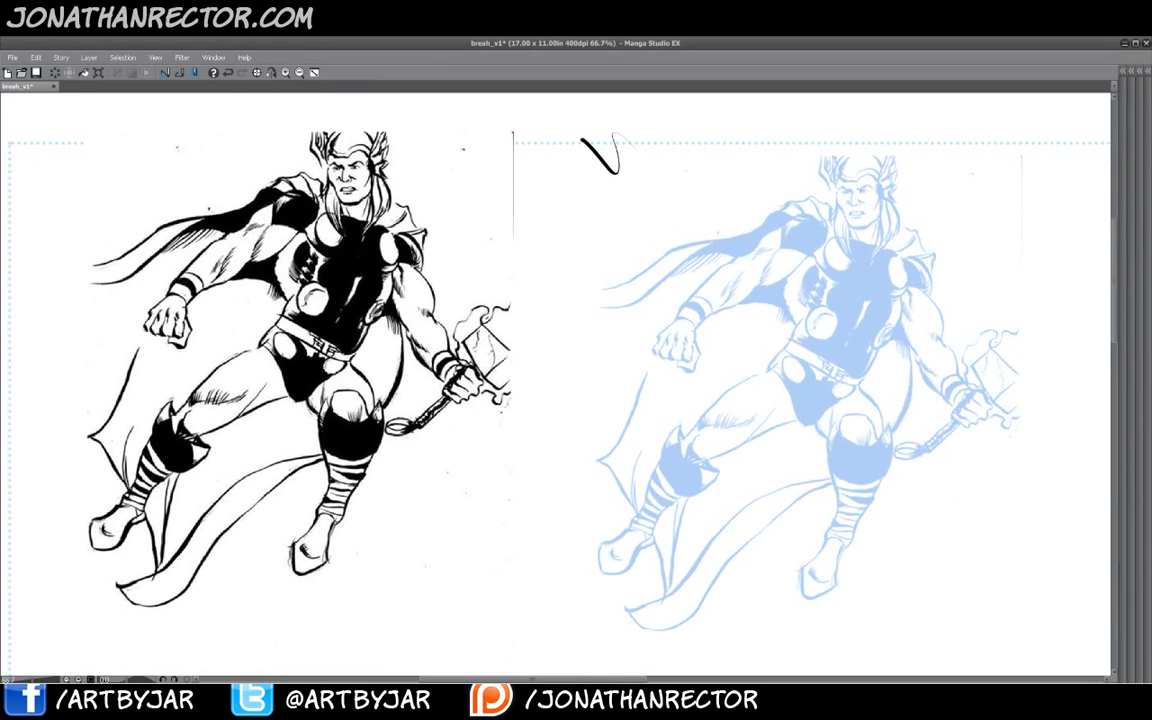
# - Draw a long curve across the blue figure and undo it
pyautogui.moveTo(875, 238)
pyautogui.mouseDown()
pyautogui.moveTo(835, 358)
pyautogui.moveTo(705, 485)
pyautogui.moveTo(490, 608)
pyautogui.mouseUp()
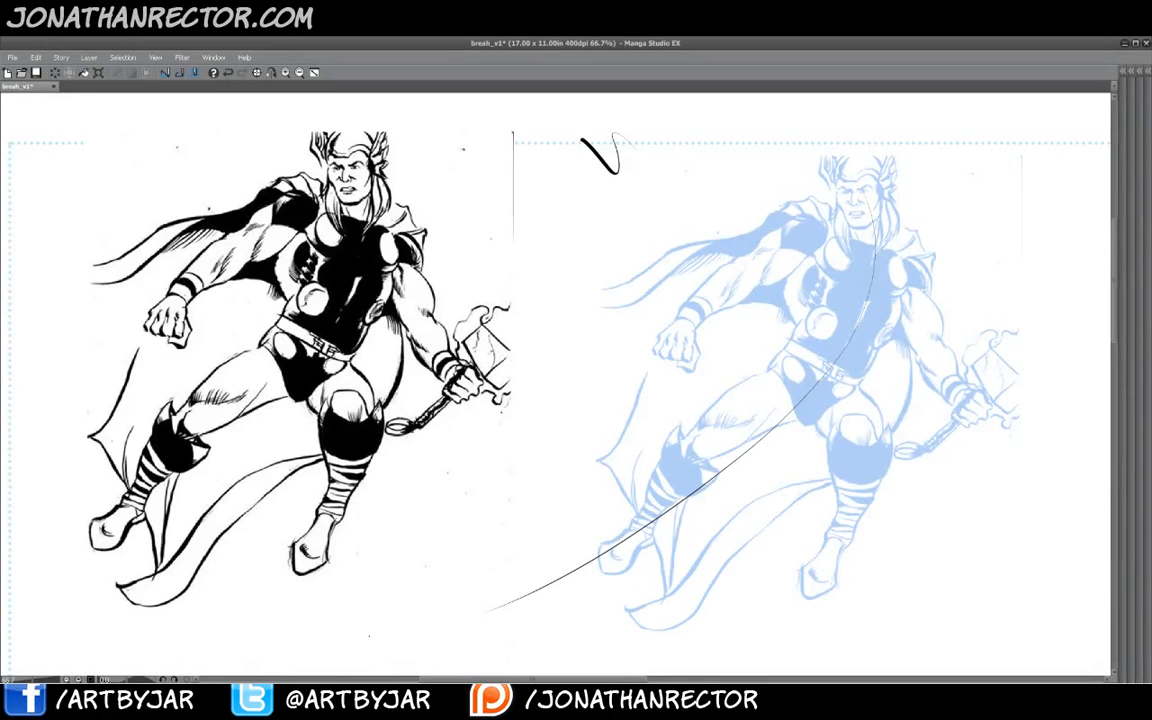
pyautogui.hotkey('ctrl', 'z')
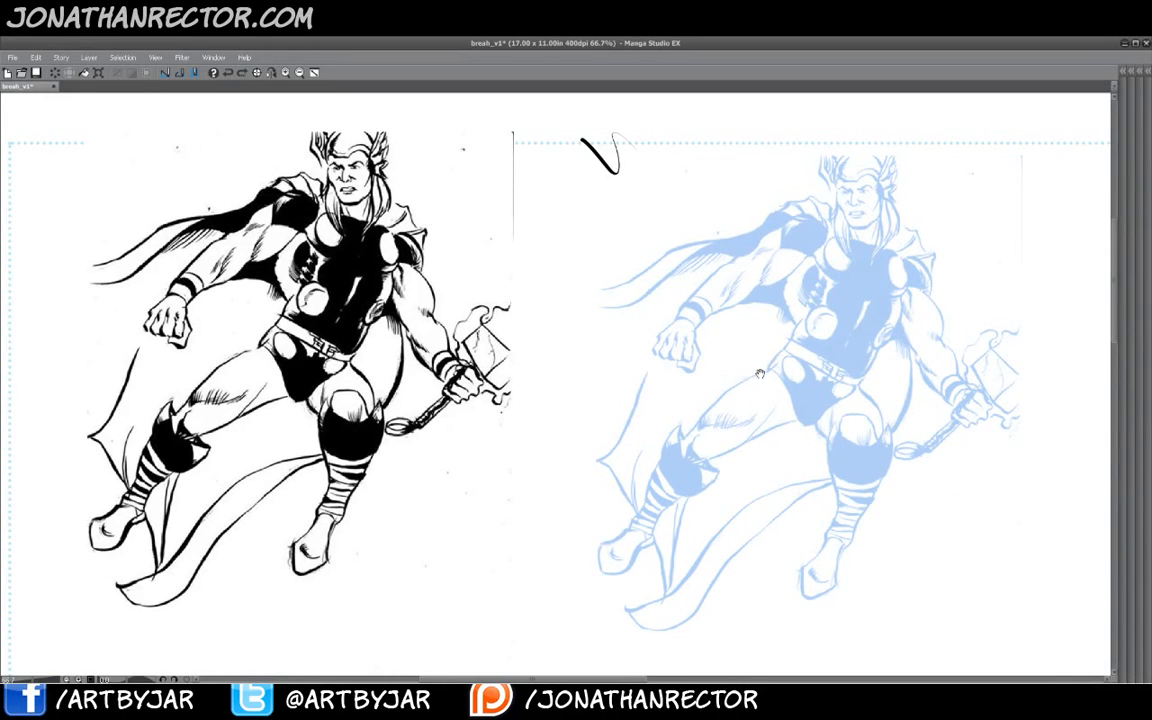
# - Lasso Thor's head on the blue copy layer and scale it down to about 91% with a free transform
pyautogui.press('Tab')
pyautogui.click(1103, 421)
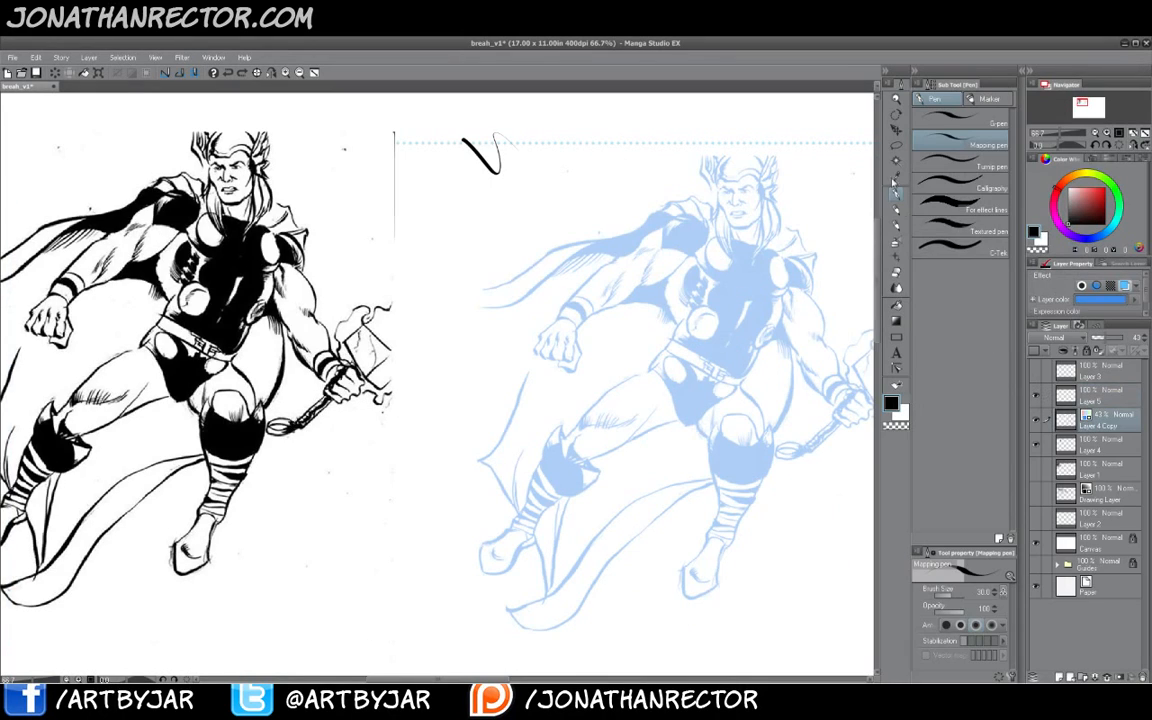
pyautogui.click(897, 146)
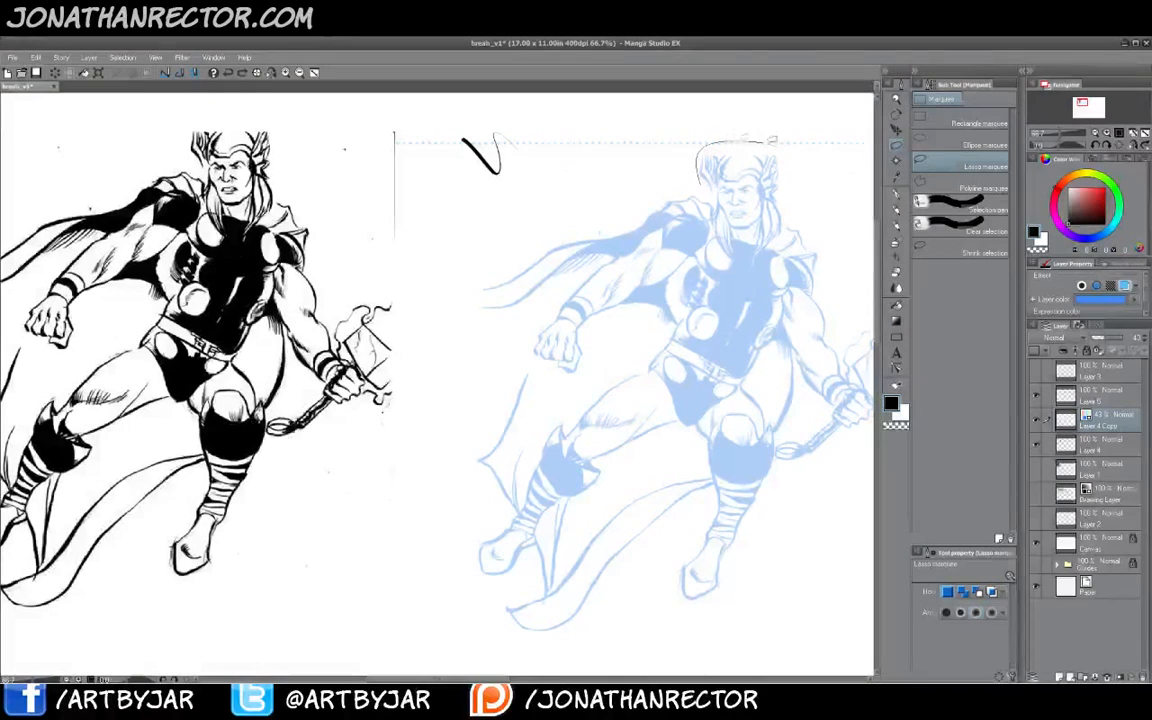
pyautogui.moveTo(698, 185)
pyautogui.mouseDown()
pyautogui.moveTo(745, 142)
pyautogui.moveTo(778, 238)
pyautogui.moveTo(722, 244)
pyautogui.moveTo(705, 225)
pyautogui.mouseUp()
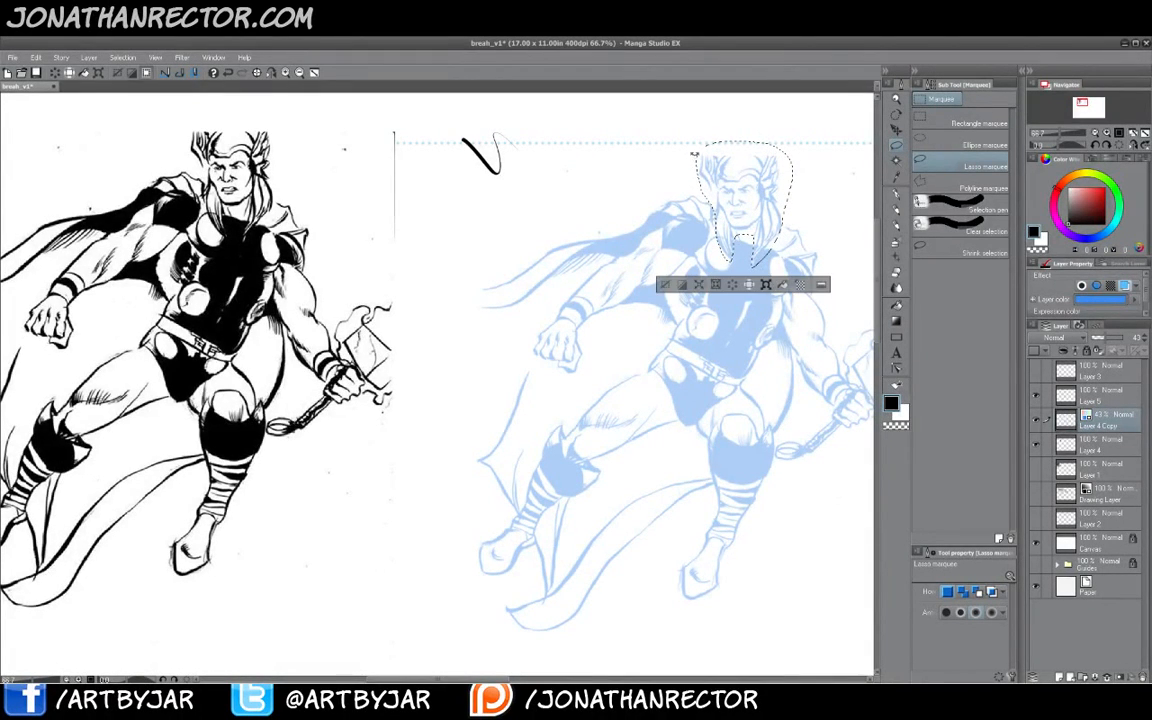
pyautogui.hotkey('ctrl', 't')
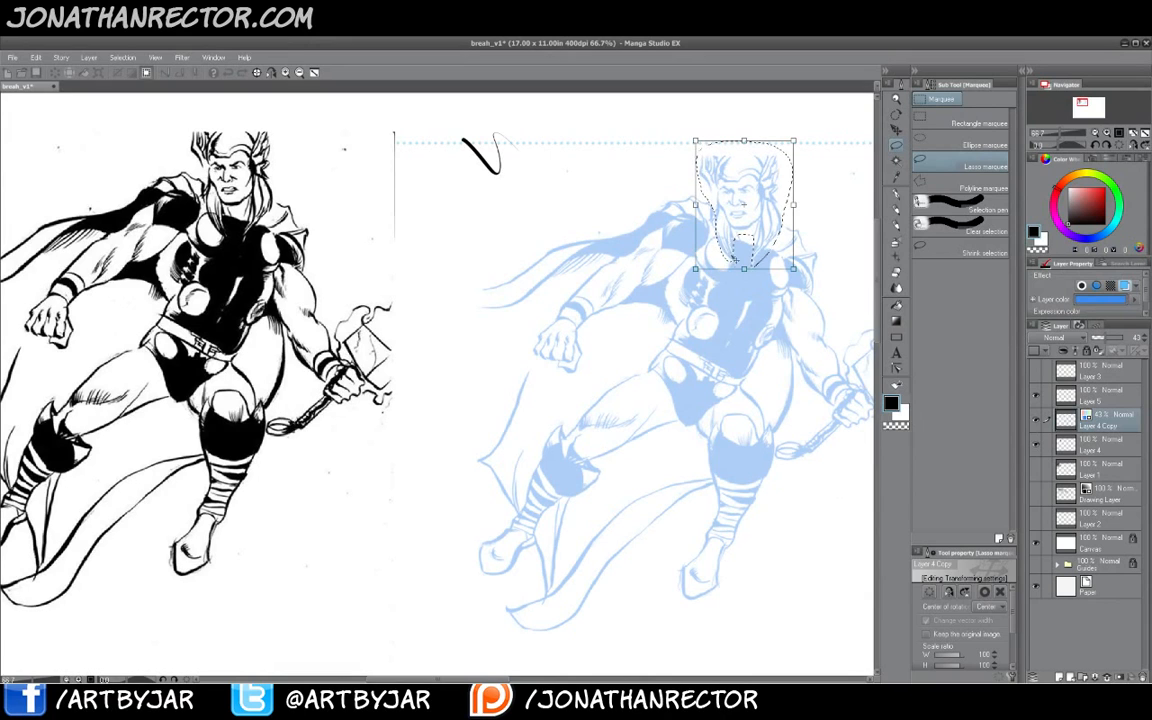
pyautogui.moveTo(694, 141); pyautogui.dragTo(704, 153)
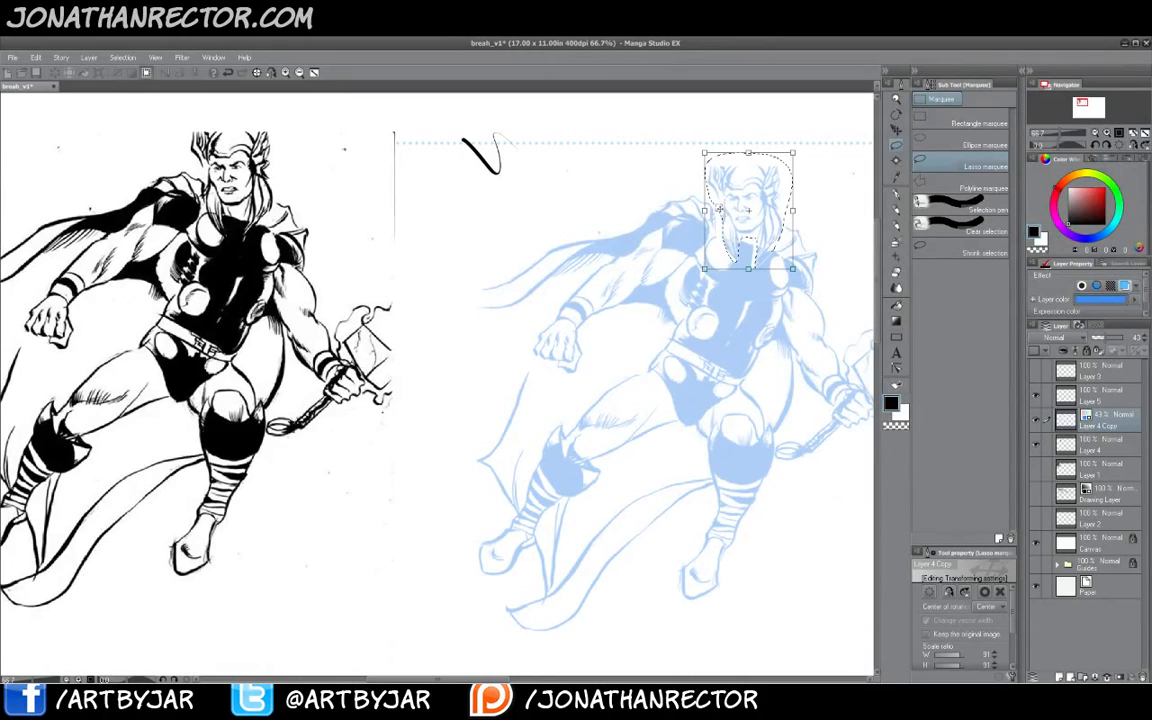
pyautogui.press('Return')
pyautogui.click(675, 280)
# - Switch to the layer above the blue copy and rough in the extended left leg and boot with pen strokes
pyautogui.click(1088, 396)
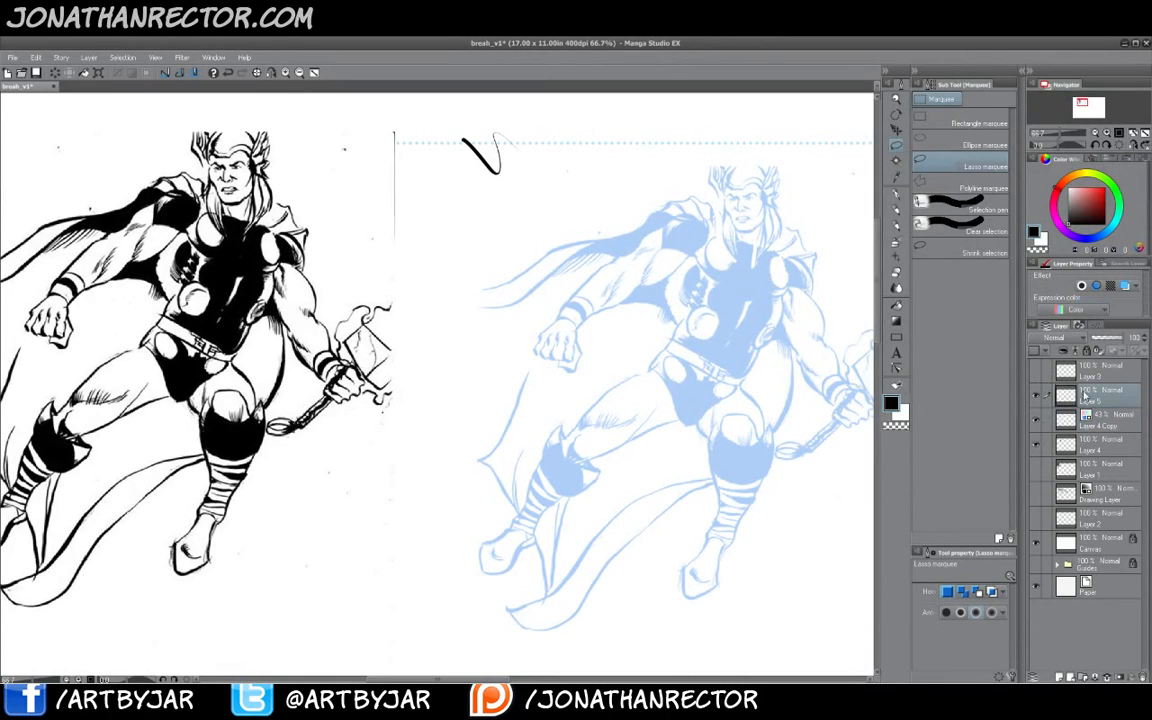
pyautogui.click(891, 192)
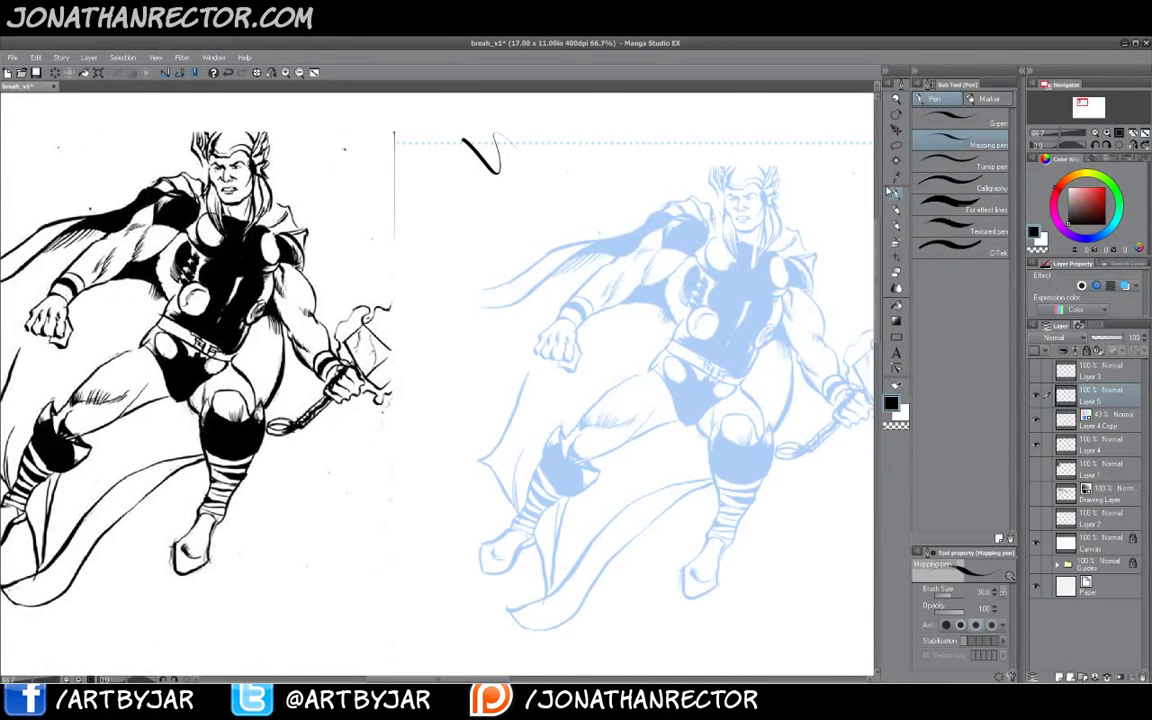
pyautogui.moveTo(610, 452); pyautogui.dragTo(620, 445)
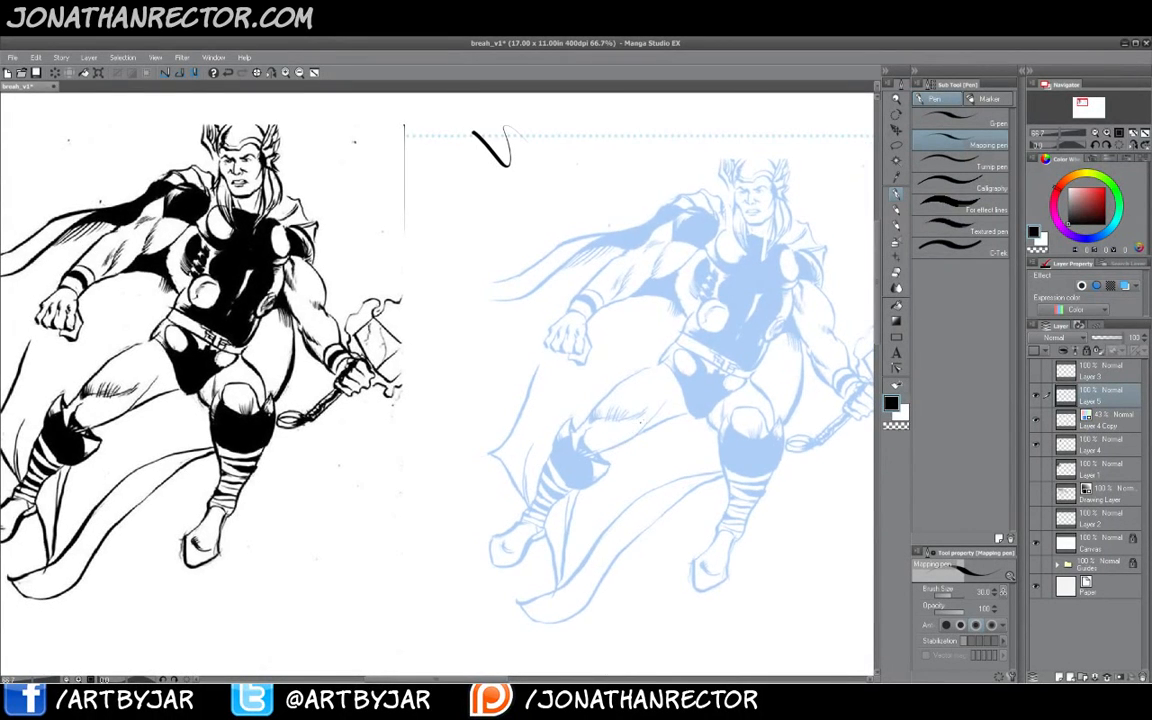
pyautogui.moveTo(687, 403); pyautogui.dragTo(660, 373)
pyautogui.moveTo(551, 421); pyautogui.dragTo(538, 400)
pyautogui.moveTo(647, 349)
pyautogui.mouseDown()
pyautogui.moveTo(566, 408)
pyautogui.moveTo(556, 427)
pyautogui.moveTo(576, 445)
pyautogui.moveTo(552, 428)
pyautogui.mouseUp()
pyautogui.moveTo(613, 367); pyautogui.dragTo(558, 416)
pyautogui.moveTo(676, 388)
pyautogui.mouseDown()
pyautogui.moveTo(582, 434)
pyautogui.moveTo(500, 521)
pyautogui.mouseUp()
pyautogui.moveTo(538, 435)
pyautogui.mouseDown()
pyautogui.moveTo(568, 388)
pyautogui.moveTo(578, 410)
pyautogui.moveTo(549, 398)
pyautogui.moveTo(508, 484)
pyautogui.mouseUp()
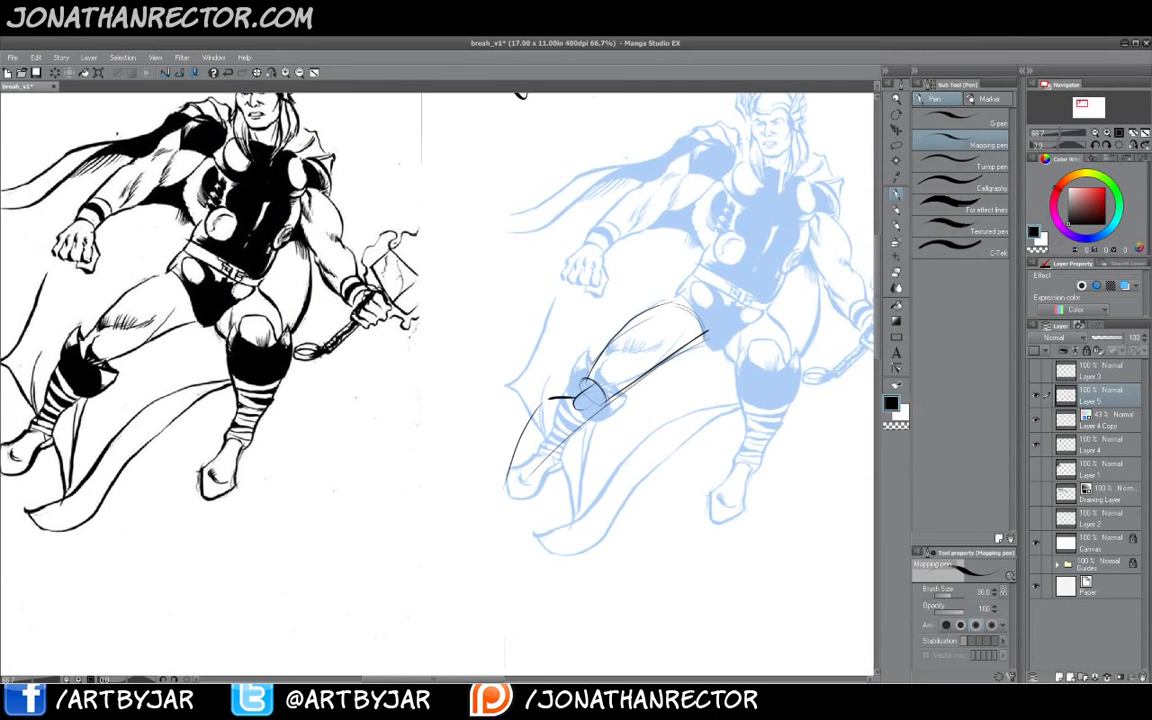
pyautogui.moveTo(600, 411); pyautogui.dragTo(490, 518)
pyautogui.moveTo(526, 443)
pyautogui.mouseDown()
pyautogui.moveTo(456, 524)
pyautogui.moveTo(503, 508)
pyautogui.moveTo(438, 550)
pyautogui.mouseUp()
pyautogui.moveTo(504, 506); pyautogui.dragTo(497, 526)
pyautogui.moveTo(497, 526); pyautogui.dragTo(452, 543)
pyautogui.moveTo(466, 372)
pyautogui.mouseDown()
pyautogui.moveTo(332, 399)
pyautogui.moveTo(303, 419)
pyautogui.mouseUp()
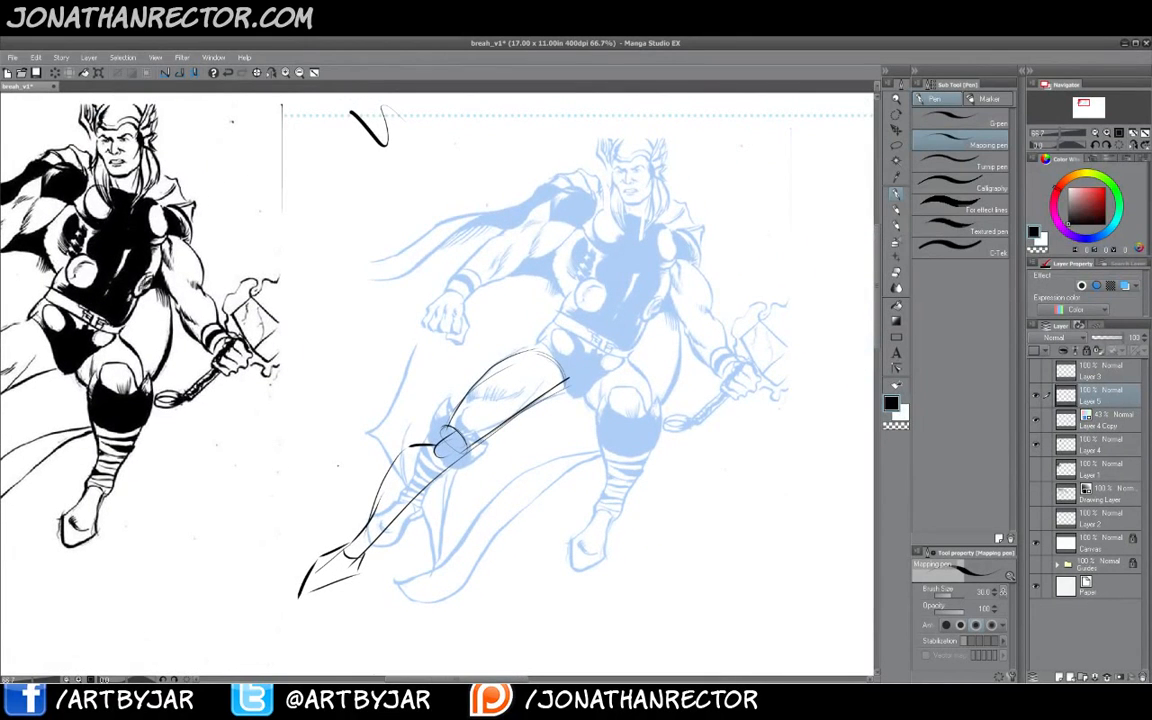
# - Erase the blue knee shape under the new extended leg on the blue copy layer
pyautogui.click(1104, 424)
pyautogui.press('e')
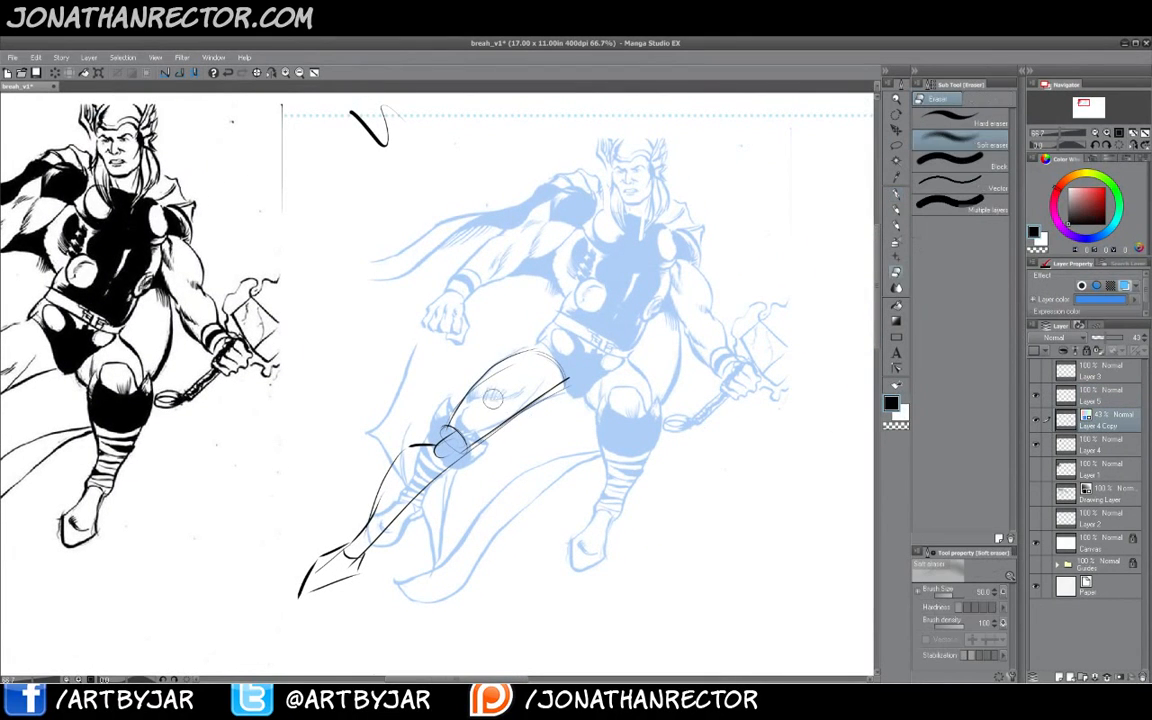
pyautogui.moveTo(510, 368)
pyautogui.mouseDown()
pyautogui.moveTo(542, 396)
pyautogui.moveTo(522, 407)
pyautogui.moveTo(457, 400)
pyautogui.moveTo(353, 460)
pyautogui.moveTo(395, 507)
pyautogui.moveTo(506, 391)
pyautogui.moveTo(358, 543)
pyautogui.moveTo(369, 531)
pyautogui.mouseUp()
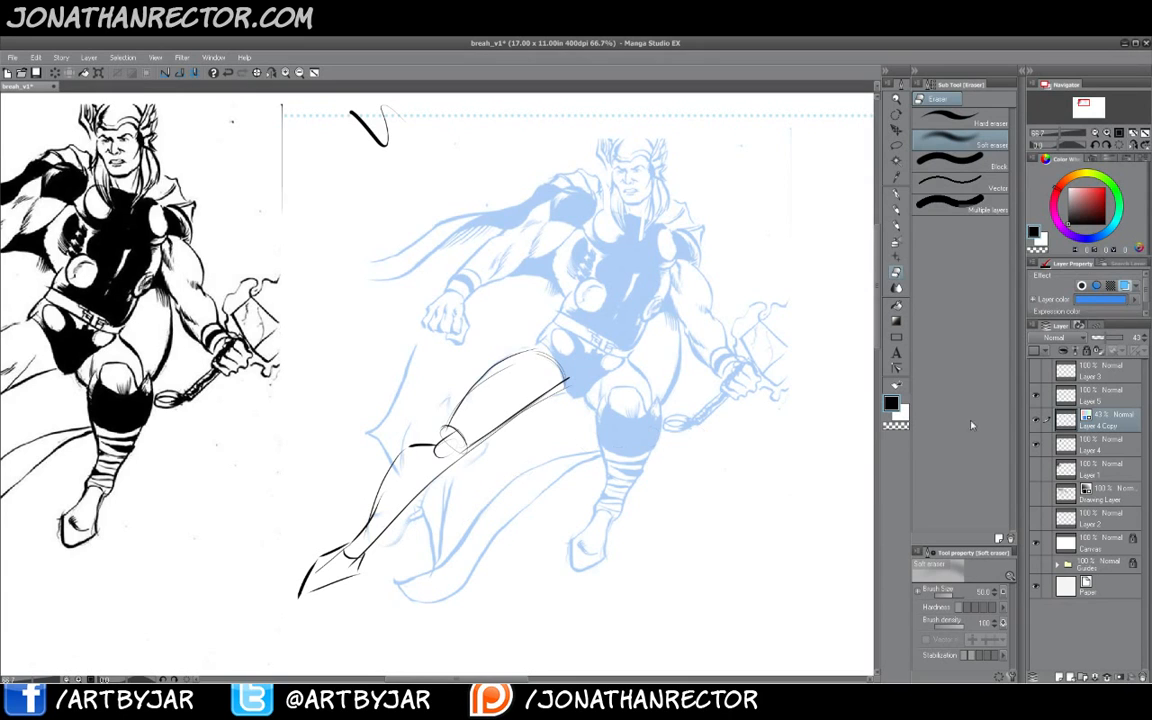
# - Return to the sketch layer and add contour and segment lines along the extended leg with the pen
pyautogui.click(1104, 401)
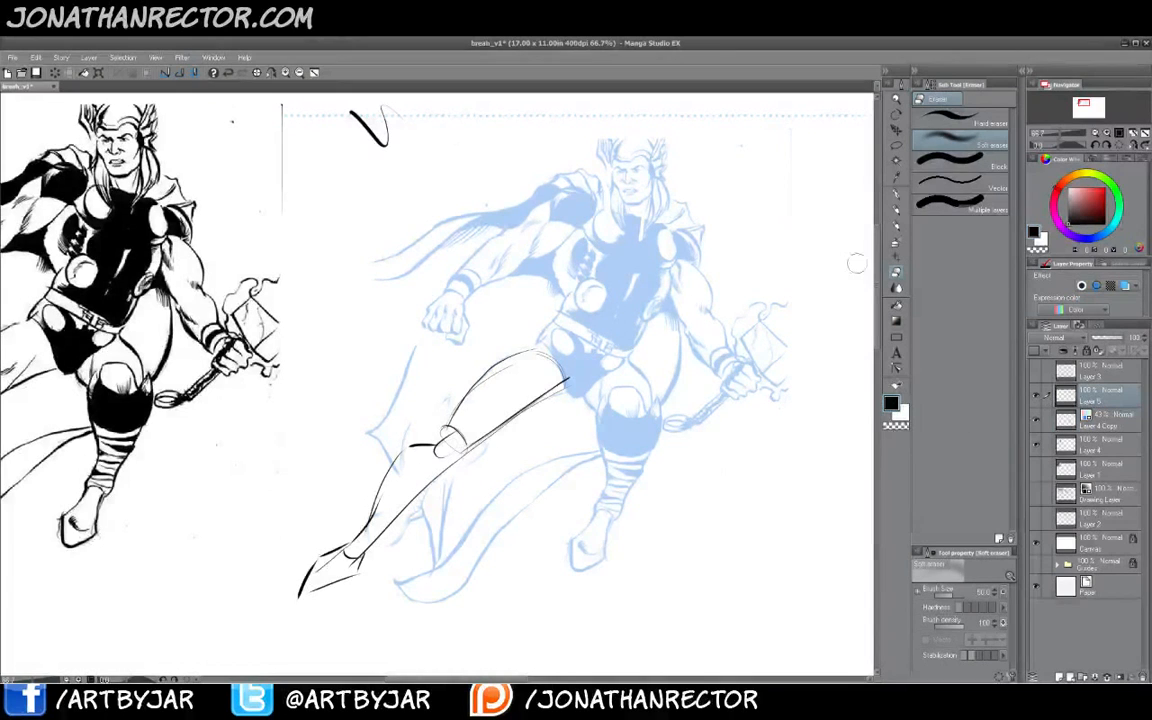
pyautogui.press('p')
pyautogui.moveTo(367, 398); pyautogui.dragTo(350, 410)
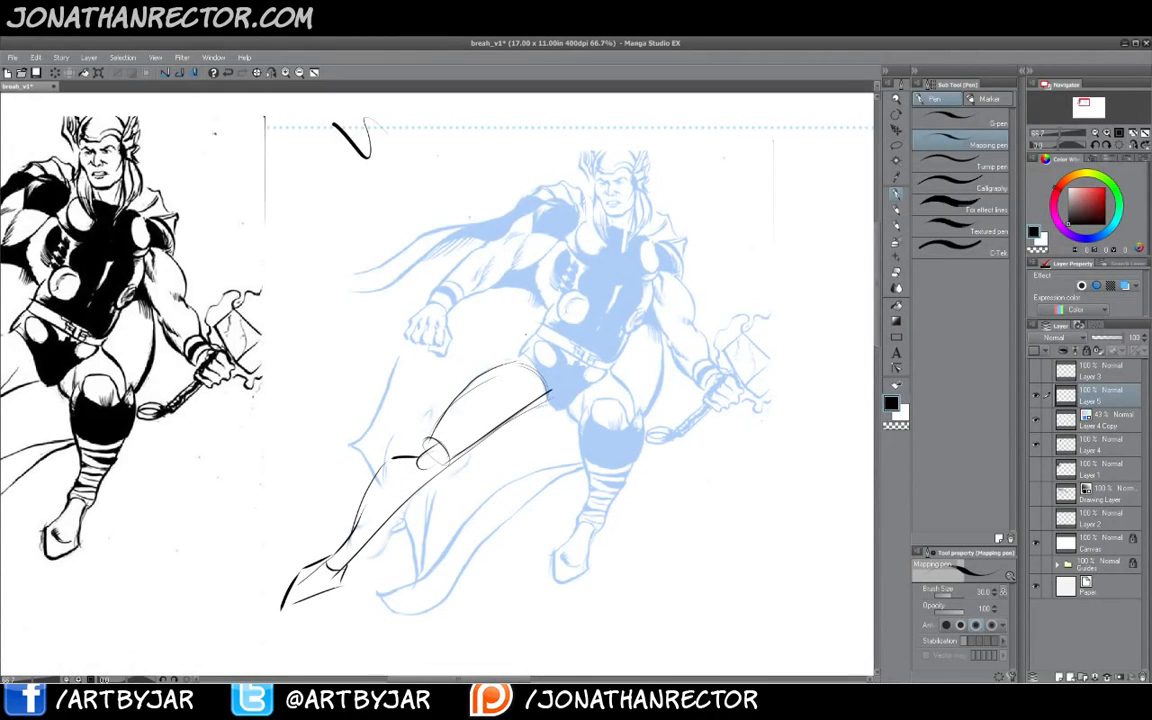
pyautogui.moveTo(467, 429)
pyautogui.mouseDown()
pyautogui.moveTo(441, 417)
pyautogui.moveTo(468, 389)
pyautogui.moveTo(521, 388)
pyautogui.moveTo(497, 368)
pyautogui.moveTo(545, 385)
pyautogui.mouseUp()
pyautogui.moveTo(425, 487); pyautogui.dragTo(389, 467)
pyautogui.moveTo(409, 513)
pyautogui.mouseDown()
pyautogui.moveTo(403, 484)
pyautogui.moveTo(370, 488)
pyautogui.mouseUp()
pyautogui.moveTo(383, 537)
pyautogui.mouseDown()
pyautogui.moveTo(384, 514)
pyautogui.moveTo(361, 515)
pyautogui.moveTo(334, 557)
pyautogui.moveTo(298, 581)
pyautogui.mouseUp()
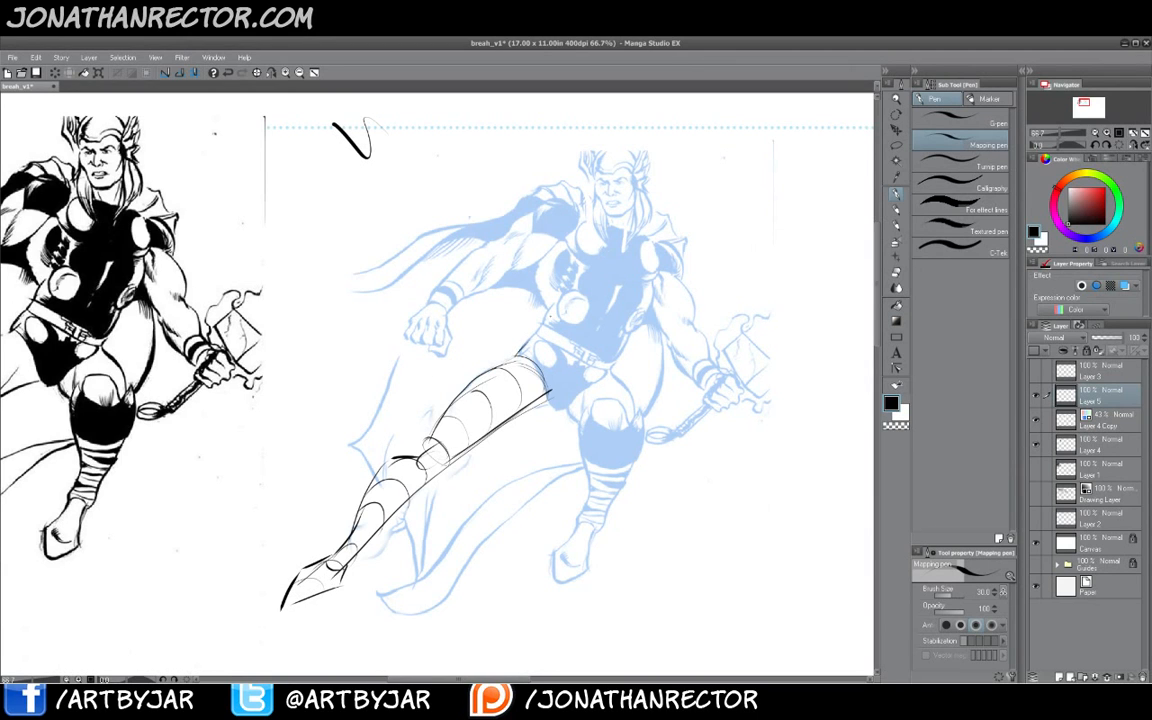
# - Sketch the bent right leg with a large round knee, shin and boot over the blue figure
pyautogui.moveTo(546, 394); pyautogui.dragTo(569, 405)
pyautogui.moveTo(555, 331)
pyautogui.mouseDown()
pyautogui.moveTo(616, 363)
pyautogui.moveTo(599, 397)
pyautogui.mouseUp()
pyautogui.moveTo(615, 369)
pyautogui.mouseDown()
pyautogui.moveTo(636, 440)
pyautogui.moveTo(592, 450)
pyautogui.moveTo(634, 457)
pyautogui.moveTo(572, 405)
pyautogui.moveTo(591, 447)
pyautogui.moveTo(582, 432)
pyautogui.mouseUp()
pyautogui.moveTo(640, 399)
pyautogui.mouseDown()
pyautogui.moveTo(624, 385)
pyautogui.moveTo(577, 418)
pyautogui.mouseUp()
pyautogui.moveTo(635, 446)
pyautogui.mouseDown()
pyautogui.moveTo(617, 480)
pyautogui.moveTo(603, 447)
pyautogui.moveTo(631, 450)
pyautogui.moveTo(642, 484)
pyautogui.mouseUp()
pyautogui.moveTo(642, 484); pyautogui.dragTo(595, 507)
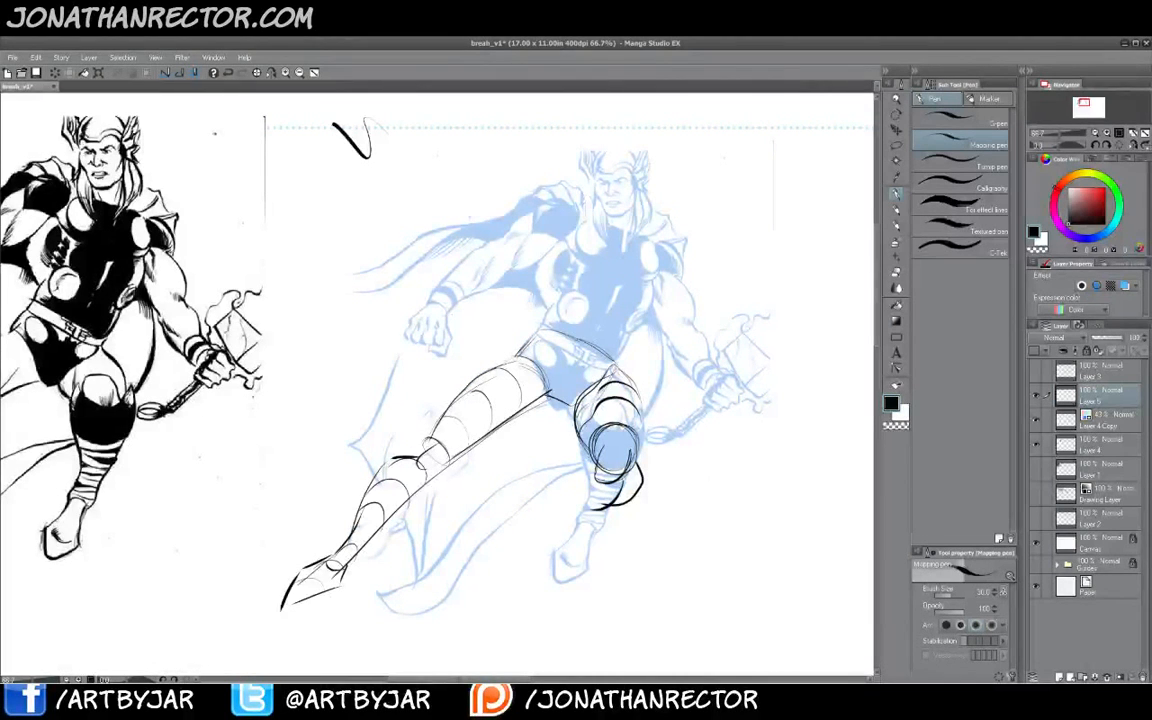
pyautogui.moveTo(592, 451)
pyautogui.mouseDown()
pyautogui.moveTo(571, 473)
pyautogui.moveTo(589, 479)
pyautogui.moveTo(600, 512)
pyautogui.mouseUp()
pyautogui.moveTo(582, 466)
pyautogui.mouseDown()
pyautogui.moveTo(636, 468)
pyautogui.moveTo(580, 473)
pyautogui.mouseUp()
pyautogui.moveTo(578, 479)
pyautogui.mouseDown()
pyautogui.moveTo(641, 483)
pyautogui.moveTo(590, 525)
pyautogui.mouseUp()
pyautogui.moveTo(586, 492); pyautogui.dragTo(556, 522)
pyautogui.moveTo(557, 520)
pyautogui.mouseDown()
pyautogui.moveTo(549, 554)
pyautogui.moveTo(593, 538)
pyautogui.moveTo(568, 557)
pyautogui.mouseUp()
pyautogui.moveTo(547, 552); pyautogui.dragTo(565, 560)
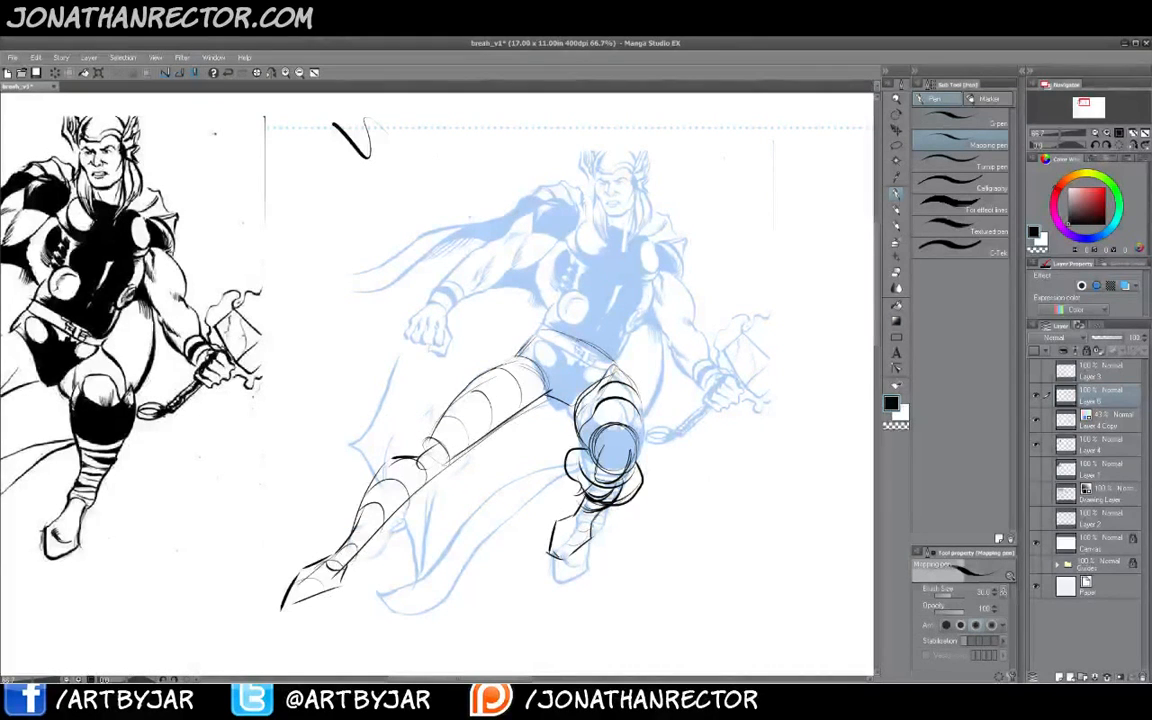
# - Refine the bent knee and add thigh contour lines to the extended leg
pyautogui.moveTo(630, 447); pyautogui.dragTo(617, 474)
pyautogui.moveTo(606, 442); pyautogui.dragTo(615, 437)
pyautogui.moveTo(440, 470); pyautogui.dragTo(548, 395)
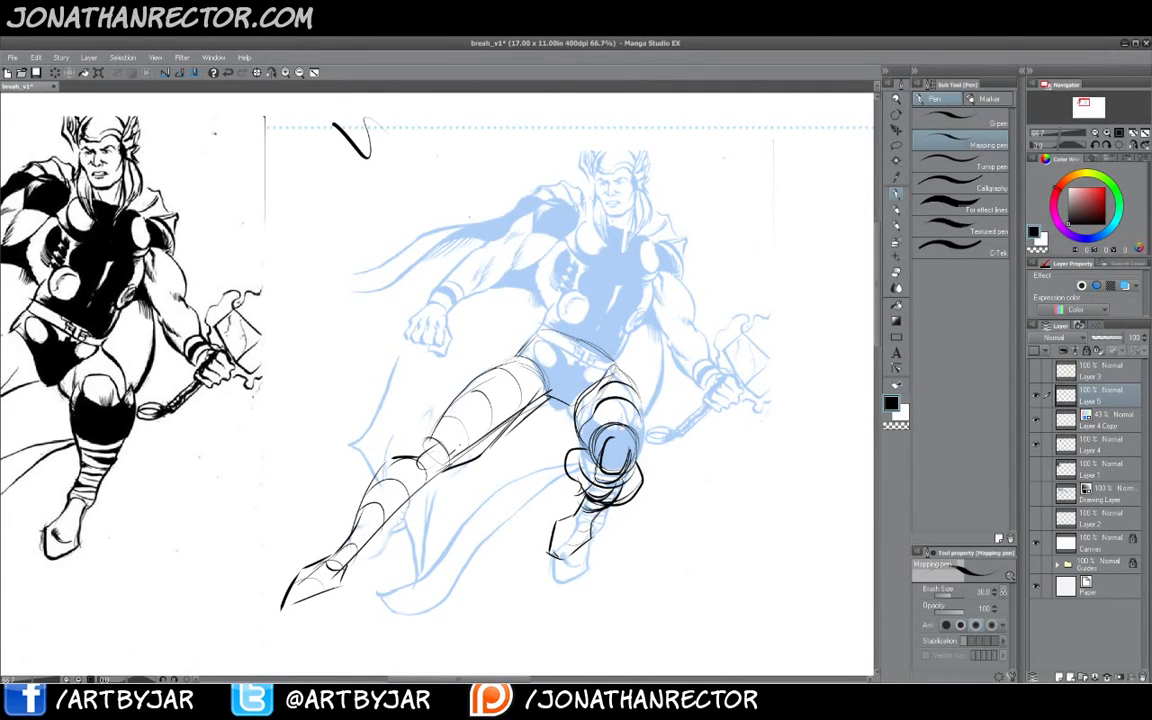
pyautogui.moveTo(457, 449)
pyautogui.mouseDown()
pyautogui.moveTo(486, 432)
pyautogui.moveTo(531, 364)
pyautogui.moveTo(470, 381)
pyautogui.moveTo(432, 441)
pyautogui.mouseUp()
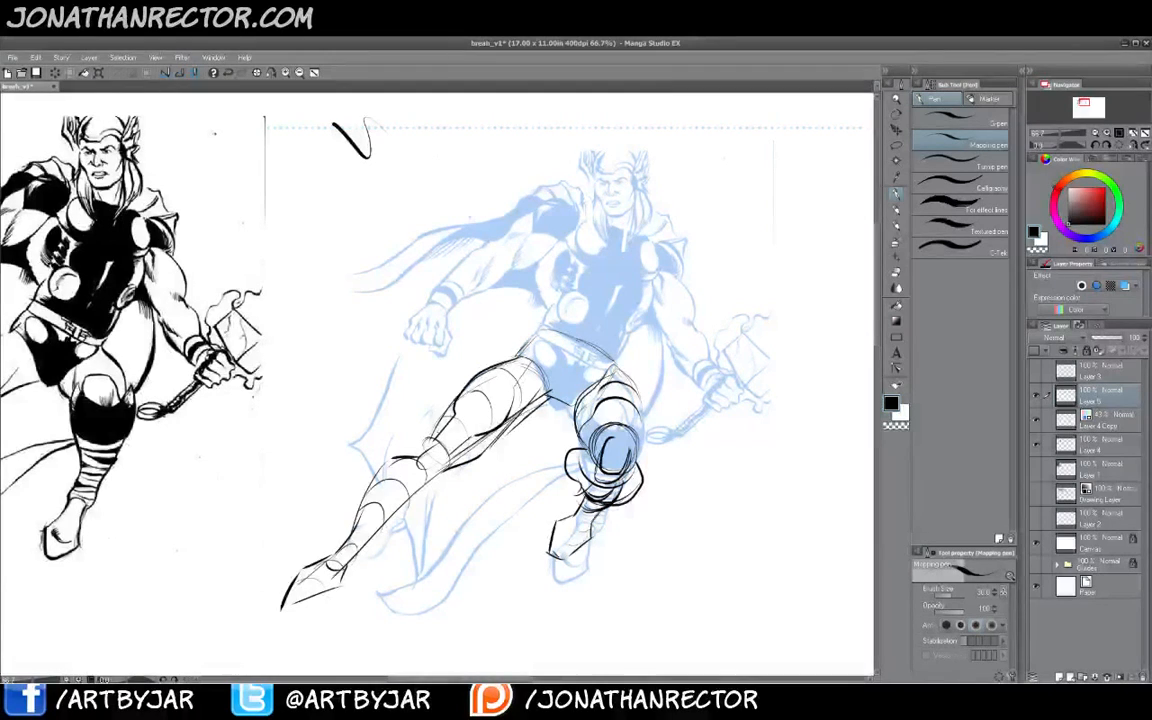
pyautogui.moveTo(476, 380)
pyautogui.mouseDown()
pyautogui.moveTo(426, 438)
pyautogui.moveTo(435, 442)
pyautogui.mouseUp()
# - Erase part of the extended leg's lines, then redraw its shin contours and a curve from hip to chest
pyautogui.press('e')
pyautogui.moveTo(464, 394)
pyautogui.mouseDown()
pyautogui.moveTo(425, 442)
pyautogui.moveTo(454, 401)
pyautogui.moveTo(438, 436)
pyautogui.moveTo(452, 473)
pyautogui.moveTo(379, 458)
pyautogui.moveTo(355, 524)
pyautogui.mouseUp()
pyautogui.press('b')
pyautogui.press('p')
pyautogui.moveTo(431, 476)
pyautogui.mouseDown()
pyautogui.moveTo(402, 521)
pyautogui.moveTo(346, 561)
pyautogui.mouseUp()
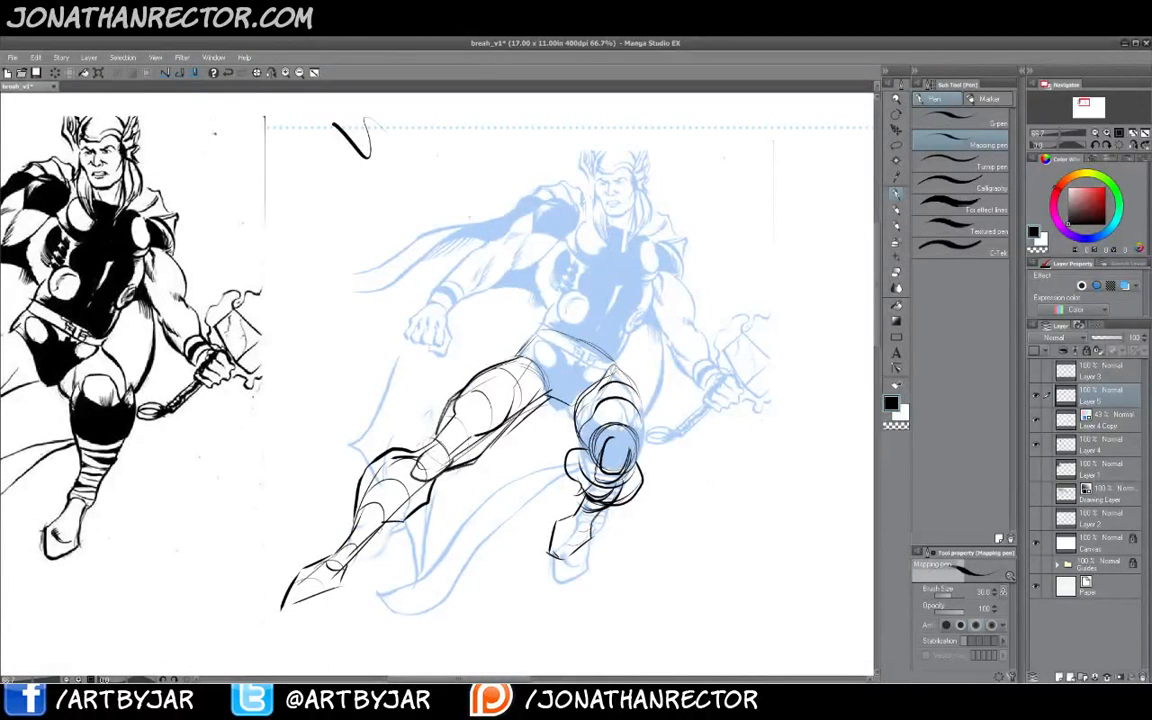
pyautogui.moveTo(402, 505); pyautogui.dragTo(346, 562)
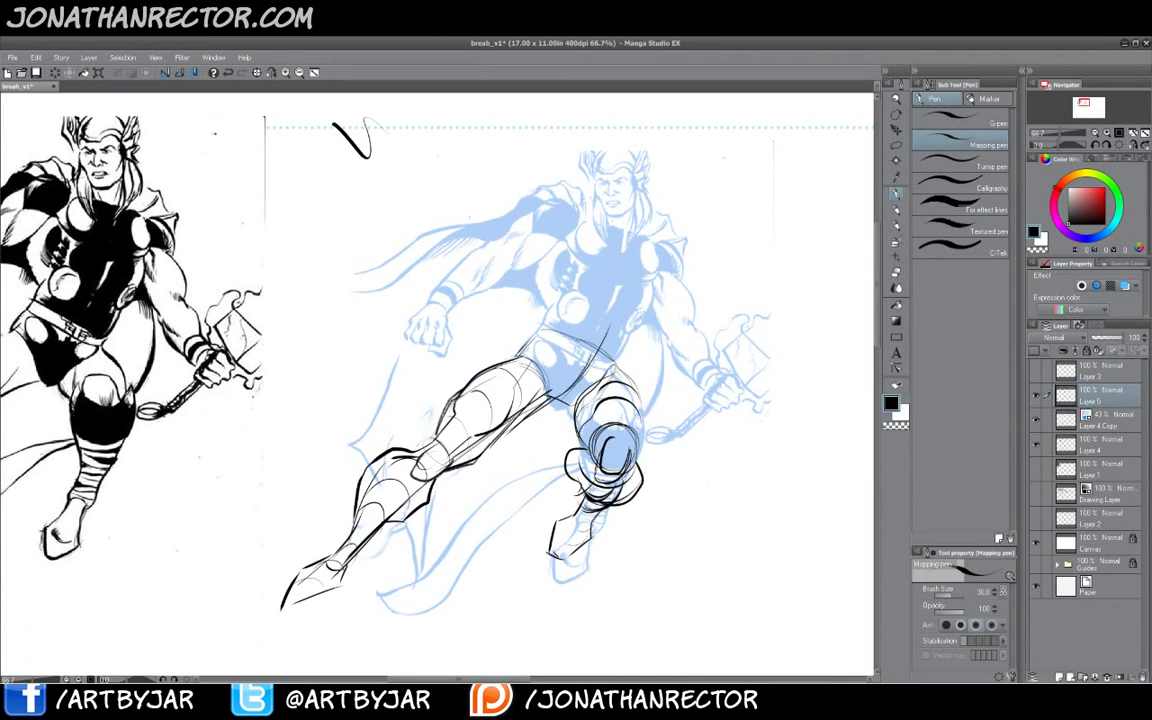
pyautogui.moveTo(565, 400); pyautogui.dragTo(625, 262)
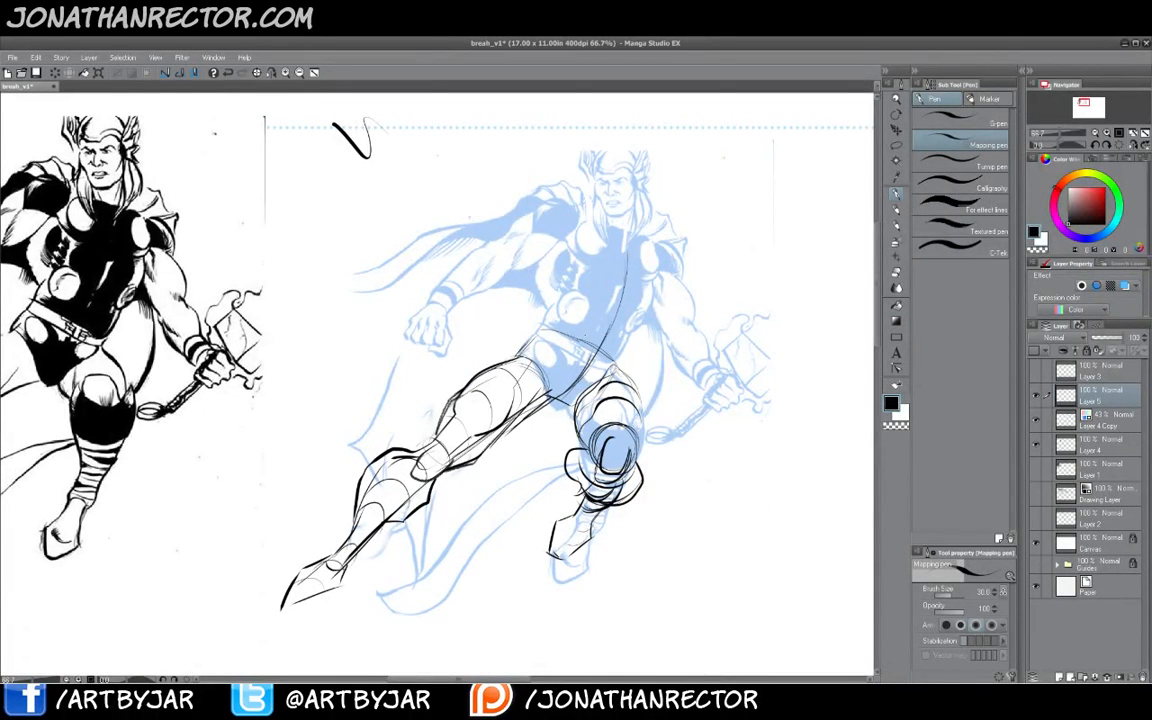
# - Sketch the torso over the blue figure: hip-to-chest contours, rib cage outline and chest segment lines
pyautogui.moveTo(588, 297); pyautogui.dragTo(633, 327)
pyautogui.moveTo(555, 308)
pyautogui.mouseDown()
pyautogui.moveTo(601, 300)
pyautogui.moveTo(558, 282)
pyautogui.mouseUp()
pyautogui.moveTo(634, 333)
pyautogui.mouseDown()
pyautogui.moveTo(652, 268)
pyautogui.moveTo(616, 227)
pyautogui.moveTo(567, 238)
pyautogui.moveTo(544, 303)
pyautogui.mouseUp()
pyautogui.moveTo(545, 311)
pyautogui.mouseDown()
pyautogui.moveTo(546, 279)
pyautogui.moveTo(651, 300)
pyautogui.moveTo(620, 348)
pyautogui.mouseUp()
pyautogui.moveTo(566, 297)
pyautogui.mouseDown()
pyautogui.moveTo(556, 317)
pyautogui.moveTo(565, 362)
pyautogui.moveTo(601, 368)
pyautogui.mouseUp()
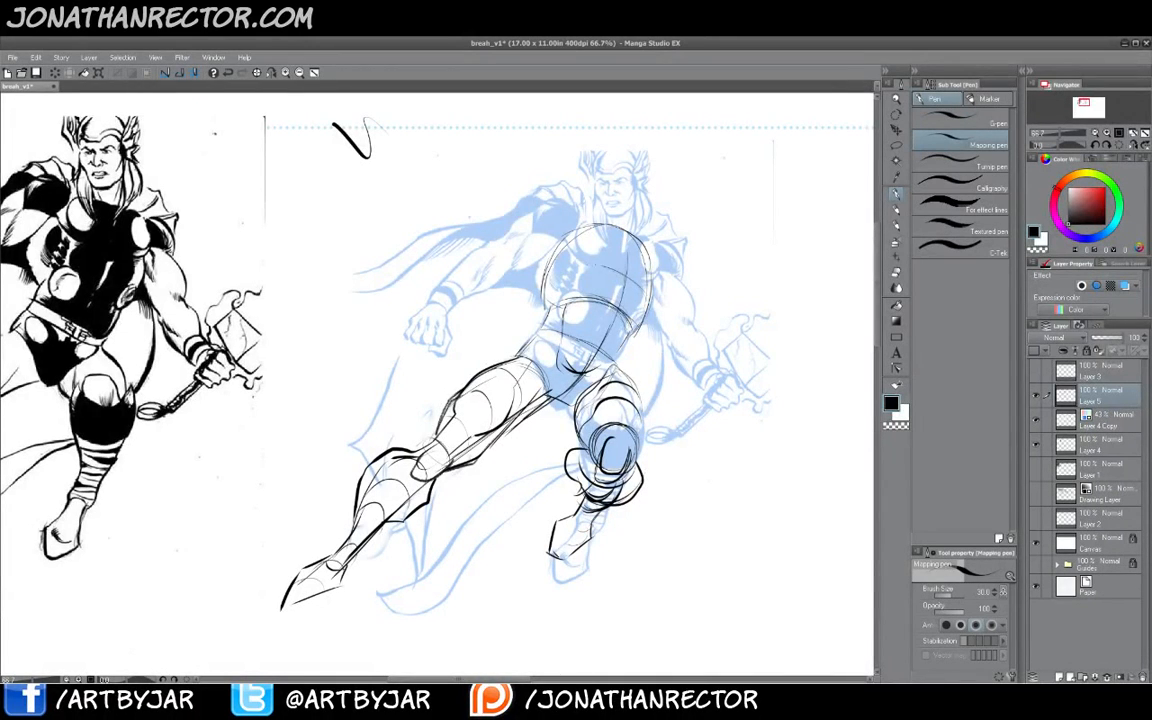
pyautogui.moveTo(575, 267); pyautogui.dragTo(646, 288)
pyautogui.moveTo(598, 231); pyautogui.dragTo(650, 251)
pyautogui.moveTo(572, 263); pyautogui.dragTo(543, 238)
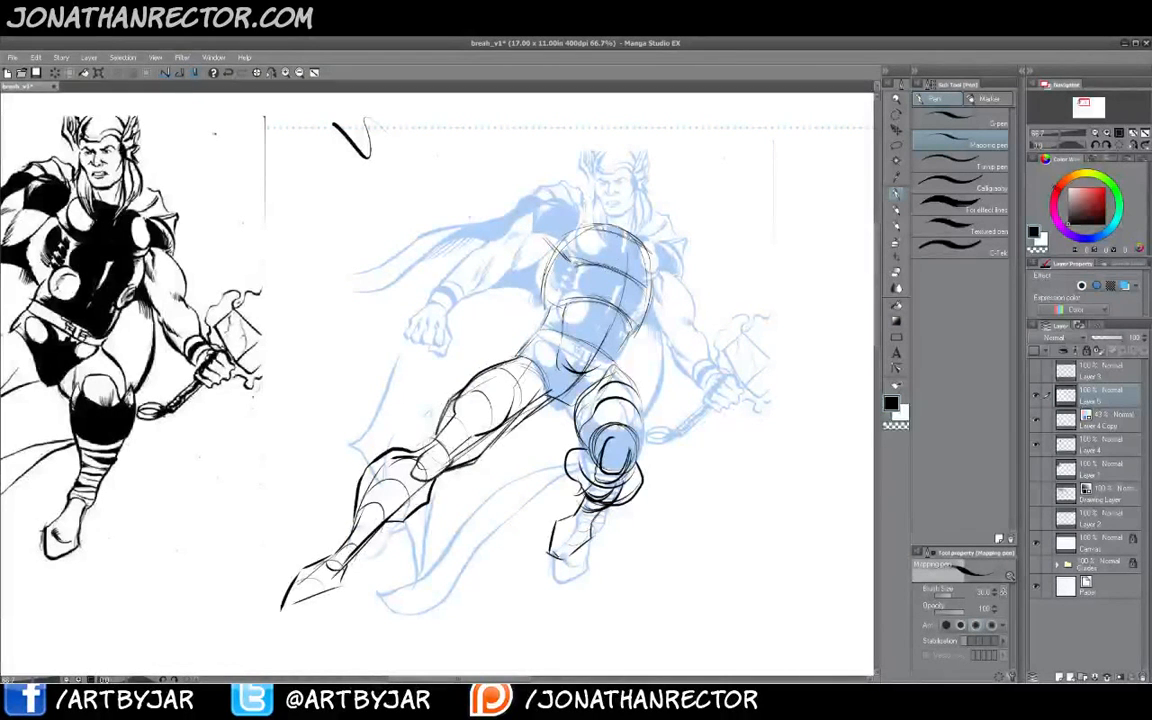
pyautogui.moveTo(620, 234)
pyautogui.mouseDown()
pyautogui.moveTo(568, 220)
pyautogui.moveTo(646, 248)
pyautogui.moveTo(652, 288)
pyautogui.mouseUp()
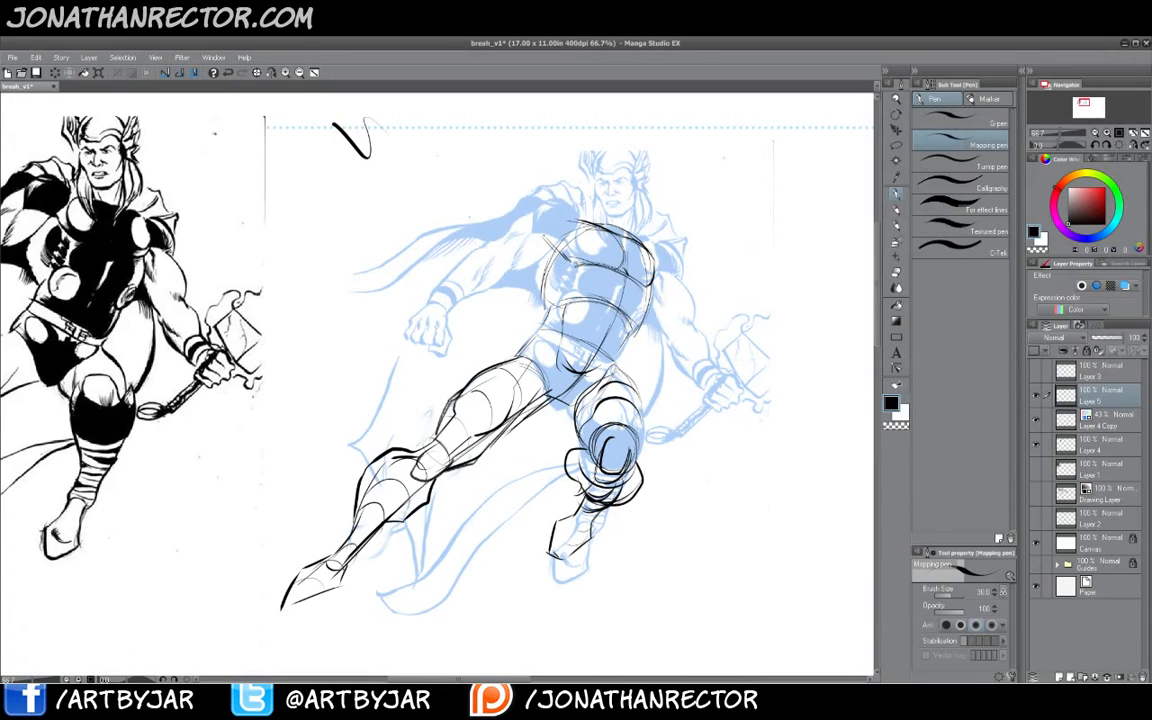
pyautogui.moveTo(554, 252); pyautogui.dragTo(545, 268)
pyautogui.moveTo(576, 225); pyautogui.dragTo(556, 246)
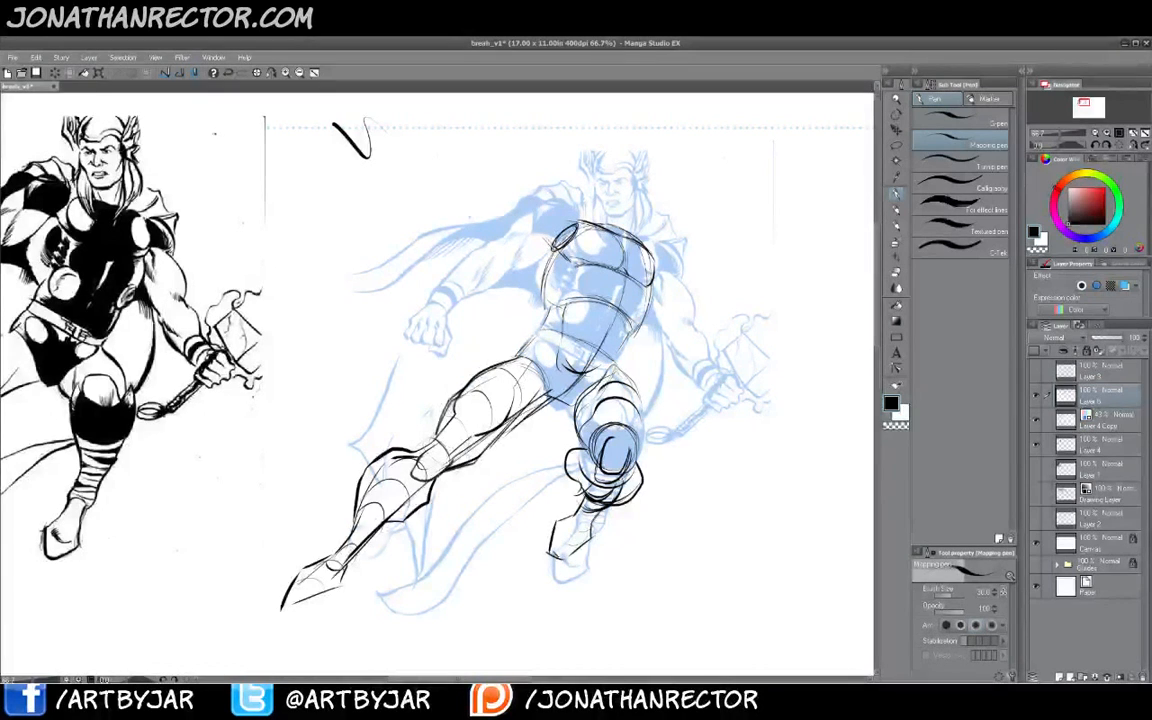
# - Sketch the near shoulder and the raised left arm reaching out toward the blue fist
pyautogui.moveTo(573, 219)
pyautogui.mouseDown()
pyautogui.moveTo(538, 211)
pyautogui.moveTo(471, 260)
pyautogui.mouseUp()
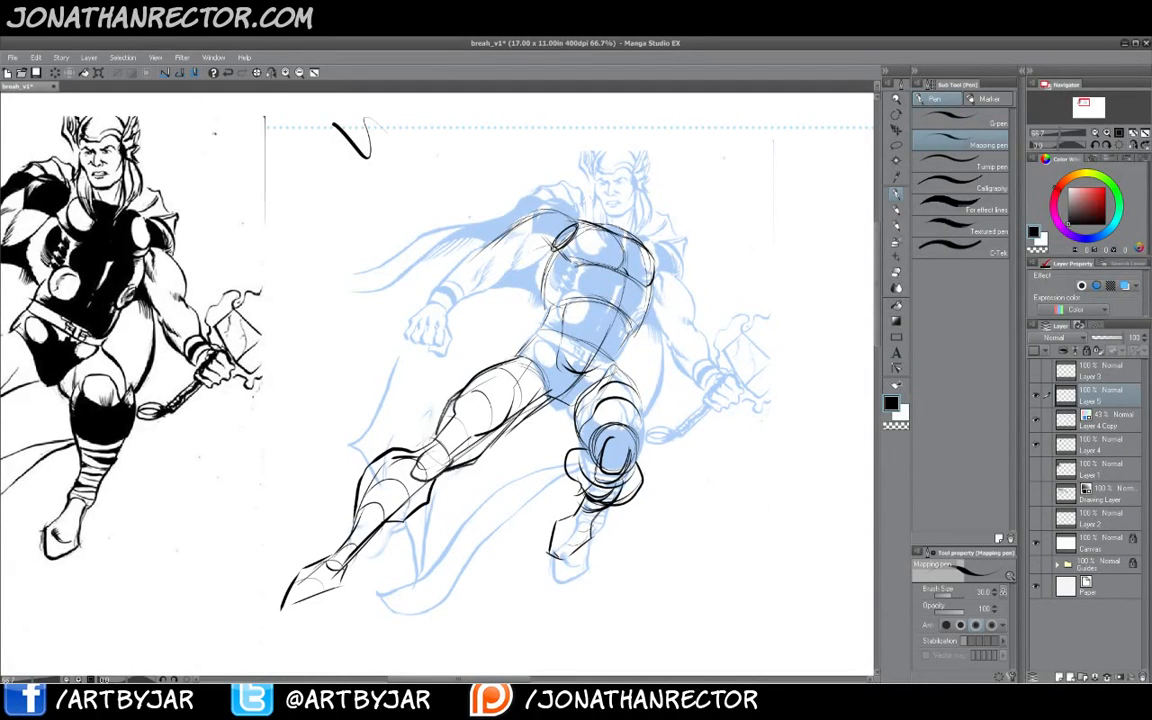
pyautogui.moveTo(559, 244)
pyautogui.mouseDown()
pyautogui.moveTo(513, 255)
pyautogui.moveTo(449, 309)
pyautogui.mouseUp()
pyautogui.moveTo(500, 243); pyautogui.dragTo(441, 299)
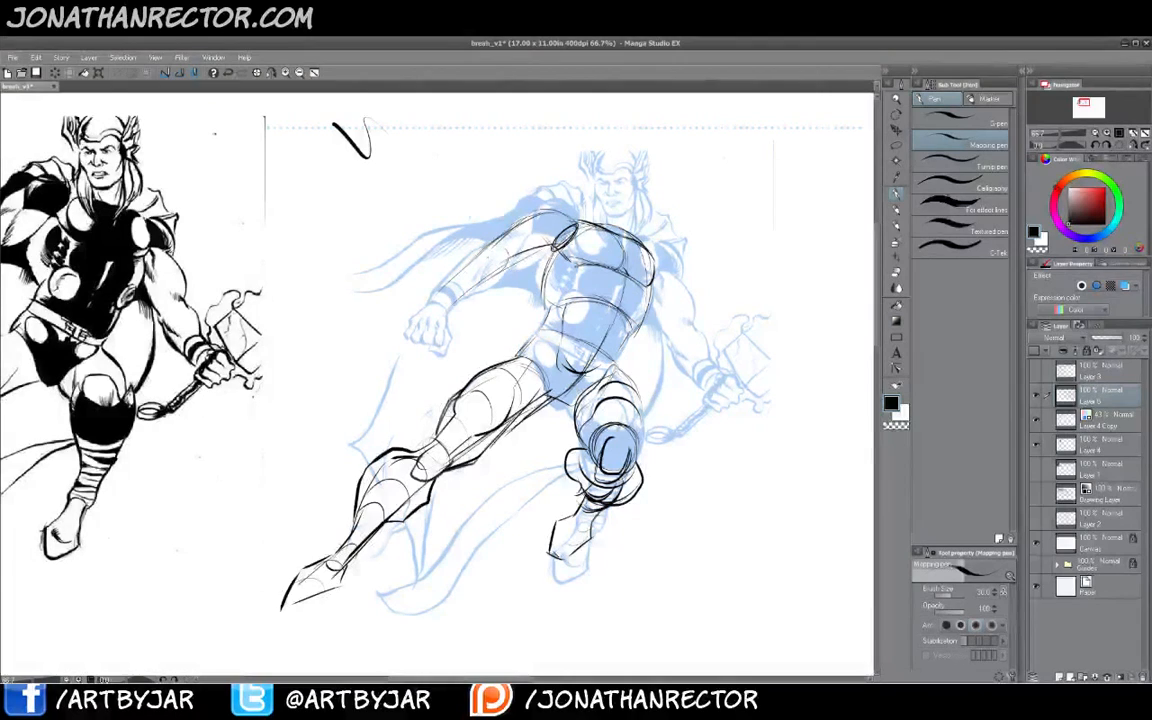
pyautogui.moveTo(492, 247)
pyautogui.mouseDown()
pyautogui.moveTo(508, 267)
pyautogui.moveTo(571, 234)
pyautogui.moveTo(538, 210)
pyautogui.moveTo(526, 220)
pyautogui.mouseUp()
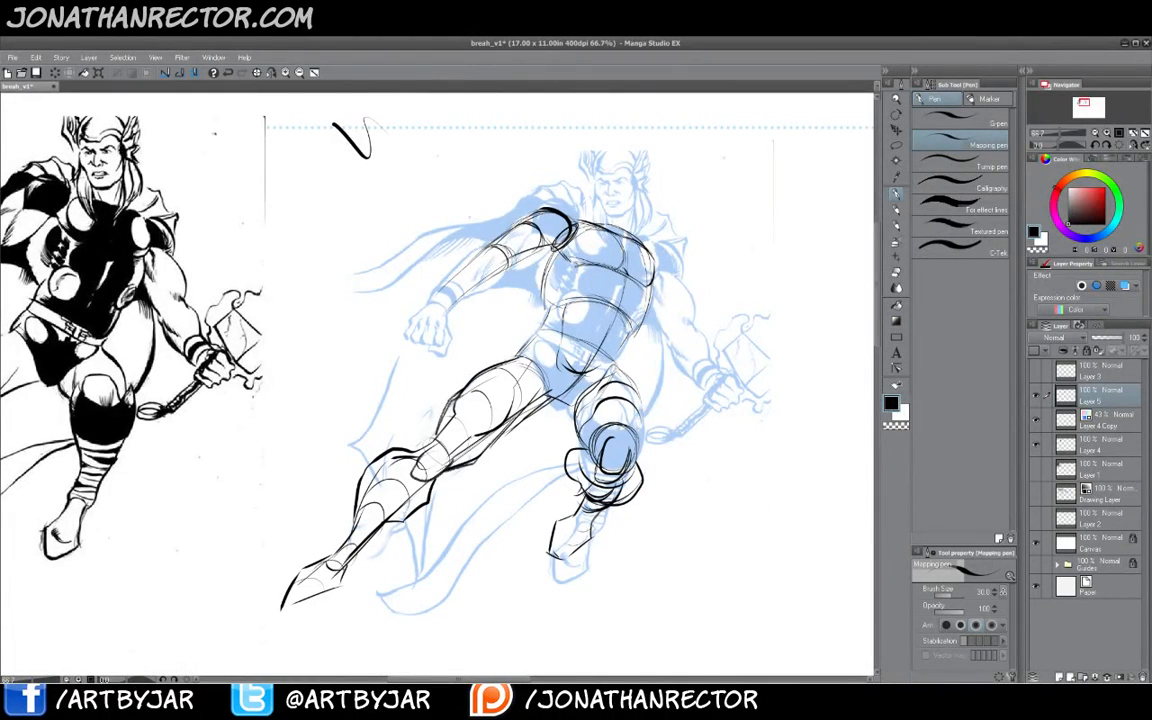
pyautogui.moveTo(447, 292); pyautogui.dragTo(464, 303)
pyautogui.moveTo(451, 287)
pyautogui.mouseDown()
pyautogui.moveTo(465, 298)
pyautogui.moveTo(483, 287)
pyautogui.mouseUp()
pyautogui.moveTo(465, 272)
pyautogui.mouseDown()
pyautogui.moveTo(486, 285)
pyautogui.moveTo(502, 274)
pyautogui.mouseUp()
pyautogui.moveTo(464, 270); pyautogui.dragTo(536, 211)
pyautogui.moveTo(518, 261)
pyautogui.mouseDown()
pyautogui.moveTo(556, 246)
pyautogui.moveTo(545, 211)
pyautogui.moveTo(580, 233)
pyautogui.mouseUp()
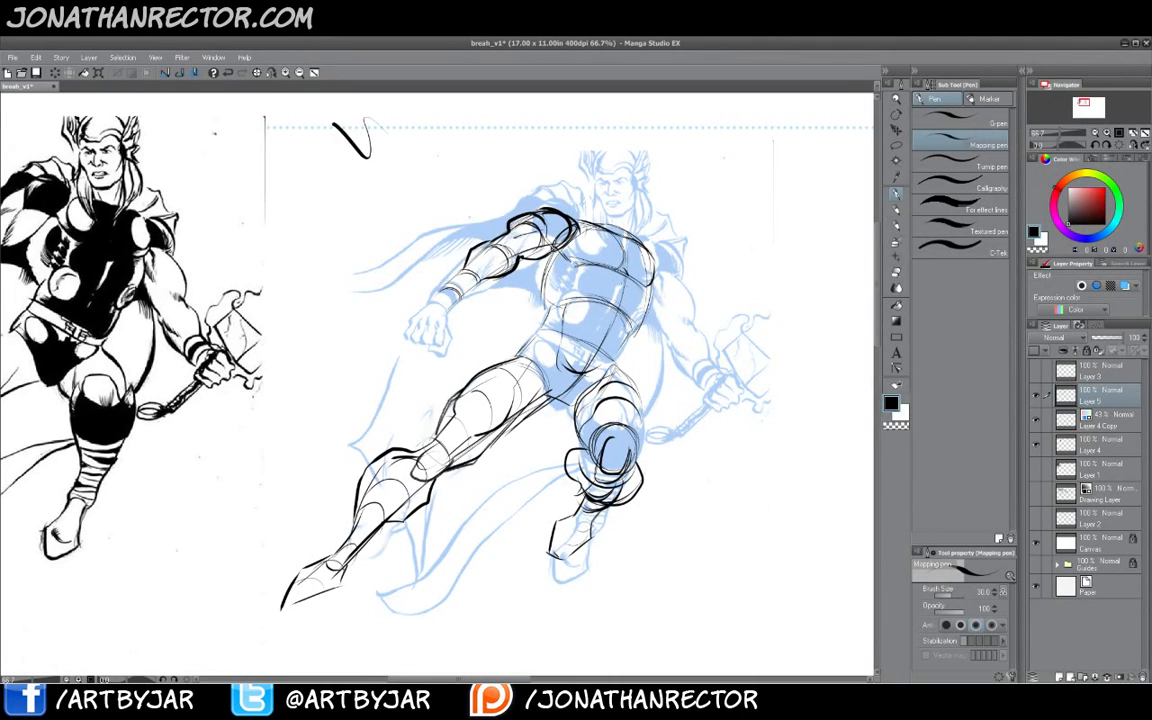
# - Refine the torso's abdomen lines and add a bold back contour running from the chest down to the extended leg
pyautogui.moveTo(554, 305)
pyautogui.mouseDown()
pyautogui.moveTo(598, 278)
pyautogui.moveTo(540, 255)
pyautogui.moveTo(496, 275)
pyautogui.mouseUp()
pyautogui.moveTo(564, 259); pyautogui.dragTo(572, 298)
pyautogui.moveTo(651, 300); pyautogui.dragTo(637, 335)
pyautogui.moveTo(627, 285)
pyautogui.mouseDown()
pyautogui.moveTo(636, 318)
pyautogui.moveTo(597, 321)
pyautogui.mouseUp()
pyautogui.moveTo(598, 320)
pyautogui.mouseDown()
pyautogui.moveTo(582, 355)
pyautogui.moveTo(618, 335)
pyautogui.moveTo(599, 368)
pyautogui.moveTo(617, 357)
pyautogui.moveTo(580, 370)
pyautogui.mouseUp()
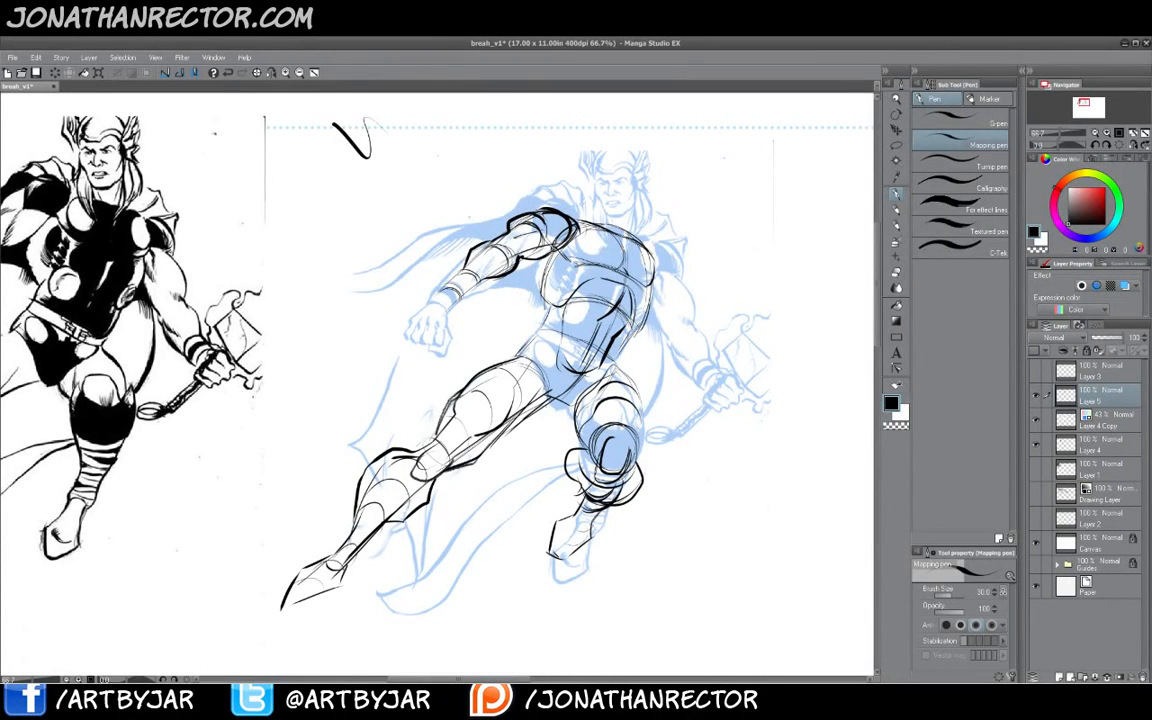
pyautogui.moveTo(530, 257)
pyautogui.mouseDown()
pyautogui.moveTo(541, 295)
pyautogui.moveTo(531, 344)
pyautogui.moveTo(542, 296)
pyautogui.moveTo(533, 340)
pyautogui.mouseUp()
pyautogui.moveTo(488, 294); pyautogui.dragTo(466, 322)
pyautogui.moveTo(486, 250)
pyautogui.mouseDown()
pyautogui.moveTo(465, 326)
pyautogui.moveTo(484, 274)
pyautogui.mouseUp()
pyautogui.moveTo(545, 305); pyautogui.dragTo(468, 387)
pyautogui.moveTo(558, 398); pyautogui.dragTo(467, 460)
pyautogui.moveTo(552, 403); pyautogui.dragTo(468, 470)
pyautogui.moveTo(550, 322); pyautogui.dragTo(586, 257)
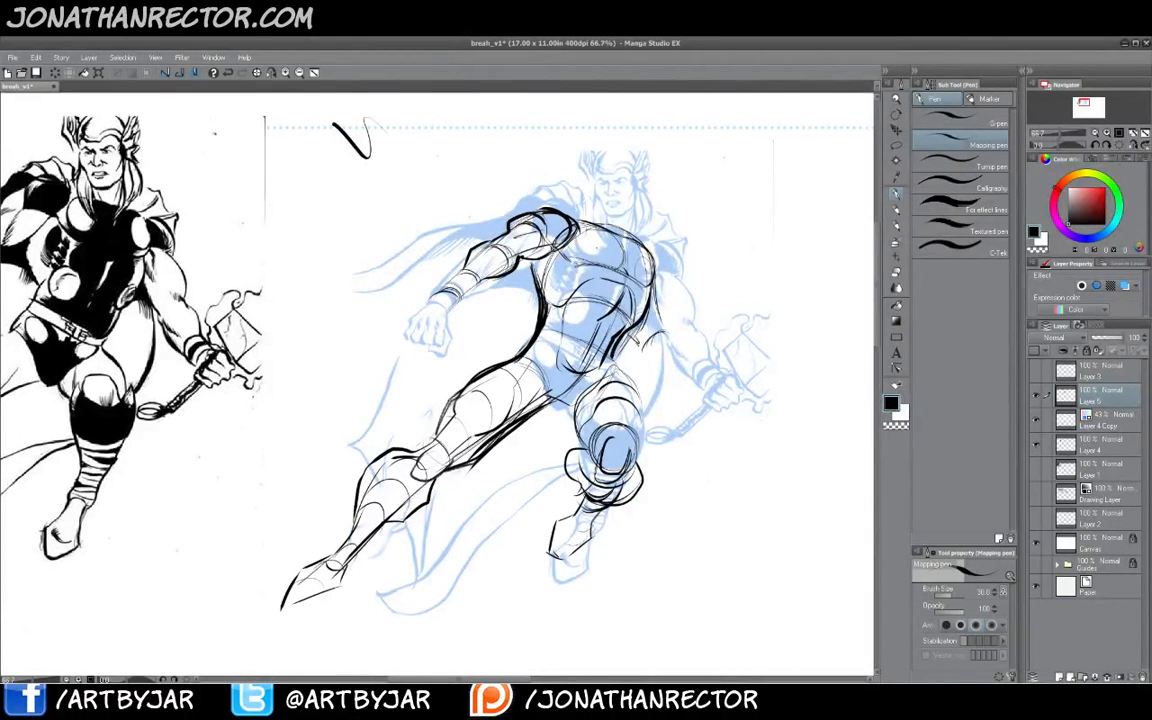
# - Sketch the right forearm and clenched fist reaching toward the hammer
pyautogui.moveTo(672, 334)
pyautogui.mouseDown()
pyautogui.moveTo(648, 350)
pyautogui.moveTo(670, 364)
pyautogui.moveTo(730, 318)
pyautogui.moveTo(701, 321)
pyautogui.moveTo(690, 350)
pyautogui.moveTo(661, 359)
pyautogui.mouseUp()
pyautogui.moveTo(706, 322)
pyautogui.mouseDown()
pyautogui.moveTo(644, 345)
pyautogui.moveTo(646, 356)
pyautogui.mouseUp()
pyautogui.moveTo(651, 296); pyautogui.dragTo(659, 328)
pyautogui.moveTo(637, 332); pyautogui.dragTo(644, 352)
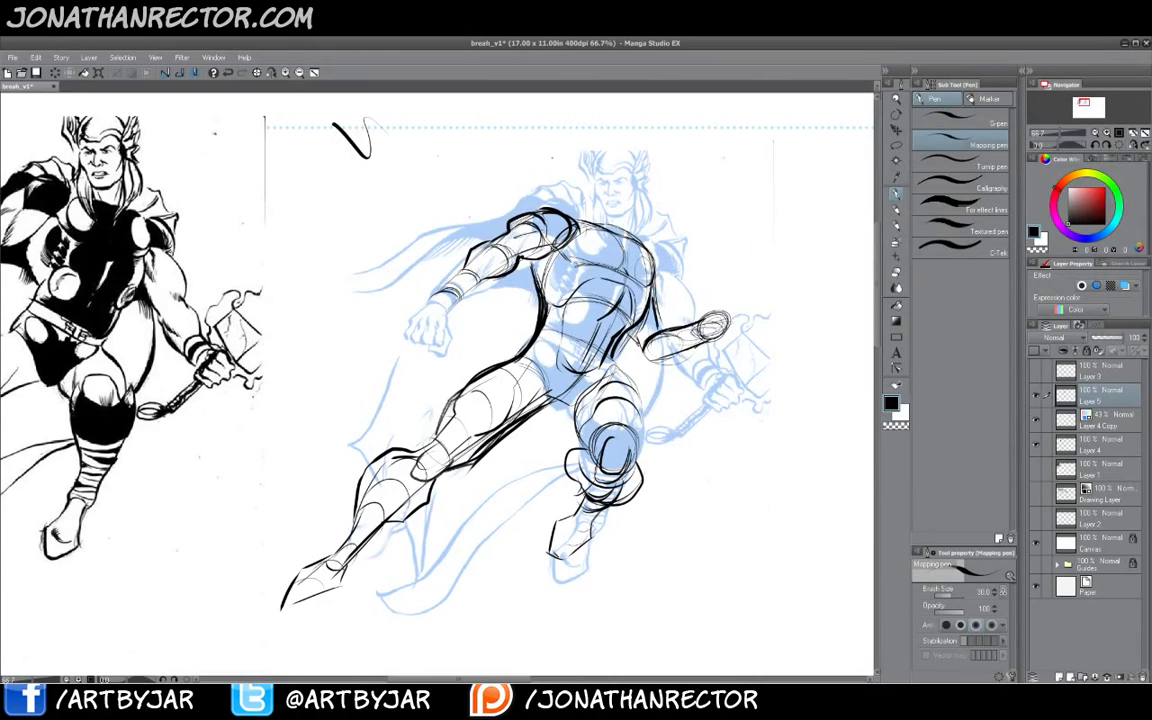
pyautogui.moveTo(723, 312); pyautogui.dragTo(714, 332)
pyautogui.moveTo(726, 309)
pyautogui.mouseDown()
pyautogui.moveTo(707, 343)
pyautogui.moveTo(730, 305)
pyautogui.moveTo(696, 337)
pyautogui.mouseUp()
pyautogui.moveTo(707, 308)
pyautogui.mouseDown()
pyautogui.moveTo(723, 303)
pyautogui.moveTo(722, 346)
pyautogui.mouseUp()
pyautogui.moveTo(721, 346); pyautogui.dragTo(697, 351)
pyautogui.moveTo(710, 299)
pyautogui.mouseDown()
pyautogui.moveTo(697, 343)
pyautogui.moveTo(695, 321)
pyautogui.mouseUp()
pyautogui.moveTo(639, 355)
pyautogui.mouseDown()
pyautogui.moveTo(688, 348)
pyautogui.moveTo(641, 360)
pyautogui.moveTo(637, 337)
pyautogui.moveTo(633, 350)
pyautogui.mouseUp()
pyautogui.moveTo(631, 332); pyautogui.dragTo(656, 323)
# - Draw the hammer as a box-shaped head on a short handle in the right fist
pyautogui.moveTo(661, 256)
pyautogui.mouseDown()
pyautogui.moveTo(655, 286)
pyautogui.moveTo(659, 262)
pyautogui.mouseUp()
pyautogui.moveTo(717, 311); pyautogui.dragTo(694, 365)
pyautogui.moveTo(731, 287); pyautogui.dragTo(687, 373)
pyautogui.moveTo(761, 258); pyautogui.dragTo(746, 297)
pyautogui.moveTo(721, 257)
pyautogui.mouseDown()
pyautogui.moveTo(711, 284)
pyautogui.moveTo(744, 245)
pyautogui.moveTo(762, 261)
pyautogui.moveTo(728, 300)
pyautogui.moveTo(687, 296)
pyautogui.moveTo(685, 372)
pyautogui.mouseUp()
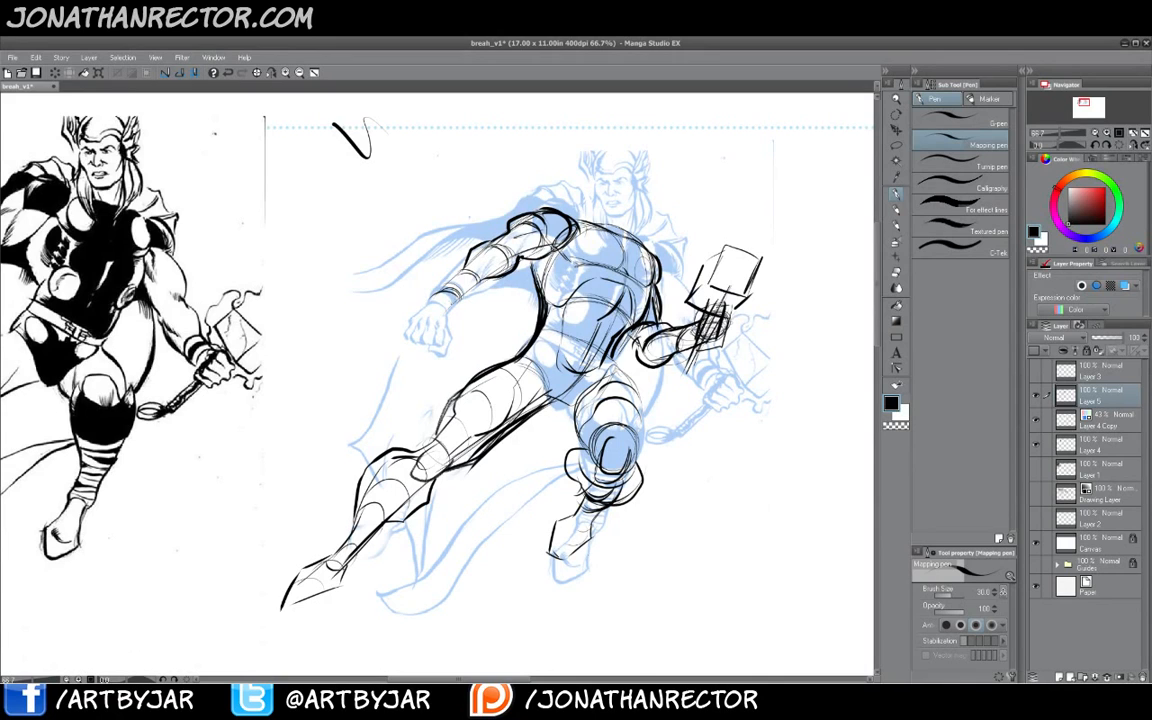
# - Add the knuckle and wrist details to the left fist
pyautogui.moveTo(435, 302); pyautogui.dragTo(452, 294)
pyautogui.moveTo(412, 327); pyautogui.dragTo(437, 337)
pyautogui.moveTo(392, 305); pyautogui.dragTo(411, 274)
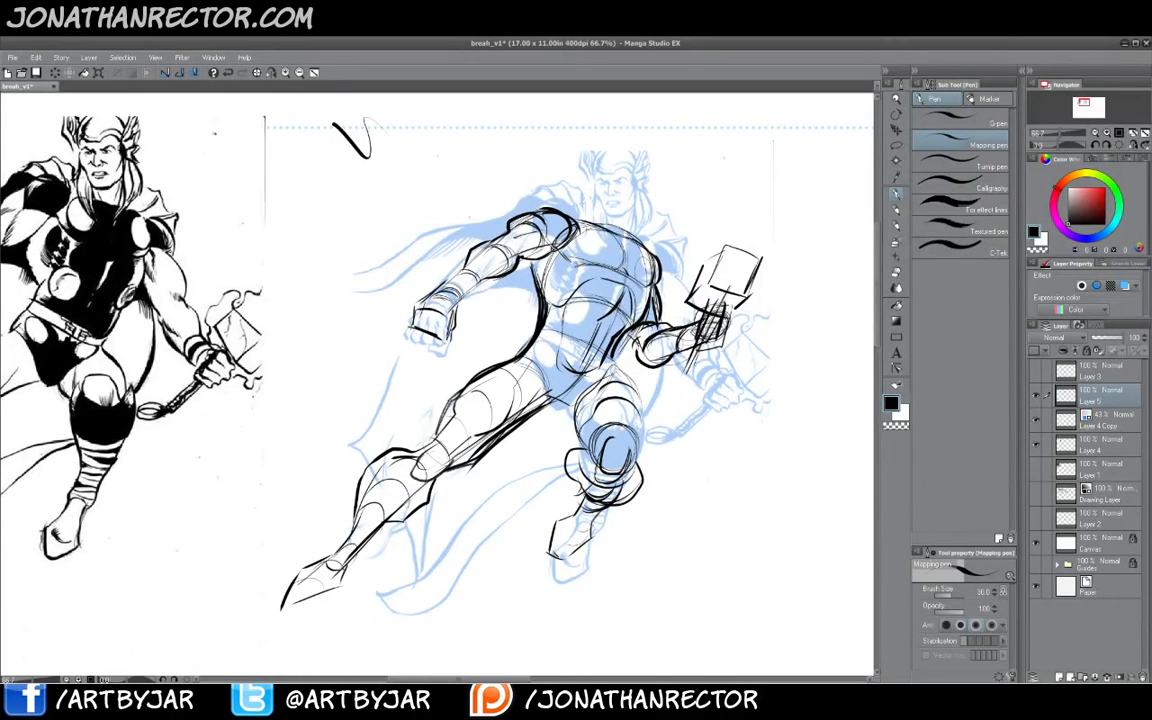
pyautogui.moveTo(429, 339); pyautogui.dragTo(446, 346)
pyautogui.moveTo(456, 303); pyautogui.dragTo(488, 276)
# - Return to the pen and sketch the head as a boxy helmeted shape above the shoulders
pyautogui.press('e')
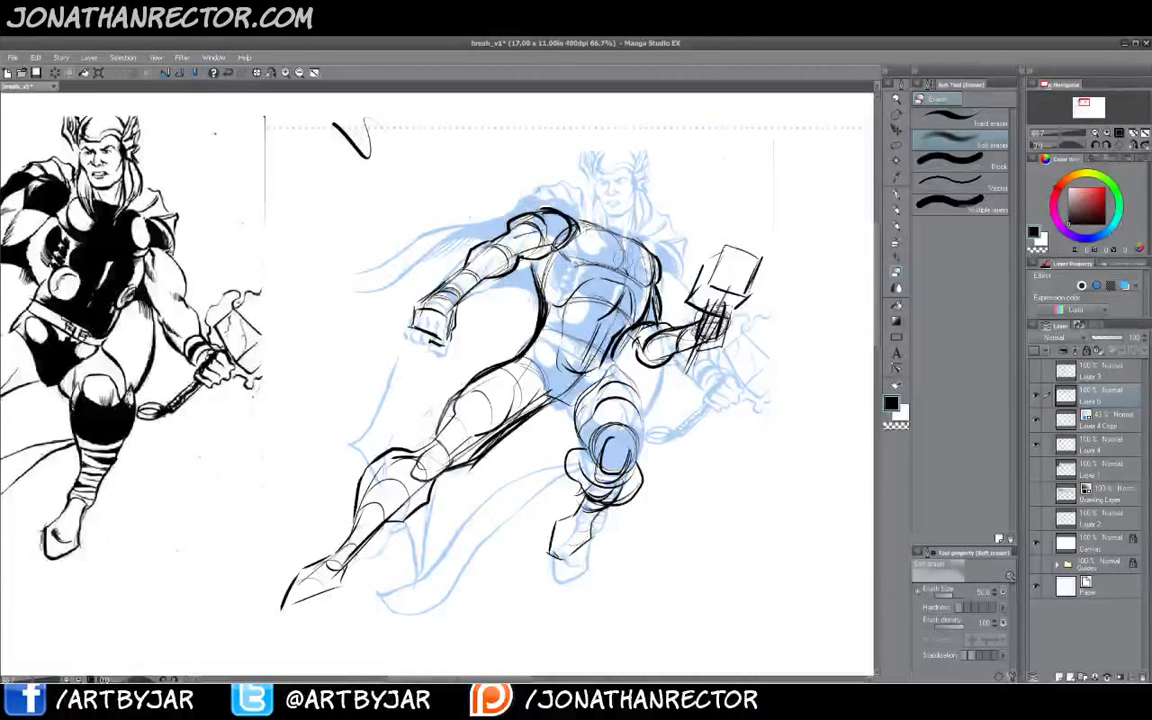
pyautogui.press('b')
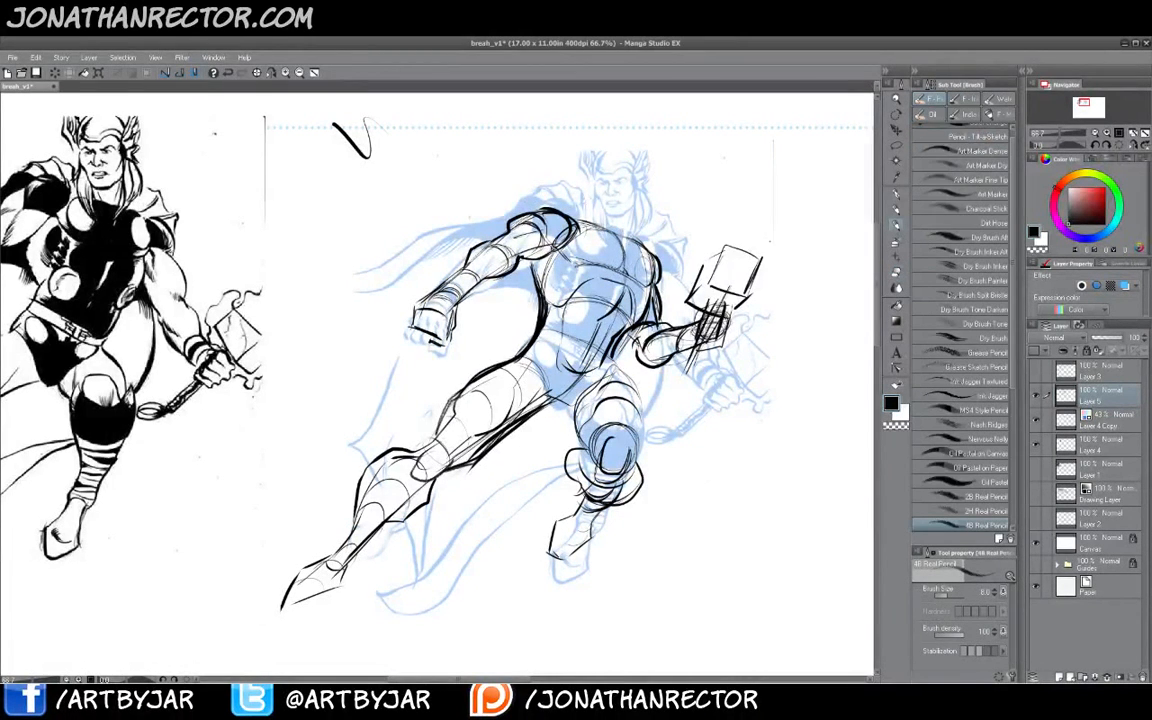
pyautogui.press('p')
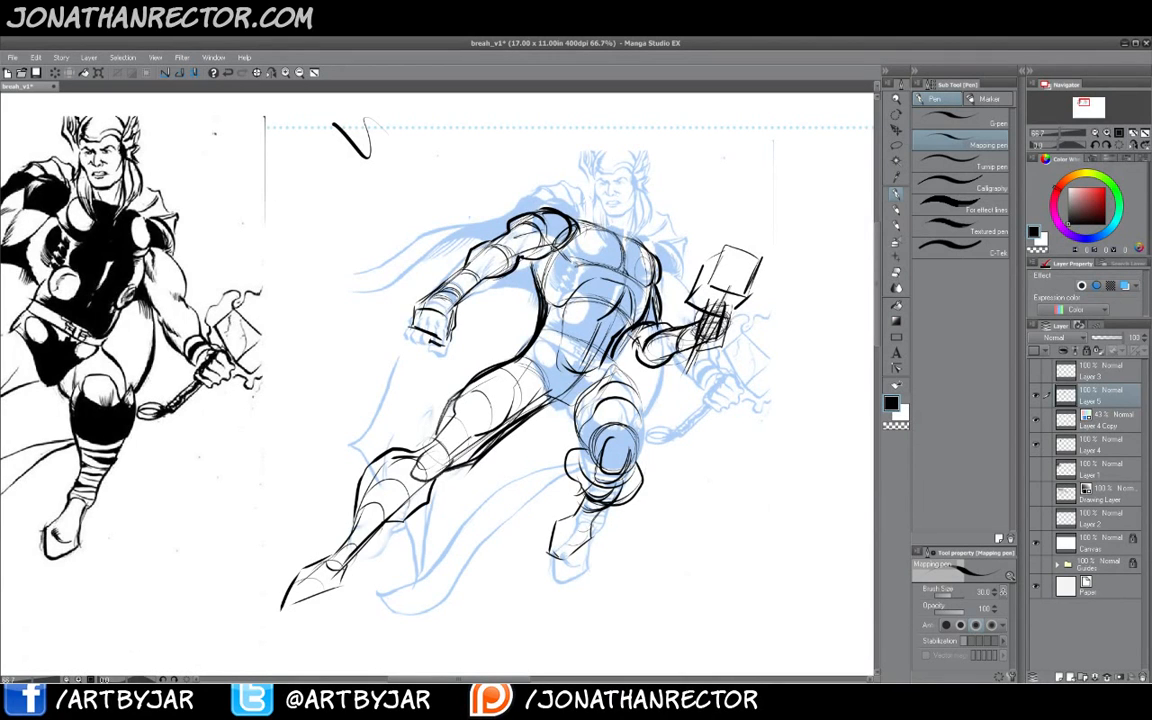
pyautogui.moveTo(601, 209)
pyautogui.mouseDown()
pyautogui.moveTo(593, 223)
pyautogui.moveTo(629, 208)
pyautogui.moveTo(633, 221)
pyautogui.moveTo(637, 163)
pyautogui.moveTo(609, 161)
pyautogui.moveTo(597, 203)
pyautogui.moveTo(613, 212)
pyautogui.mouseUp()
pyautogui.moveTo(623, 164)
pyautogui.mouseDown()
pyautogui.moveTo(614, 209)
pyautogui.moveTo(637, 186)
pyautogui.moveTo(608, 217)
pyautogui.moveTo(631, 212)
pyautogui.mouseUp()
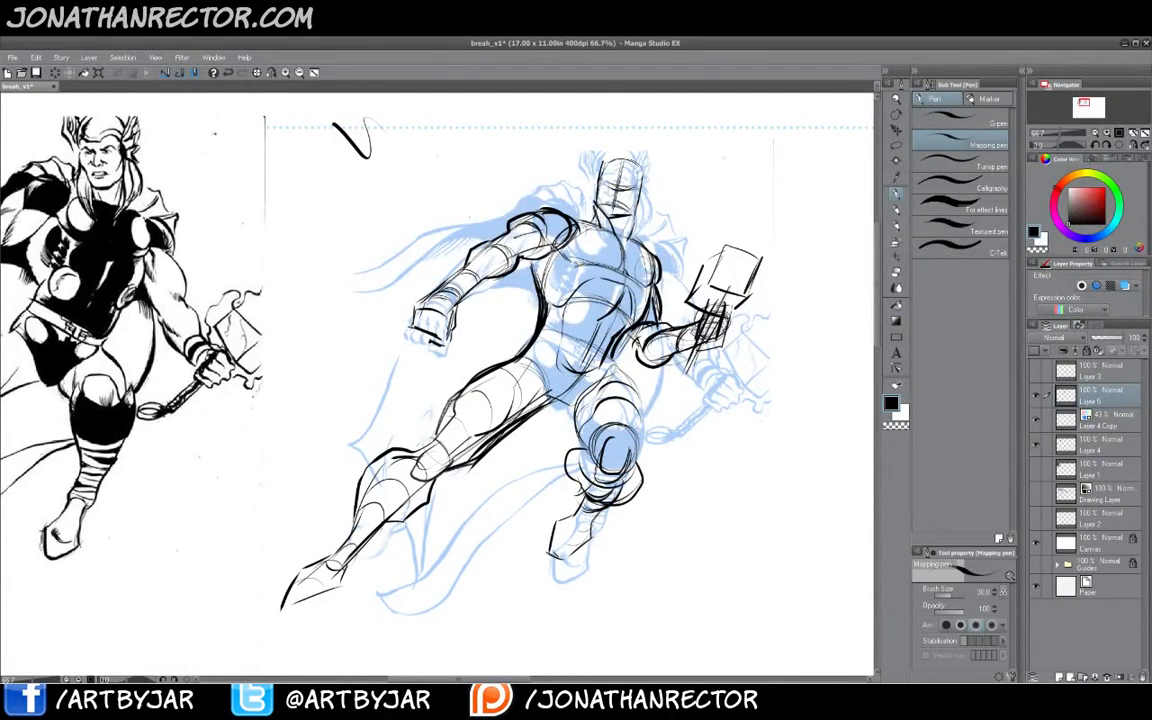
pyautogui.moveTo(595, 206); pyautogui.dragTo(603, 226)
# - Select the blue-line reference layer and hide it to see the sketch alone
pyautogui.moveTo(216, 528); pyautogui.dragTo(356, 525)
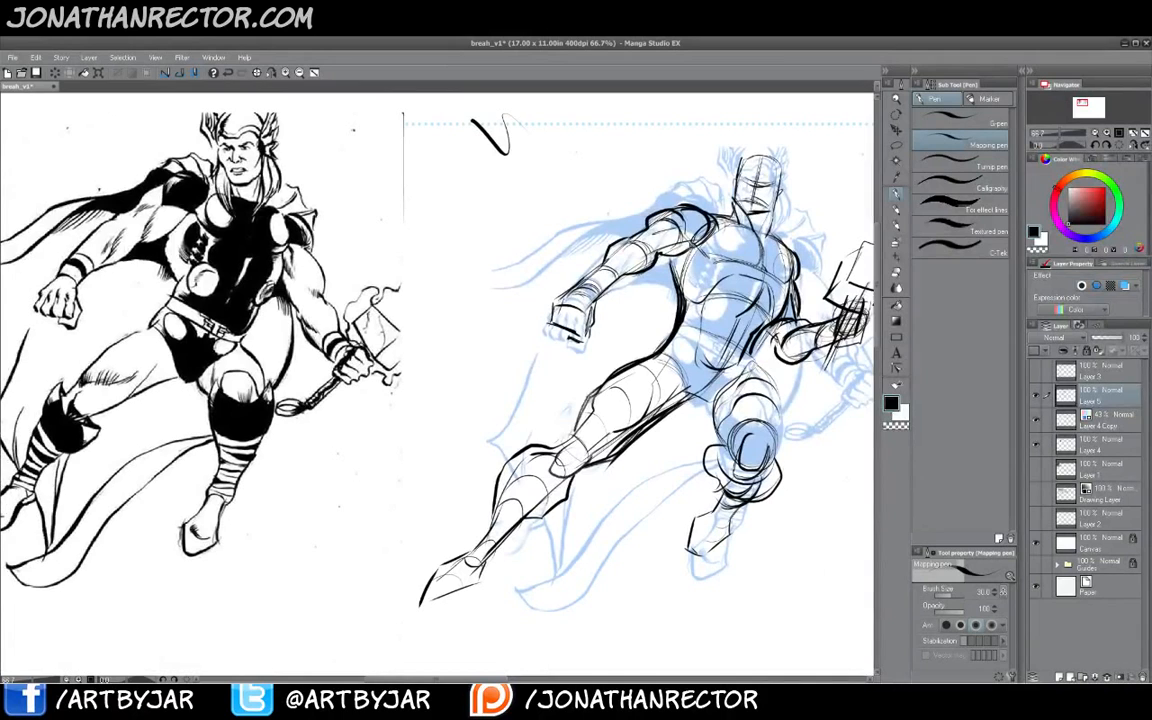
pyautogui.moveTo(291, 466); pyautogui.dragTo(356, 473)
pyautogui.click(1096, 421)
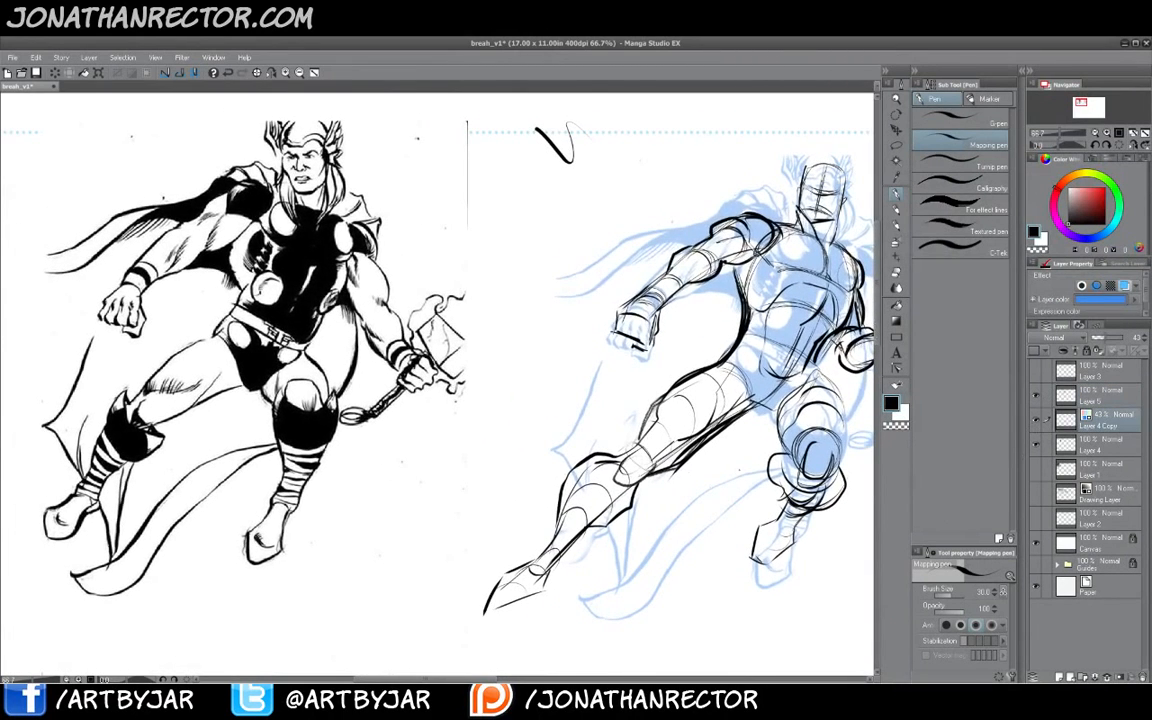
pyautogui.click(1036, 420)
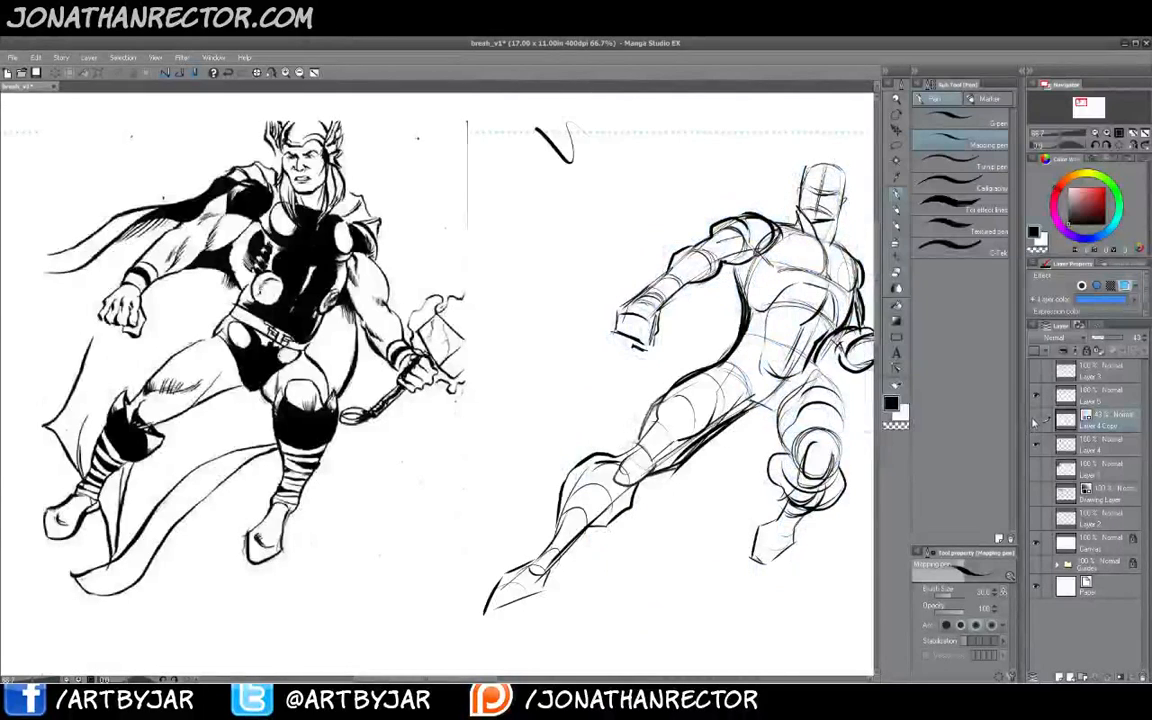
# - Hide the interface panels and pan across the canvas to review the new sketch beside the original
pyautogui.press('Tab')
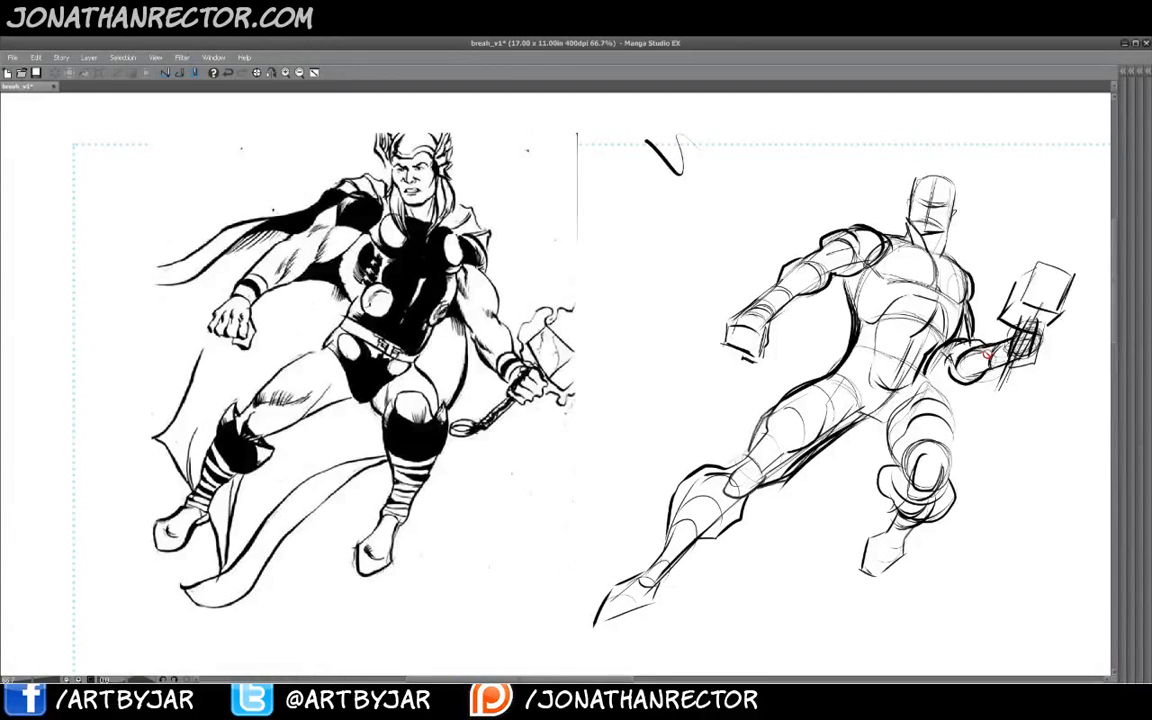
pyautogui.press('Tab')
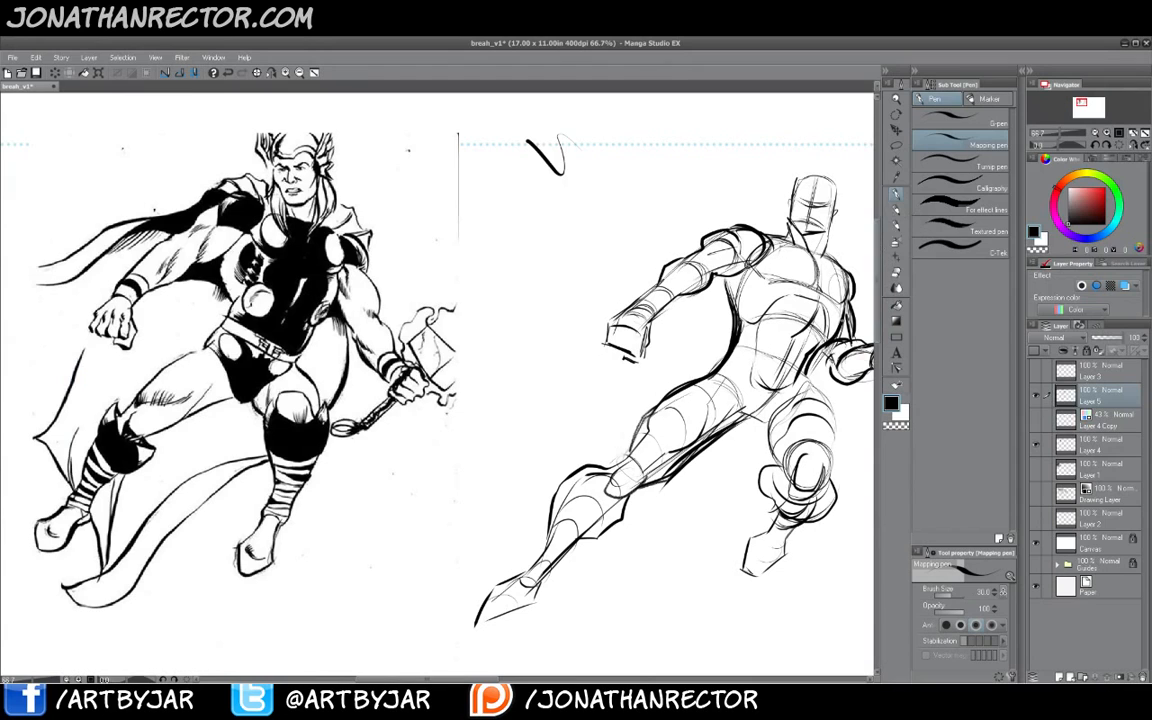
pyautogui.press('Tab')
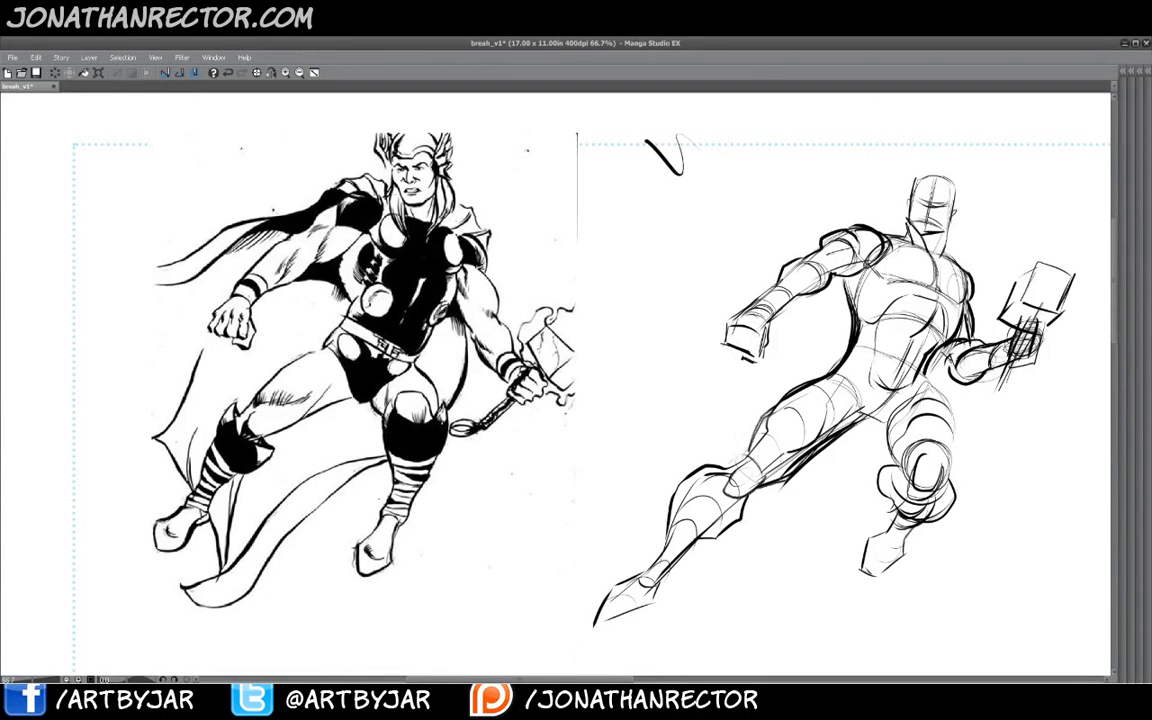
pyautogui.moveTo(660, 495); pyautogui.dragTo(597, 514)
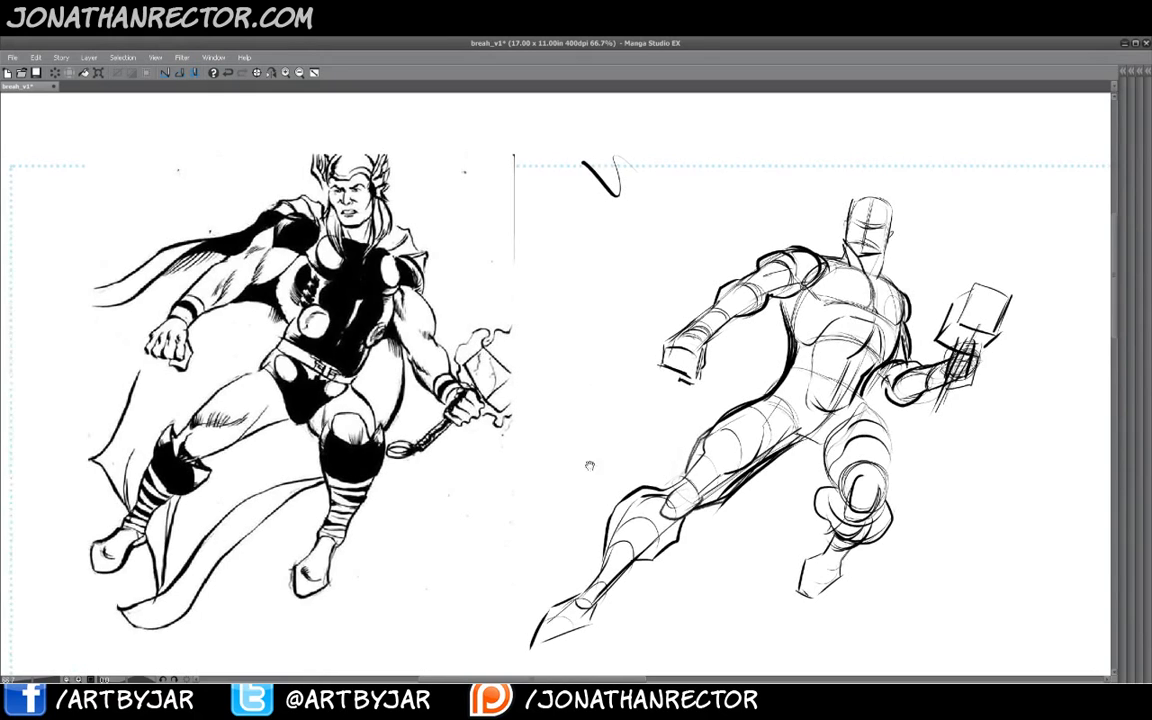
pyautogui.moveTo(590, 466); pyautogui.dragTo(580, 462)
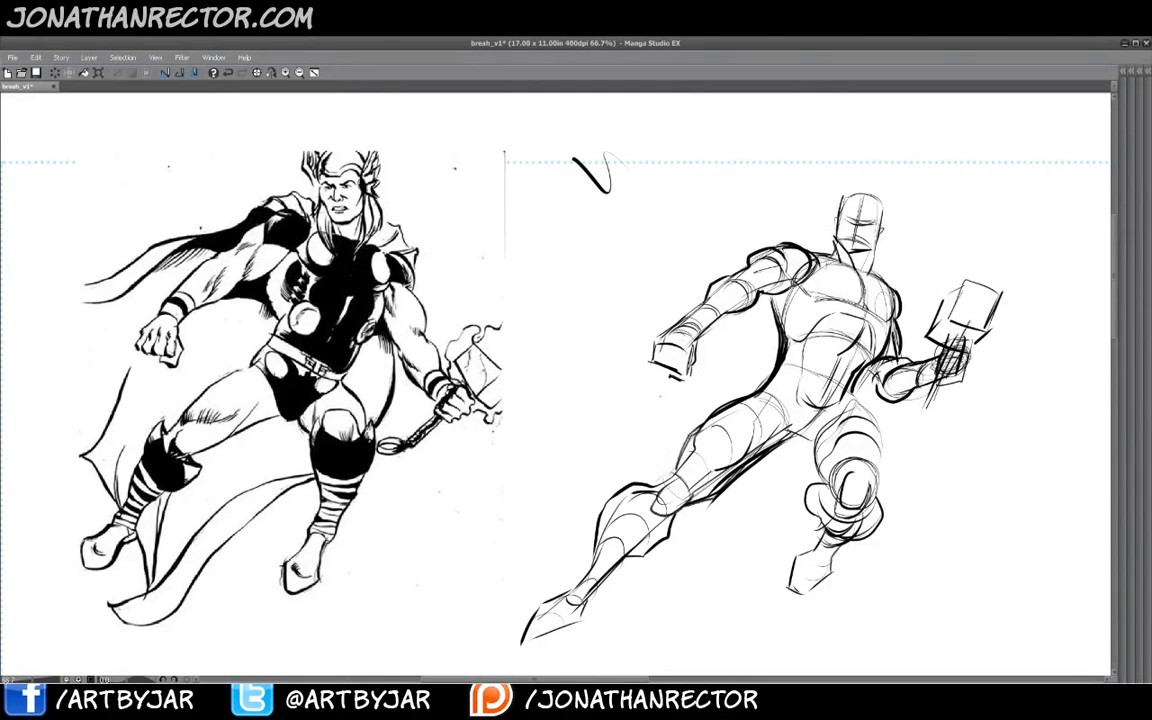
pyautogui.moveTo(557, 450); pyautogui.dragTo(460, 466)
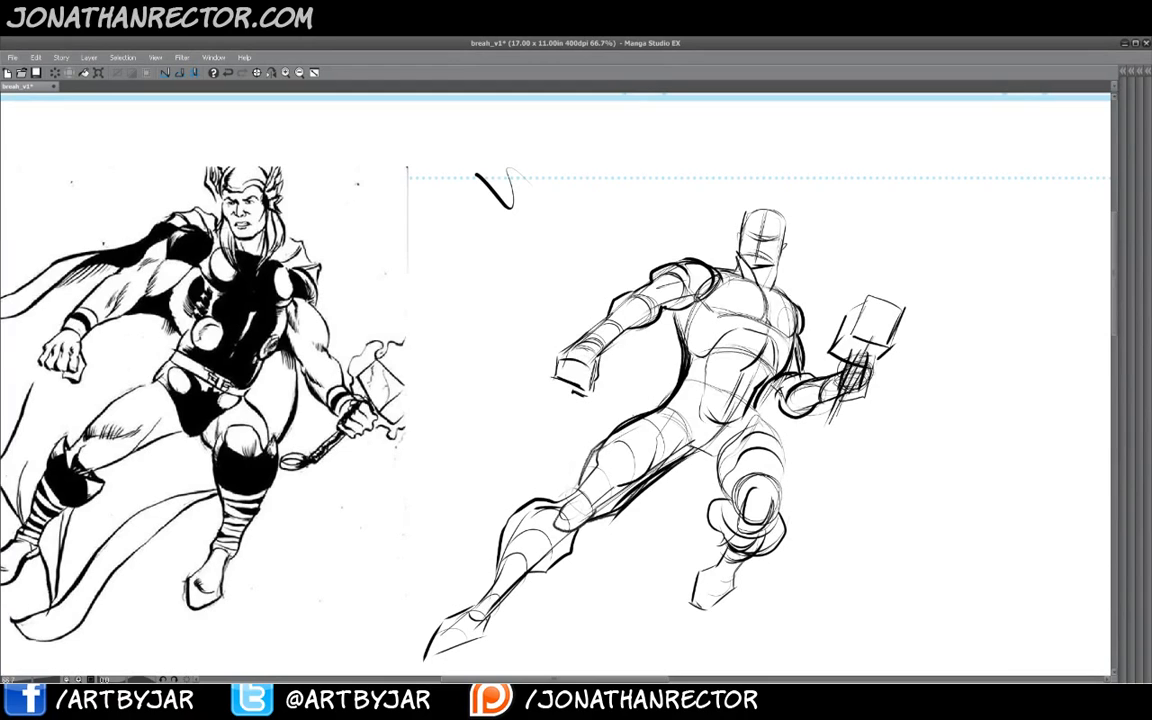
pyautogui.moveTo(705, 230)
pyautogui.mouseDown()
pyautogui.moveTo(795, 135)
pyautogui.moveTo(887, 115)
pyautogui.moveTo(982, 235)
pyautogui.moveTo(965, 385)
pyautogui.moveTo(897, 400)
pyautogui.moveTo(895, 428)
pyautogui.moveTo(855, 443)
pyautogui.moveTo(827, 487)
pyautogui.moveTo(790, 450)
pyautogui.mouseUp()
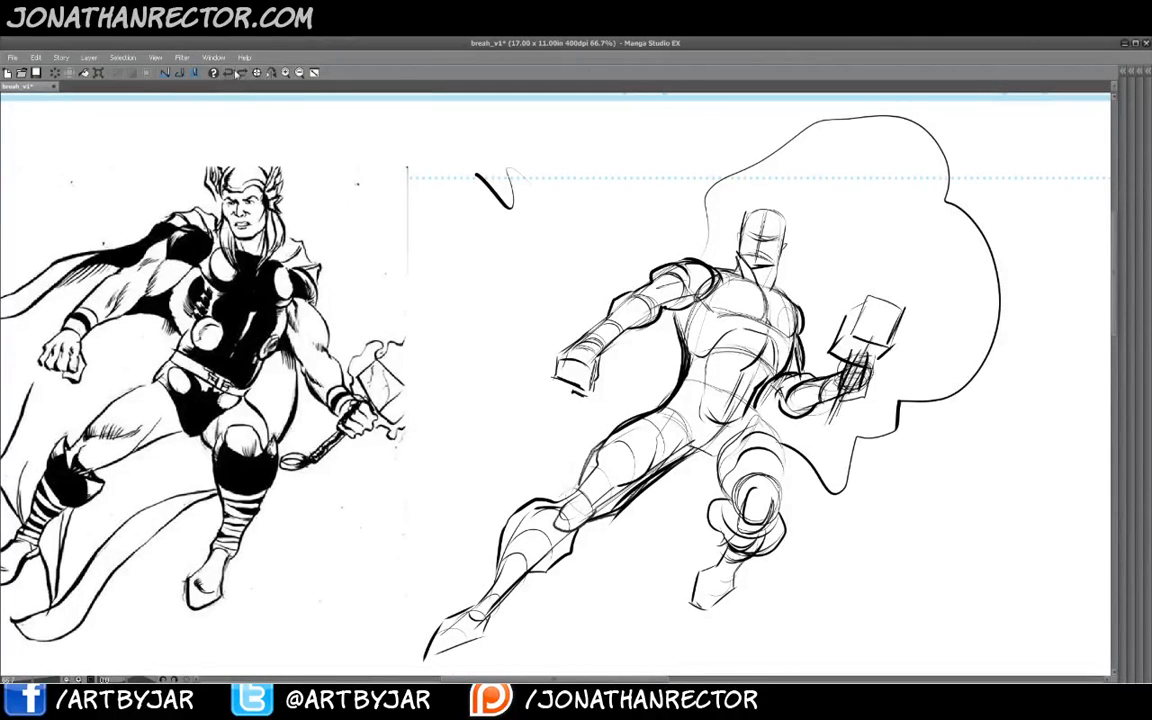
pyautogui.click(229, 74)
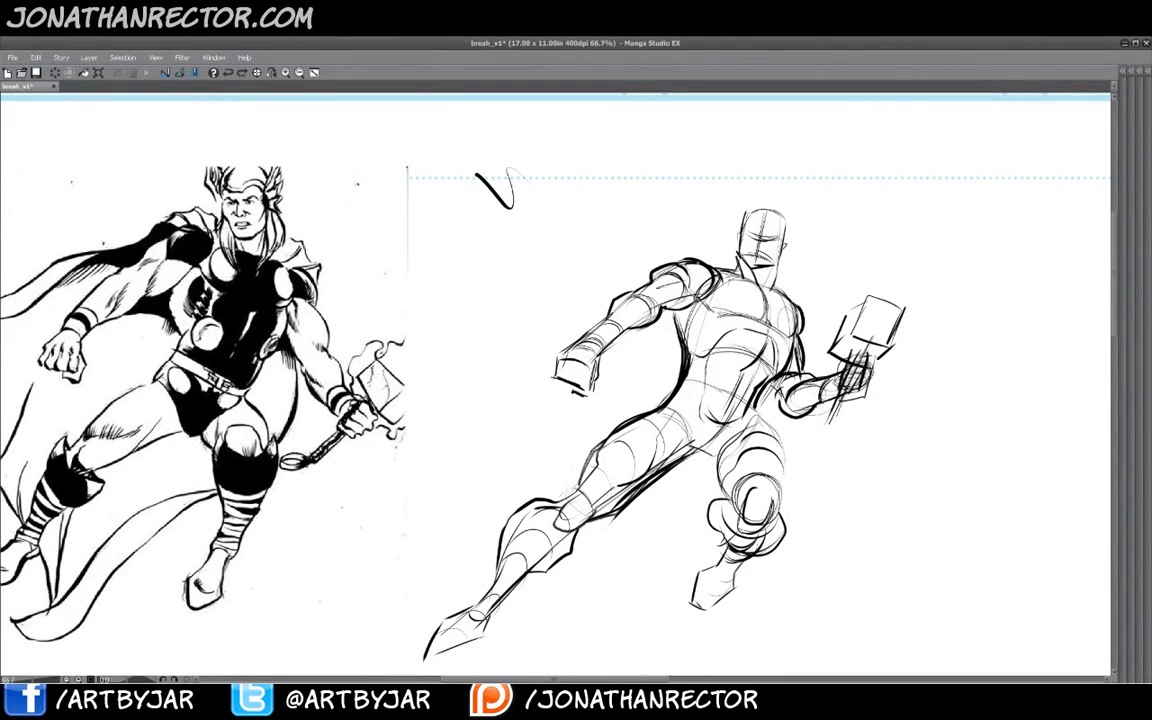
pyautogui.moveTo(712, 255)
pyautogui.mouseDown()
pyautogui.moveTo(640, 253)
pyautogui.moveTo(520, 300)
pyautogui.moveTo(483, 430)
pyautogui.moveTo(535, 500)
pyautogui.moveTo(700, 515)
pyautogui.moveTo(830, 430)
pyautogui.mouseUp()
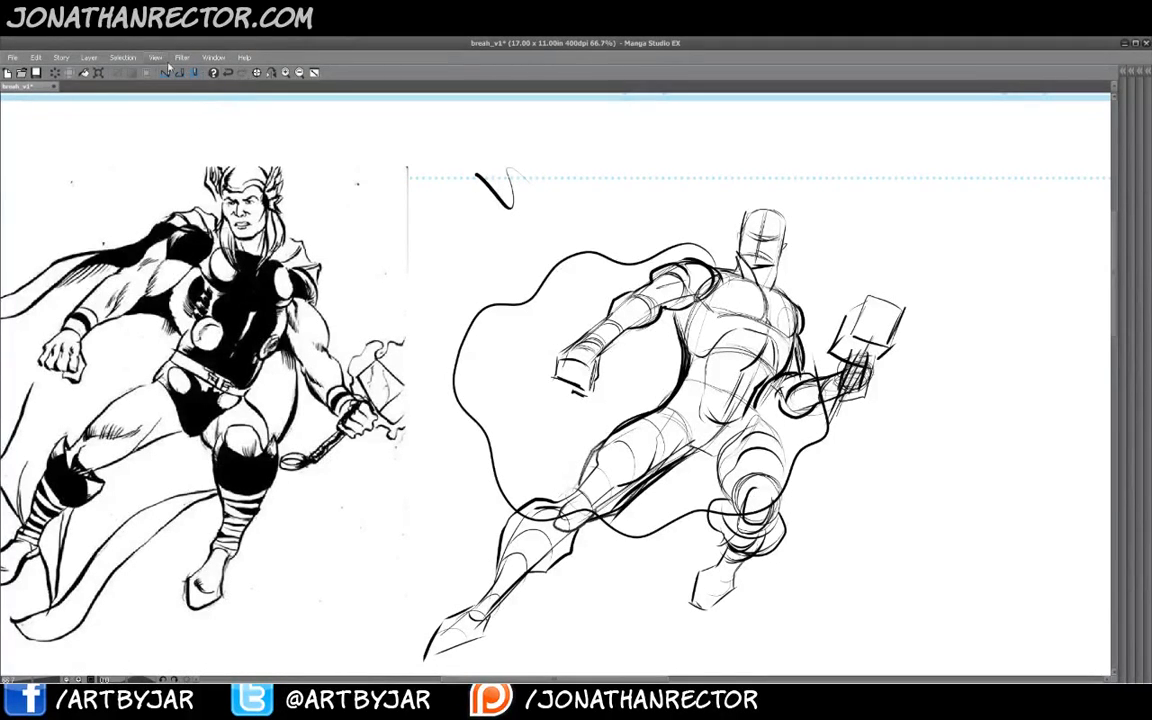
pyautogui.click(229, 74)
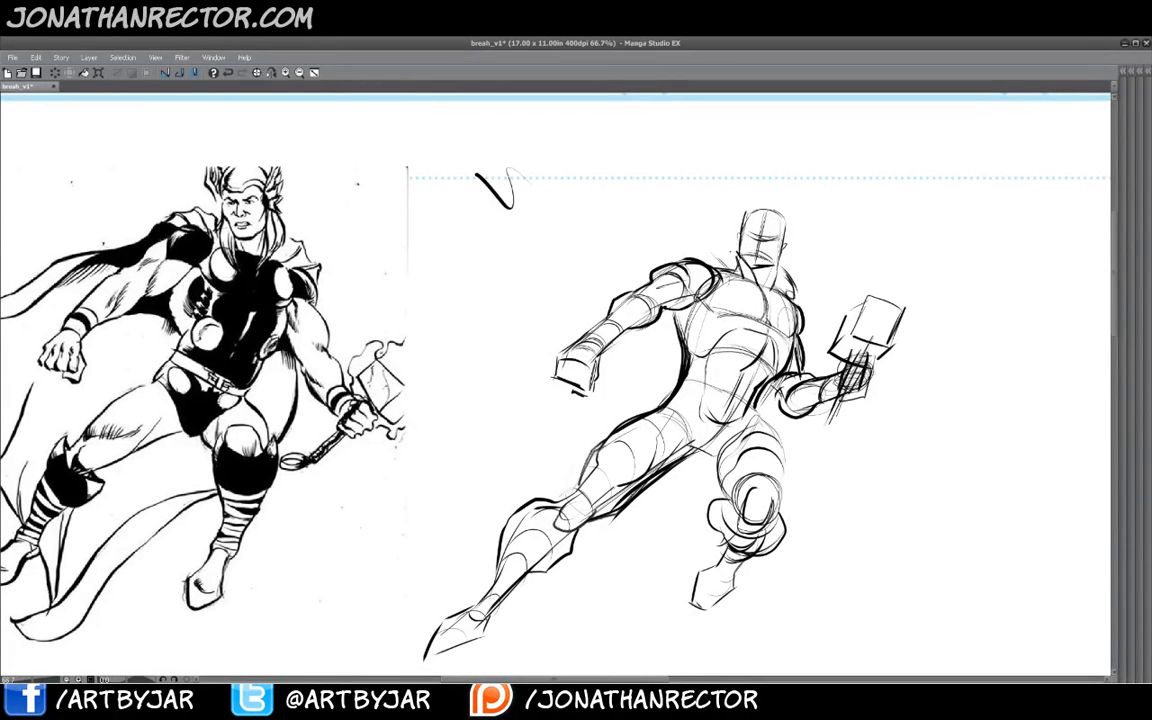
# - Draw the flowing cape sweeping from the shoulders behind the body toward the lower left
pyautogui.moveTo(670, 158)
pyautogui.mouseDown()
pyautogui.moveTo(700, 138)
pyautogui.moveTo(728, 157)
pyautogui.mouseUp()
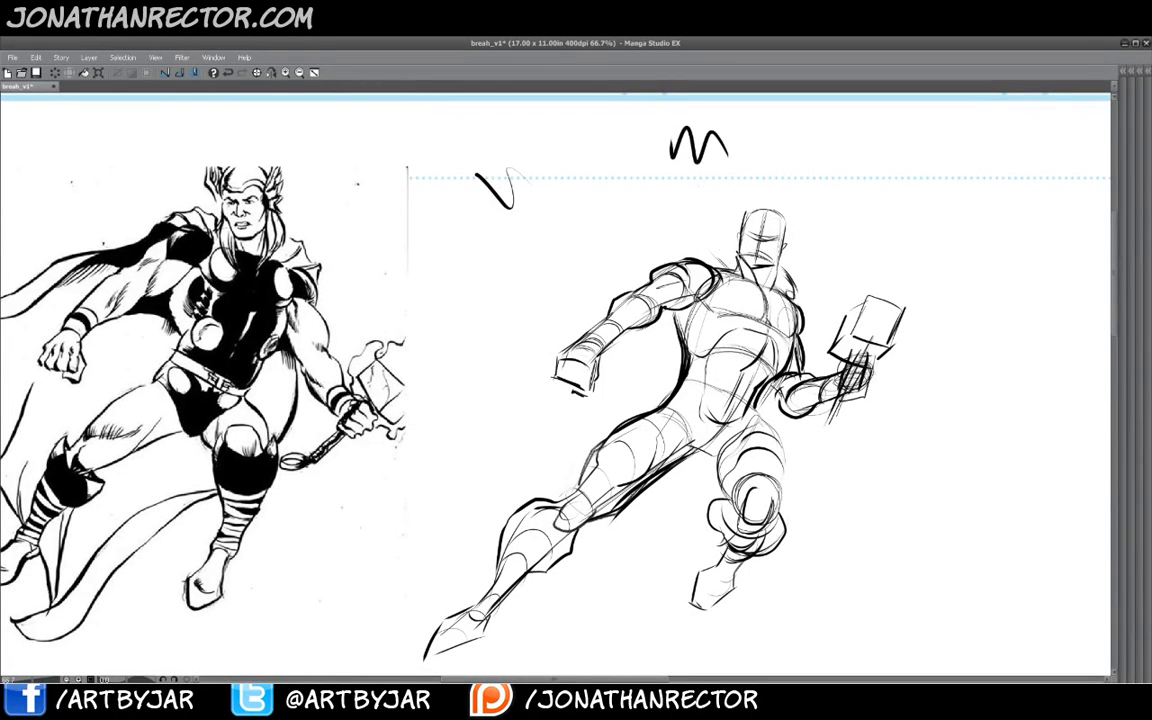
pyautogui.moveTo(697, 238)
pyautogui.mouseDown()
pyautogui.moveTo(728, 250)
pyautogui.moveTo(719, 272)
pyautogui.moveTo(520, 290)
pyautogui.moveTo(440, 455)
pyautogui.moveTo(560, 490)
pyautogui.mouseUp()
pyautogui.moveTo(625, 533); pyautogui.dragTo(697, 470)
pyautogui.moveTo(470, 390); pyautogui.dragTo(595, 298)
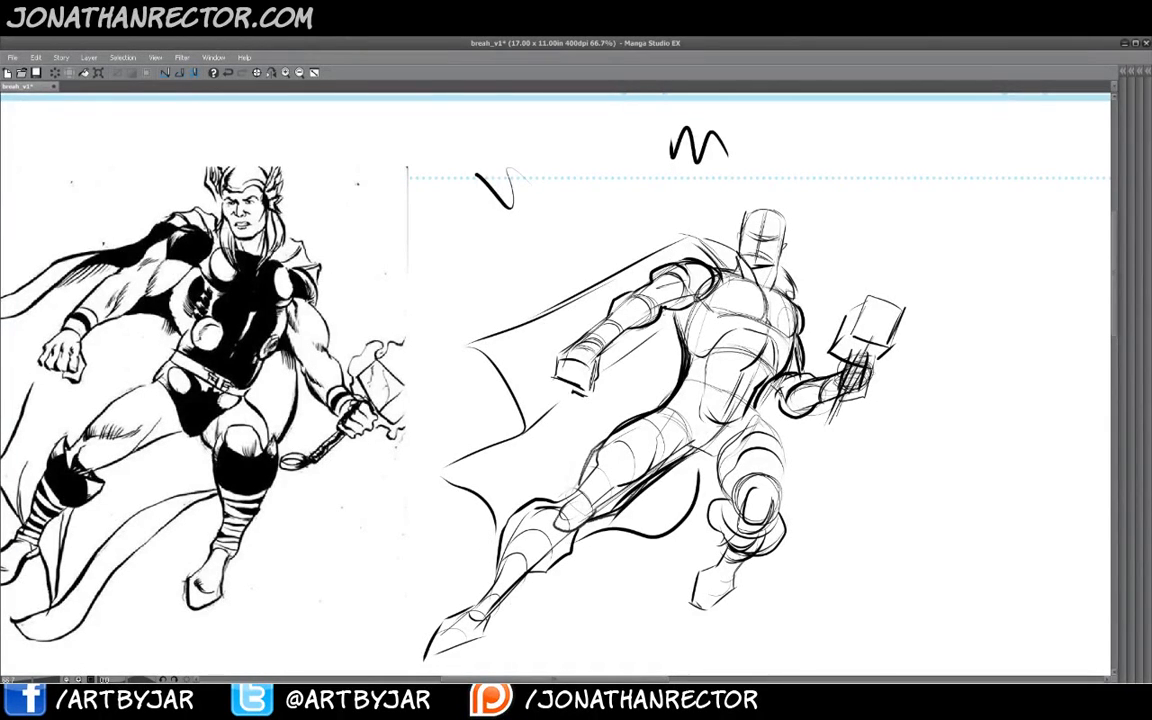
pyautogui.moveTo(572, 455); pyautogui.dragTo(672, 338)
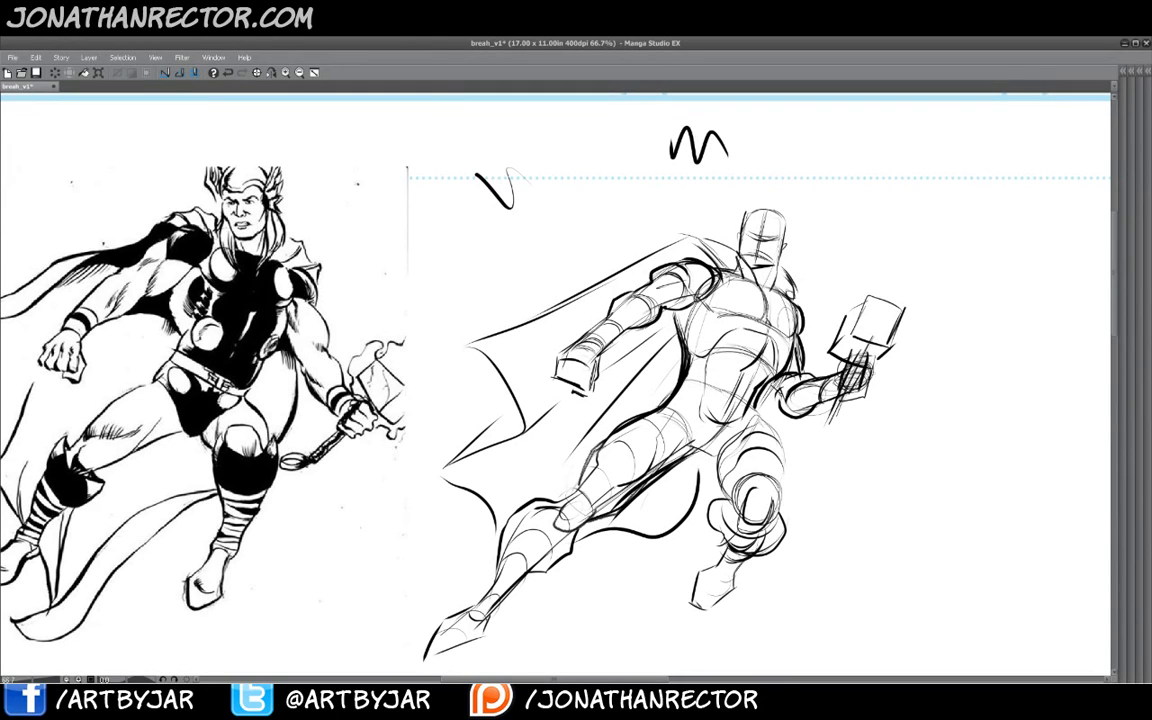
pyautogui.moveTo(676, 236); pyautogui.dragTo(736, 276)
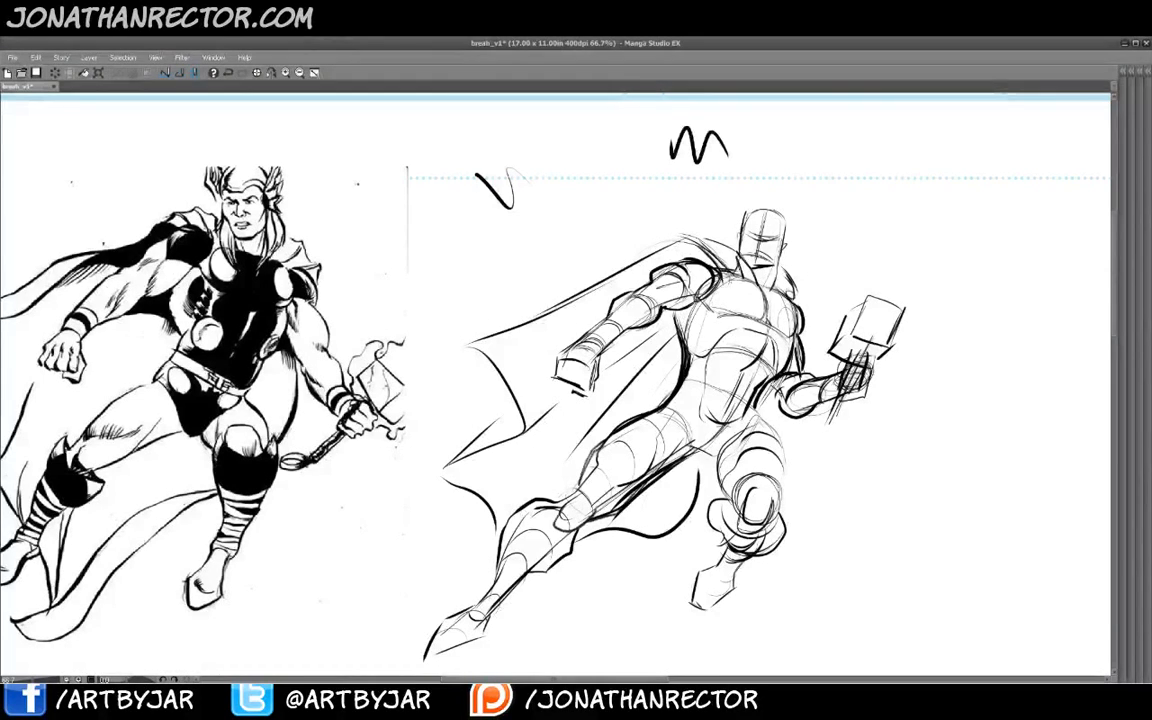
# - Sketch loose hair strands flowing behind the helmet
pyautogui.moveTo(656, 229)
pyautogui.mouseDown()
pyautogui.moveTo(739, 276)
pyautogui.moveTo(706, 232)
pyautogui.mouseUp()
pyautogui.moveTo(659, 229)
pyautogui.mouseDown()
pyautogui.moveTo(685, 227)
pyautogui.moveTo(665, 241)
pyautogui.mouseUp()
pyautogui.moveTo(803, 271)
pyautogui.mouseDown()
pyautogui.moveTo(784, 298)
pyautogui.moveTo(802, 297)
pyautogui.mouseUp()
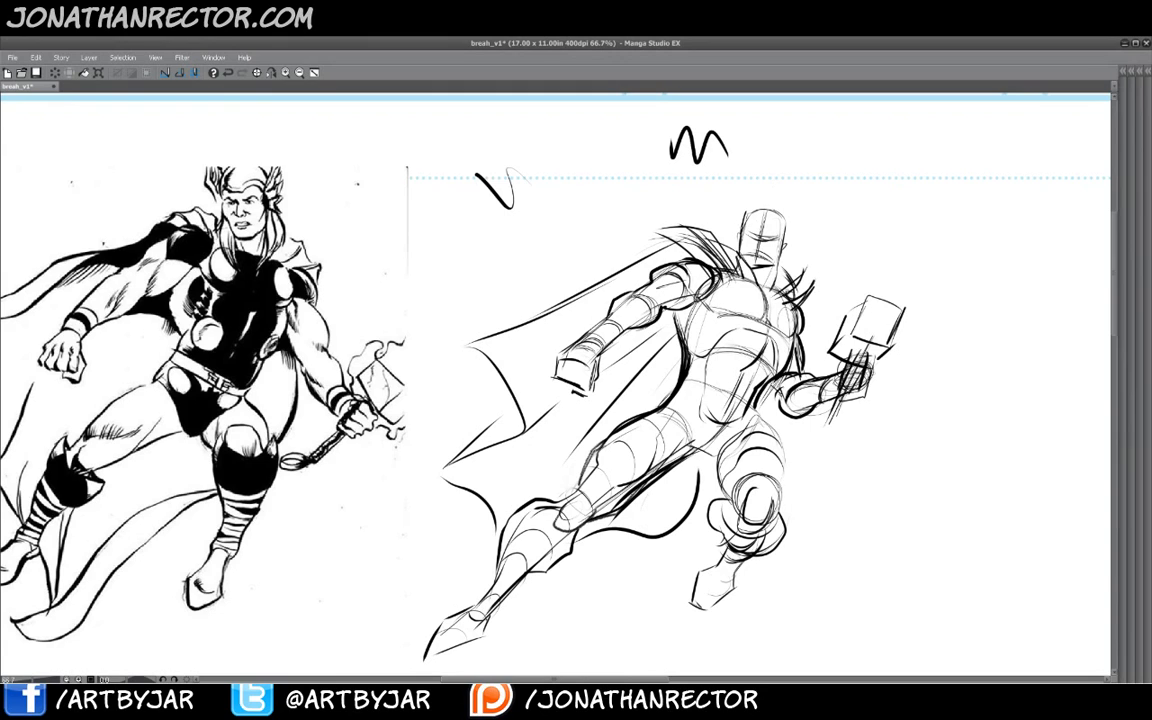
# - Add more sweeping hair strands over the helmet and shoulders of the new Thor sketch
pyautogui.moveTo(703, 193)
pyautogui.mouseDown()
pyautogui.moveTo(727, 213)
pyautogui.moveTo(728, 240)
pyautogui.mouseUp()
pyautogui.moveTo(701, 192)
pyautogui.mouseDown()
pyautogui.moveTo(725, 231)
pyautogui.moveTo(793, 257)
pyautogui.moveTo(765, 295)
pyautogui.mouseUp()
pyautogui.moveTo(790, 246)
pyautogui.mouseDown()
pyautogui.moveTo(756, 294)
pyautogui.moveTo(744, 292)
pyautogui.mouseUp()
pyautogui.moveTo(790, 251); pyautogui.dragTo(770, 292)
pyautogui.moveTo(694, 261); pyautogui.dragTo(657, 272)
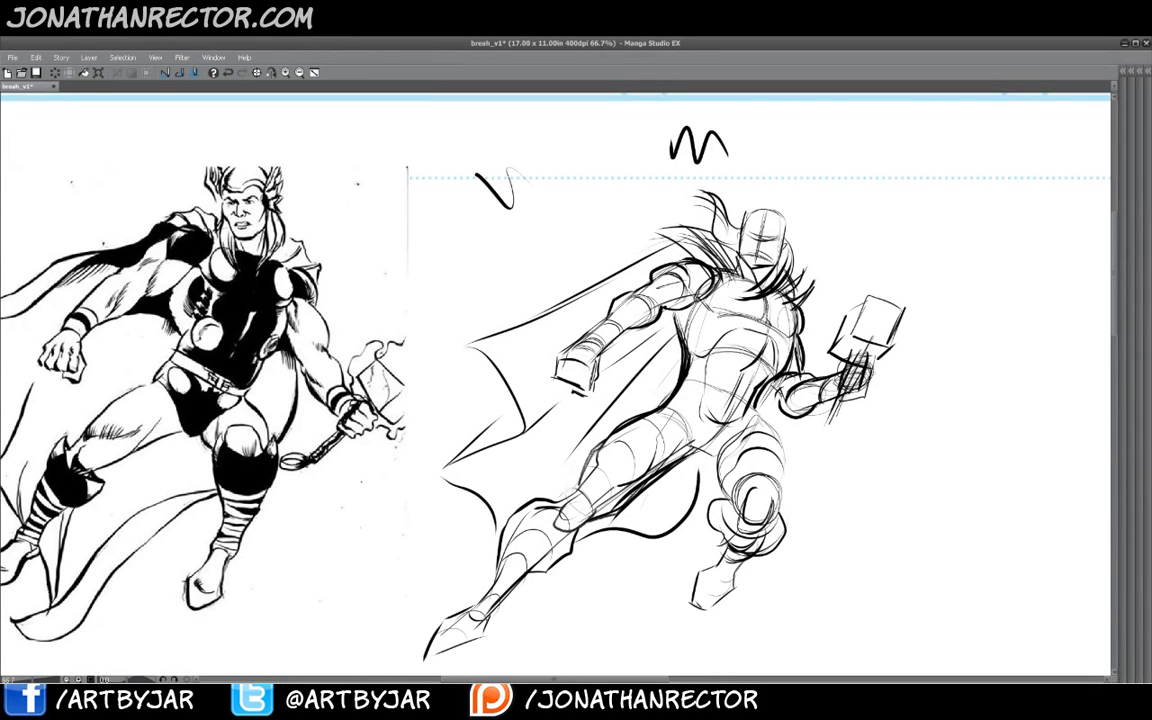
# - Draw a rough rectangular panel border around the new Thor figure
pyautogui.scroll(2, 555, 380)
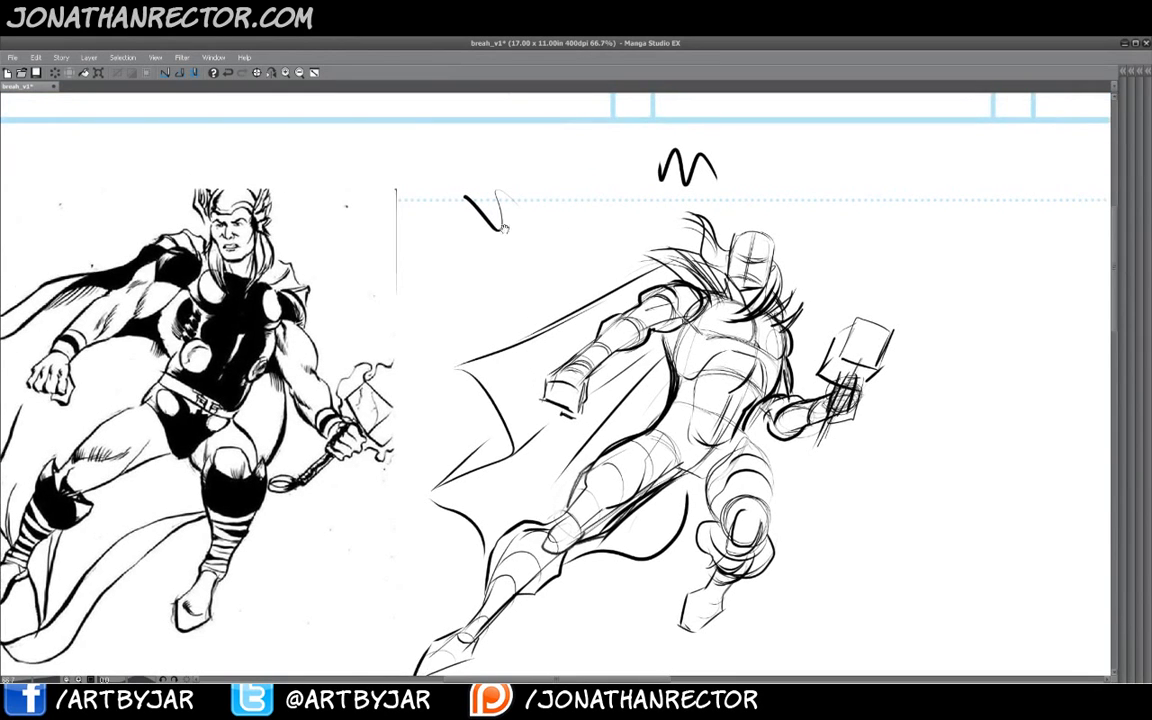
pyautogui.click(300, 73)
pyautogui.moveTo(413, 429); pyautogui.dragTo(415, 411)
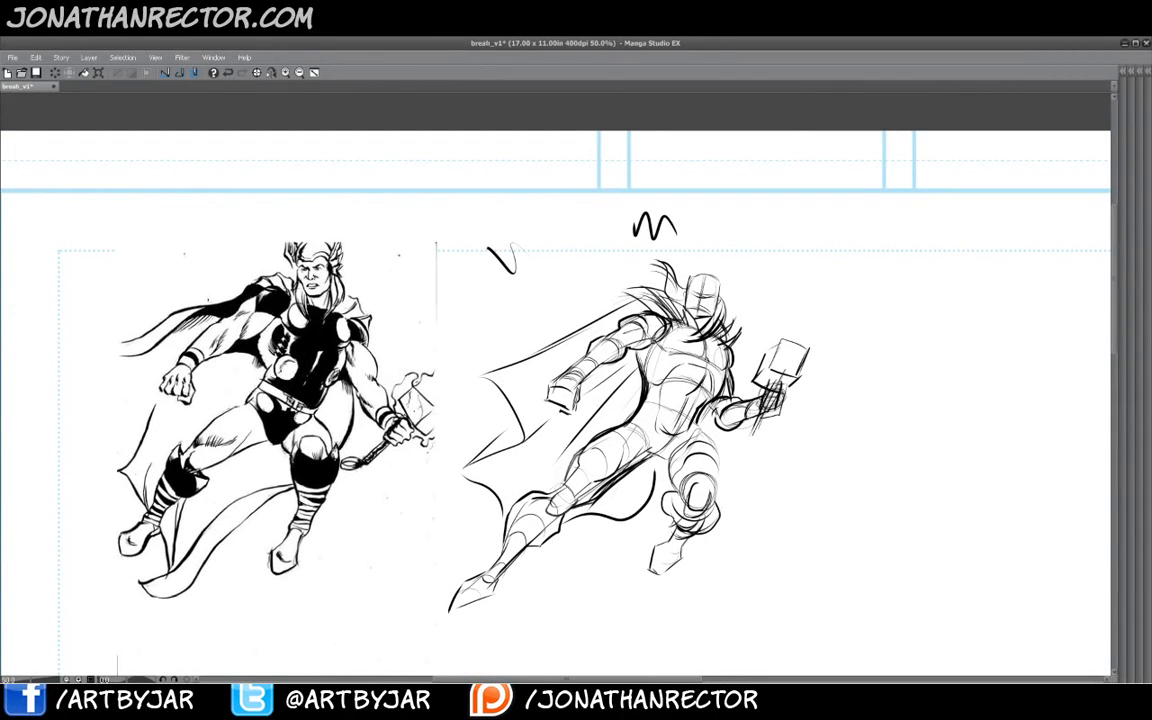
pyautogui.moveTo(808, 165)
pyautogui.mouseDown()
pyautogui.moveTo(811, 330)
pyautogui.moveTo(788, 590)
pyautogui.moveTo(754, 607)
pyautogui.moveTo(489, 603)
pyautogui.moveTo(460, 425)
pyautogui.moveTo(470, 138)
pyautogui.mouseUp()
pyautogui.moveTo(634, 129); pyautogui.dragTo(798, 141)
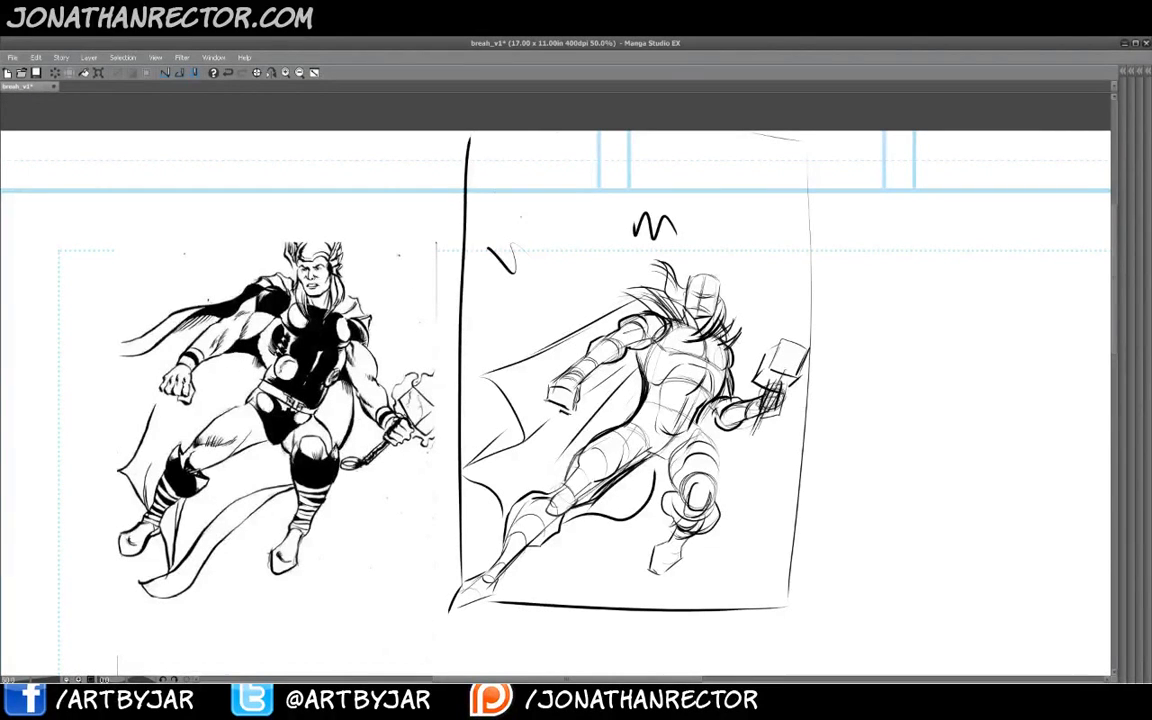
# - Sketch jagged background shapes and zigzag energy marks around the figure inside the panel
pyautogui.moveTo(504, 130)
pyautogui.mouseDown()
pyautogui.moveTo(540, 225)
pyautogui.moveTo(529, 262)
pyautogui.moveTo(699, 188)
pyautogui.moveTo(764, 325)
pyautogui.mouseUp()
pyautogui.moveTo(802, 424); pyautogui.dragTo(760, 467)
pyautogui.moveTo(748, 340)
pyautogui.mouseDown()
pyautogui.moveTo(781, 308)
pyautogui.moveTo(795, 321)
pyautogui.mouseUp()
pyautogui.moveTo(752, 454)
pyautogui.mouseDown()
pyautogui.moveTo(734, 489)
pyautogui.moveTo(766, 594)
pyautogui.mouseUp()
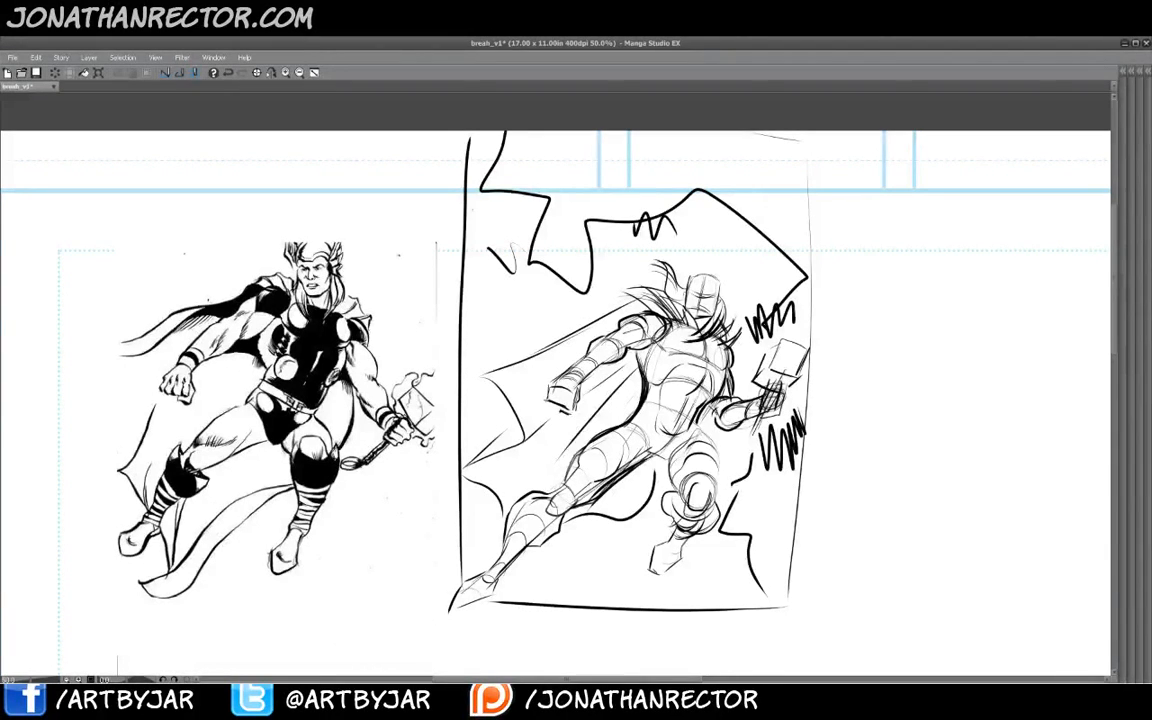
pyautogui.moveTo(468, 168)
pyautogui.mouseDown()
pyautogui.moveTo(484, 246)
pyautogui.moveTo(571, 319)
pyautogui.moveTo(690, 240)
pyautogui.moveTo(703, 270)
pyautogui.mouseUp()
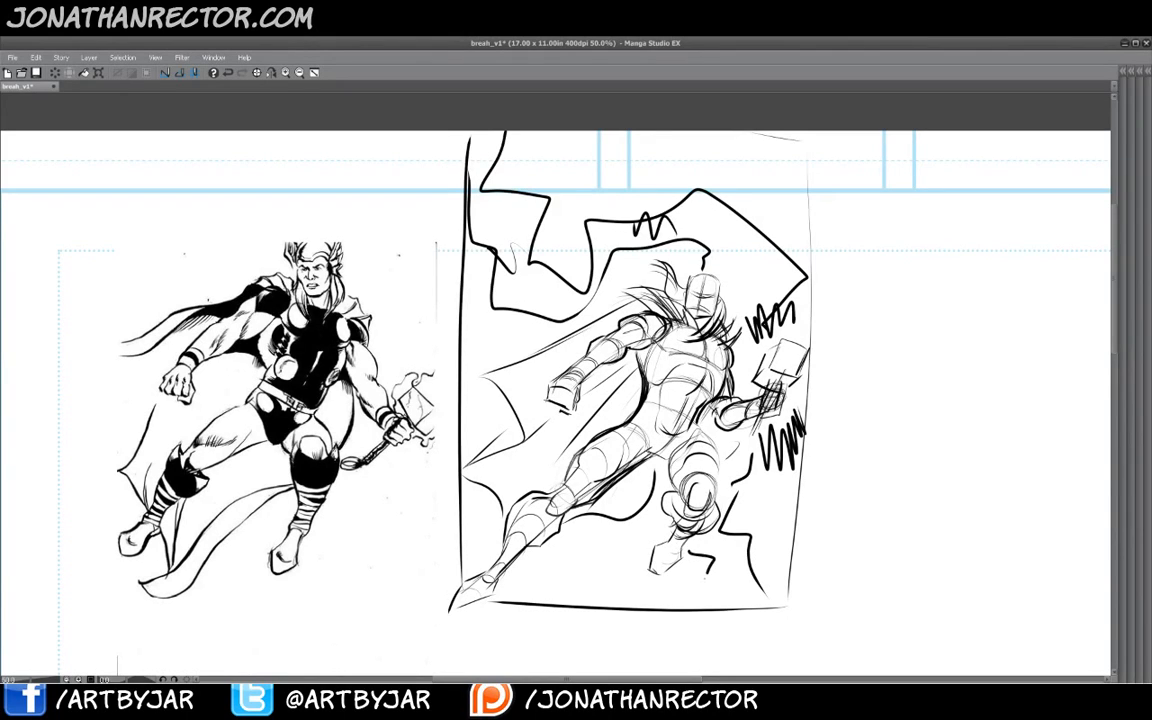
pyautogui.moveTo(688, 551); pyautogui.dragTo(716, 588)
# - Place the photographed muscleman sketch on the empty canvas area and scale it up beside the Thor panel
pyautogui.moveTo(879, 453); pyautogui.dragTo(376, 439)
pyautogui.press('Tab')
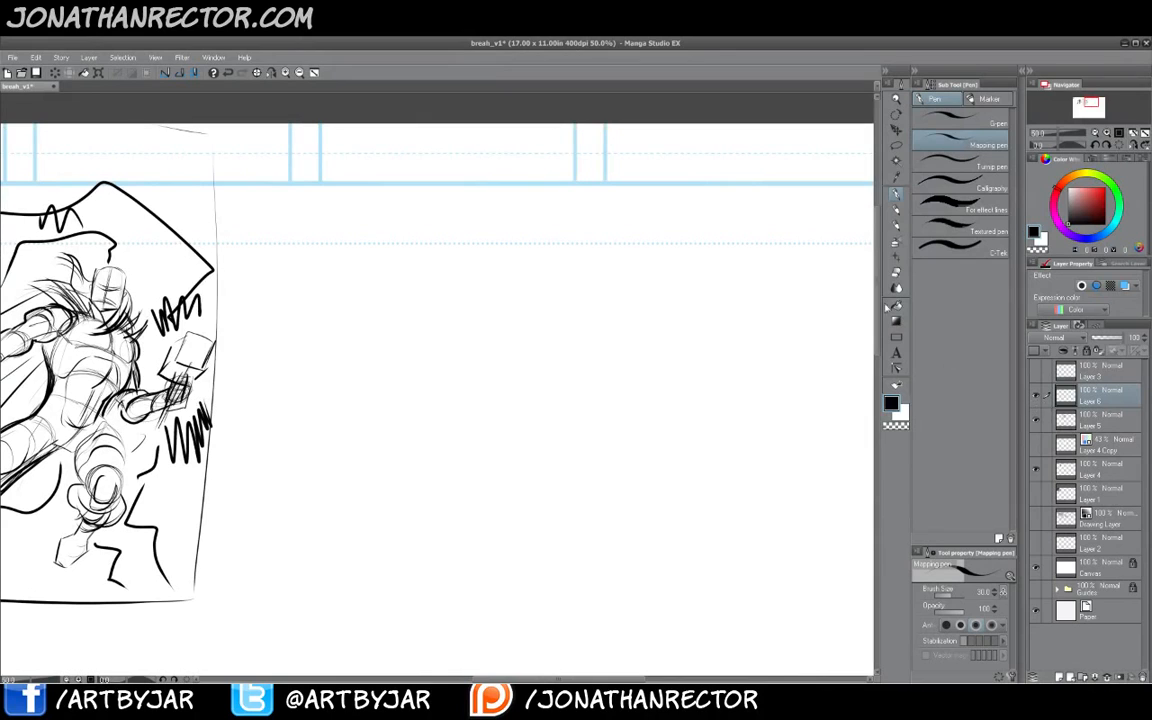
pyautogui.press('k')
pyautogui.moveTo(370, 412); pyautogui.dragTo(677, 458)
pyautogui.moveTo(275, 377); pyautogui.dragTo(611, 447)
pyautogui.moveTo(336, 383); pyautogui.dragTo(689, 363)
pyautogui.hotkey('ctrl', 't')
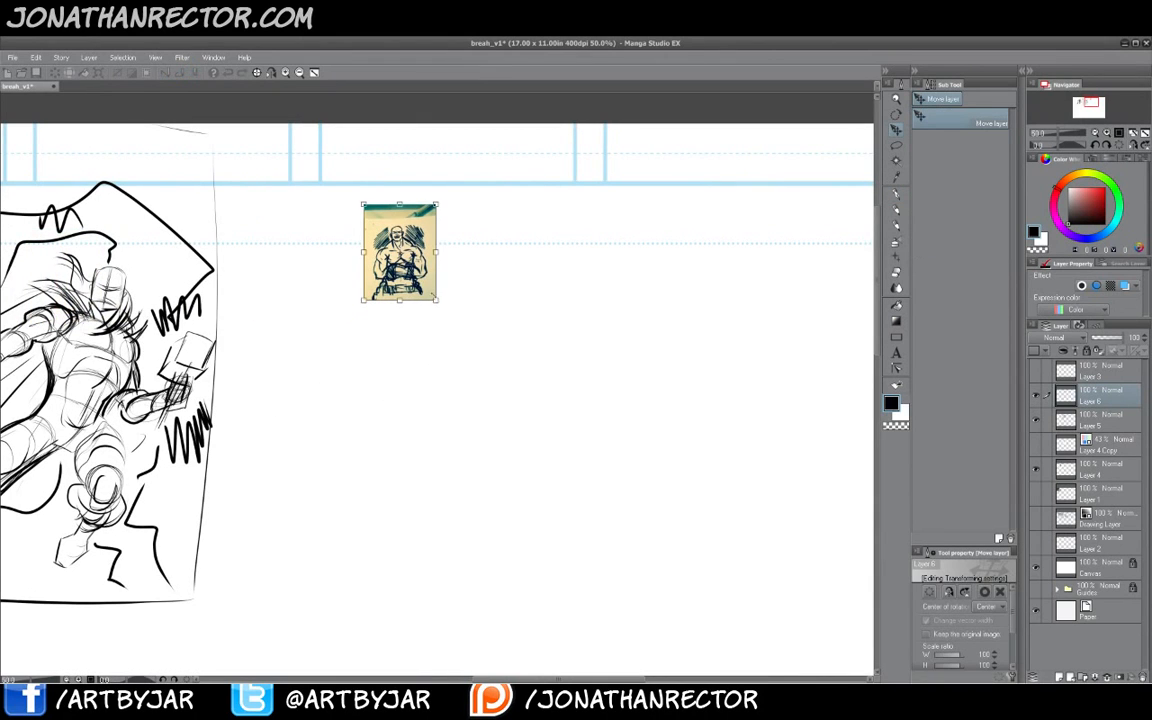
pyautogui.moveTo(436, 299); pyautogui.dragTo(694, 633)
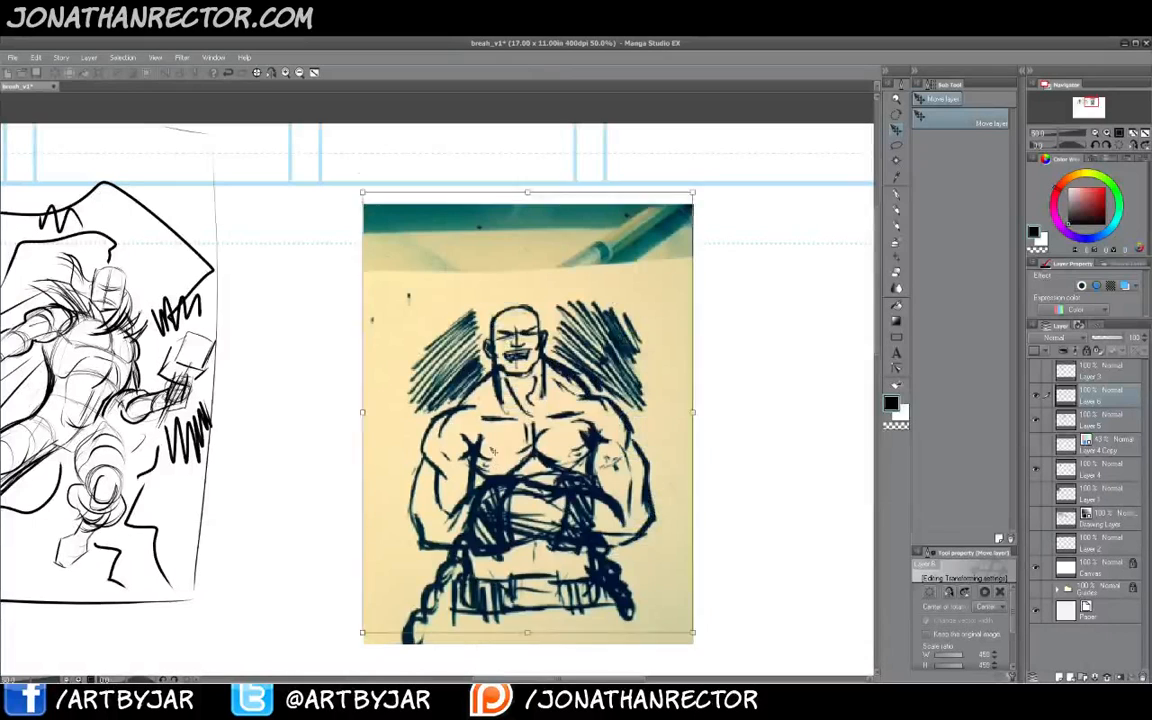
pyautogui.moveTo(493, 452); pyautogui.dragTo(493, 391)
pyautogui.press('Return')
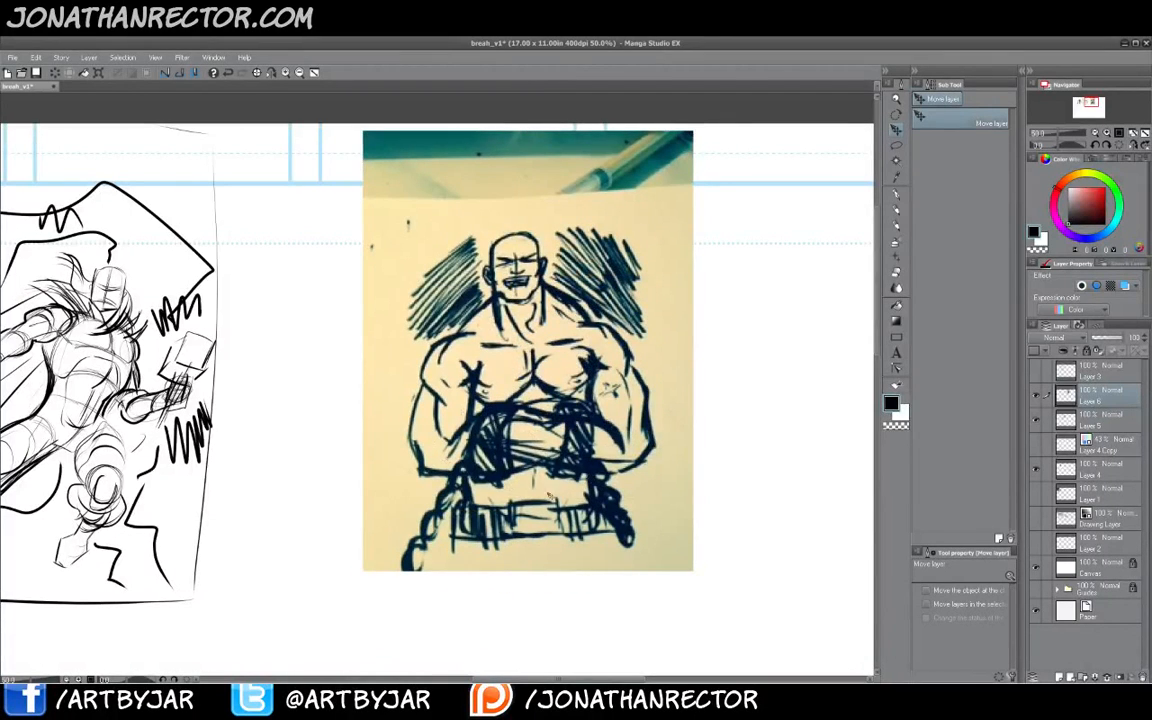
# - Duplicate the photo layer, move the copy to the right, and turn it into a blue-line layer at 45% opacity
pyautogui.click(1059, 678)
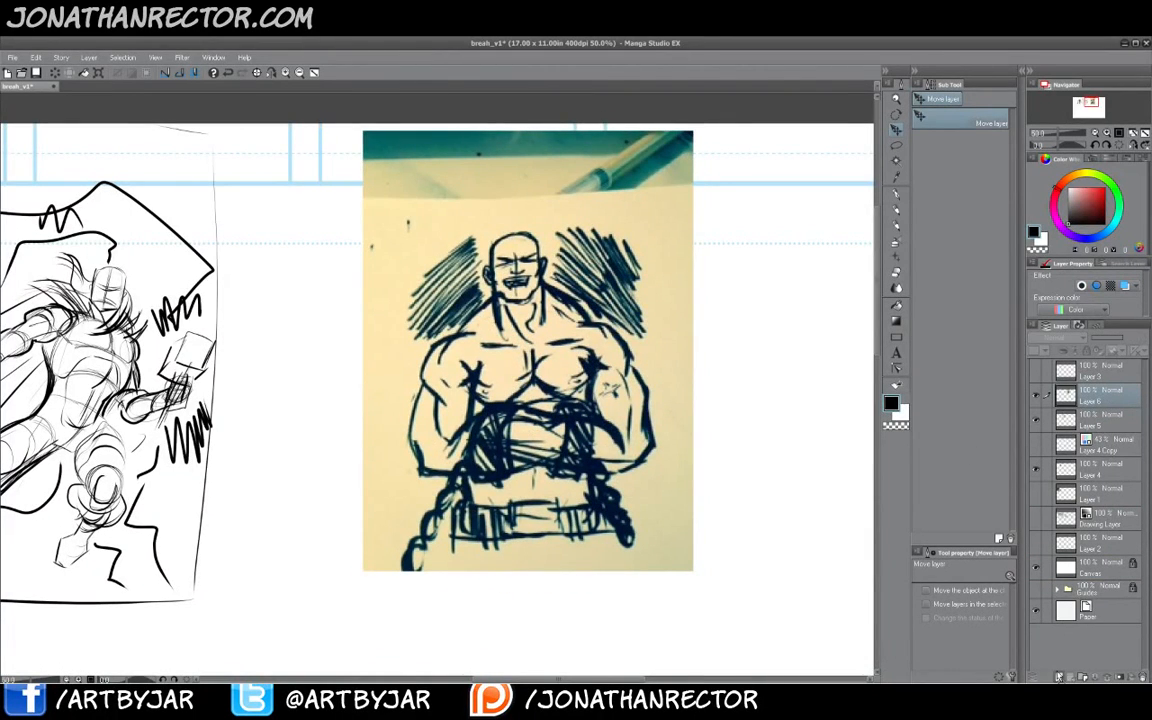
pyautogui.moveTo(684, 415); pyautogui.dragTo(793, 426)
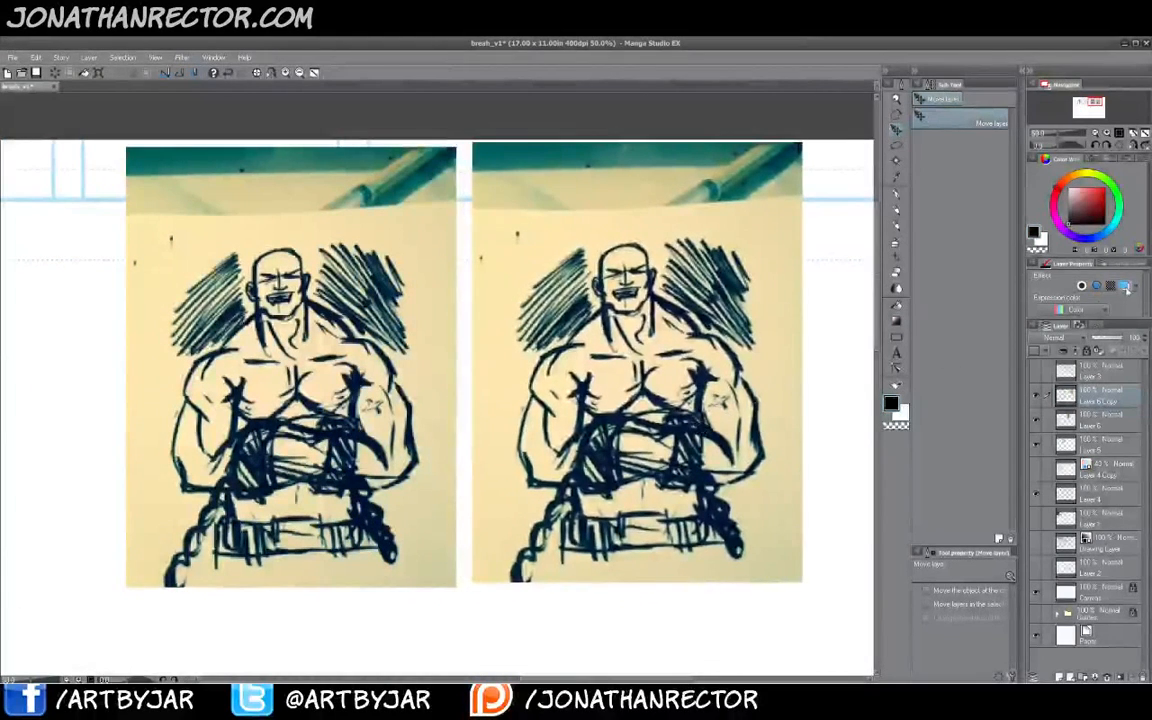
pyautogui.click(1126, 287)
pyautogui.click(1106, 338)
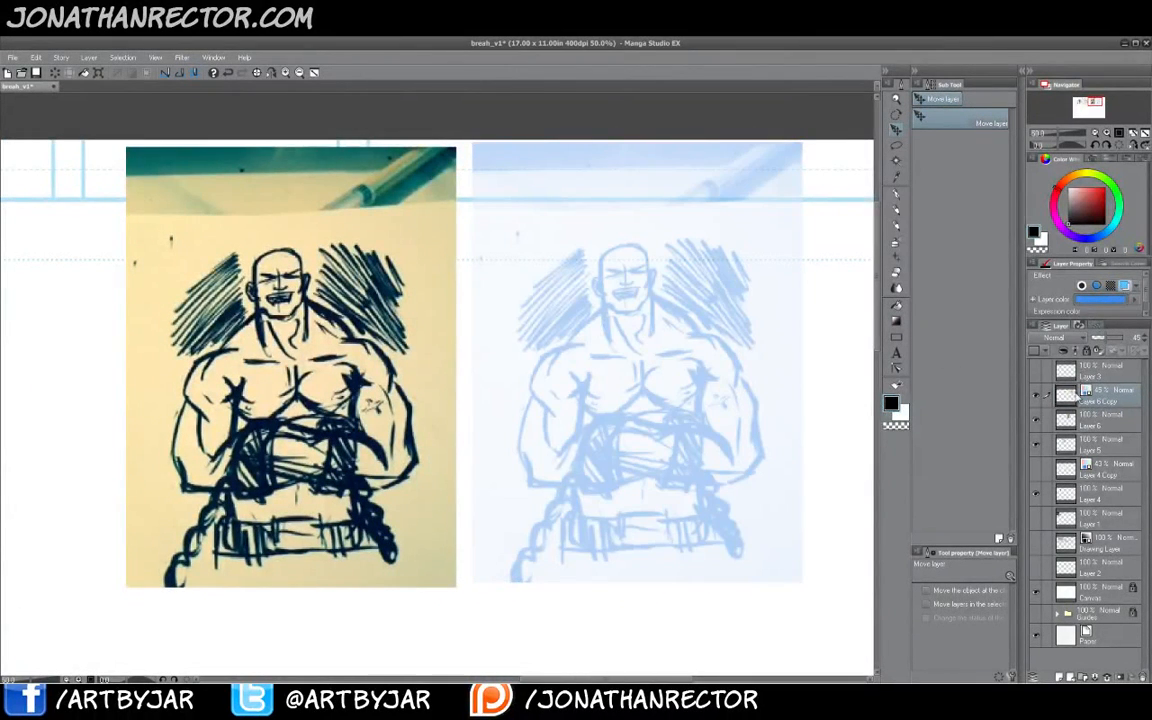
# - Add a new layer and sketch the deltoid shapes of both shoulders over the blue copy
pyautogui.hotkey('ctrl', 'shift', 'n')
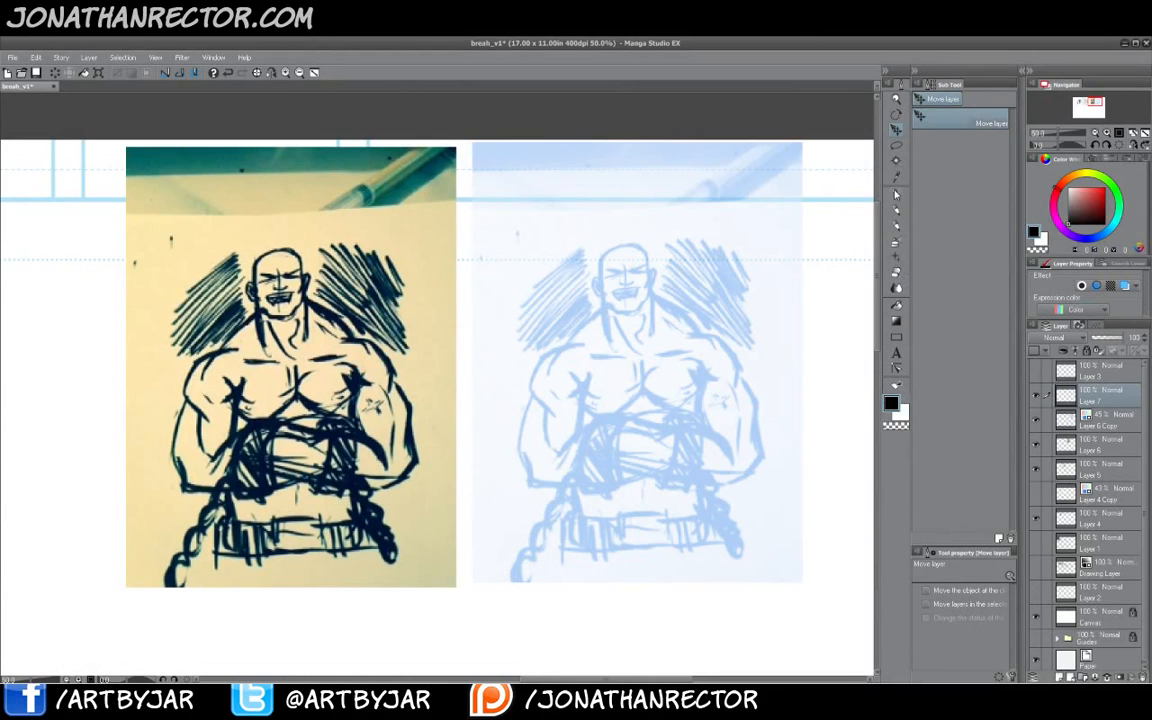
pyautogui.press('p')
pyautogui.moveTo(507, 481); pyautogui.dragTo(539, 478)
pyautogui.press('Tab')
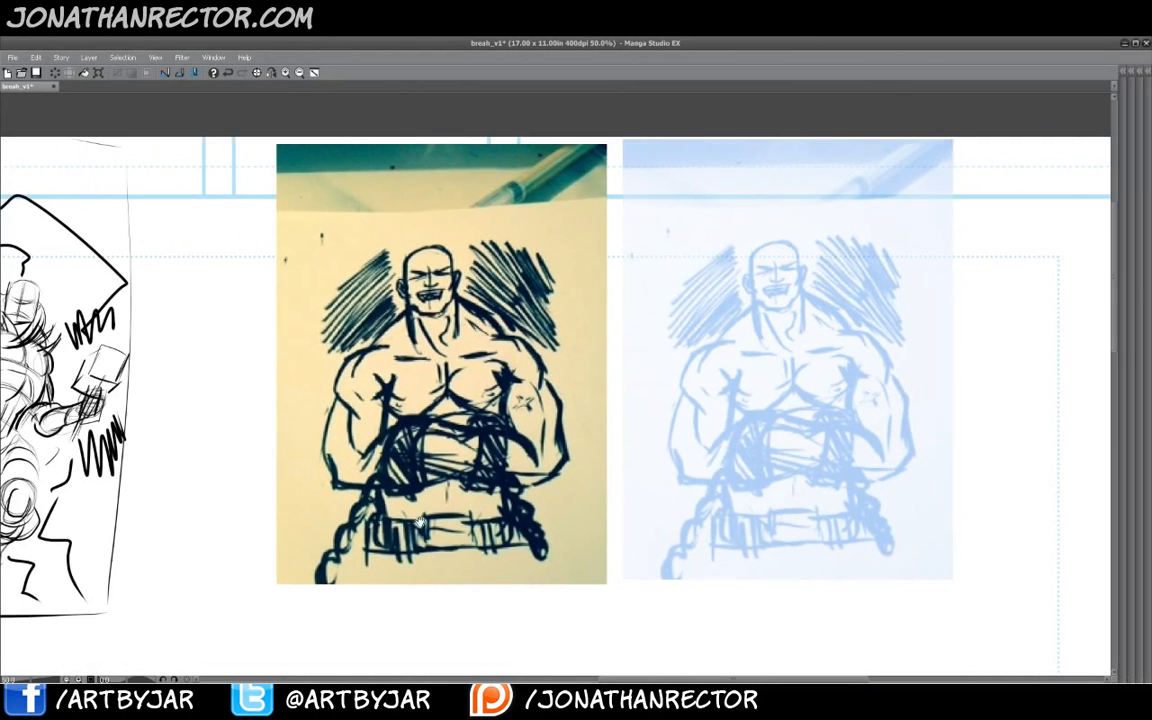
pyautogui.moveTo(417, 520); pyautogui.dragTo(407, 516)
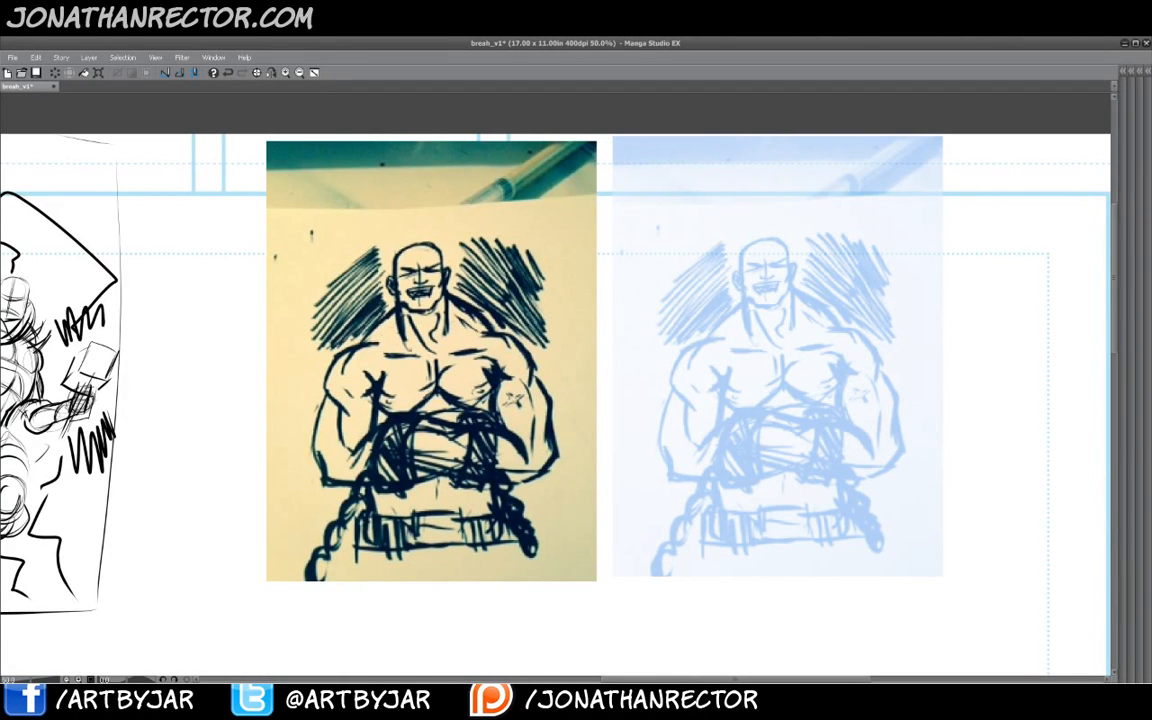
pyautogui.moveTo(714, 342)
pyautogui.mouseDown()
pyautogui.moveTo(679, 352)
pyautogui.moveTo(671, 386)
pyautogui.moveTo(706, 401)
pyautogui.moveTo(716, 343)
pyautogui.mouseUp()
pyautogui.moveTo(826, 350); pyautogui.dragTo(872, 380)
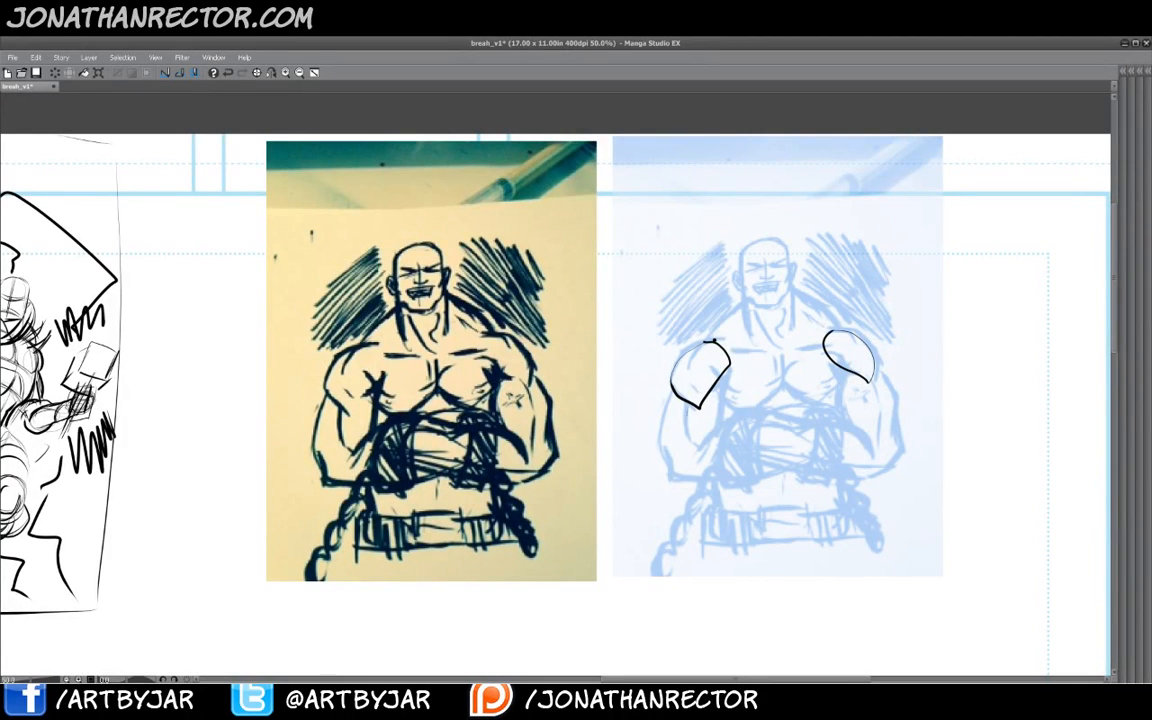
# - Sketch the bicep and forearm of the arm on the left side over the blue copy
pyautogui.moveTo(688, 407); pyautogui.dragTo(699, 447)
pyautogui.moveTo(717, 385); pyautogui.dragTo(717, 421)
pyautogui.moveTo(672, 400)
pyautogui.mouseDown()
pyautogui.moveTo(660, 438)
pyautogui.moveTo(671, 475)
pyautogui.moveTo(690, 481)
pyautogui.moveTo(715, 421)
pyautogui.moveTo(785, 425)
pyautogui.moveTo(815, 452)
pyautogui.mouseUp()
pyautogui.moveTo(680, 487)
pyautogui.mouseDown()
pyautogui.moveTo(790, 480)
pyautogui.moveTo(818, 458)
pyautogui.mouseUp()
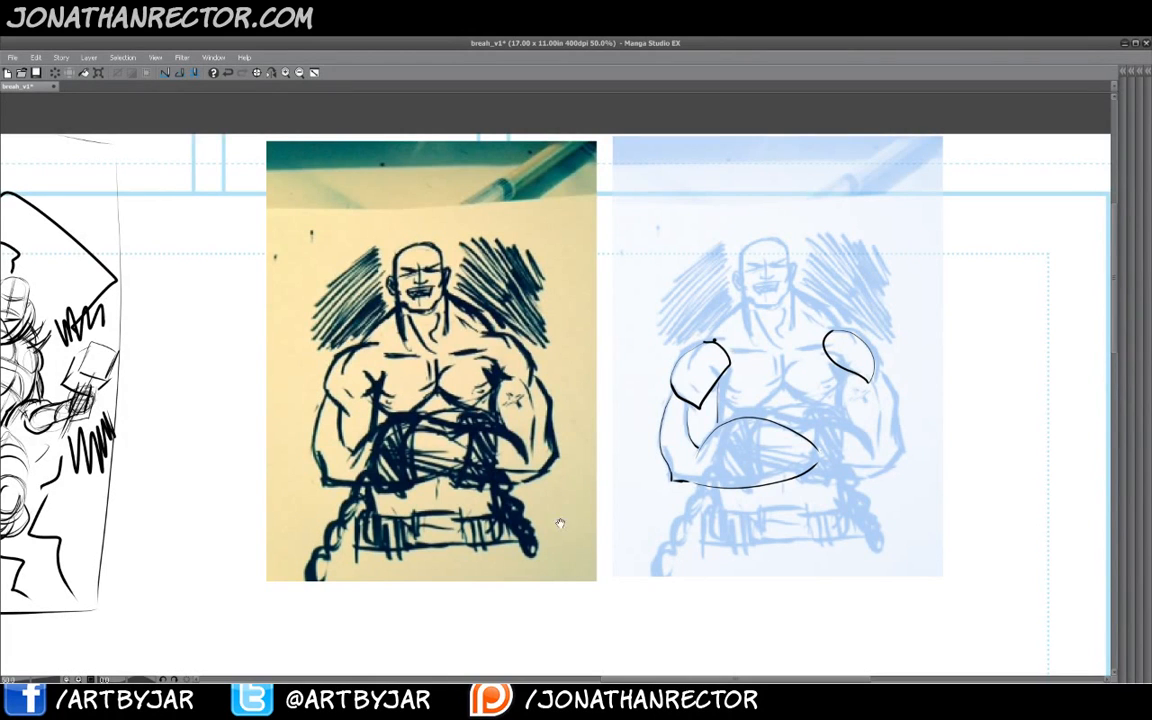
# - Draw a separate bent-arm study of rounded muscle shapes with a hand in the empty space to the right
pyautogui.moveTo(886, 486); pyautogui.dragTo(681, 496)
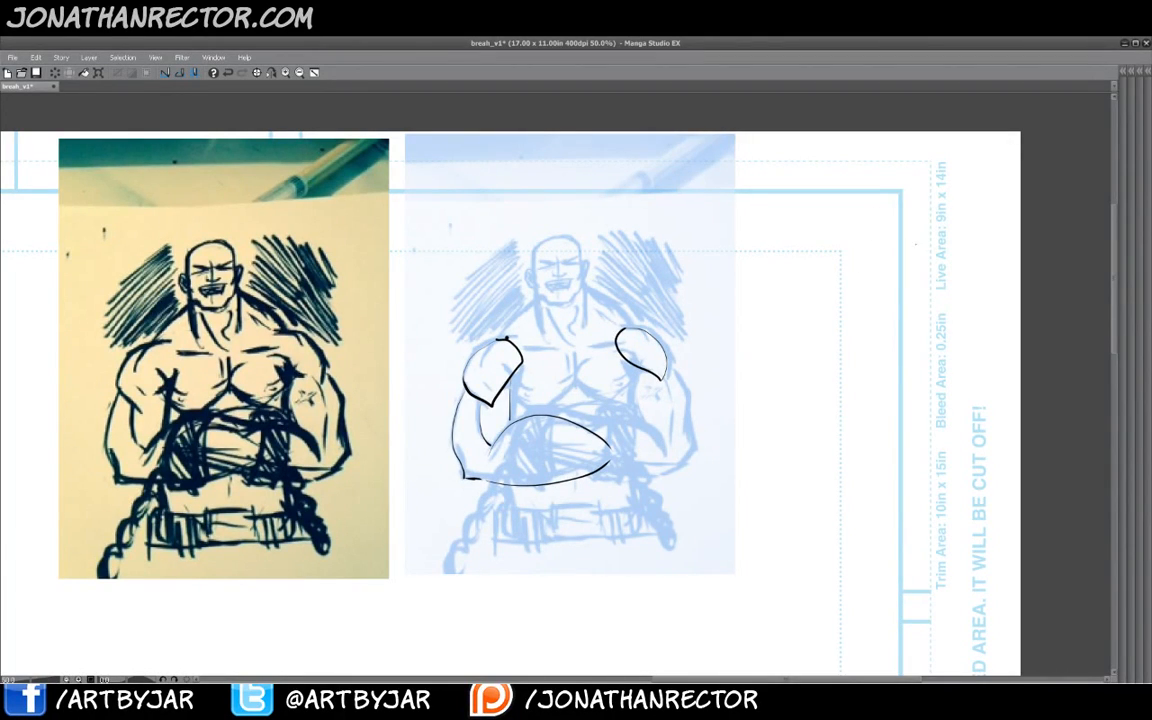
pyautogui.moveTo(882, 236)
pyautogui.mouseDown()
pyautogui.moveTo(848, 257)
pyautogui.moveTo(853, 313)
pyautogui.moveTo(888, 239)
pyautogui.moveTo(881, 295)
pyautogui.moveTo(855, 317)
pyautogui.moveTo(836, 293)
pyautogui.moveTo(820, 326)
pyautogui.moveTo(846, 383)
pyautogui.mouseUp()
pyautogui.moveTo(875, 316)
pyautogui.mouseDown()
pyautogui.moveTo(877, 340)
pyautogui.moveTo(849, 383)
pyautogui.mouseUp()
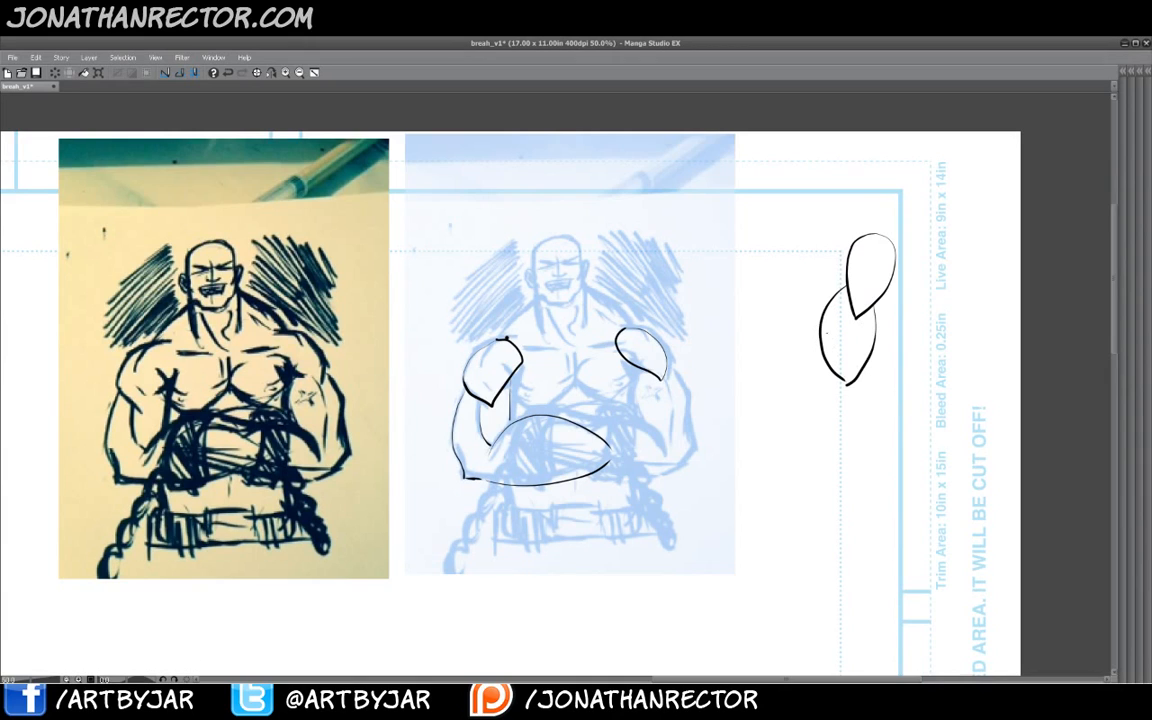
pyautogui.moveTo(828, 372); pyautogui.dragTo(834, 390)
pyautogui.moveTo(836, 392); pyautogui.dragTo(858, 445)
pyautogui.moveTo(868, 382); pyautogui.dragTo(902, 455)
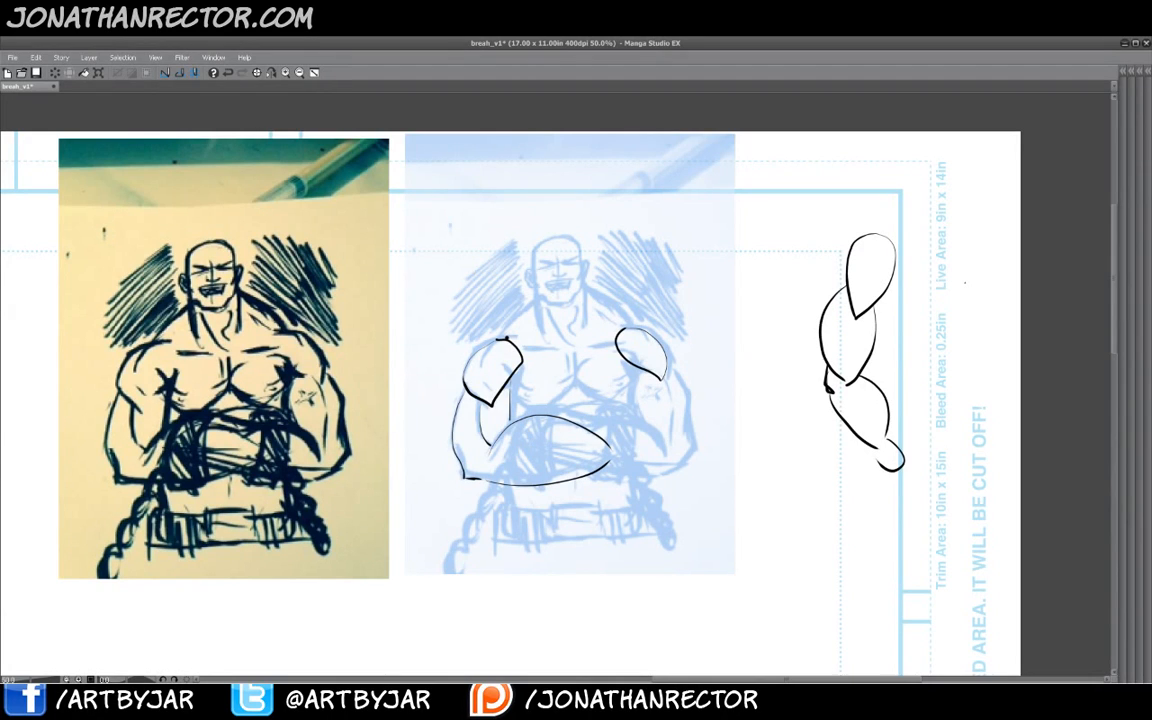
pyautogui.moveTo(970, 320)
pyautogui.mouseDown()
pyautogui.moveTo(976, 299)
pyautogui.moveTo(948, 297)
pyautogui.moveTo(959, 320)
pyautogui.moveTo(977, 319)
pyautogui.moveTo(975, 301)
pyautogui.moveTo(938, 280)
pyautogui.moveTo(921, 293)
pyautogui.moveTo(965, 308)
pyautogui.moveTo(954, 268)
pyautogui.moveTo(899, 257)
pyautogui.moveTo(910, 246)
pyautogui.mouseUp()
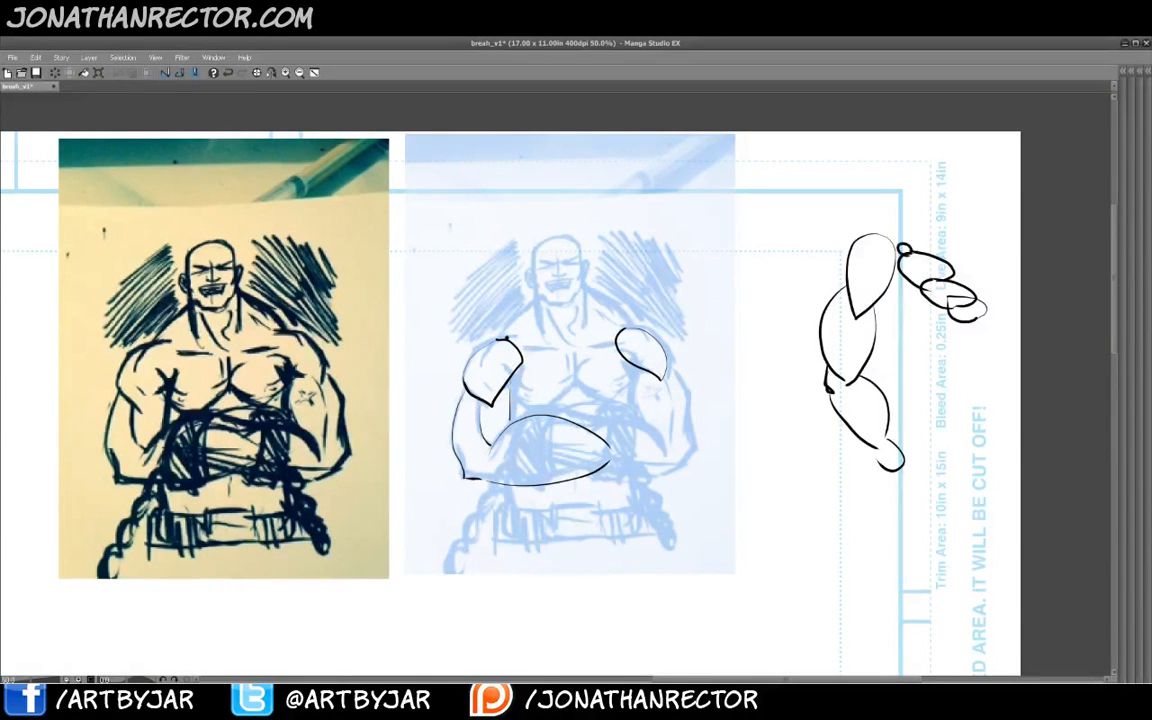
pyautogui.moveTo(948, 315); pyautogui.dragTo(976, 331)
# - Lasso-select all the new sketch strokes and delete them
pyautogui.moveTo(885, 207)
pyautogui.mouseDown()
pyautogui.moveTo(790, 537)
pyautogui.moveTo(435, 438)
pyautogui.moveTo(850, 200)
pyautogui.moveTo(885, 207)
pyautogui.mouseUp()
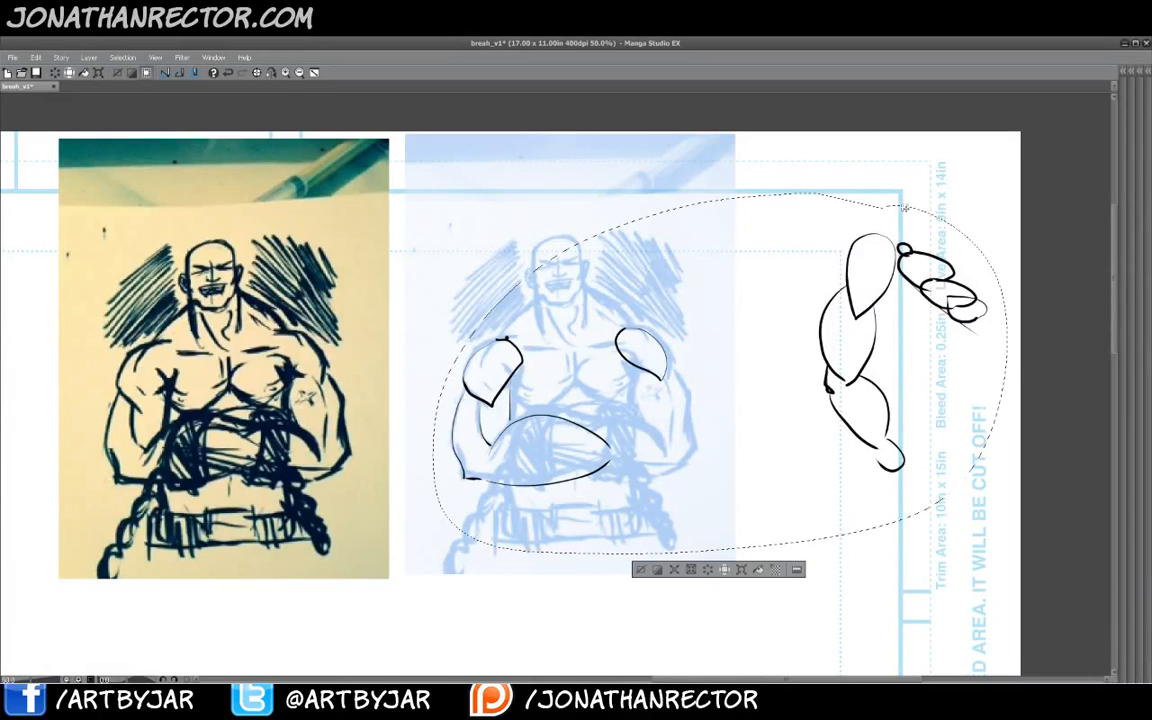
pyautogui.click(640, 570)
pyautogui.click(640, 571)
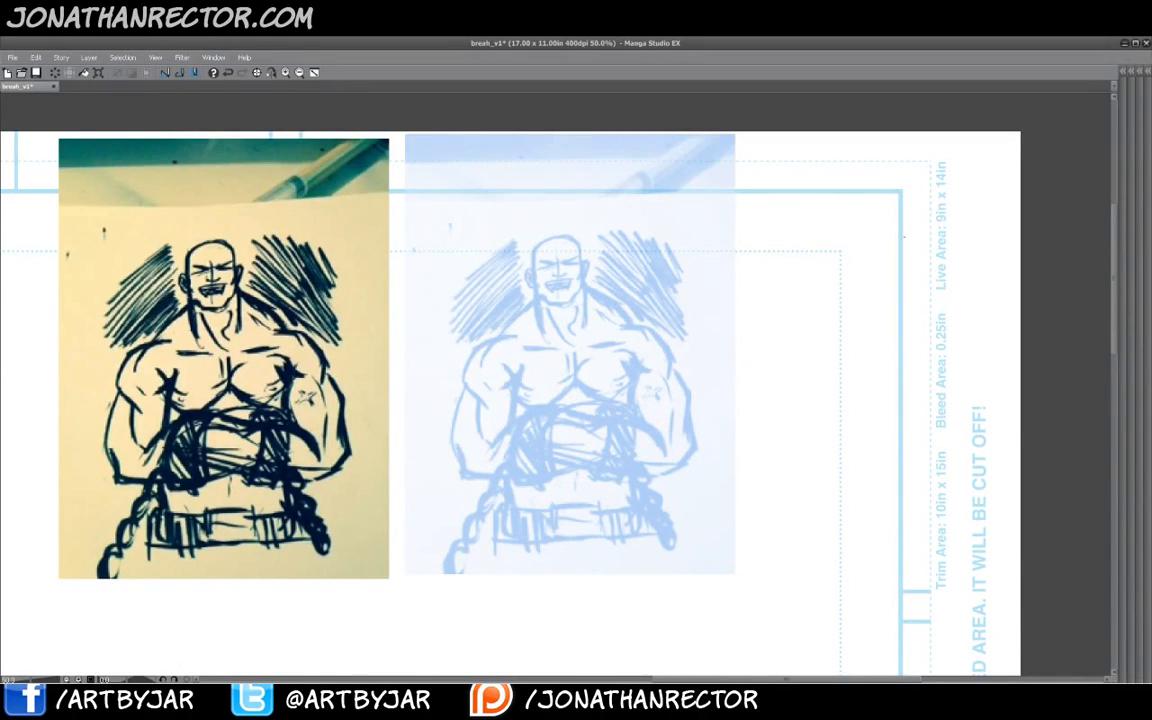
# - Draw a bent arm as two cylinders for upper arm and forearm in the space to the right
pyautogui.moveTo(922, 231)
pyautogui.mouseDown()
pyautogui.moveTo(881, 216)
pyautogui.moveTo(904, 217)
pyautogui.mouseUp()
pyautogui.moveTo(920, 236); pyautogui.dragTo(853, 373)
pyautogui.moveTo(878, 222); pyautogui.dragTo(812, 329)
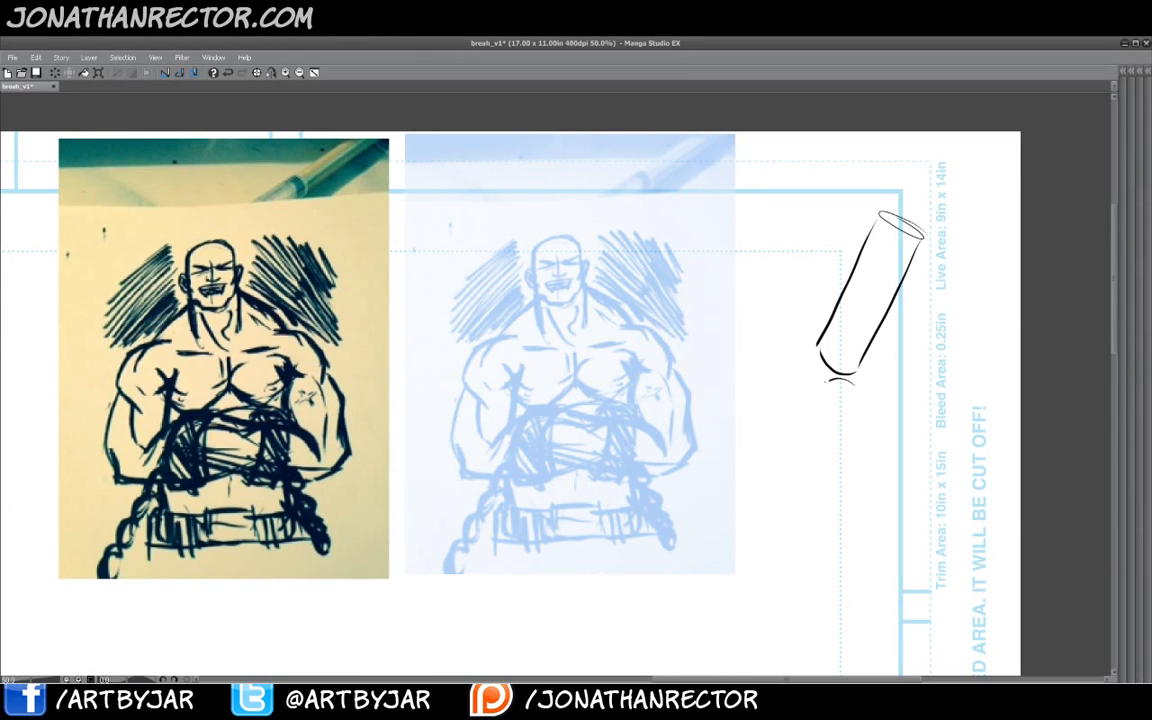
pyautogui.moveTo(848, 380)
pyautogui.mouseDown()
pyautogui.moveTo(819, 414)
pyautogui.moveTo(813, 407)
pyautogui.moveTo(867, 471)
pyautogui.moveTo(902, 465)
pyautogui.mouseUp()
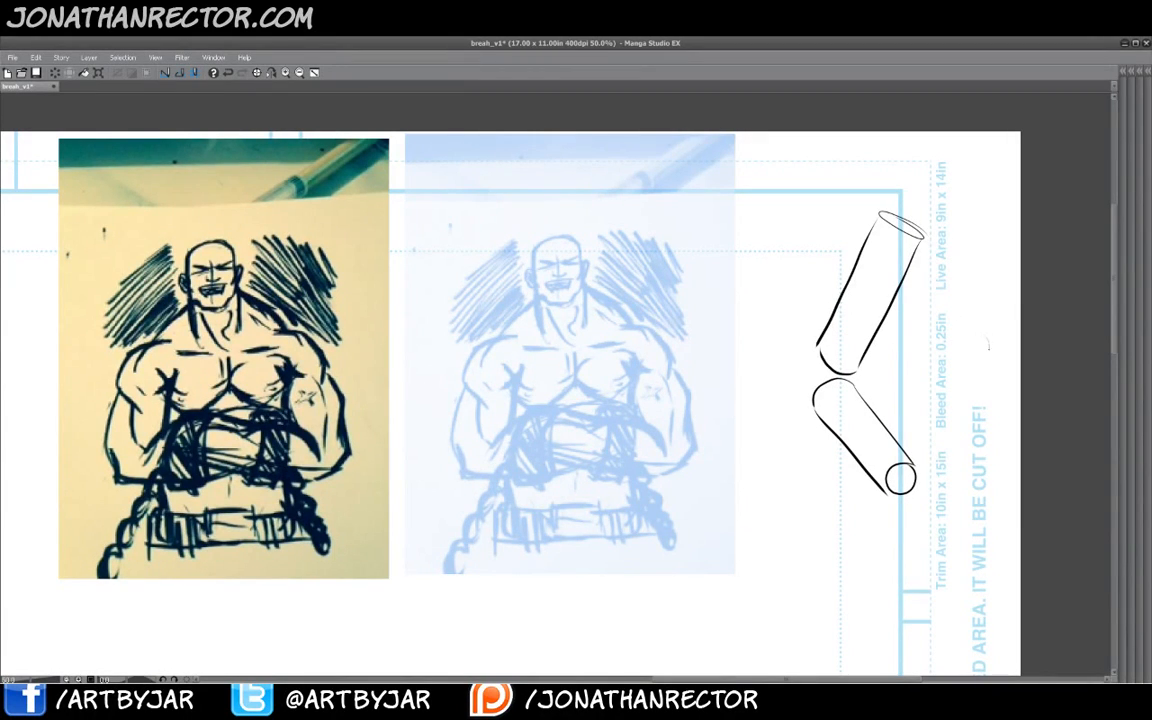
# - Draw a second cylinder arm angled downward from the top of the first
pyautogui.moveTo(986, 343)
pyautogui.mouseDown()
pyautogui.moveTo(961, 350)
pyautogui.moveTo(985, 337)
pyautogui.moveTo(943, 322)
pyautogui.moveTo(967, 308)
pyautogui.moveTo(954, 342)
pyautogui.moveTo(963, 360)
pyautogui.mouseUp()
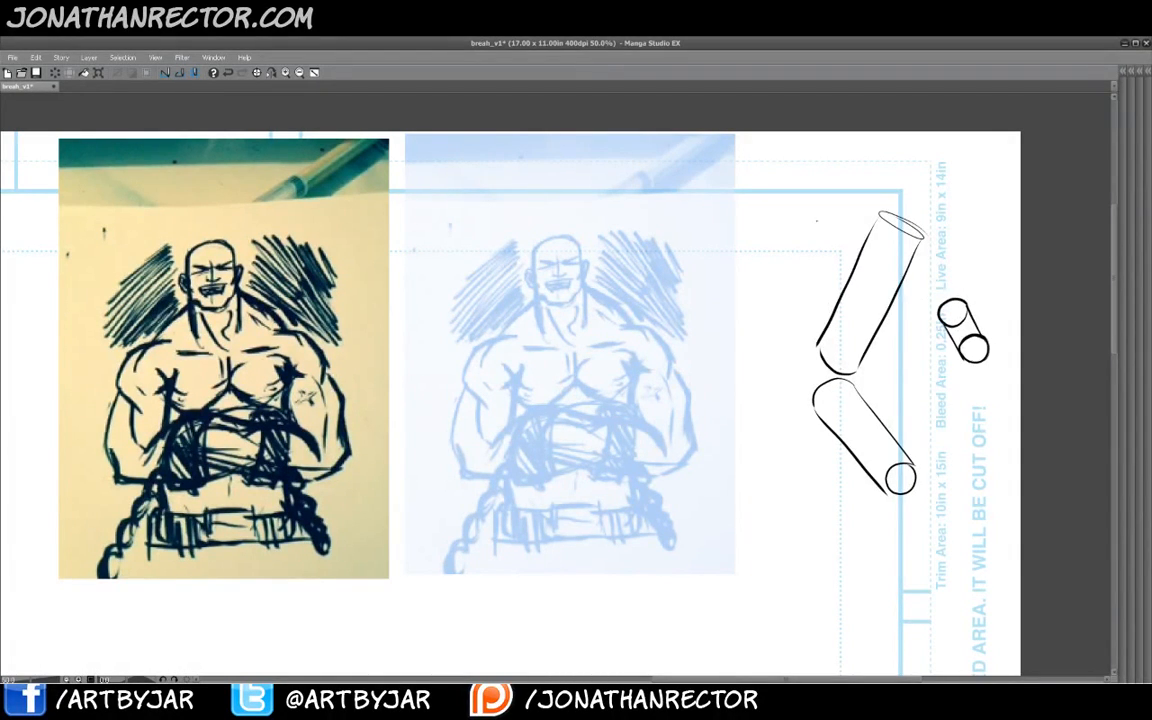
pyautogui.moveTo(943, 270)
pyautogui.mouseDown()
pyautogui.moveTo(946, 312)
pyautogui.moveTo(932, 273)
pyautogui.moveTo(953, 275)
pyautogui.mouseUp()
pyautogui.moveTo(915, 217)
pyautogui.mouseDown()
pyautogui.moveTo(911, 249)
pyautogui.moveTo(900, 222)
pyautogui.moveTo(950, 285)
pyautogui.mouseUp()
pyautogui.moveTo(894, 246)
pyautogui.mouseDown()
pyautogui.moveTo(930, 292)
pyautogui.moveTo(937, 273)
pyautogui.moveTo(949, 297)
pyautogui.moveTo(940, 302)
pyautogui.moveTo(973, 339)
pyautogui.moveTo(963, 346)
pyautogui.moveTo(939, 311)
pyautogui.mouseUp()
pyautogui.press('e')
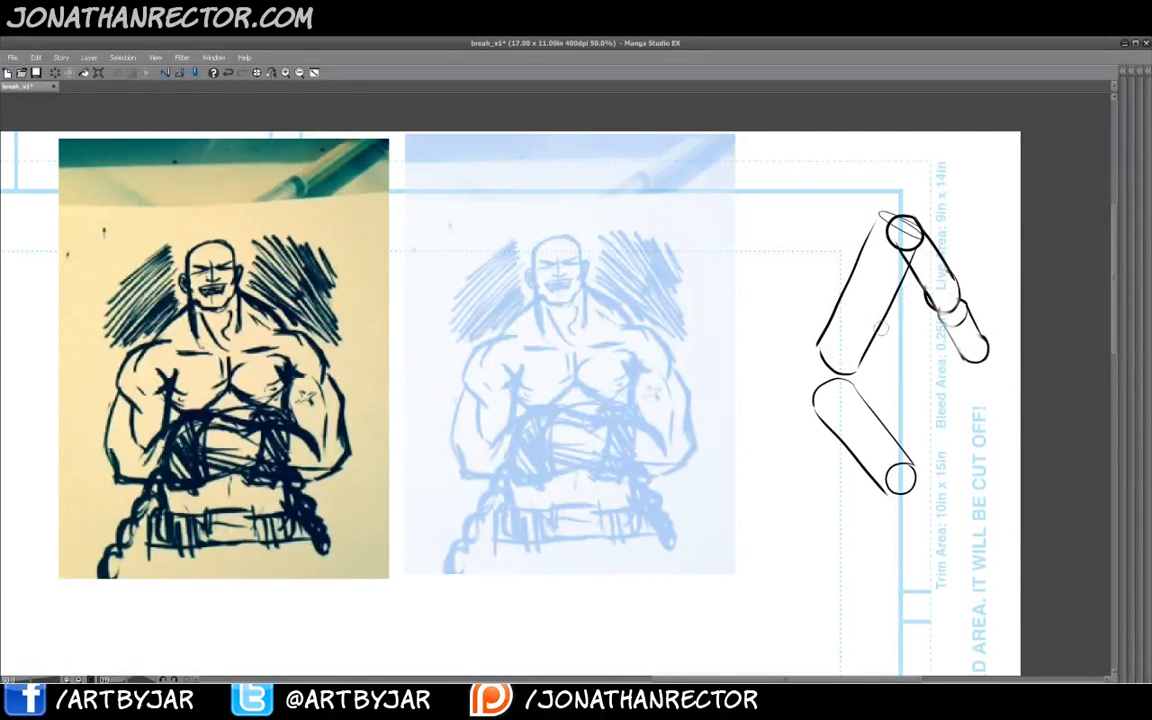
# - Add curved cross-section rings along all the arm cylinders
pyautogui.moveTo(926, 238)
pyautogui.mouseDown()
pyautogui.moveTo(929, 253)
pyautogui.moveTo(905, 257)
pyautogui.moveTo(934, 309)
pyautogui.mouseUp()
pyautogui.moveTo(965, 303)
pyautogui.mouseDown()
pyautogui.moveTo(950, 329)
pyautogui.moveTo(966, 356)
pyautogui.mouseUp()
pyautogui.moveTo(860, 461)
pyautogui.mouseDown()
pyautogui.moveTo(901, 448)
pyautogui.moveTo(846, 440)
pyautogui.moveTo(824, 416)
pyautogui.mouseUp()
pyautogui.moveTo(864, 363)
pyautogui.mouseDown()
pyautogui.moveTo(822, 345)
pyautogui.moveTo(834, 310)
pyautogui.mouseUp()
pyautogui.moveTo(888, 297); pyautogui.dragTo(870, 298)
pyautogui.moveTo(903, 250); pyautogui.dragTo(877, 272)
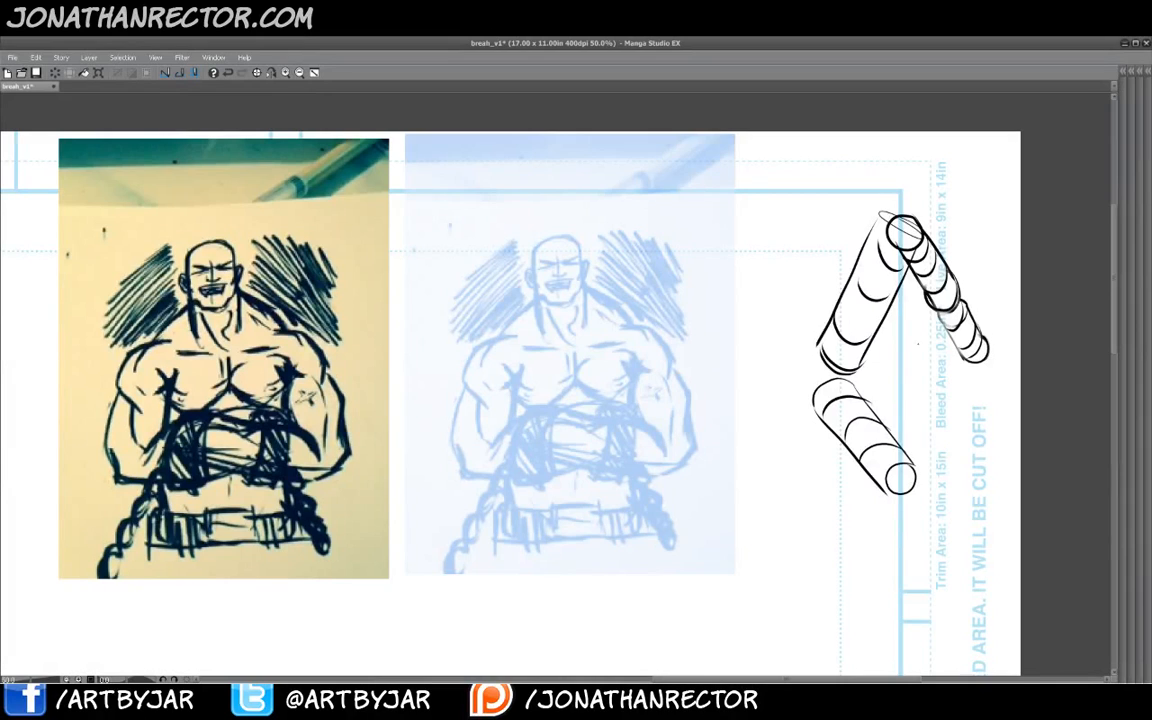
# - Block in the chest over the blue copy as a box with a centre line, rib arch and shoulder ellipses
pyautogui.moveTo(536, 340); pyautogui.dragTo(543, 330)
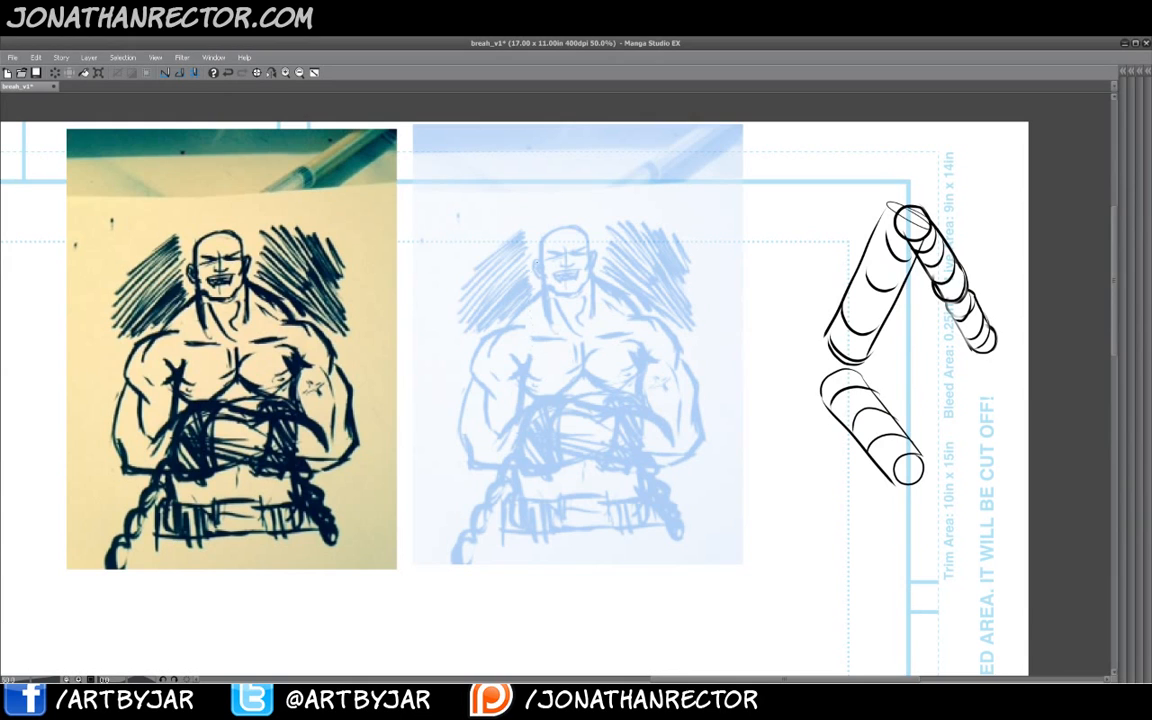
pyautogui.moveTo(639, 324)
pyautogui.mouseDown()
pyautogui.moveTo(638, 454)
pyautogui.moveTo(578, 470)
pyautogui.moveTo(515, 408)
pyautogui.moveTo(512, 339)
pyautogui.moveTo(638, 322)
pyautogui.mouseUp()
pyautogui.moveTo(545, 324)
pyautogui.mouseDown()
pyautogui.moveTo(626, 321)
pyautogui.moveTo(581, 444)
pyautogui.mouseUp()
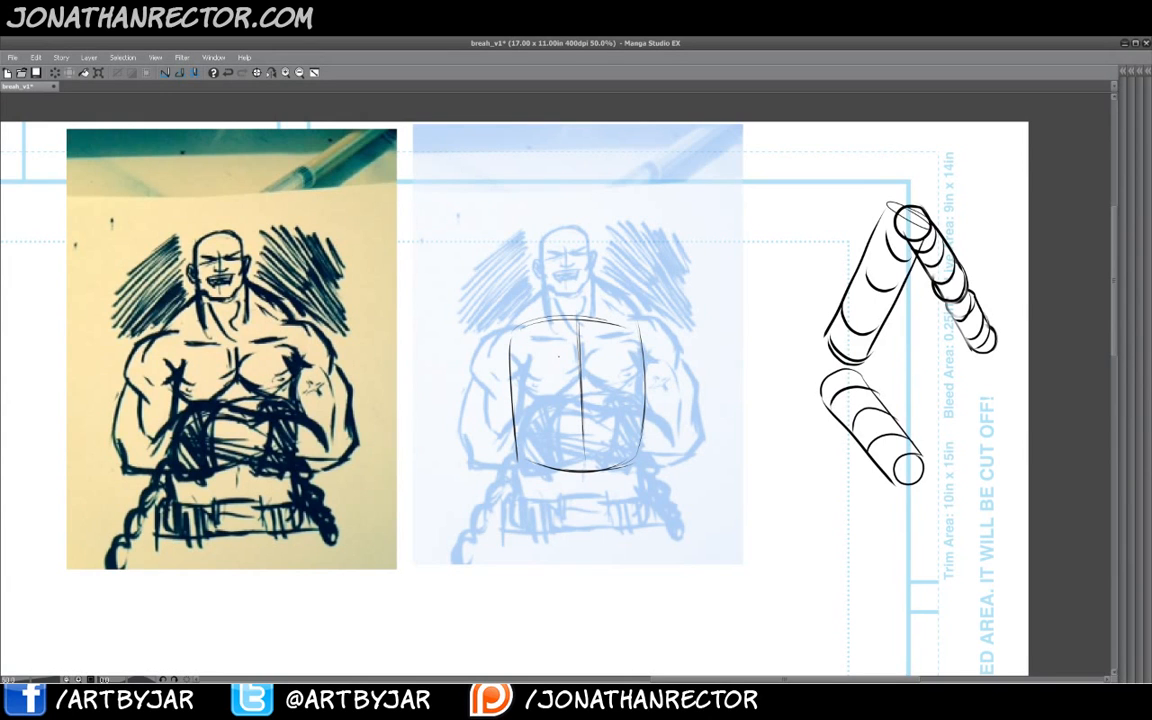
pyautogui.moveTo(569, 399)
pyautogui.mouseDown()
pyautogui.moveTo(600, 398)
pyautogui.moveTo(627, 459)
pyautogui.moveTo(528, 457)
pyautogui.mouseUp()
pyautogui.moveTo(515, 335)
pyautogui.mouseDown()
pyautogui.moveTo(510, 378)
pyautogui.moveTo(517, 338)
pyautogui.mouseUp()
pyautogui.moveTo(637, 334)
pyautogui.mouseDown()
pyautogui.moveTo(632, 360)
pyautogui.moveTo(639, 338)
pyautogui.mouseUp()
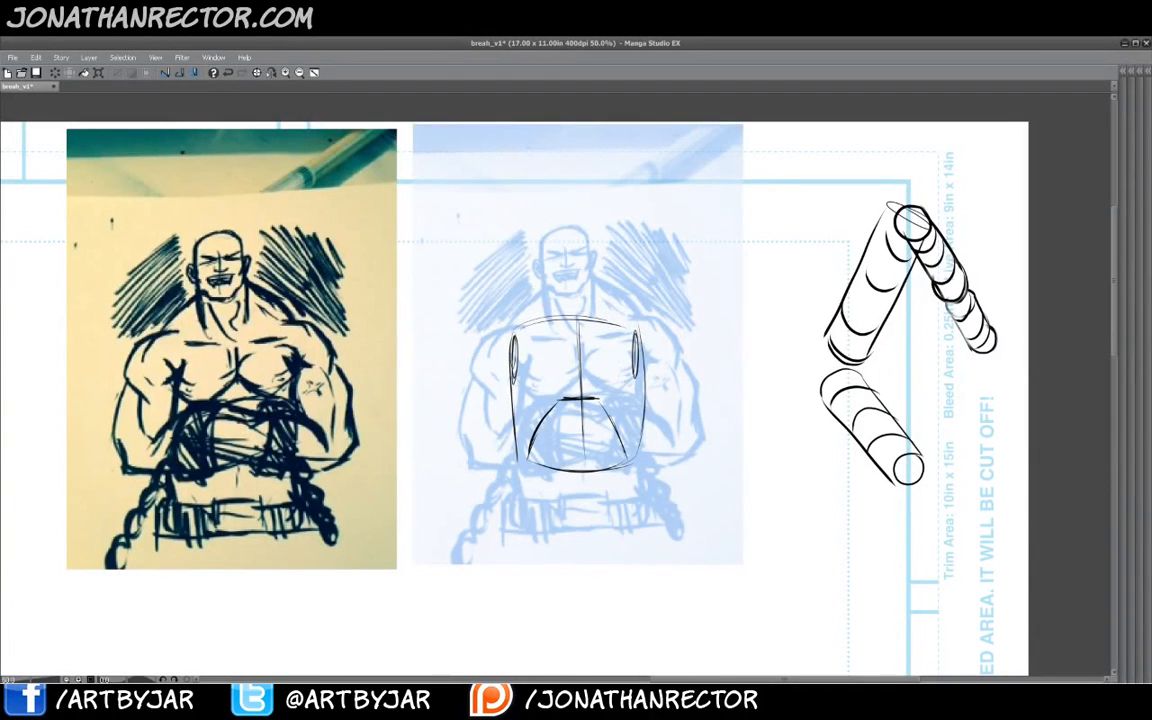
pyautogui.moveTo(638, 370)
pyautogui.mouseDown()
pyautogui.moveTo(612, 384)
pyautogui.moveTo(514, 378)
pyautogui.mouseUp()
pyautogui.moveTo(610, 325); pyautogui.dragTo(532, 327)
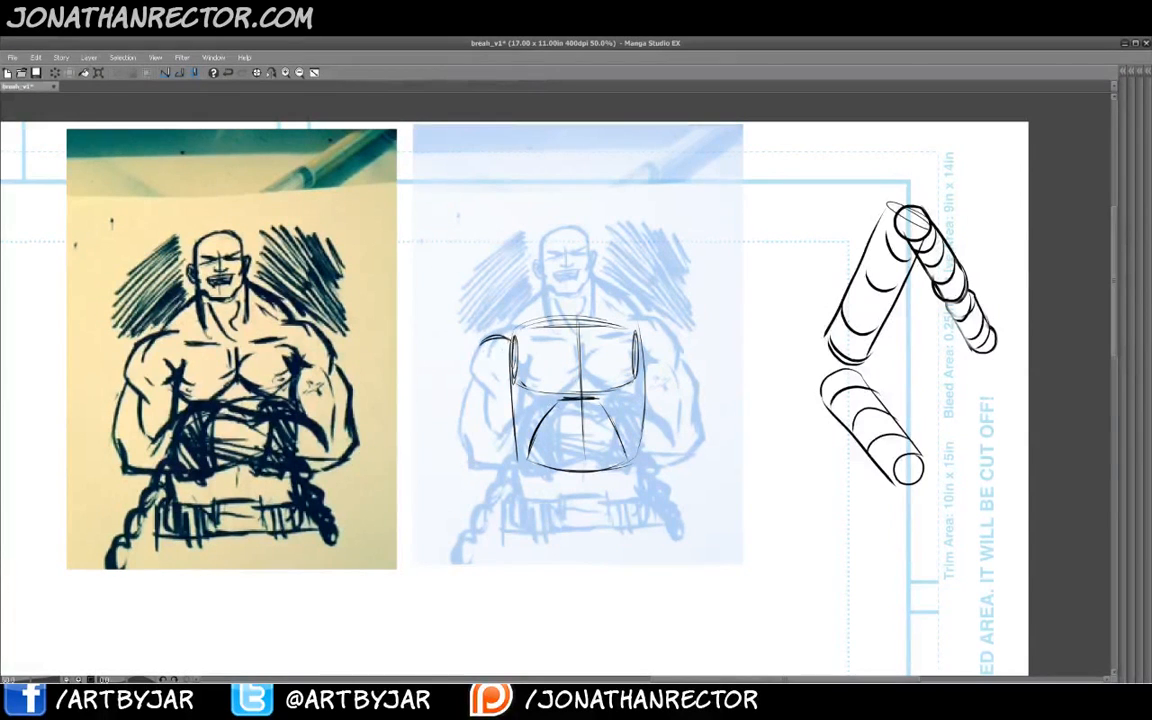
# - Draw the upper arm on the left side of the chest as a hanging cylinder
pyautogui.moveTo(510, 338)
pyautogui.mouseDown()
pyautogui.moveTo(478, 348)
pyautogui.moveTo(502, 420)
pyautogui.mouseUp()
pyautogui.moveTo(511, 382)
pyautogui.mouseDown()
pyautogui.moveTo(501, 429)
pyautogui.moveTo(482, 418)
pyautogui.moveTo(466, 434)
pyautogui.moveTo(468, 424)
pyautogui.moveTo(502, 427)
pyautogui.moveTo(462, 424)
pyautogui.mouseUp()
pyautogui.moveTo(483, 348); pyautogui.dragTo(461, 417)
pyautogui.moveTo(484, 345); pyautogui.dragTo(456, 421)
pyautogui.moveTo(484, 341); pyautogui.dragTo(462, 391)
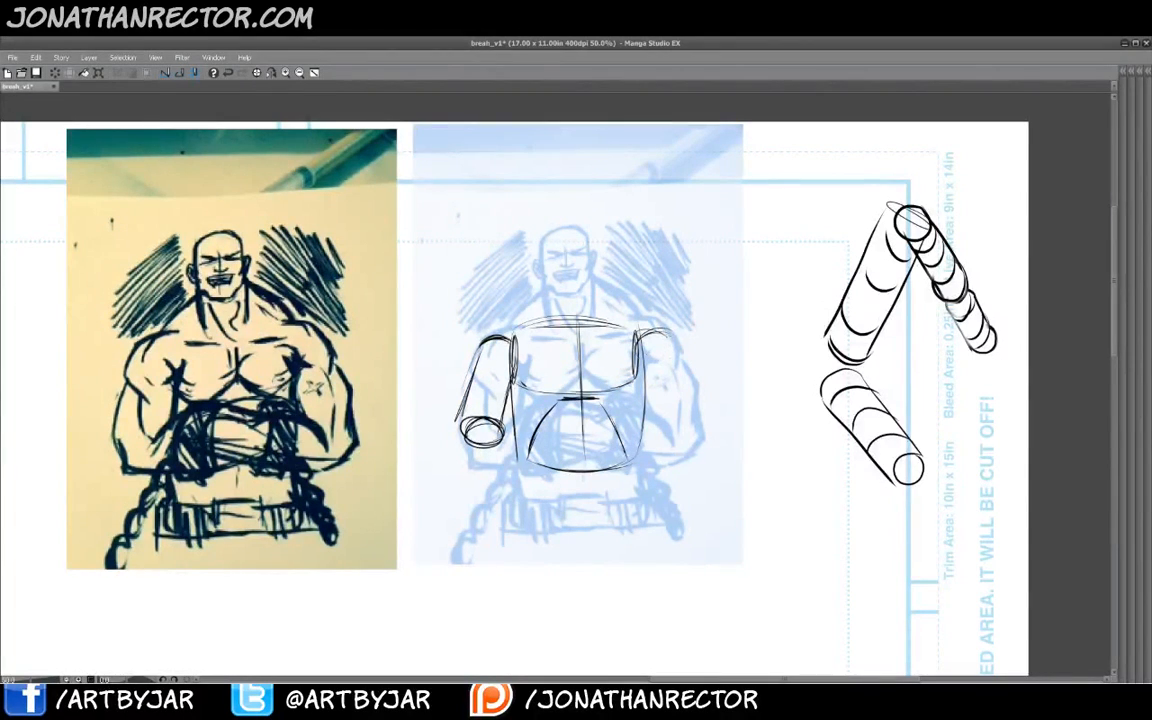
# - Draw the upper arm on the right side of the chest as a hanging cylinder
pyautogui.moveTo(638, 334); pyautogui.dragTo(669, 337)
pyautogui.moveTo(668, 338); pyautogui.dragTo(692, 418)
pyautogui.moveTo(646, 362)
pyautogui.mouseDown()
pyautogui.moveTo(641, 426)
pyautogui.moveTo(690, 424)
pyautogui.moveTo(645, 432)
pyautogui.mouseUp()
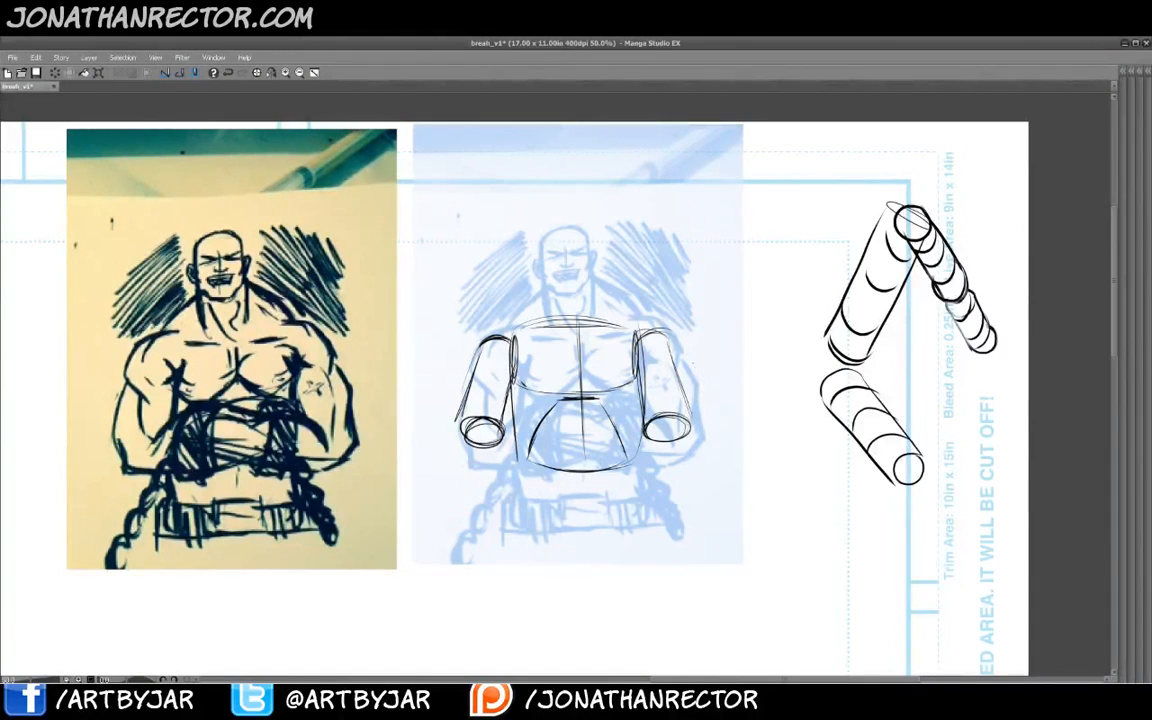
# - Draw the left forearm as a cylinder bending from the elbow across the chest
pyautogui.moveTo(685, 396)
pyautogui.mouseDown()
pyautogui.moveTo(641, 400)
pyautogui.moveTo(640, 350)
pyautogui.mouseUp()
pyautogui.moveTo(471, 399); pyautogui.dragTo(504, 418)
pyautogui.moveTo(478, 370)
pyautogui.mouseDown()
pyautogui.moveTo(508, 390)
pyautogui.moveTo(511, 363)
pyautogui.mouseUp()
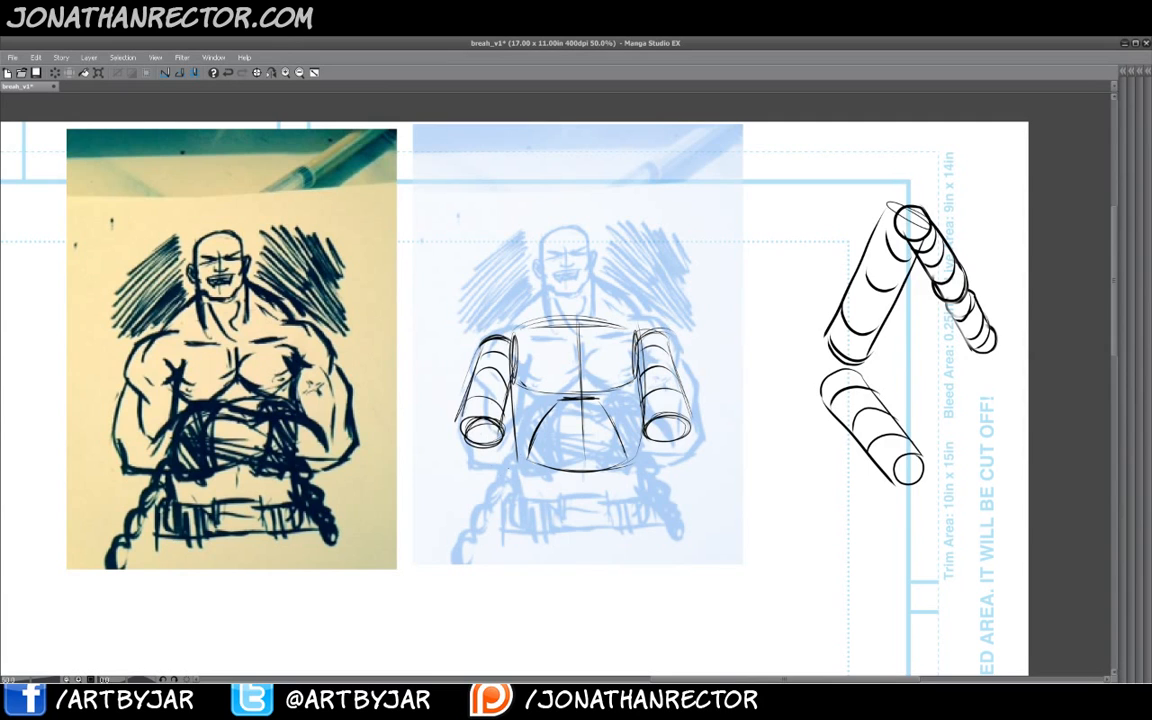
pyautogui.moveTo(494, 433)
pyautogui.mouseDown()
pyautogui.moveTo(480, 425)
pyautogui.moveTo(475, 455)
pyautogui.mouseUp()
pyautogui.moveTo(490, 426); pyautogui.dragTo(480, 462)
pyautogui.moveTo(489, 424)
pyautogui.mouseDown()
pyautogui.moveTo(473, 439)
pyautogui.moveTo(492, 467)
pyautogui.moveTo(594, 432)
pyautogui.moveTo(577, 415)
pyautogui.moveTo(597, 427)
pyautogui.moveTo(498, 430)
pyautogui.mouseUp()
pyautogui.moveTo(566, 411); pyautogui.dragTo(488, 432)
pyautogui.moveTo(488, 431); pyautogui.dragTo(576, 409)
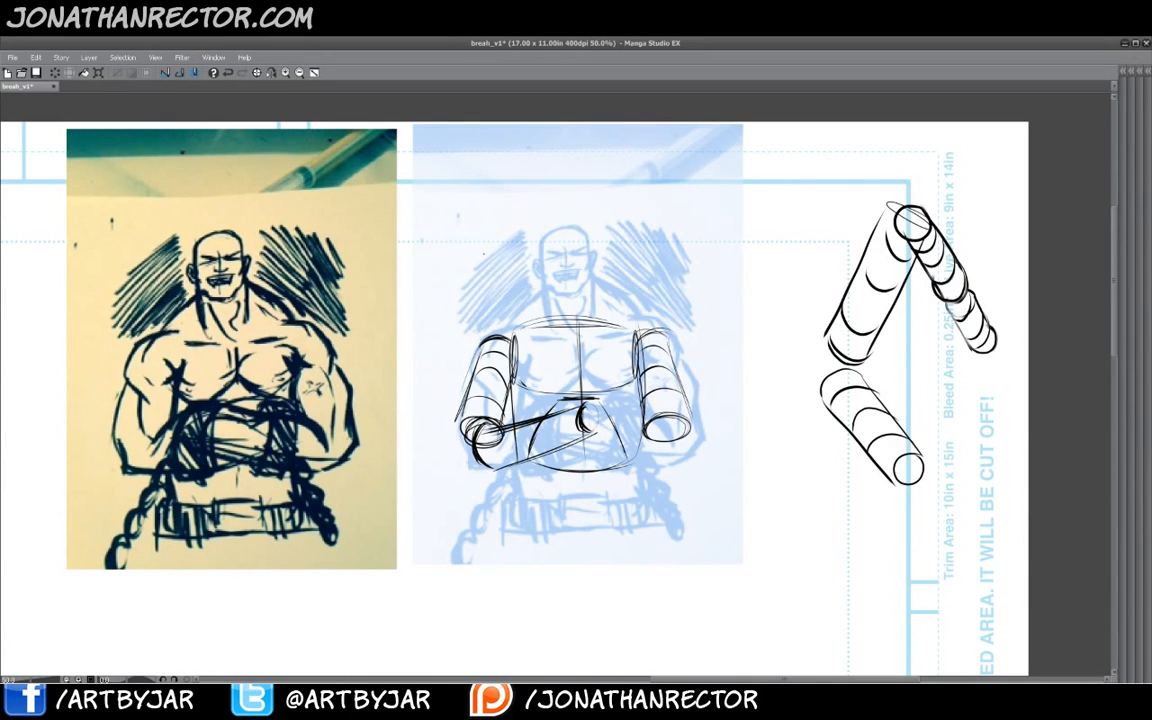
# - Draw the right forearm crossing over the left one so the arms fold across the chest
pyautogui.moveTo(681, 430)
pyautogui.mouseDown()
pyautogui.moveTo(678, 456)
pyautogui.moveTo(657, 468)
pyautogui.mouseUp()
pyautogui.moveTo(653, 469); pyautogui.dragTo(585, 449)
pyautogui.moveTo(660, 432); pyautogui.dragTo(602, 426)
pyautogui.moveTo(536, 412); pyautogui.dragTo(602, 424)
pyautogui.moveTo(588, 398)
pyautogui.mouseDown()
pyautogui.moveTo(624, 407)
pyautogui.moveTo(631, 427)
pyautogui.mouseUp()
pyautogui.moveTo(628, 402)
pyautogui.mouseDown()
pyautogui.moveTo(633, 431)
pyautogui.moveTo(632, 414)
pyautogui.mouseUp()
pyautogui.moveTo(515, 411); pyautogui.dragTo(570, 403)
pyautogui.moveTo(620, 434)
pyautogui.mouseDown()
pyautogui.moveTo(631, 455)
pyautogui.moveTo(666, 467)
pyautogui.mouseUp()
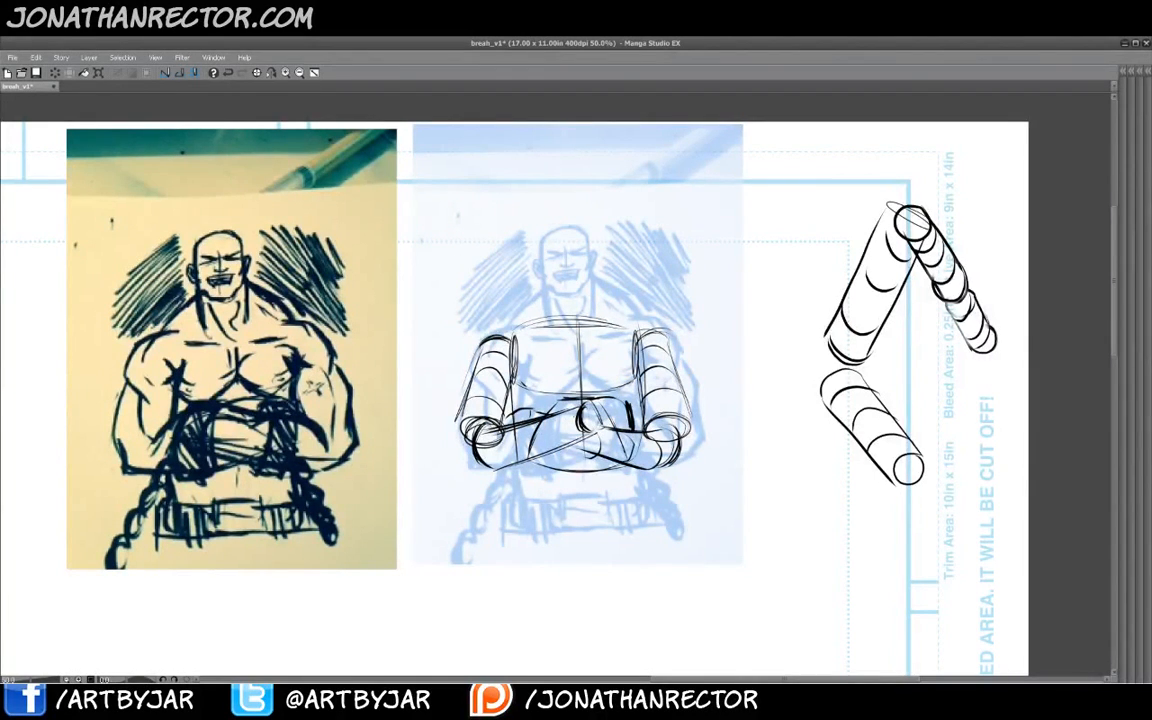
pyautogui.moveTo(568, 415)
pyautogui.mouseDown()
pyautogui.moveTo(572, 447)
pyautogui.moveTo(494, 467)
pyautogui.mouseUp()
pyautogui.moveTo(609, 356); pyautogui.dragTo(528, 361)
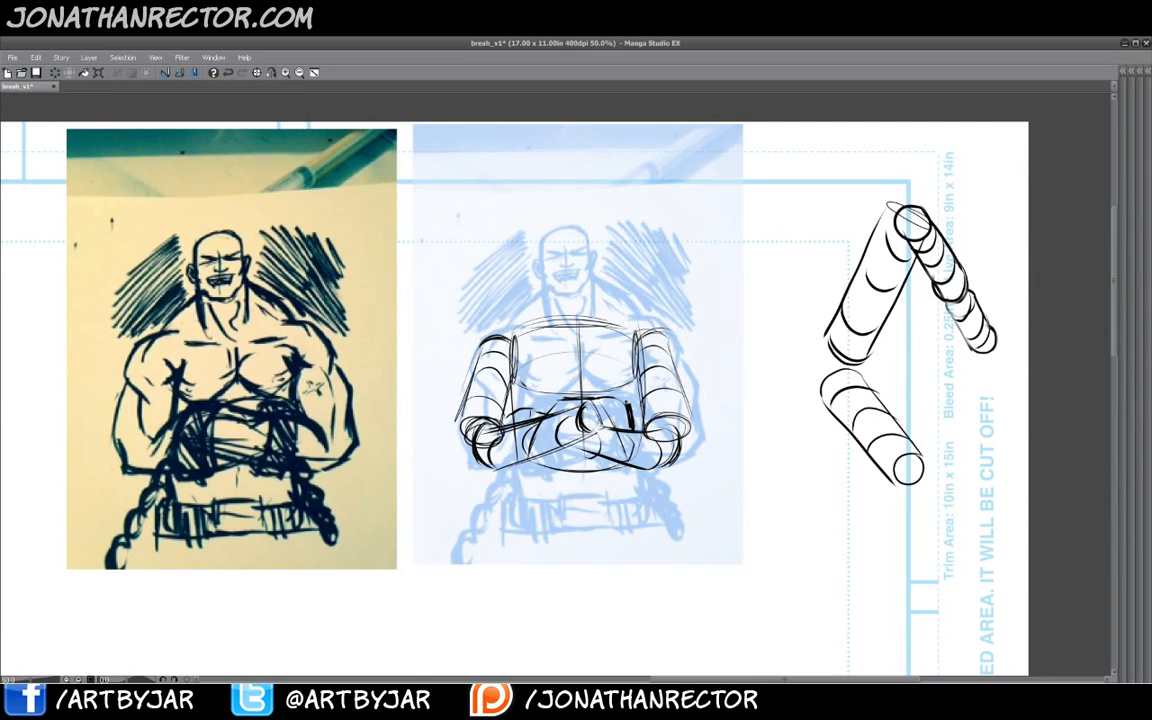
pyautogui.moveTo(629, 392); pyautogui.dragTo(520, 401)
pyautogui.moveTo(622, 362); pyautogui.dragTo(527, 368)
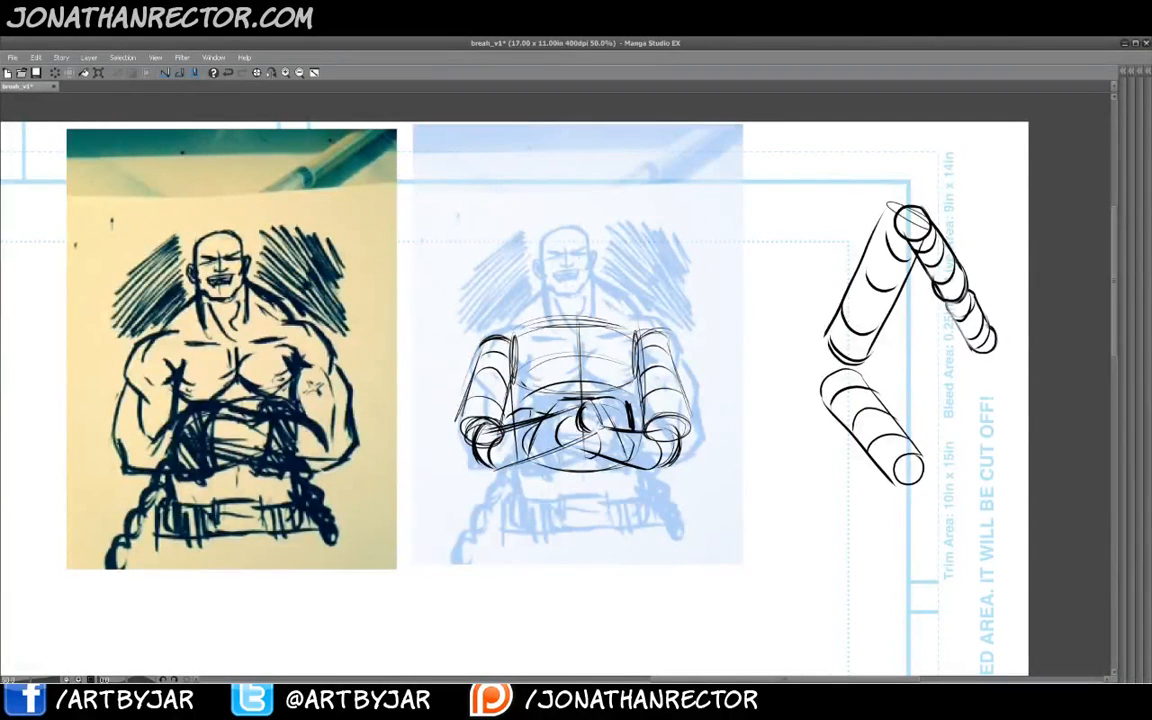
# - Block in the abdomen below the folded arms as a tapering box with a centre line
pyautogui.moveTo(524, 487); pyautogui.dragTo(523, 523)
pyautogui.moveTo(525, 537); pyautogui.dragTo(566, 581)
pyautogui.moveTo(538, 546)
pyautogui.mouseDown()
pyautogui.moveTo(565, 579)
pyautogui.moveTo(613, 590)
pyautogui.mouseUp()
pyautogui.moveTo(626, 589); pyautogui.dragTo(651, 527)
pyautogui.moveTo(645, 479); pyautogui.dragTo(642, 535)
pyautogui.moveTo(521, 482); pyautogui.dragTo(523, 538)
pyautogui.moveTo(525, 535)
pyautogui.mouseDown()
pyautogui.moveTo(576, 567)
pyautogui.moveTo(614, 565)
pyautogui.mouseUp()
pyautogui.moveTo(588, 566); pyautogui.dragTo(628, 562)
pyautogui.moveTo(638, 510); pyautogui.dragTo(628, 562)
pyautogui.moveTo(646, 485); pyautogui.dragTo(631, 546)
pyautogui.moveTo(644, 491); pyautogui.dragTo(633, 541)
pyautogui.moveTo(585, 443); pyautogui.dragTo(587, 579)
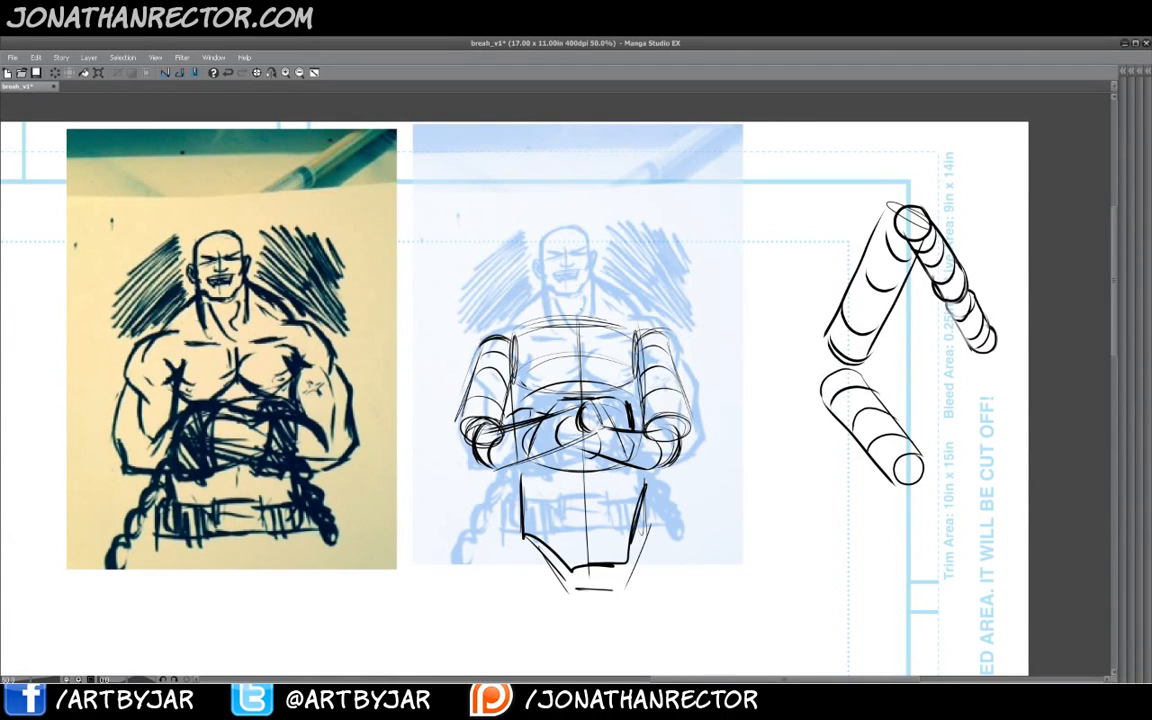
# - Draw the head as a capsule shape on a neck above the chest
pyautogui.moveTo(593, 285)
pyautogui.mouseDown()
pyautogui.moveTo(554, 288)
pyautogui.moveTo(553, 234)
pyautogui.moveTo(594, 281)
pyautogui.moveTo(555, 234)
pyautogui.moveTo(597, 247)
pyautogui.moveTo(546, 283)
pyautogui.mouseUp()
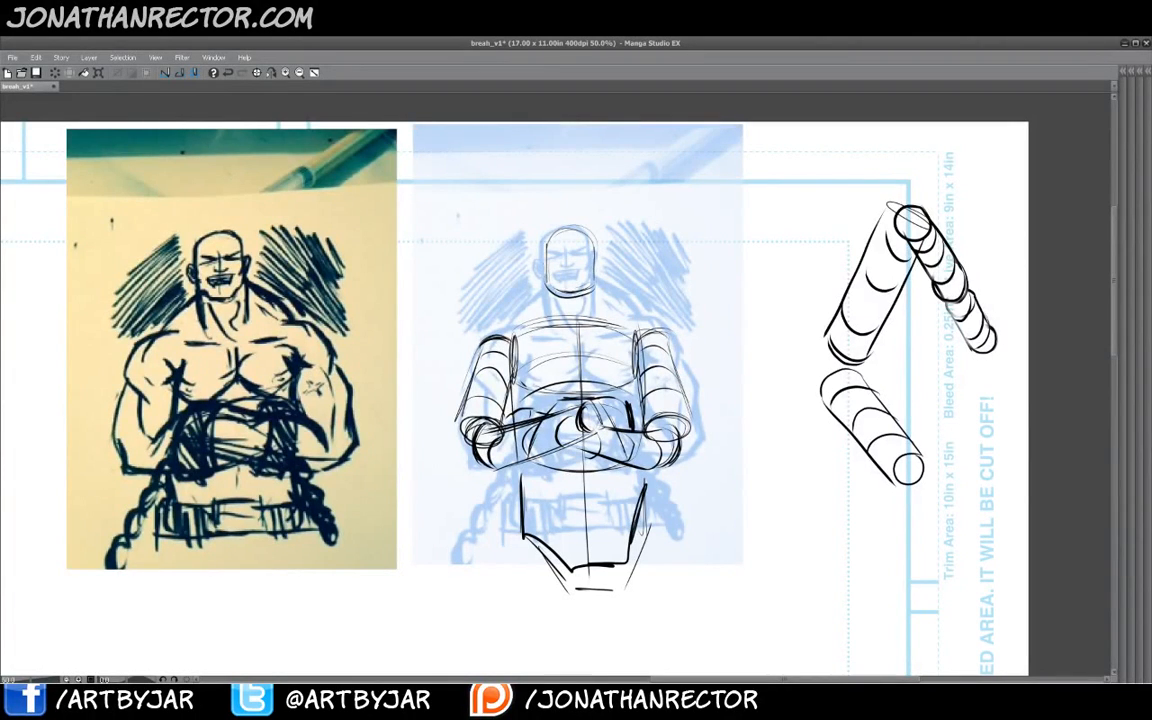
pyautogui.moveTo(569, 228)
pyautogui.mouseDown()
pyautogui.moveTo(570, 264)
pyautogui.moveTo(550, 266)
pyautogui.moveTo(591, 320)
pyautogui.mouseUp()
pyautogui.moveTo(532, 250)
pyautogui.mouseDown()
pyautogui.moveTo(530, 287)
pyautogui.moveTo(455, 303)
pyautogui.mouseUp()
pyautogui.moveTo(526, 281)
pyautogui.mouseDown()
pyautogui.moveTo(572, 289)
pyautogui.moveTo(577, 301)
pyautogui.mouseUp()
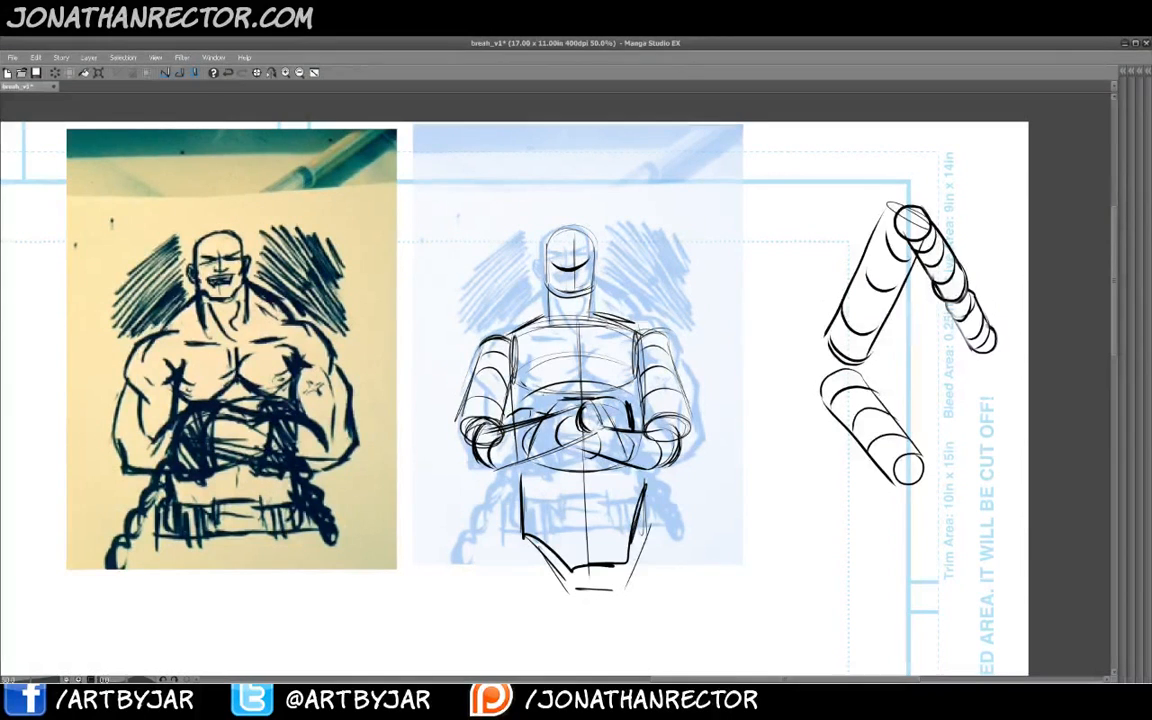
# - Hide the blue photo copy, recolour the construction layer blue and add a new layer for inking
pyautogui.press('Tab')
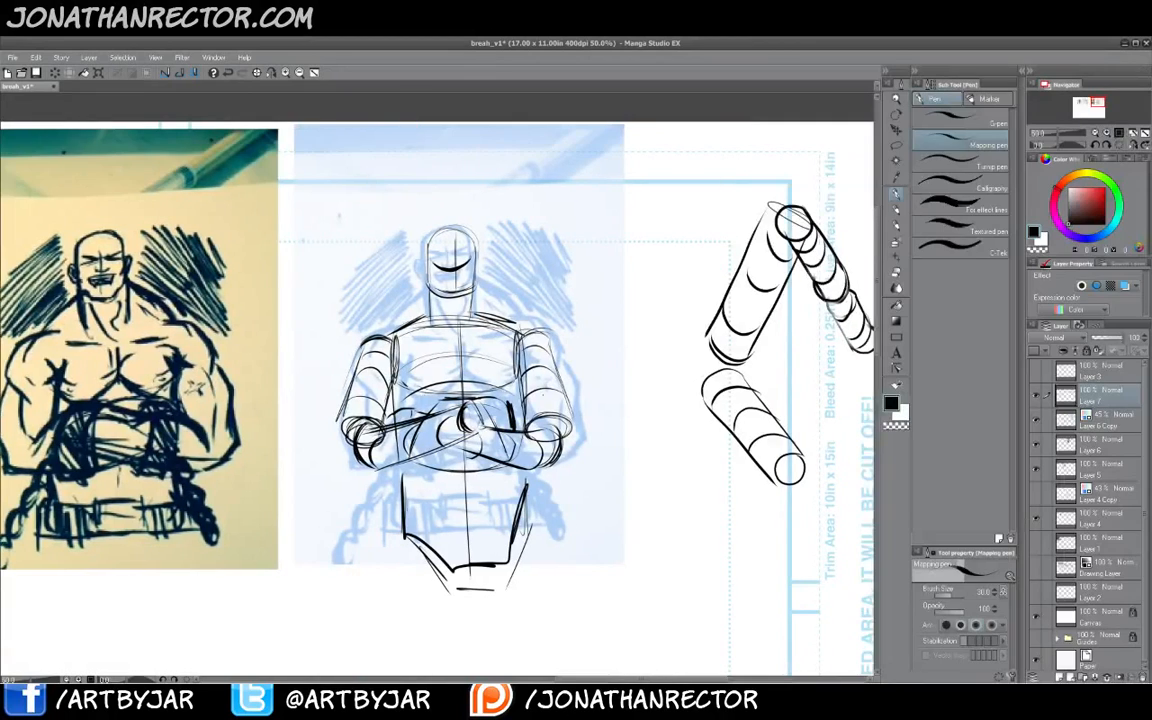
pyautogui.click(1036, 420)
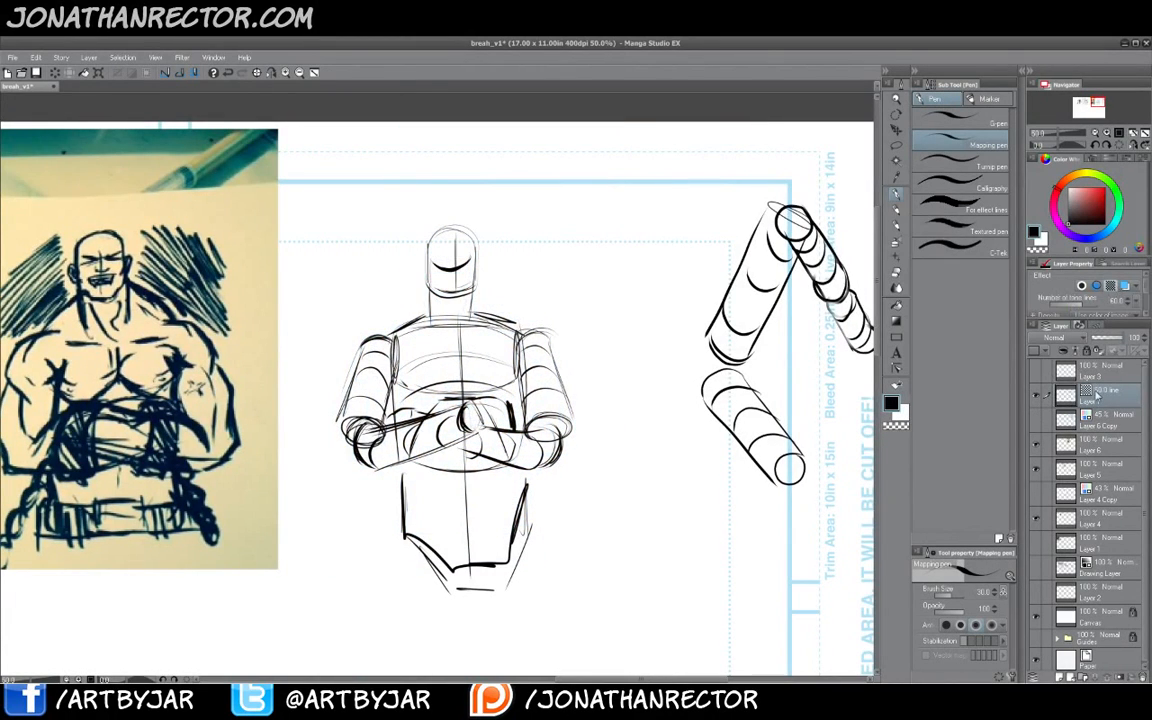
pyautogui.click(1117, 287)
pyautogui.click(1110, 338)
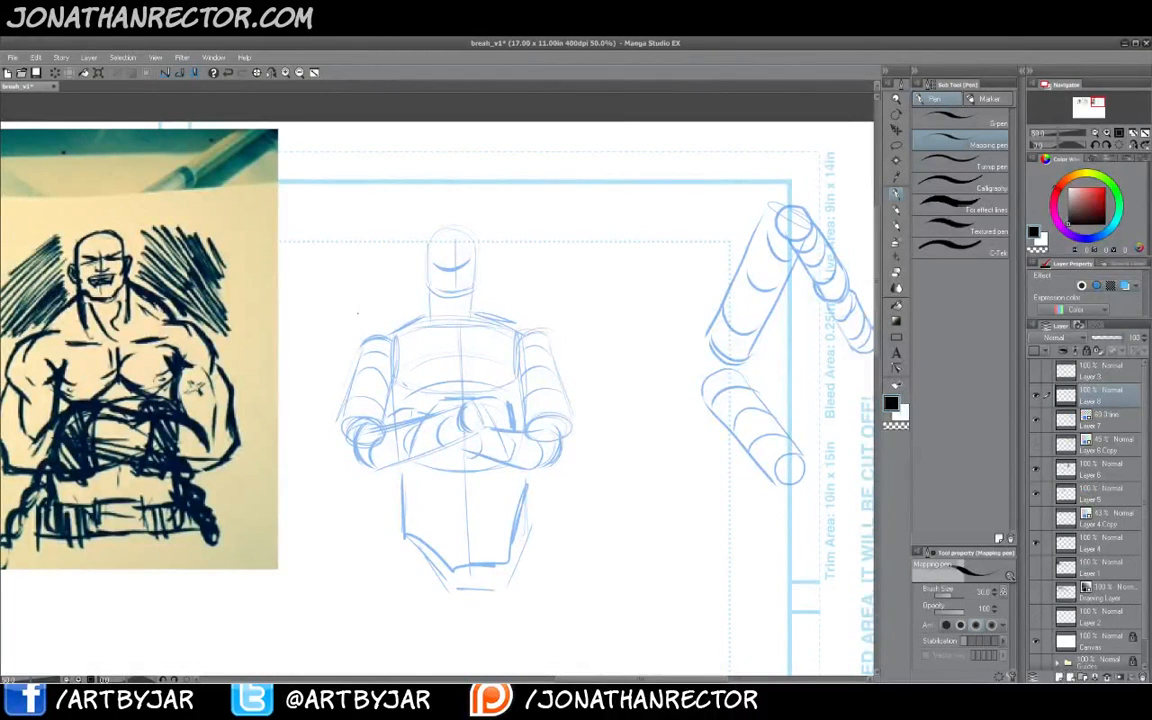
pyautogui.press('Tab')
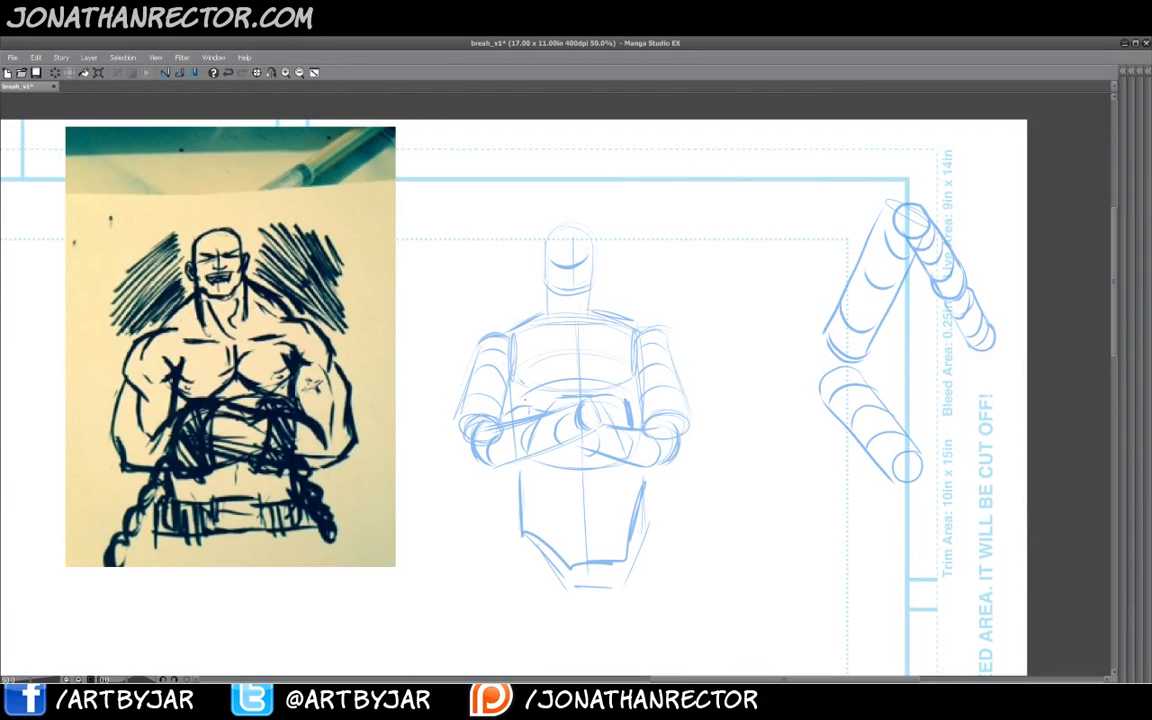
# - Redraw the left forearm across the chest in black over the blue construction
pyautogui.moveTo(397, 468); pyautogui.dragTo(506, 458)
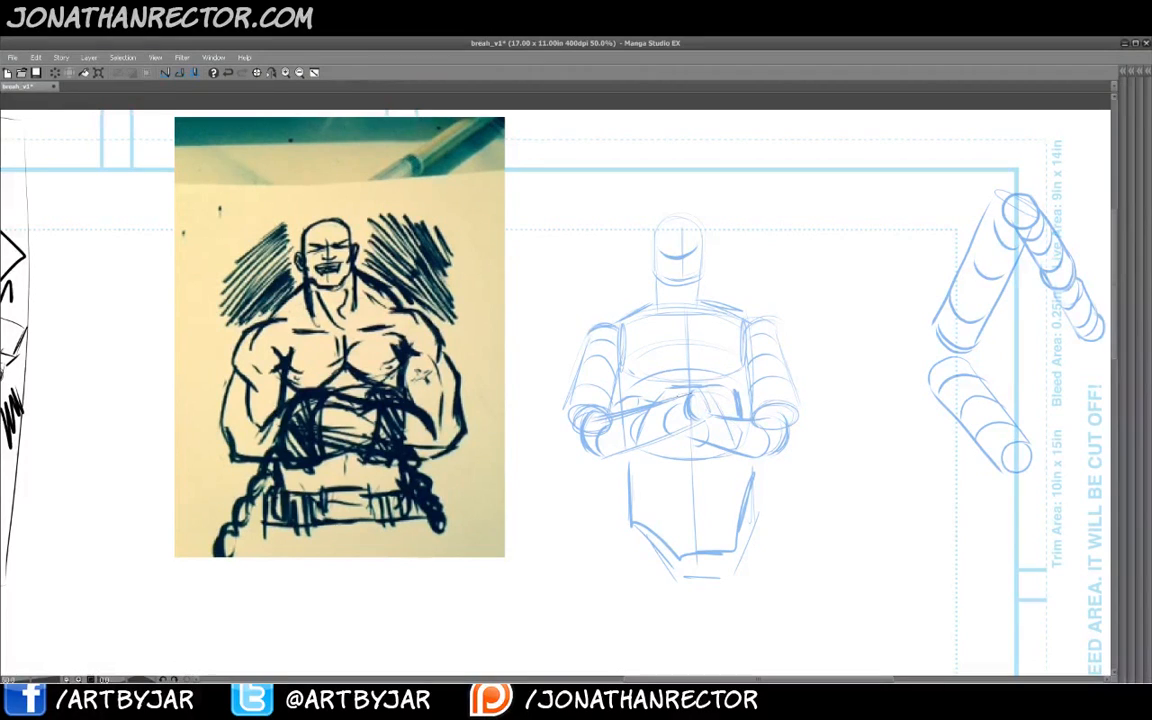
pyautogui.moveTo(657, 404)
pyautogui.mouseDown()
pyautogui.moveTo(690, 394)
pyautogui.moveTo(707, 421)
pyautogui.mouseUp()
pyautogui.moveTo(694, 397)
pyautogui.mouseDown()
pyautogui.moveTo(696, 419)
pyautogui.moveTo(664, 428)
pyautogui.mouseUp()
pyautogui.moveTo(648, 451)
pyautogui.mouseDown()
pyautogui.moveTo(576, 454)
pyautogui.moveTo(566, 434)
pyautogui.mouseUp()
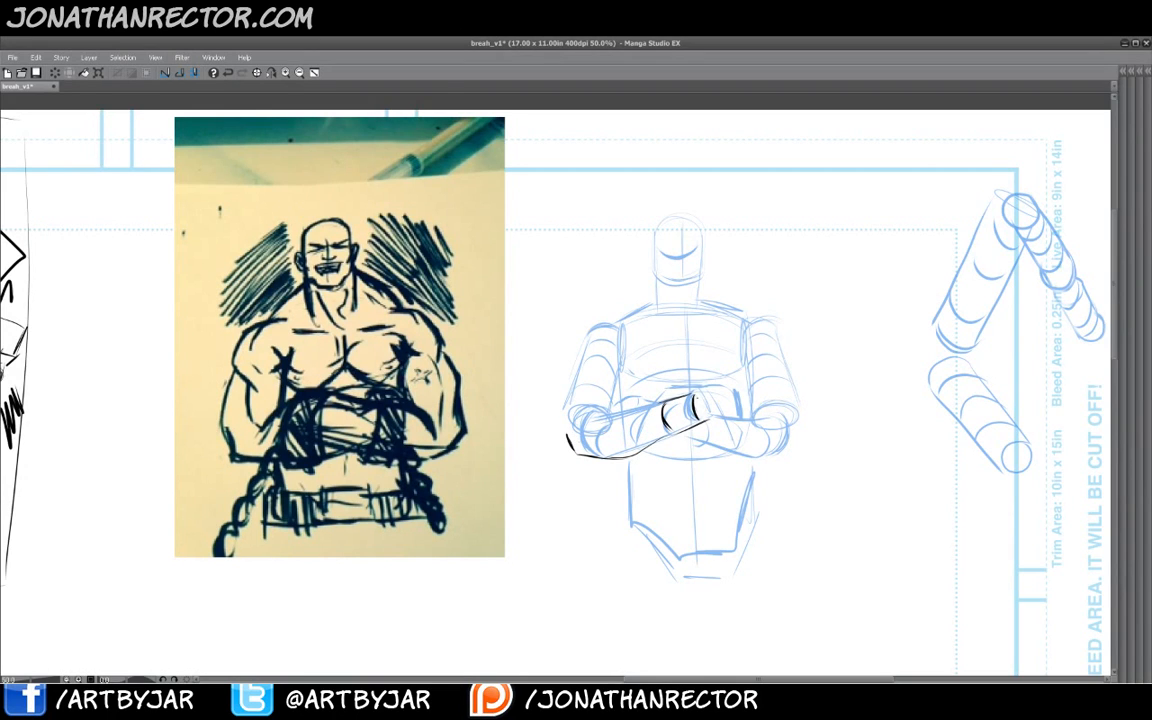
pyautogui.moveTo(578, 414); pyautogui.dragTo(592, 403)
pyautogui.moveTo(583, 406); pyautogui.dragTo(589, 434)
pyautogui.moveTo(598, 425); pyautogui.dragTo(651, 408)
pyautogui.moveTo(580, 411); pyautogui.dragTo(627, 408)
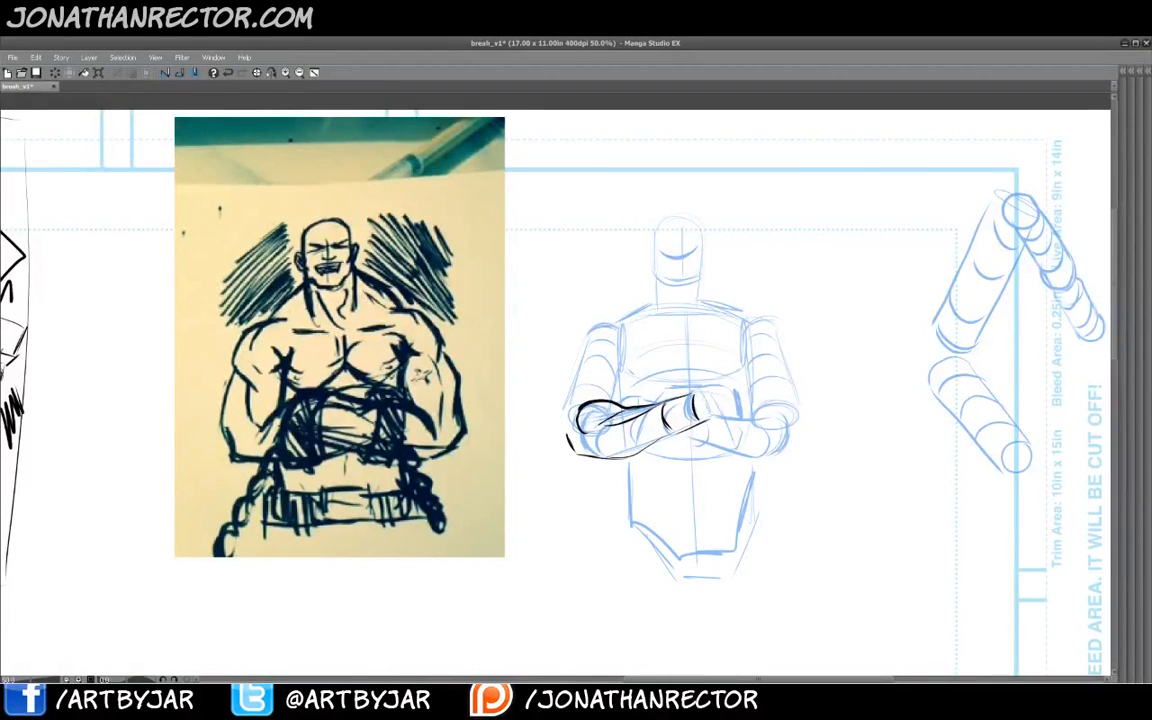
pyautogui.moveTo(580, 452); pyautogui.dragTo(700, 429)
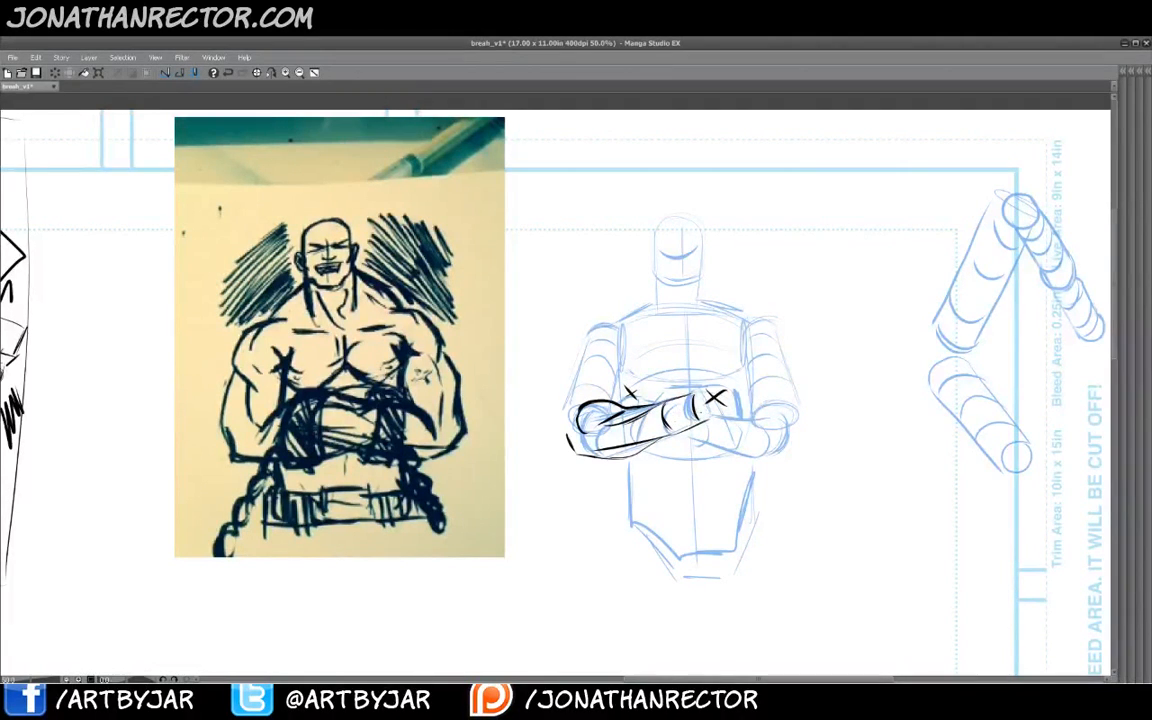
# - Redraw the right forearm and hand folded over the left arm in black
pyautogui.moveTo(714, 409); pyautogui.dragTo(776, 421)
pyautogui.moveTo(797, 434); pyautogui.dragTo(781, 456)
pyautogui.moveTo(684, 437); pyautogui.dragTo(772, 459)
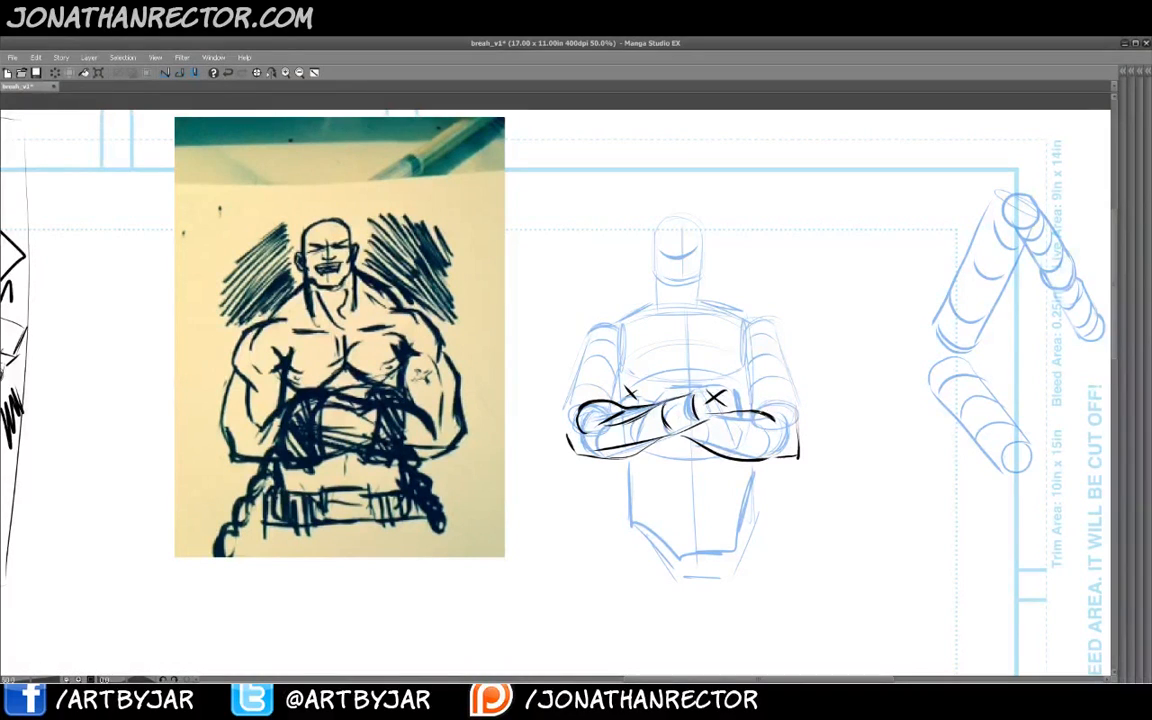
pyautogui.moveTo(767, 406); pyautogui.dragTo(777, 430)
pyautogui.moveTo(701, 417)
pyautogui.mouseDown()
pyautogui.moveTo(764, 430)
pyautogui.moveTo(791, 459)
pyautogui.moveTo(759, 449)
pyautogui.mouseUp()
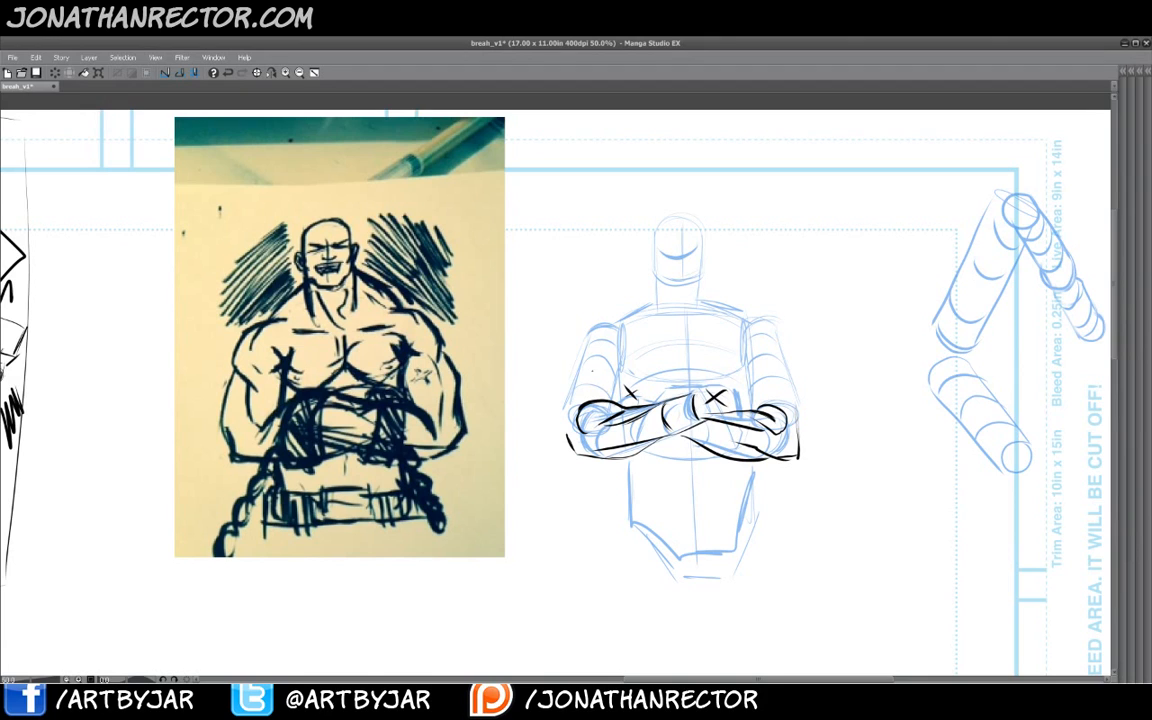
# - Ink the bulging upper arms and deltoids on both sides and the shoulder line across the top
pyautogui.moveTo(586, 361); pyautogui.dragTo(604, 356)
pyautogui.moveTo(754, 353); pyautogui.dragTo(780, 362)
pyautogui.moveTo(572, 360)
pyautogui.mouseDown()
pyautogui.moveTo(579, 326)
pyautogui.moveTo(615, 325)
pyautogui.mouseUp()
pyautogui.moveTo(566, 434)
pyautogui.mouseDown()
pyautogui.moveTo(561, 384)
pyautogui.moveTo(582, 344)
pyautogui.moveTo(570, 373)
pyautogui.mouseUp()
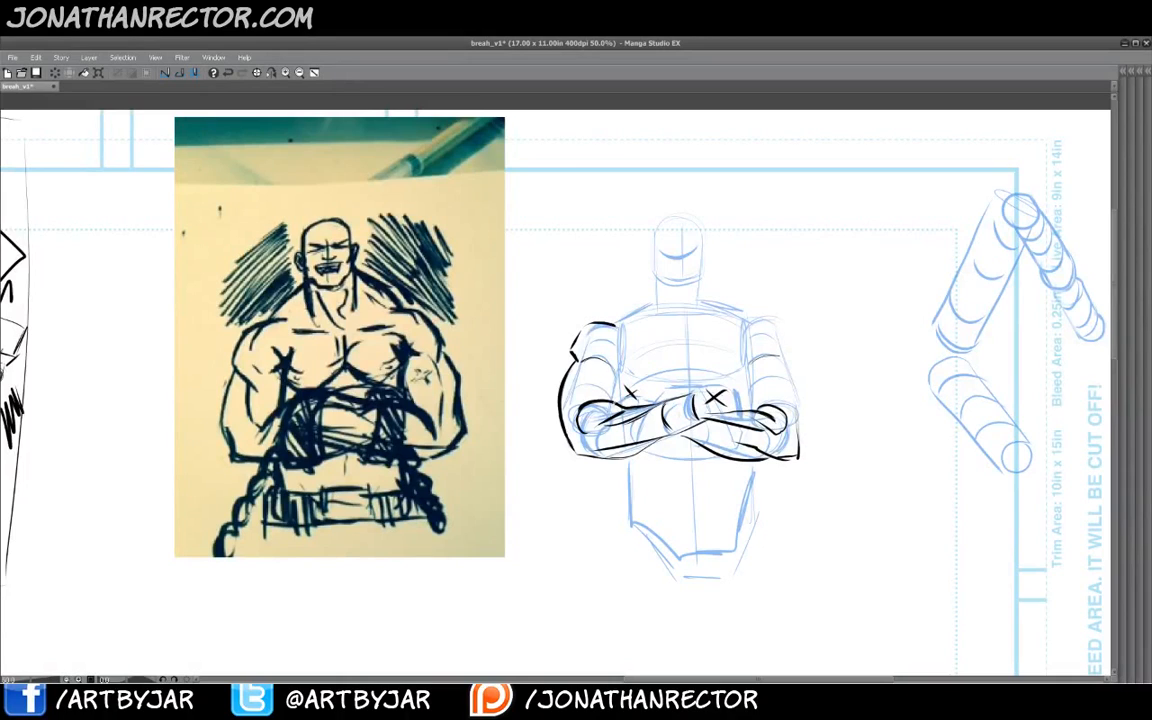
pyautogui.moveTo(617, 402)
pyautogui.mouseDown()
pyautogui.moveTo(625, 386)
pyautogui.moveTo(605, 363)
pyautogui.moveTo(590, 371)
pyautogui.mouseUp()
pyautogui.moveTo(757, 362); pyautogui.dragTo(756, 406)
pyautogui.moveTo(790, 351); pyautogui.dragTo(742, 320)
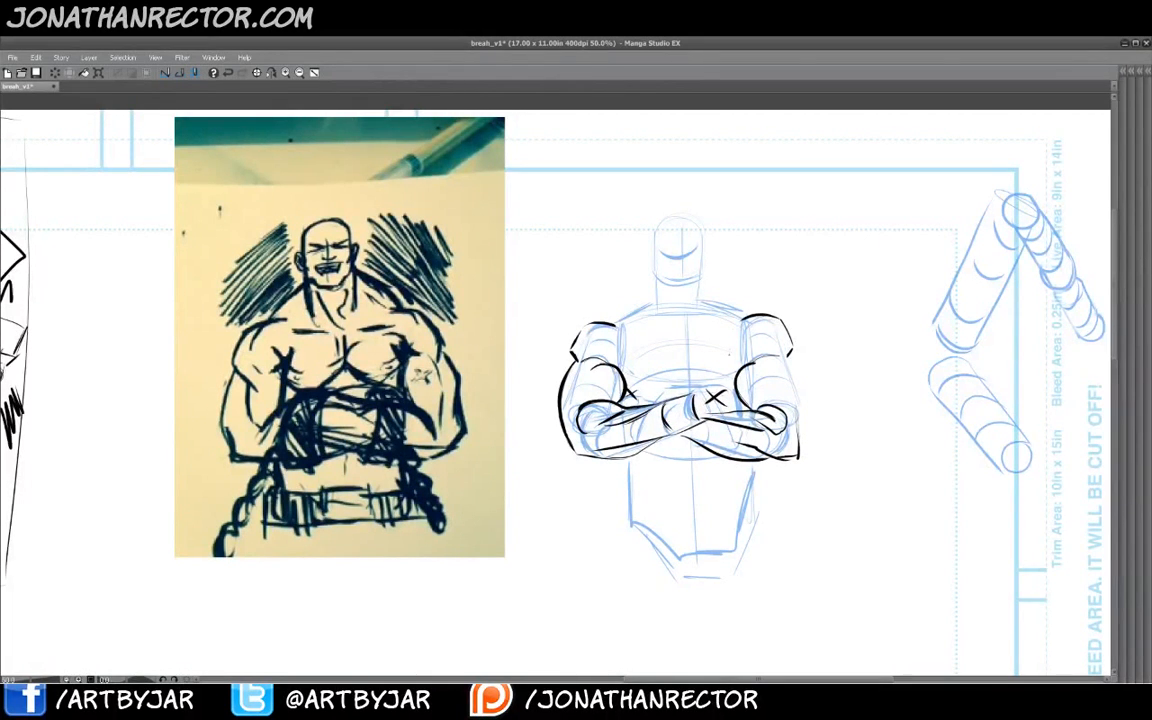
pyautogui.moveTo(791, 354); pyautogui.dragTo(806, 420)
pyautogui.moveTo(618, 325); pyautogui.dragTo(739, 317)
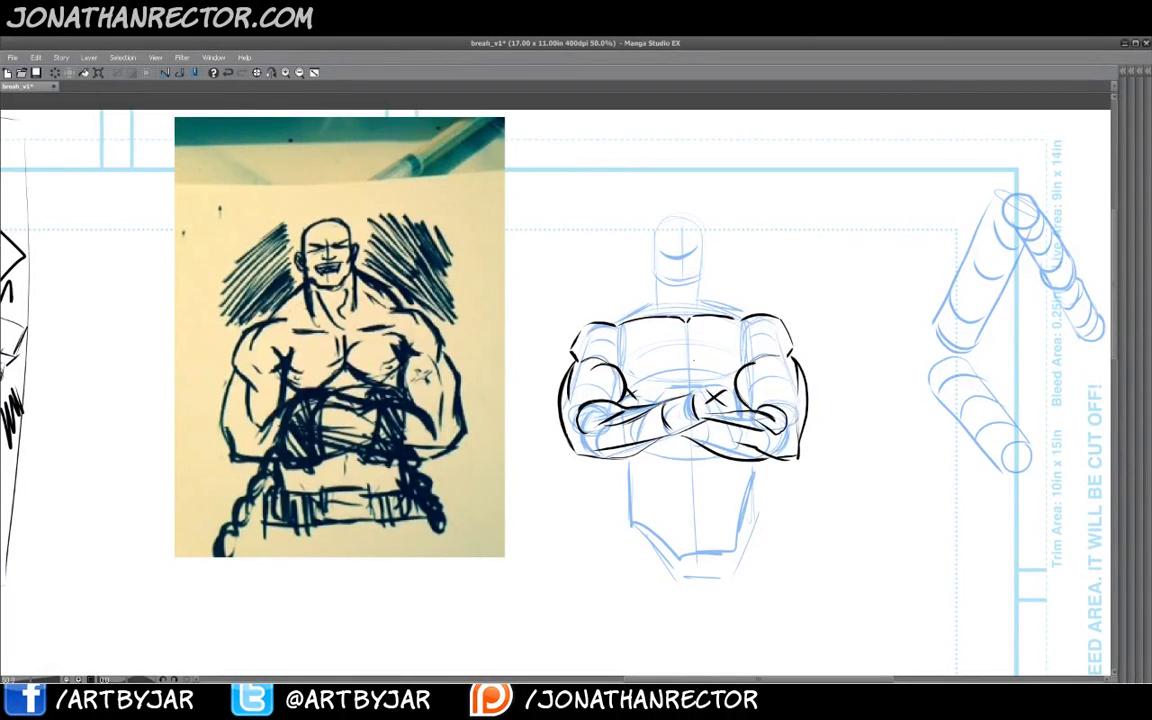
# - Ink the pectoral muscles with a centre line and their lower edges
pyautogui.moveTo(690, 322); pyautogui.dragTo(690, 351)
pyautogui.moveTo(620, 296); pyautogui.dragTo(613, 329)
pyautogui.moveTo(685, 368); pyautogui.dragTo(615, 362)
pyautogui.moveTo(705, 382); pyautogui.dragTo(738, 371)
pyautogui.moveTo(626, 334); pyautogui.dragTo(617, 365)
pyautogui.moveTo(735, 335); pyautogui.dragTo(745, 362)
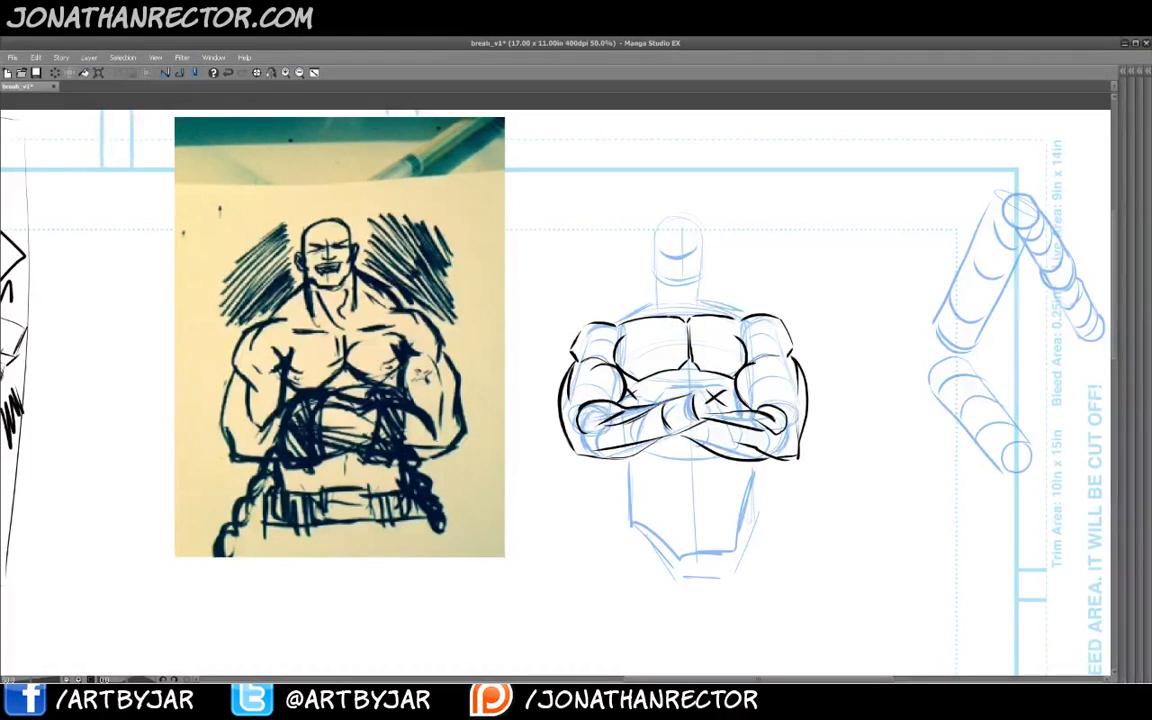
# - Ink the head outline with a brow line and the neck
pyautogui.moveTo(562, 319); pyautogui.dragTo(568, 324)
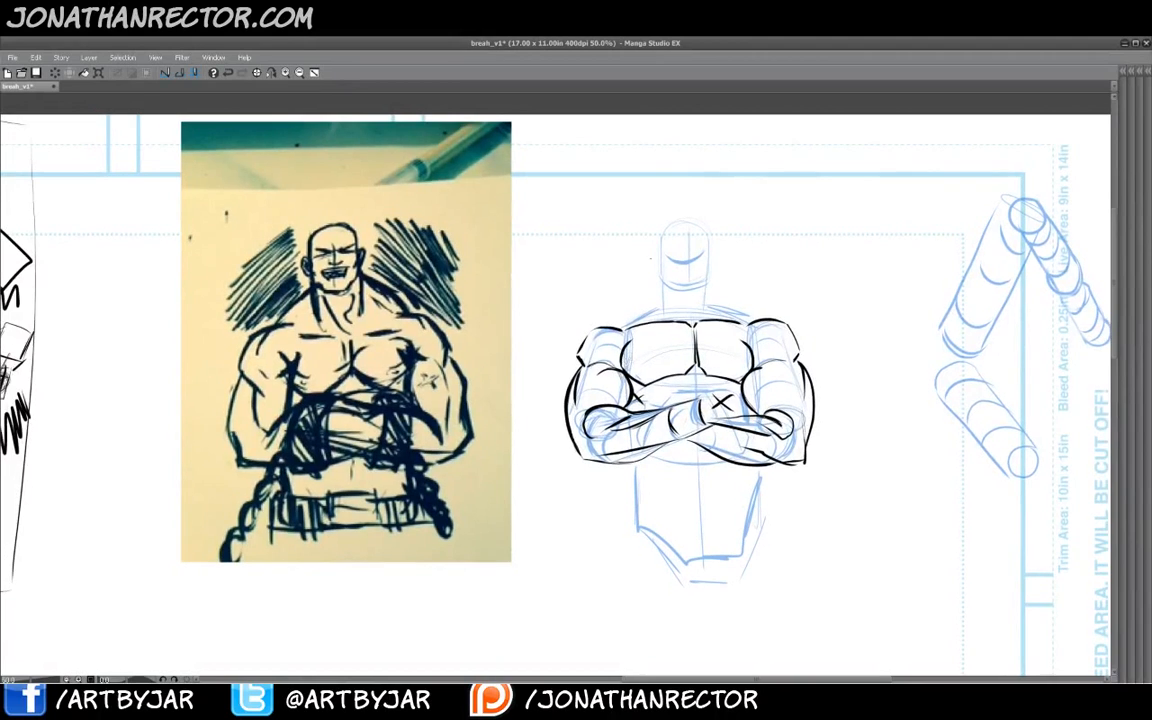
pyautogui.moveTo(704, 284)
pyautogui.mouseDown()
pyautogui.moveTo(677, 293)
pyautogui.moveTo(662, 277)
pyautogui.moveTo(679, 226)
pyautogui.moveTo(706, 282)
pyautogui.moveTo(699, 291)
pyautogui.mouseUp()
pyautogui.moveTo(707, 277)
pyautogui.mouseDown()
pyautogui.moveTo(696, 226)
pyautogui.moveTo(675, 230)
pyautogui.mouseUp()
pyautogui.moveTo(706, 236)
pyautogui.mouseDown()
pyautogui.moveTo(687, 296)
pyautogui.moveTo(702, 257)
pyautogui.moveTo(685, 264)
pyautogui.moveTo(702, 259)
pyautogui.moveTo(703, 314)
pyautogui.mouseUp()
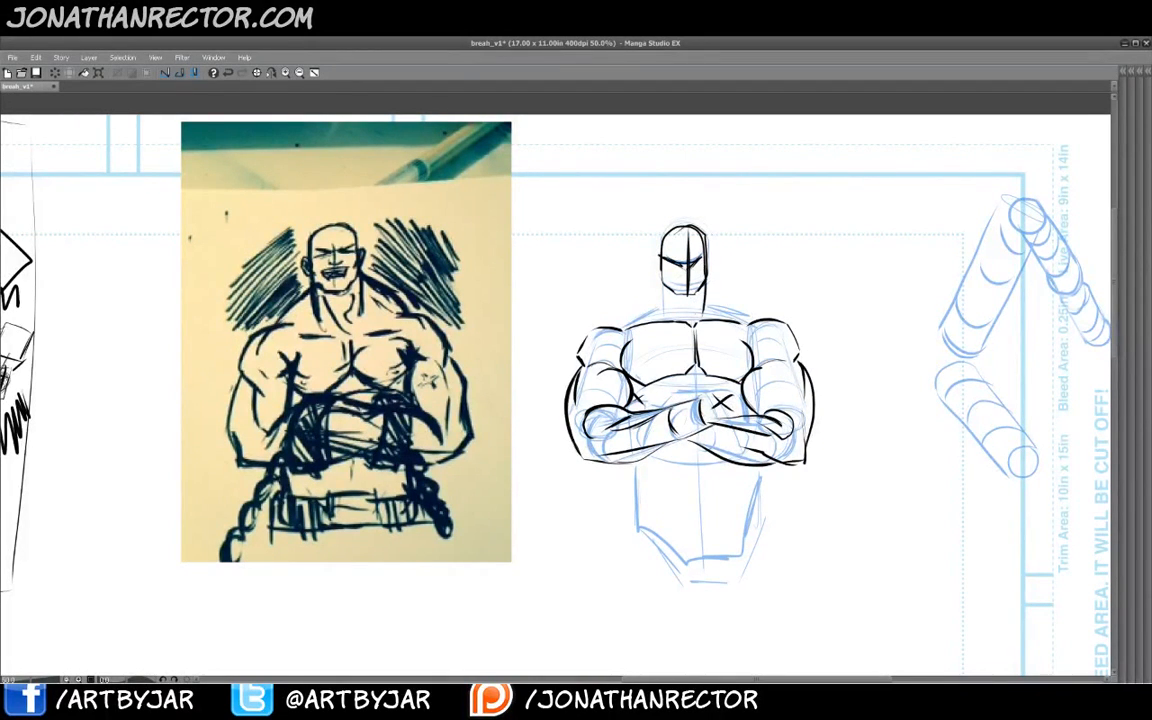
pyautogui.moveTo(663, 273)
pyautogui.mouseDown()
pyautogui.moveTo(661, 316)
pyautogui.moveTo(692, 303)
pyautogui.mouseUp()
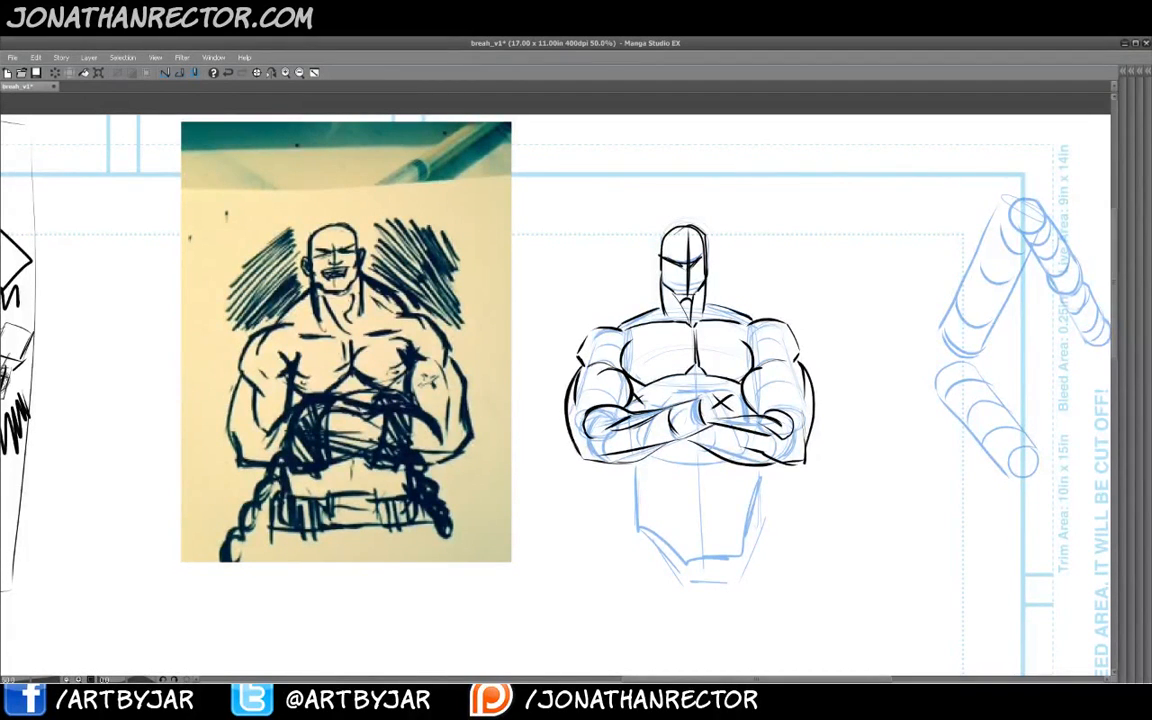
# - Undo the last two neck strokes and draw the trapezius sloping from the shoulder to the neck
pyautogui.hotkey('ctrl', 'z')
pyautogui.hotkey('ctrl', 'z')
pyautogui.moveTo(610, 324); pyautogui.dragTo(660, 290)
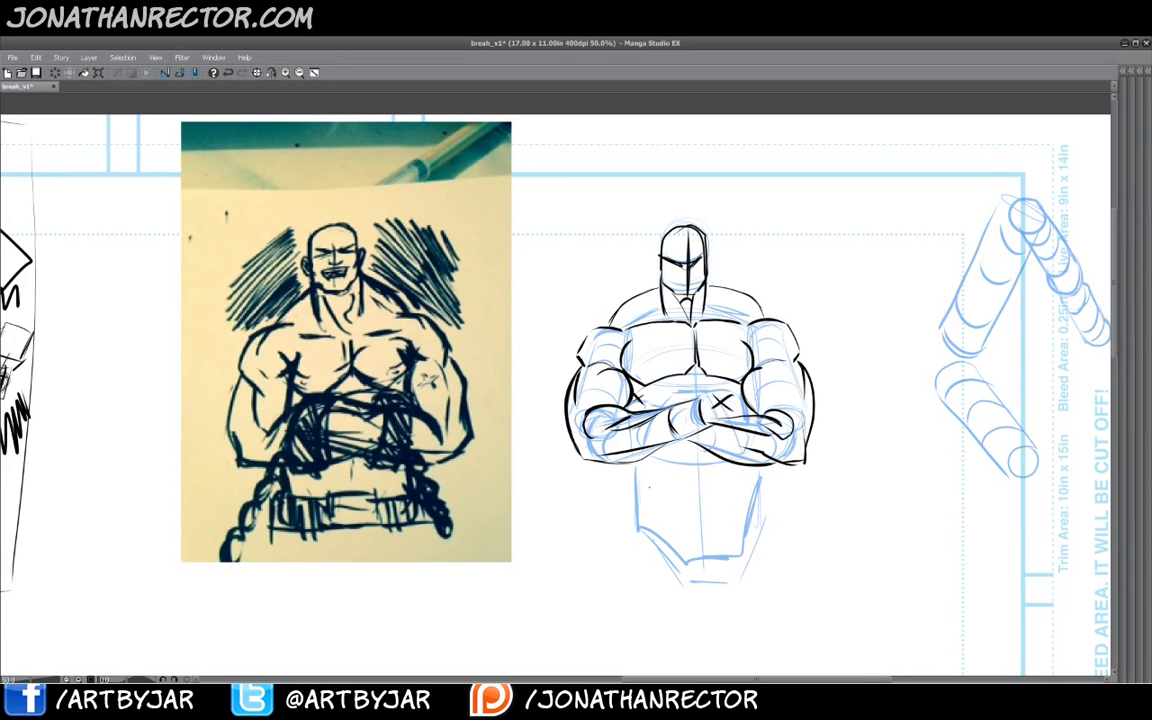
# - Draw a standalone vertical cylinder with cross-section rings beside the figure to demonstrate arm volume
pyautogui.moveTo(587, 497); pyautogui.dragTo(579, 486)
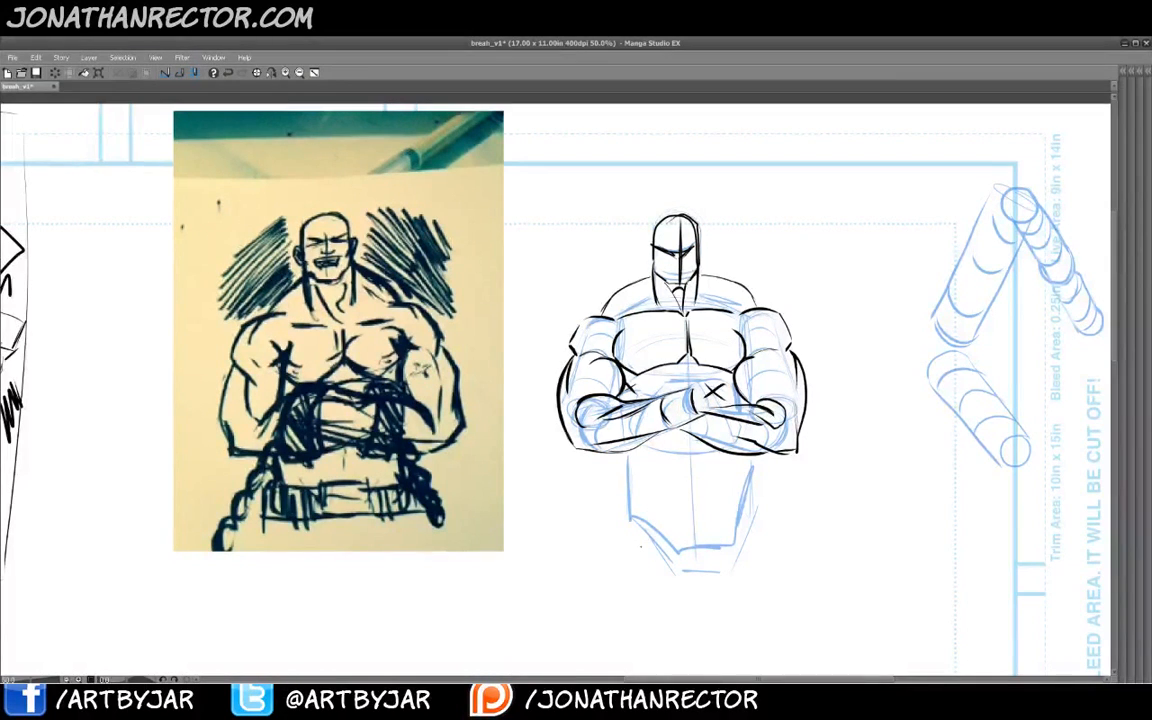
pyautogui.moveTo(754, 372); pyautogui.dragTo(613, 433)
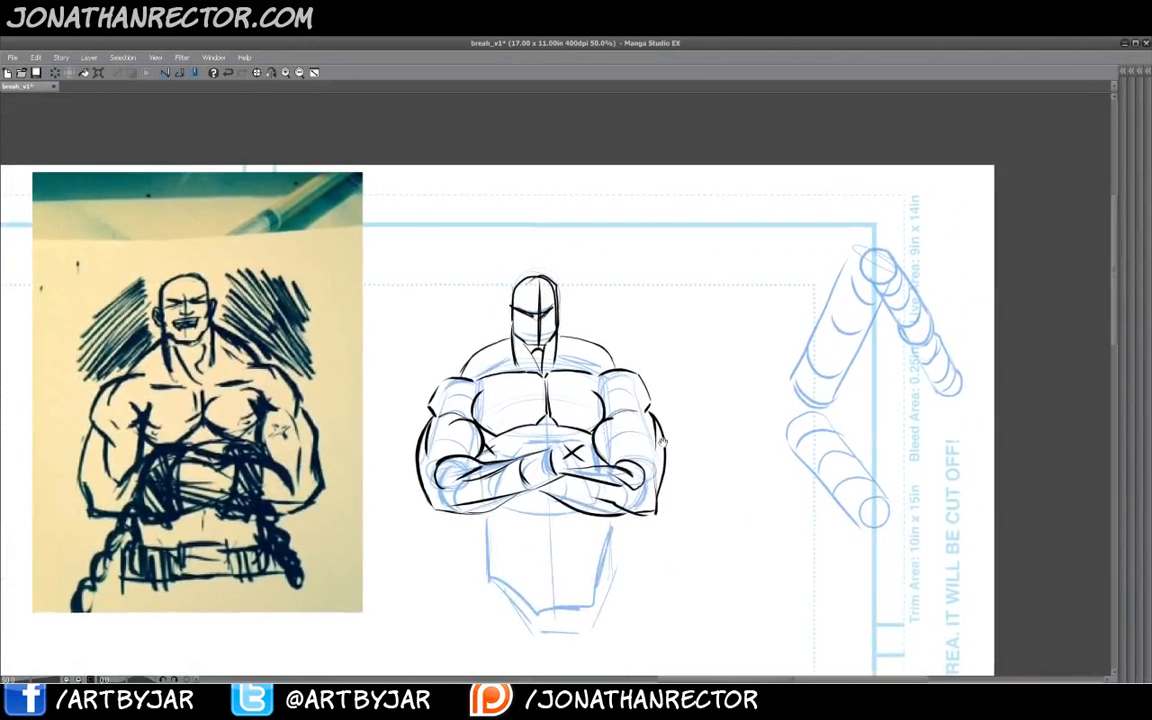
pyautogui.moveTo(699, 437); pyautogui.dragTo(684, 432)
pyautogui.moveTo(751, 268)
pyautogui.mouseDown()
pyautogui.moveTo(708, 260)
pyautogui.moveTo(699, 303)
pyautogui.moveTo(700, 390)
pyautogui.moveTo(756, 403)
pyautogui.moveTo(702, 488)
pyautogui.moveTo(703, 517)
pyautogui.mouseUp()
pyautogui.moveTo(756, 412); pyautogui.dragTo(755, 510)
pyautogui.moveTo(703, 366)
pyautogui.mouseDown()
pyautogui.moveTo(753, 368)
pyautogui.moveTo(751, 320)
pyautogui.mouseUp()
pyautogui.moveTo(706, 294); pyautogui.dragTo(750, 296)
pyautogui.moveTo(703, 434); pyautogui.dragTo(754, 436)
pyautogui.moveTo(709, 479); pyautogui.dragTo(752, 478)
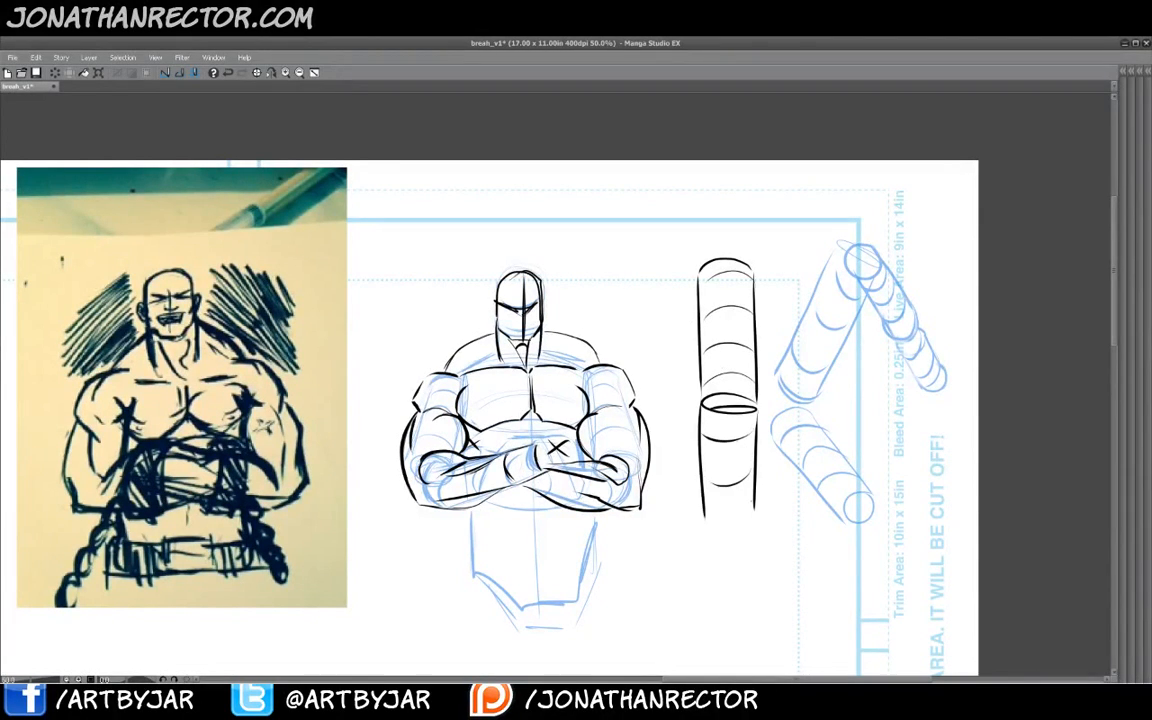
pyautogui.moveTo(705, 512); pyautogui.dragTo(752, 508)
pyautogui.moveTo(707, 526); pyautogui.dragTo(745, 523)
pyautogui.moveTo(748, 398); pyautogui.dragTo(750, 452)
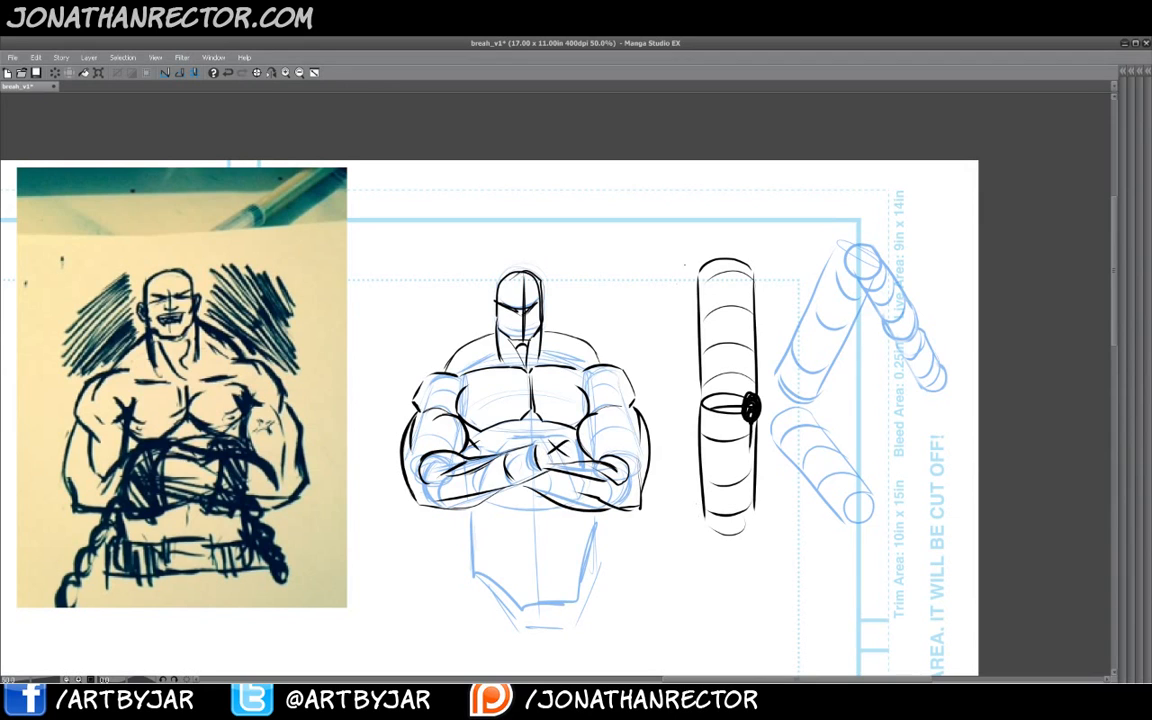
# - Sketch a rounded deltoid bulge wrapping over the top of the demonstration cylinder
pyautogui.moveTo(692, 263)
pyautogui.mouseDown()
pyautogui.moveTo(646, 272)
pyautogui.moveTo(614, 345)
pyautogui.mouseUp()
pyautogui.moveTo(632, 279); pyautogui.dragTo(584, 317)
pyautogui.moveTo(620, 360); pyautogui.dragTo(688, 350)
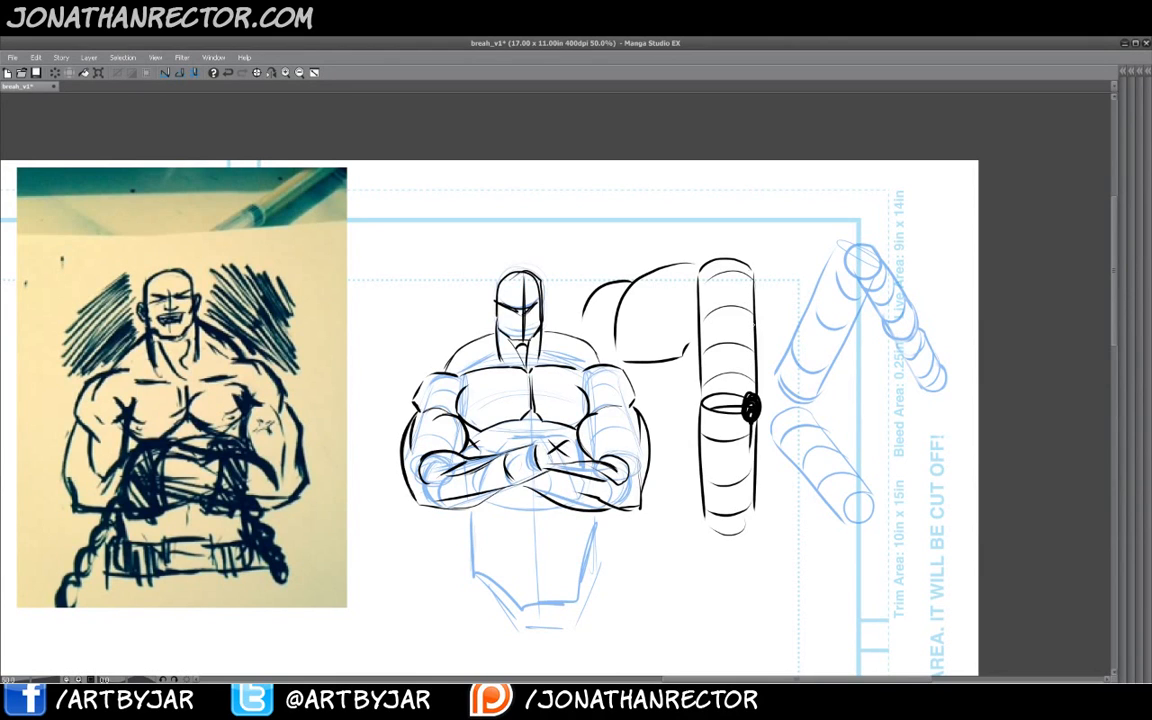
pyautogui.moveTo(752, 323)
pyautogui.mouseDown()
pyautogui.moveTo(716, 322)
pyautogui.moveTo(699, 268)
pyautogui.moveTo(754, 319)
pyautogui.moveTo(691, 323)
pyautogui.mouseUp()
# - Draw a small hatched box above the blue arm cylinders
pyautogui.moveTo(820, 188)
pyautogui.mouseDown()
pyautogui.moveTo(782, 186)
pyautogui.moveTo(767, 205)
pyautogui.moveTo(828, 208)
pyautogui.moveTo(809, 270)
pyautogui.mouseUp()
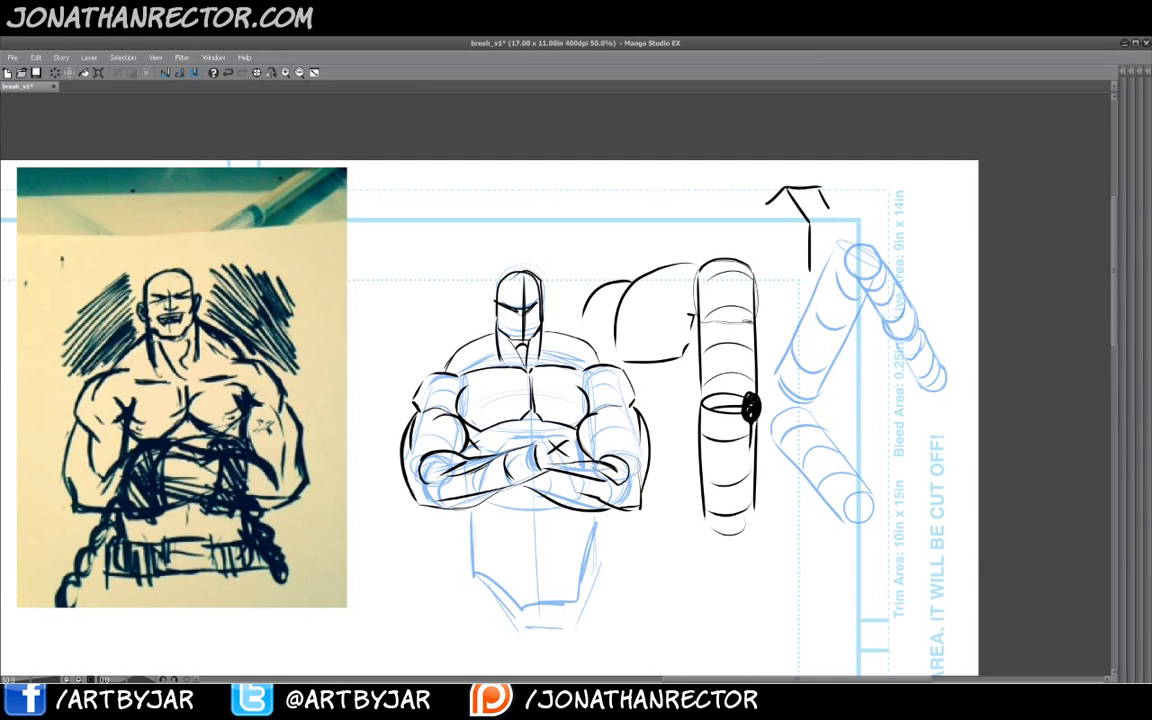
pyautogui.moveTo(796, 190)
pyautogui.mouseDown()
pyautogui.moveTo(813, 262)
pyautogui.moveTo(840, 244)
pyautogui.moveTo(810, 277)
pyautogui.moveTo(841, 245)
pyautogui.mouseUp()
pyautogui.moveTo(818, 286); pyautogui.dragTo(799, 277)
pyautogui.moveTo(794, 279); pyautogui.dragTo(769, 227)
pyautogui.moveTo(836, 253); pyautogui.dragTo(818, 281)
pyautogui.moveTo(830, 252); pyautogui.dragTo(804, 281)
pyautogui.moveTo(834, 249); pyautogui.dragTo(804, 275)
pyautogui.moveTo(807, 268); pyautogui.dragTo(802, 283)
pyautogui.moveTo(805, 230)
pyautogui.mouseDown()
pyautogui.moveTo(812, 261)
pyautogui.moveTo(797, 277)
pyautogui.mouseUp()
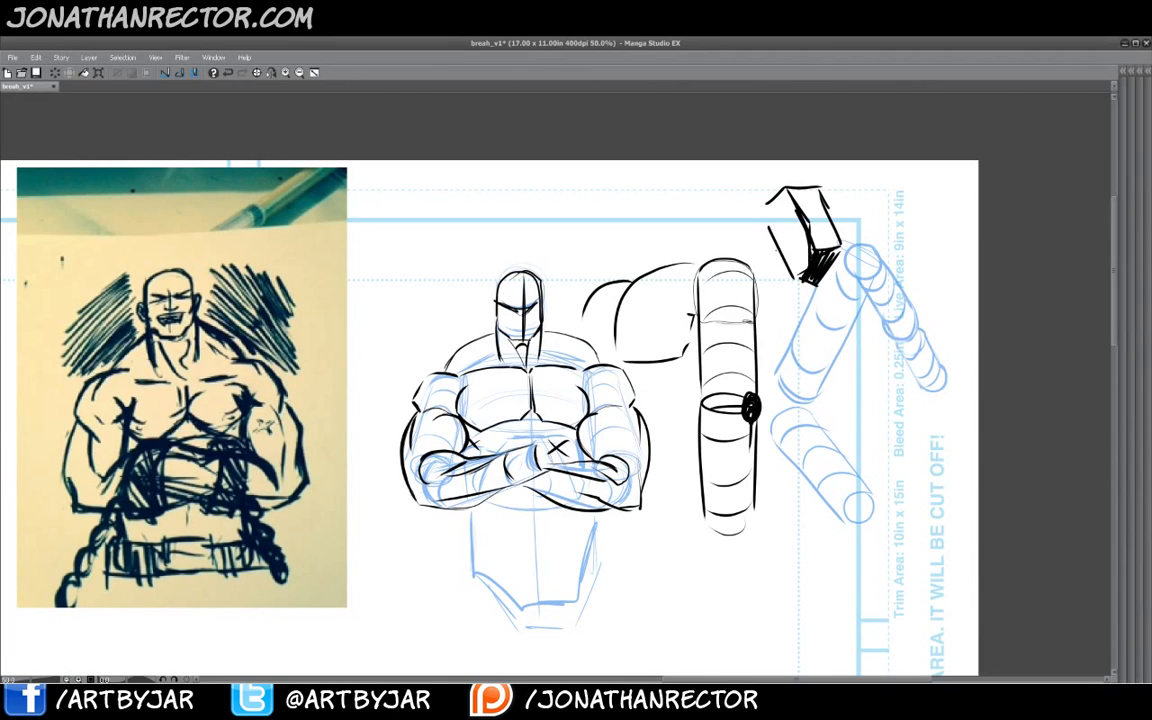
# - Redraw the top of the demonstration cylinder with an elliptical cap meeting the deltoid
pyautogui.moveTo(751, 322)
pyautogui.mouseDown()
pyautogui.moveTo(763, 306)
pyautogui.moveTo(760, 266)
pyautogui.moveTo(735, 252)
pyautogui.moveTo(653, 282)
pyautogui.moveTo(686, 314)
pyautogui.moveTo(662, 300)
pyautogui.moveTo(677, 311)
pyautogui.moveTo(667, 299)
pyautogui.moveTo(722, 322)
pyautogui.mouseUp()
pyautogui.moveTo(692, 305); pyautogui.dragTo(721, 322)
pyautogui.moveTo(691, 277)
pyautogui.mouseDown()
pyautogui.moveTo(718, 322)
pyautogui.moveTo(754, 319)
pyautogui.moveTo(735, 330)
pyautogui.mouseUp()
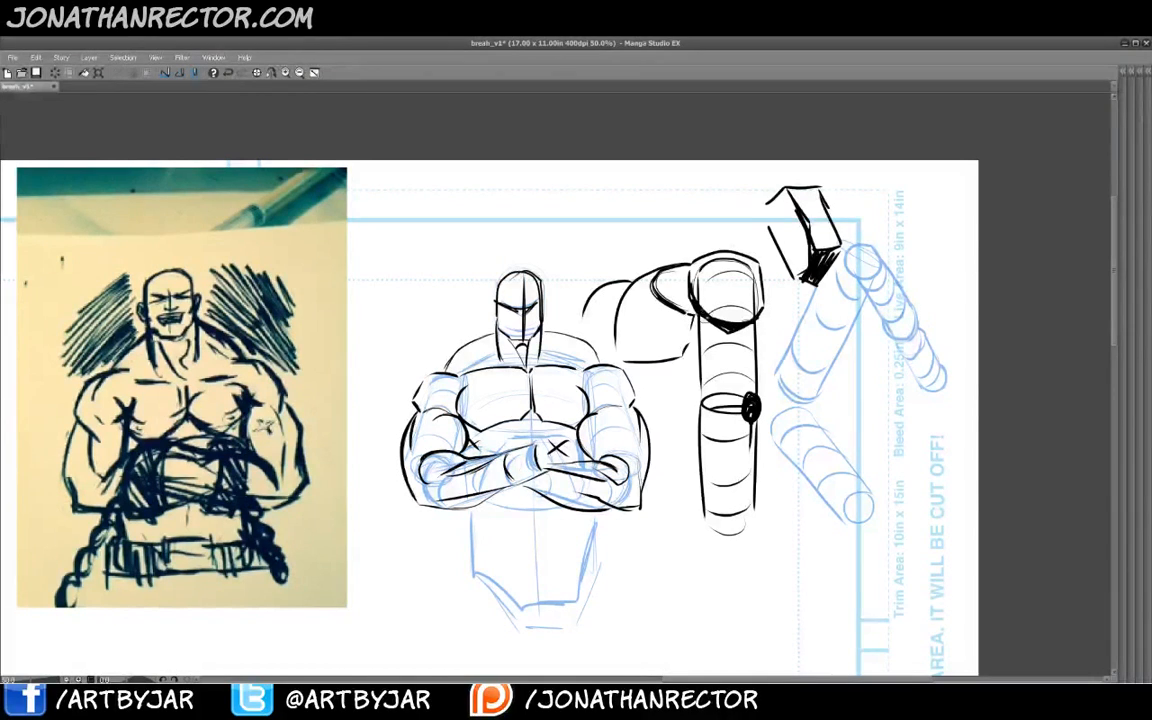
pyautogui.moveTo(692, 281); pyautogui.dragTo(699, 300)
pyautogui.moveTo(360, 514); pyautogui.dragTo(390, 502)
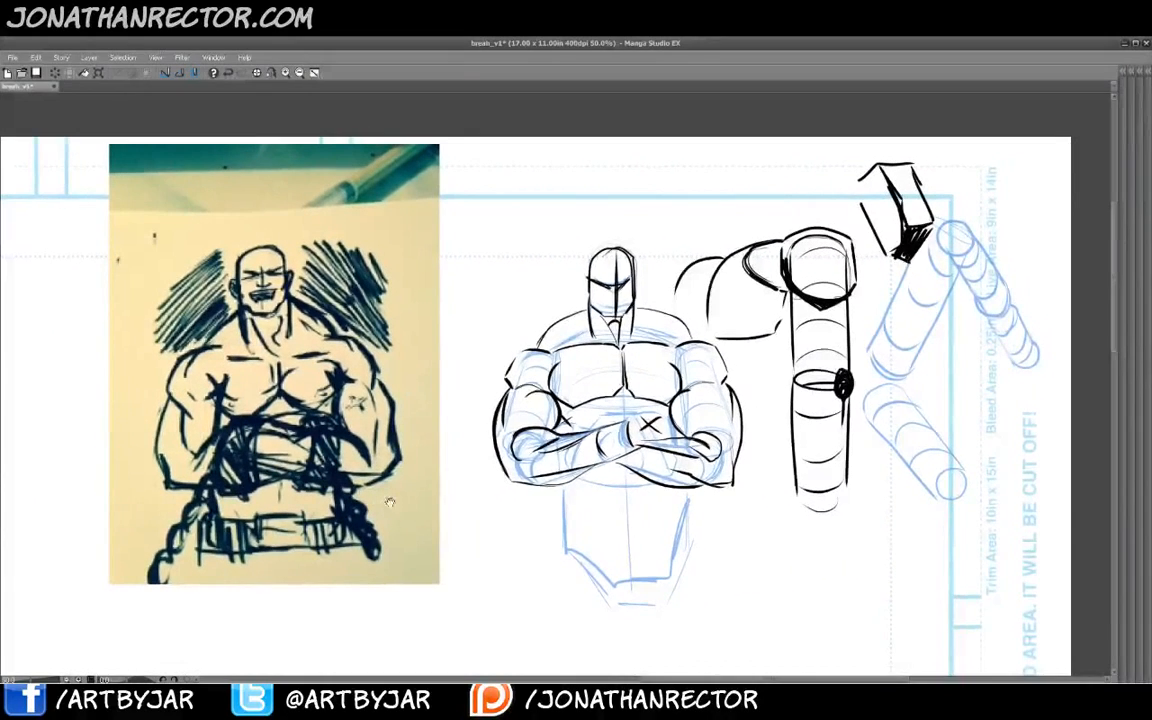
# - Reposition the layers so the blue copy of the photographed sketch sits beside the original photo, clear of the inked figure
pyautogui.press('Tab')
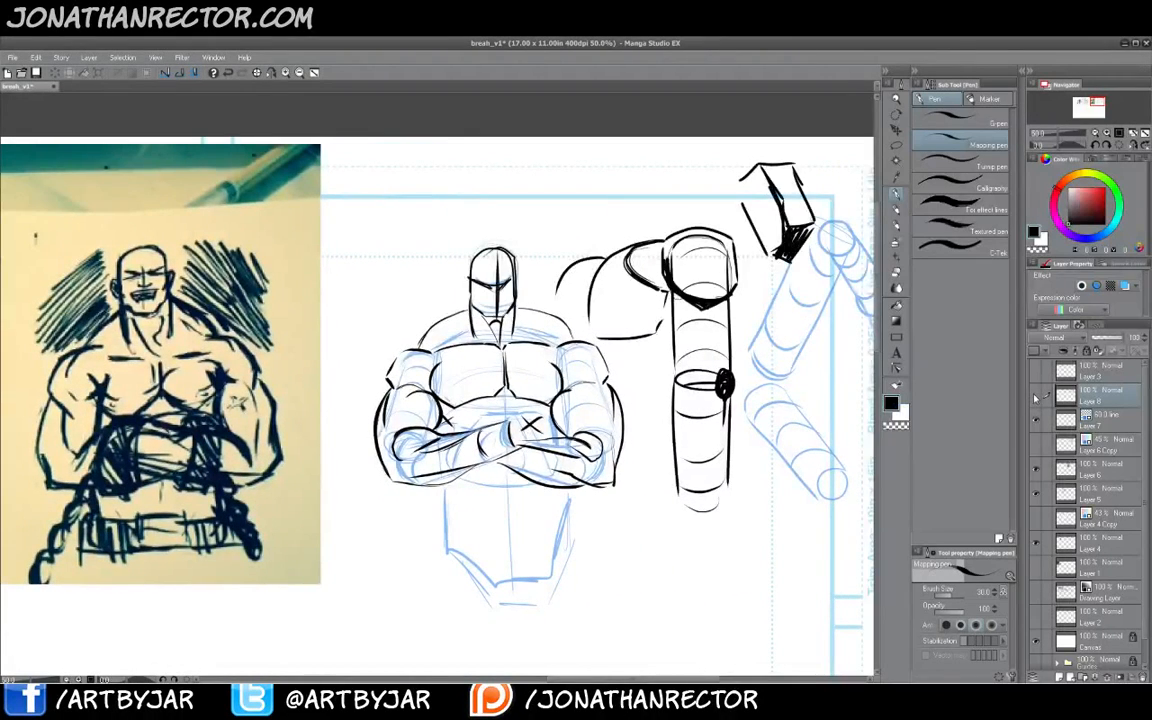
pyautogui.click(1036, 397)
pyautogui.click(1036, 397)
pyautogui.press('k')
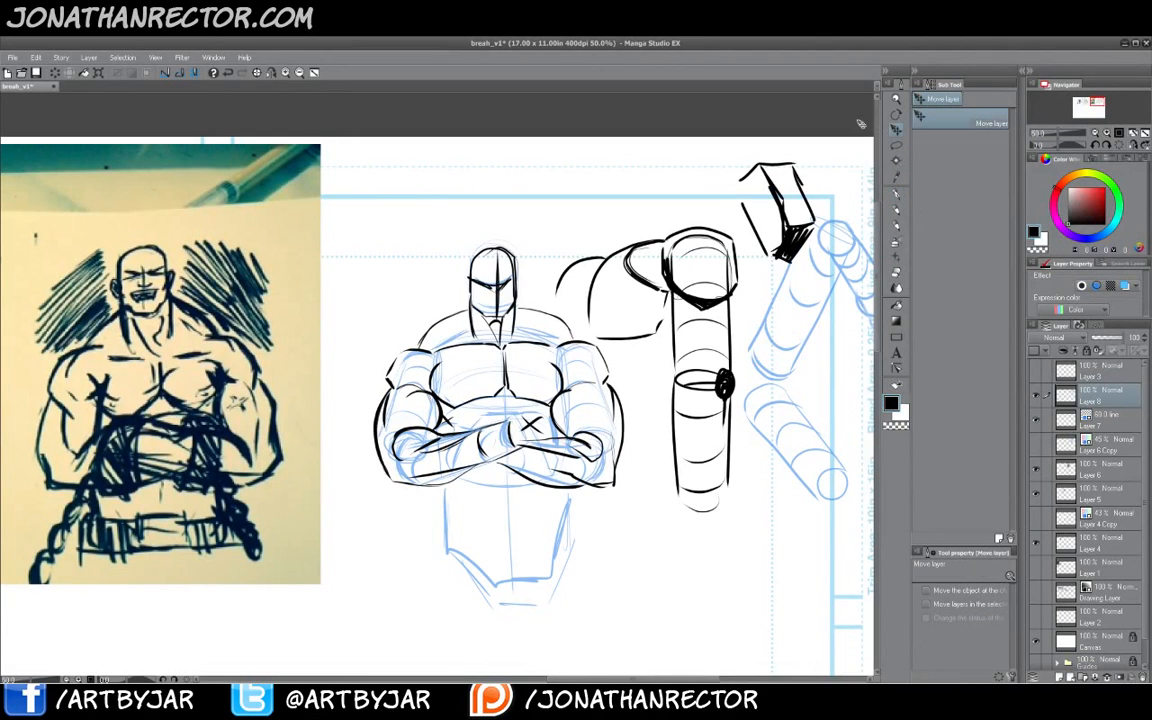
pyautogui.moveTo(418, 284)
pyautogui.mouseDown()
pyautogui.moveTo(405, 332)
pyautogui.moveTo(428, 488)
pyautogui.mouseUp()
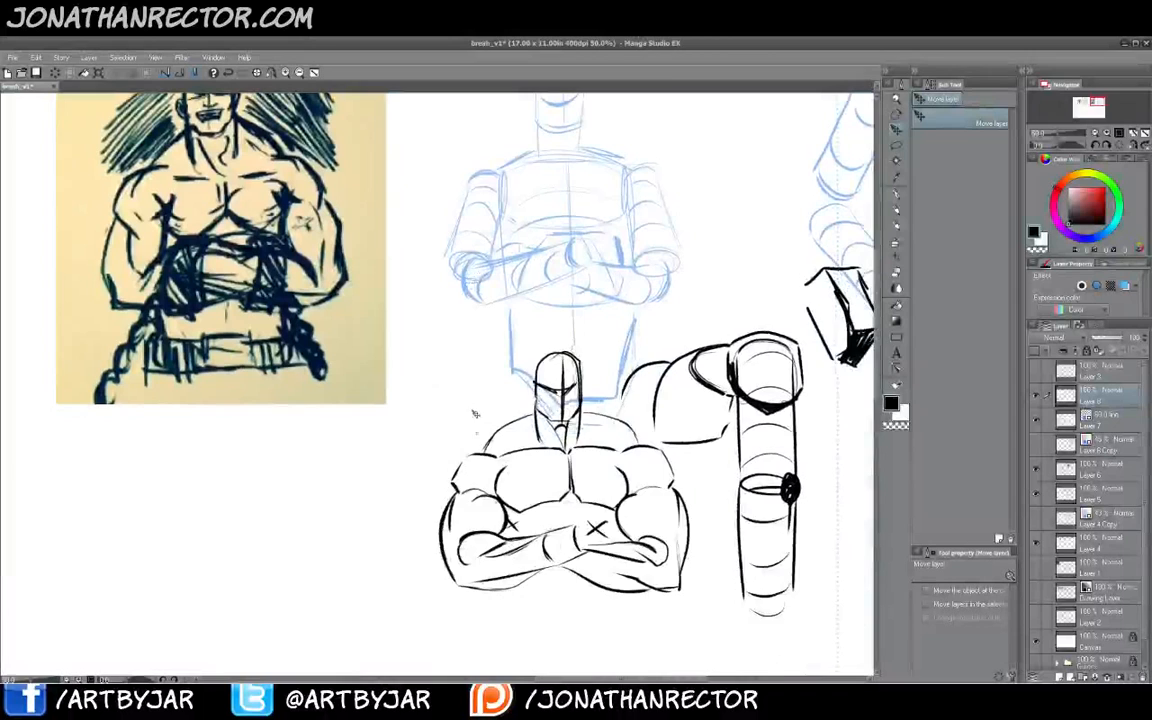
pyautogui.moveTo(473, 404); pyautogui.dragTo(476, 455)
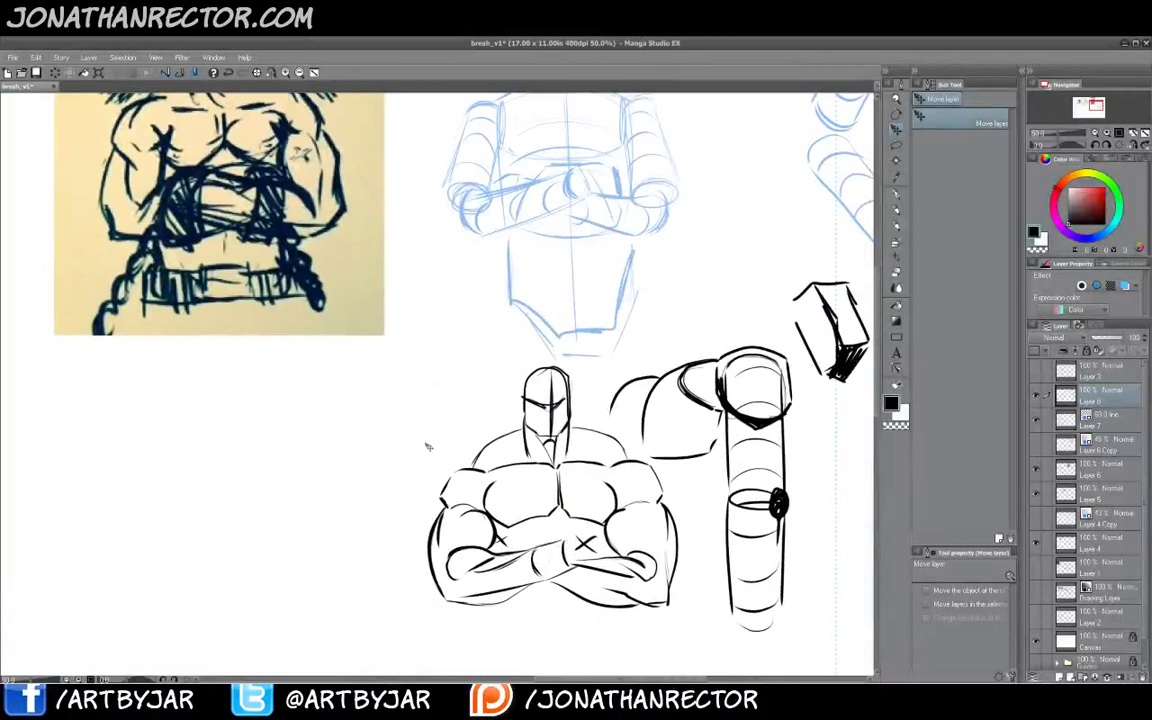
pyautogui.moveTo(416, 320); pyautogui.dragTo(437, 506)
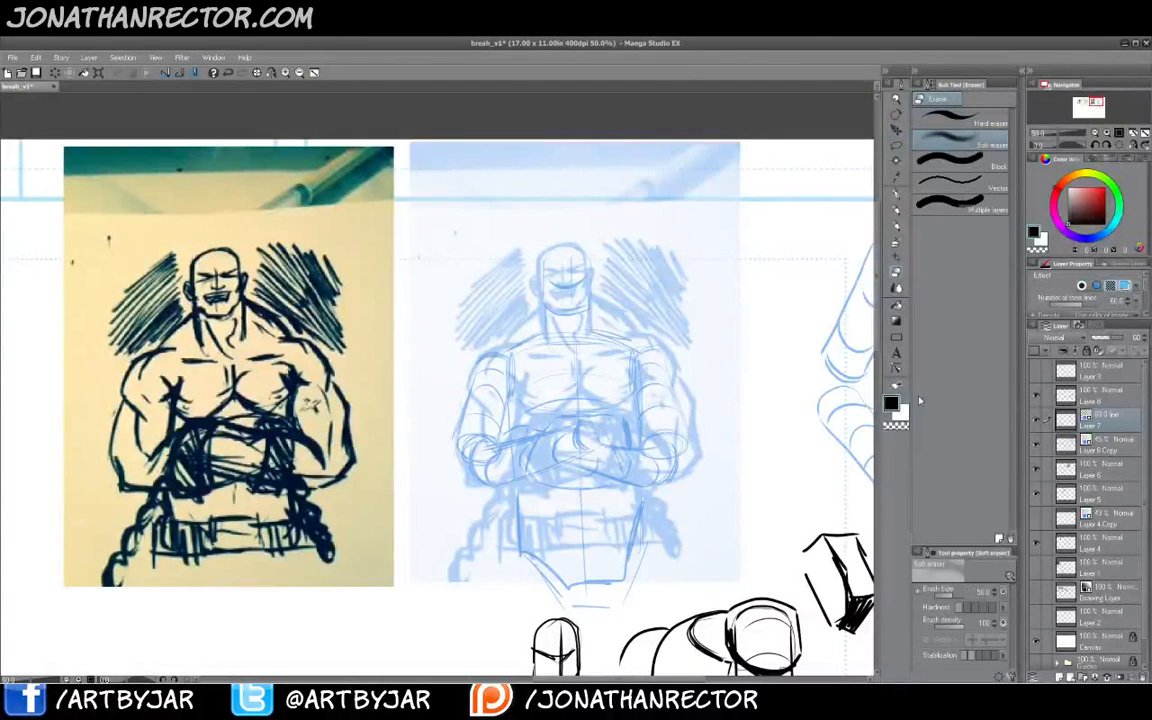
# - Lasso-select and delete the old blue construction lines covering the blue photo copy
pyautogui.press('m')
pyautogui.moveTo(575, 206)
pyautogui.mouseDown()
pyautogui.moveTo(720, 495)
pyautogui.moveTo(423, 360)
pyautogui.moveTo(470, 228)
pyautogui.mouseUp()
pyautogui.press('Delete')
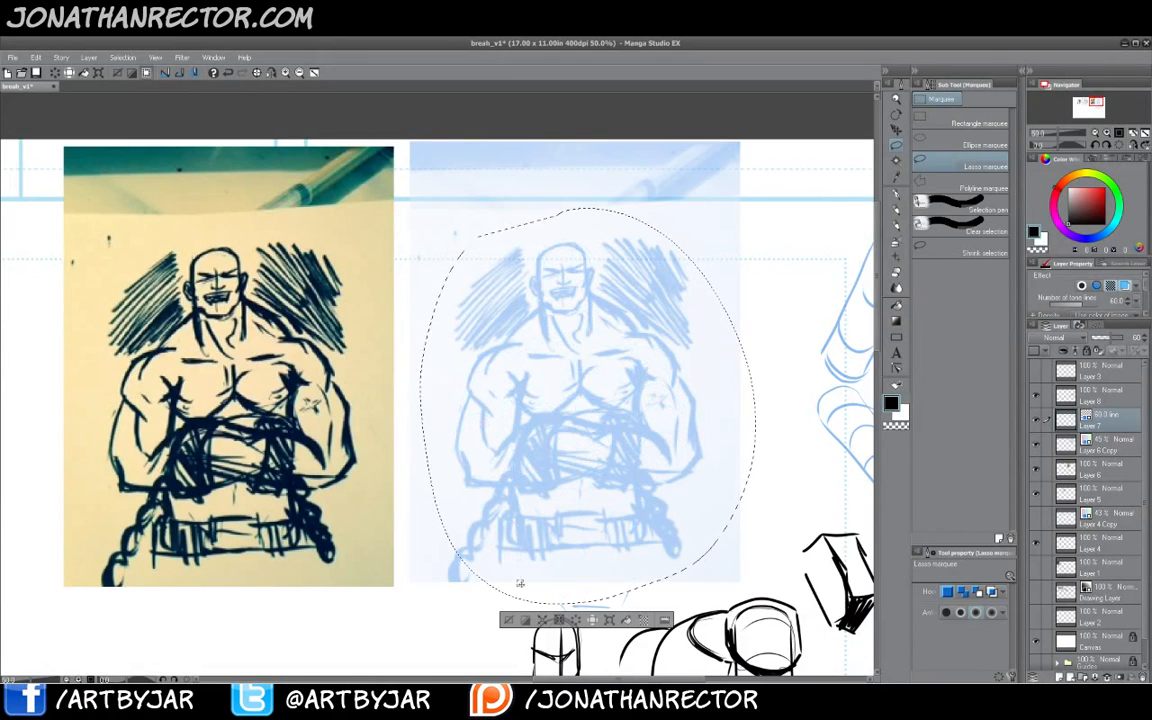
pyautogui.hotkey('ctrl', 'd')
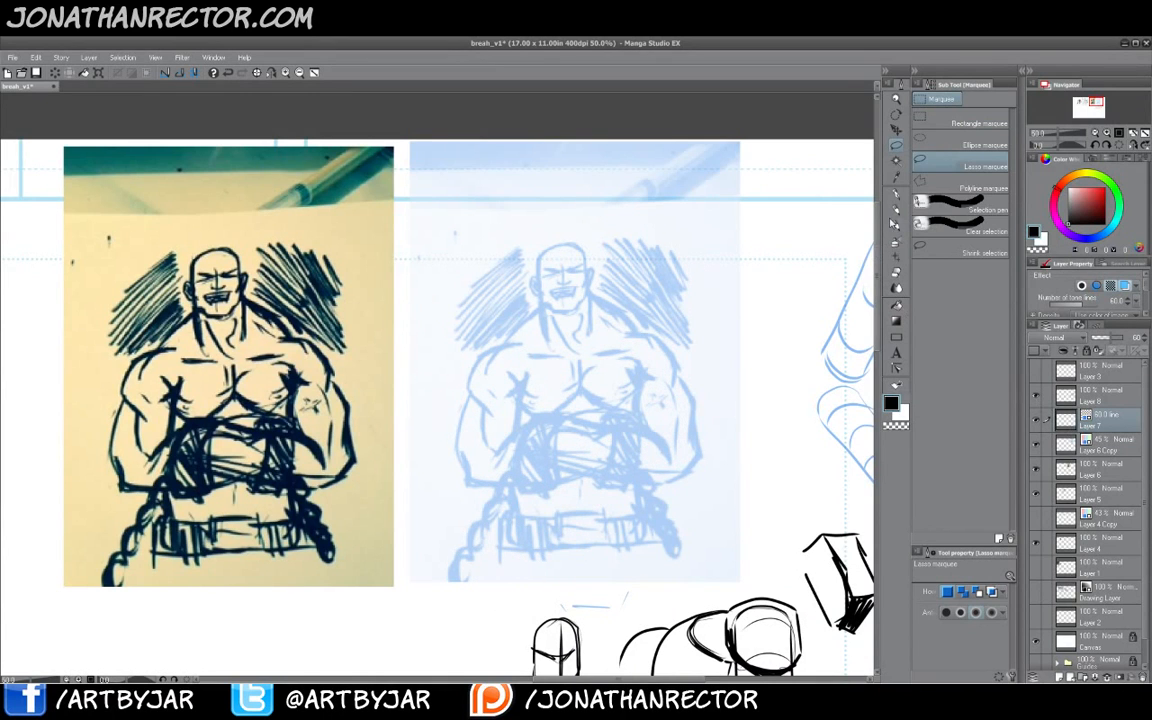
# - Sketch a tall cylinder for the torso over the blue photo copy with the Mapping pen
pyautogui.click(900, 194)
pyautogui.moveTo(480, 456); pyautogui.dragTo(505, 459)
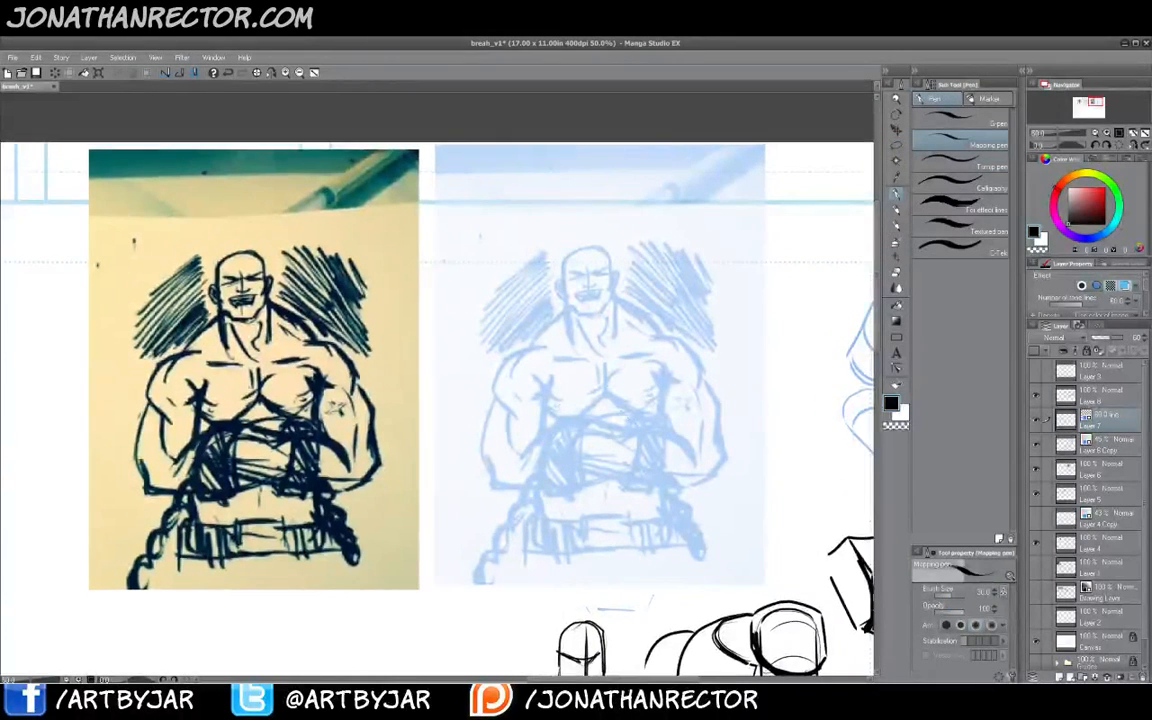
pyautogui.press('Tab')
pyautogui.moveTo(505, 392); pyautogui.dragTo(487, 396)
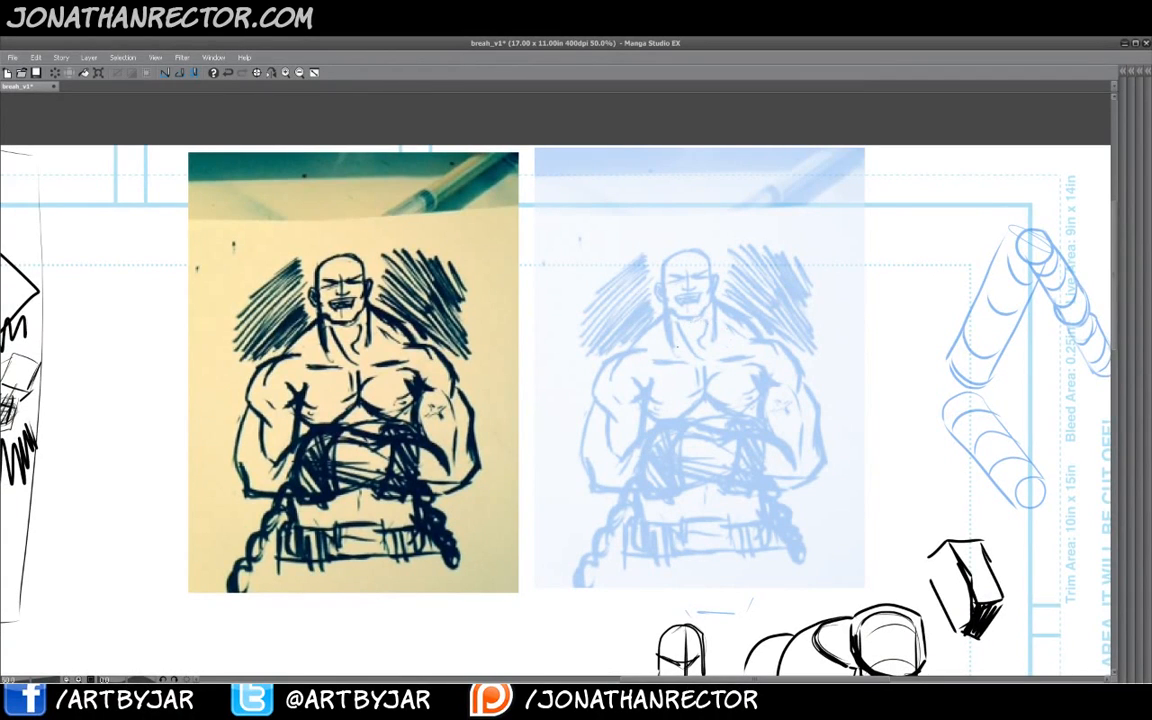
pyautogui.moveTo(762, 350); pyautogui.dragTo(762, 417)
pyautogui.moveTo(686, 322); pyautogui.dragTo(686, 376)
pyautogui.press('Tab')
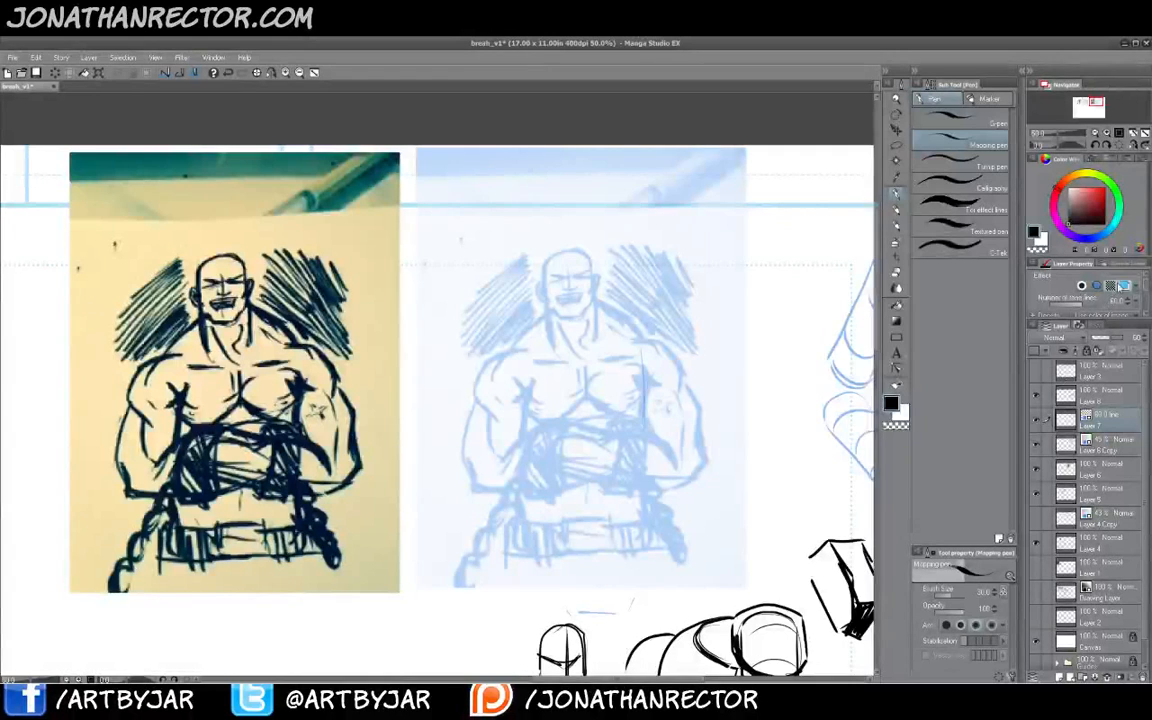
pyautogui.press('Tab')
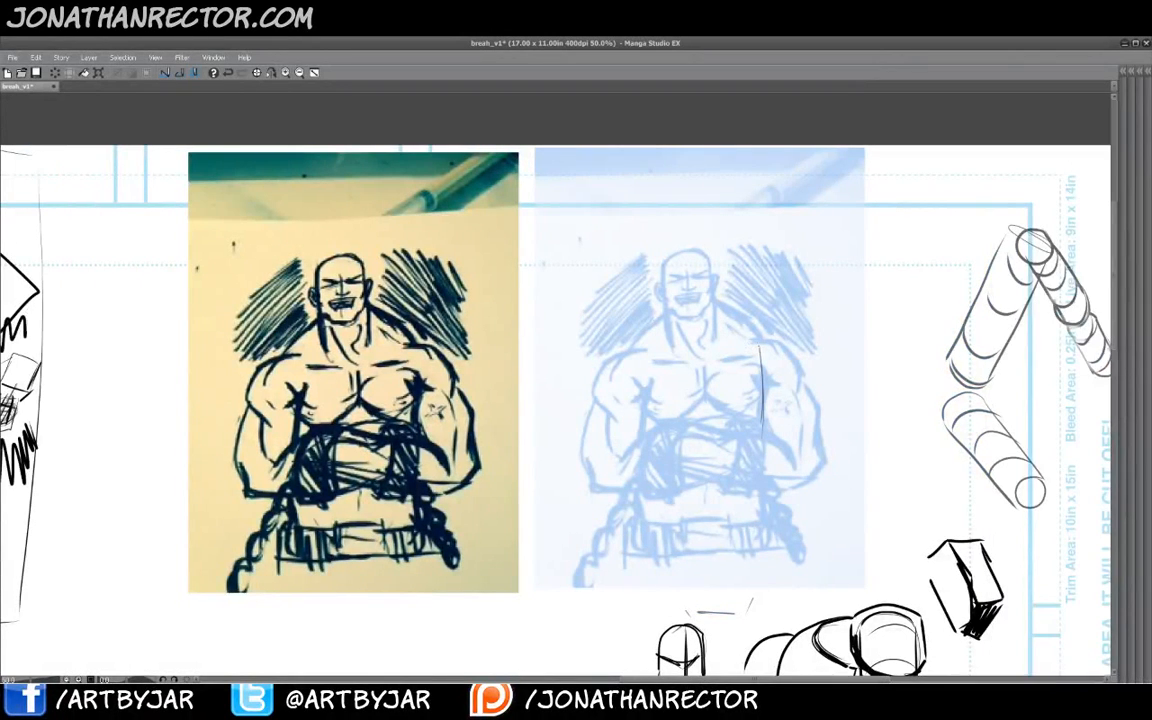
pyautogui.moveTo(760, 343)
pyautogui.mouseDown()
pyautogui.moveTo(682, 319)
pyautogui.moveTo(634, 346)
pyautogui.mouseUp()
pyautogui.moveTo(757, 341)
pyautogui.mouseDown()
pyautogui.moveTo(699, 370)
pyautogui.moveTo(651, 365)
pyautogui.moveTo(634, 352)
pyautogui.moveTo(641, 338)
pyautogui.mouseUp()
pyautogui.moveTo(760, 405)
pyautogui.mouseDown()
pyautogui.moveTo(757, 477)
pyautogui.moveTo(714, 489)
pyautogui.moveTo(642, 473)
pyautogui.mouseUp()
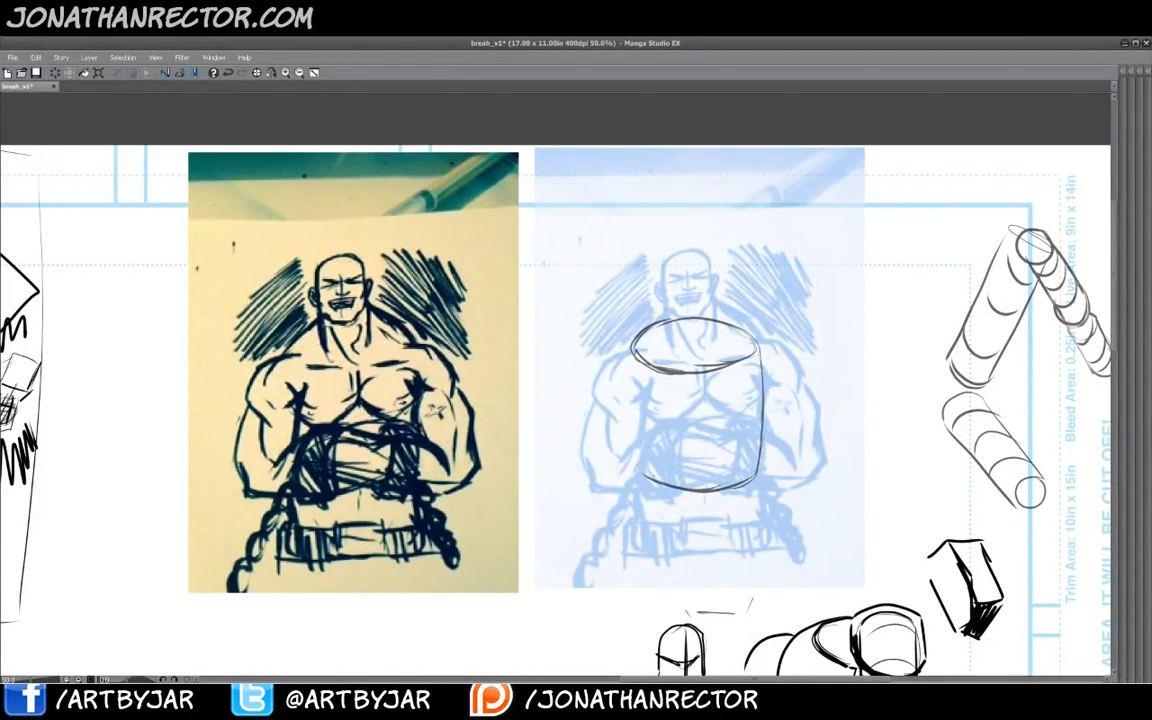
pyautogui.moveTo(632, 368); pyautogui.dragTo(642, 474)
# - Draw the hip and pelvis lines below the torso cylinder with a center line
pyautogui.moveTo(755, 513)
pyautogui.mouseDown()
pyautogui.moveTo(649, 501)
pyautogui.moveTo(647, 516)
pyautogui.moveTo(634, 504)
pyautogui.moveTo(646, 541)
pyautogui.moveTo(729, 520)
pyautogui.moveTo(762, 540)
pyautogui.mouseUp()
pyautogui.moveTo(762, 543); pyautogui.dragTo(727, 579)
pyautogui.moveTo(647, 543); pyautogui.dragTo(667, 581)
pyautogui.moveTo(704, 506); pyautogui.dragTo(704, 588)
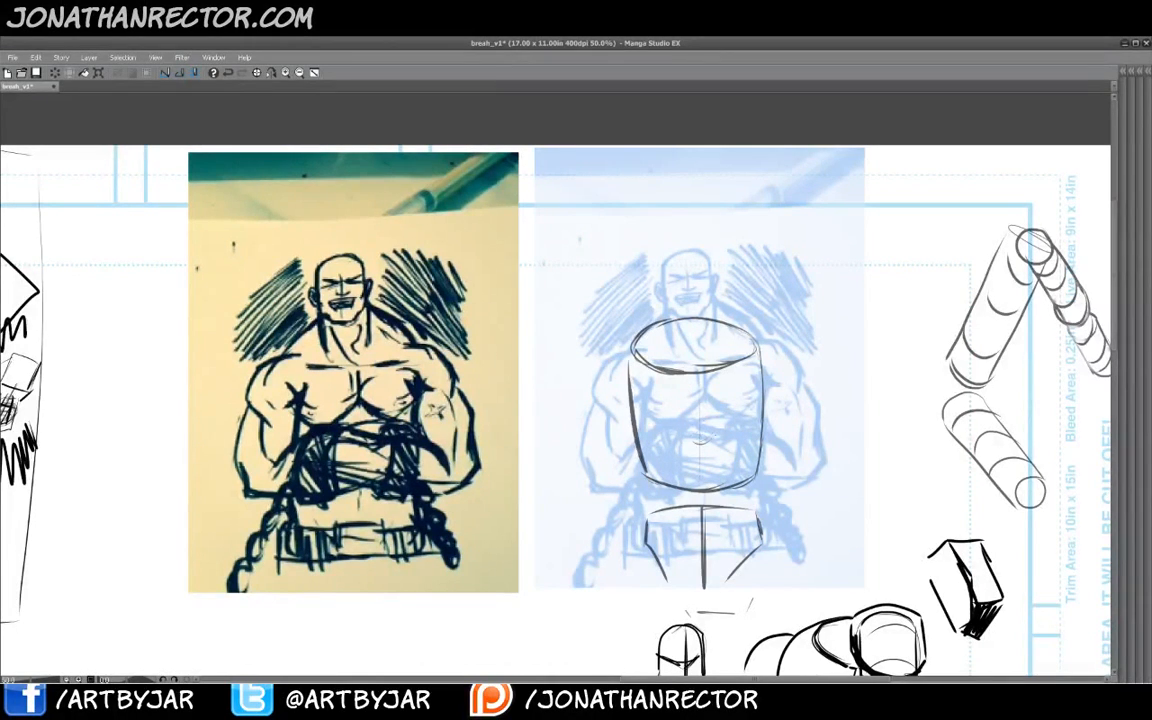
# - Sketch the lower chest curve and a small shoulder socket ellipse on the torso cylinder
pyautogui.moveTo(681, 441)
pyautogui.mouseDown()
pyautogui.moveTo(716, 439)
pyautogui.moveTo(662, 454)
pyautogui.moveTo(654, 478)
pyautogui.mouseUp()
pyautogui.moveTo(716, 441)
pyautogui.mouseDown()
pyautogui.moveTo(740, 479)
pyautogui.moveTo(758, 473)
pyautogui.moveTo(746, 474)
pyautogui.mouseUp()
pyautogui.moveTo(755, 383)
pyautogui.mouseDown()
pyautogui.moveTo(750, 338)
pyautogui.moveTo(755, 381)
pyautogui.mouseUp()
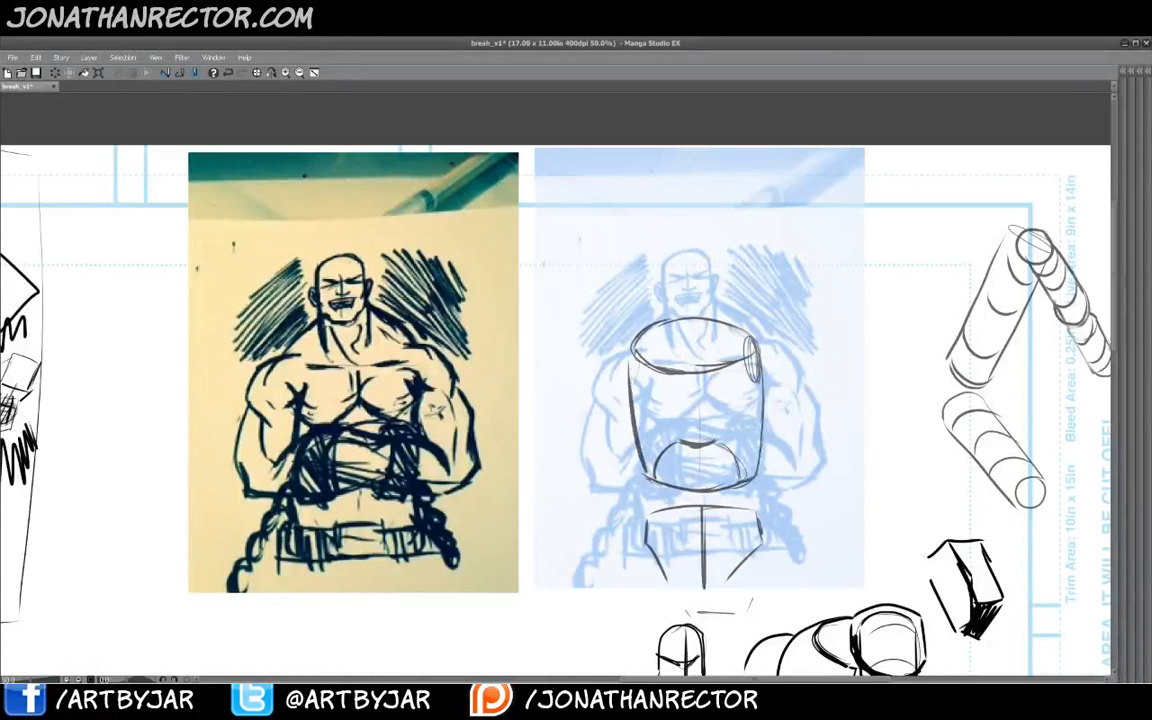
# - Add a center line and cross-contour rings across the torso and pelvis
pyautogui.moveTo(632, 383)
pyautogui.mouseDown()
pyautogui.moveTo(631, 350)
pyautogui.moveTo(638, 378)
pyautogui.moveTo(697, 442)
pyautogui.mouseUp()
pyautogui.moveTo(637, 368); pyautogui.dragTo(755, 374)
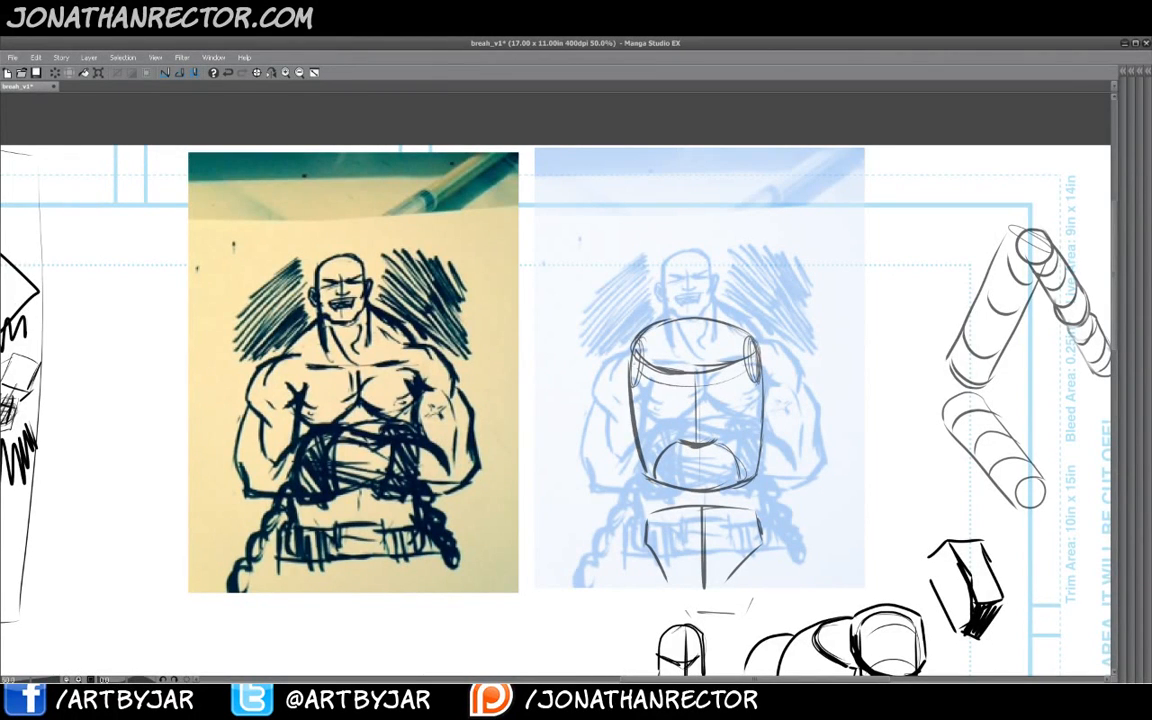
pyautogui.moveTo(637, 387)
pyautogui.mouseDown()
pyautogui.moveTo(760, 386)
pyautogui.moveTo(640, 422)
pyautogui.mouseUp()
pyautogui.moveTo(763, 433)
pyautogui.mouseDown()
pyautogui.moveTo(717, 462)
pyautogui.moveTo(647, 442)
pyautogui.mouseUp()
pyautogui.moveTo(747, 479); pyautogui.dragTo(662, 478)
pyautogui.moveTo(760, 534)
pyautogui.mouseDown()
pyautogui.moveTo(733, 522)
pyautogui.moveTo(656, 529)
pyautogui.moveTo(659, 547)
pyautogui.mouseUp()
pyautogui.moveTo(734, 575); pyautogui.dragTo(669, 574)
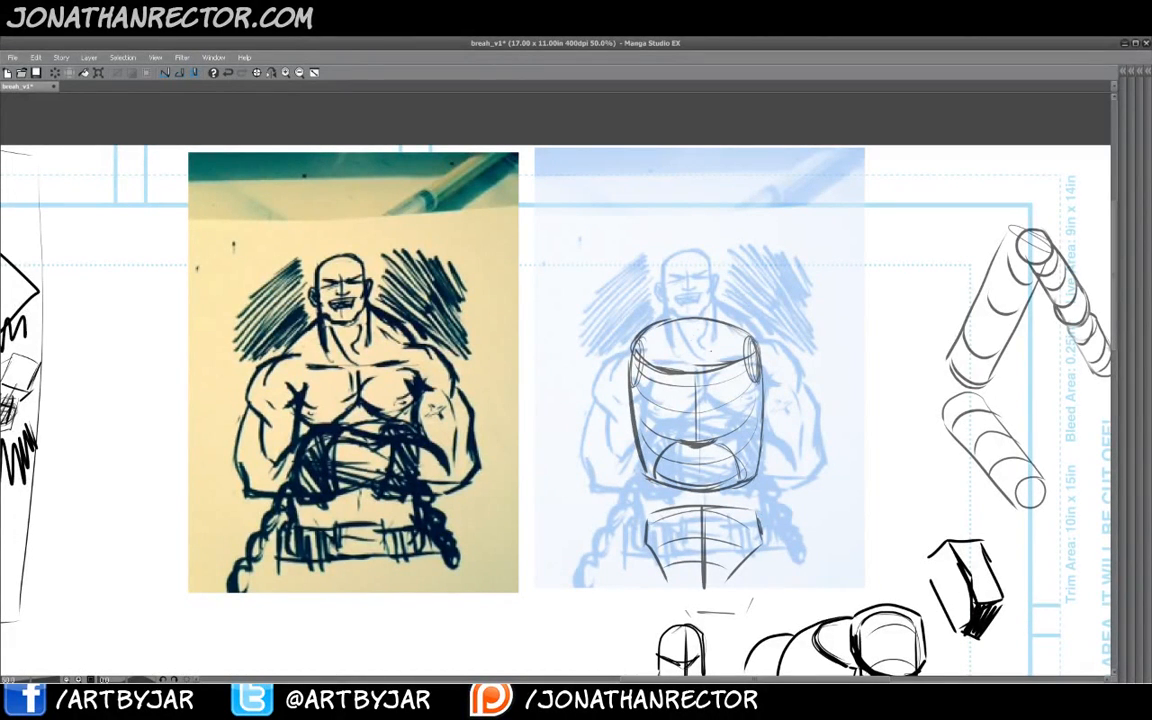
# - Sketch the head as an oval with a center line above the torso
pyautogui.moveTo(673, 285)
pyautogui.mouseDown()
pyautogui.moveTo(719, 290)
pyautogui.moveTo(692, 345)
pyautogui.moveTo(681, 268)
pyautogui.mouseUp()
pyautogui.moveTo(712, 326)
pyautogui.mouseDown()
pyautogui.moveTo(668, 292)
pyautogui.moveTo(682, 274)
pyautogui.mouseUp()
pyautogui.moveTo(694, 273)
pyautogui.mouseDown()
pyautogui.moveTo(694, 344)
pyautogui.moveTo(675, 319)
pyautogui.moveTo(712, 311)
pyautogui.moveTo(690, 364)
pyautogui.moveTo(675, 352)
pyautogui.moveTo(698, 364)
pyautogui.mouseUp()
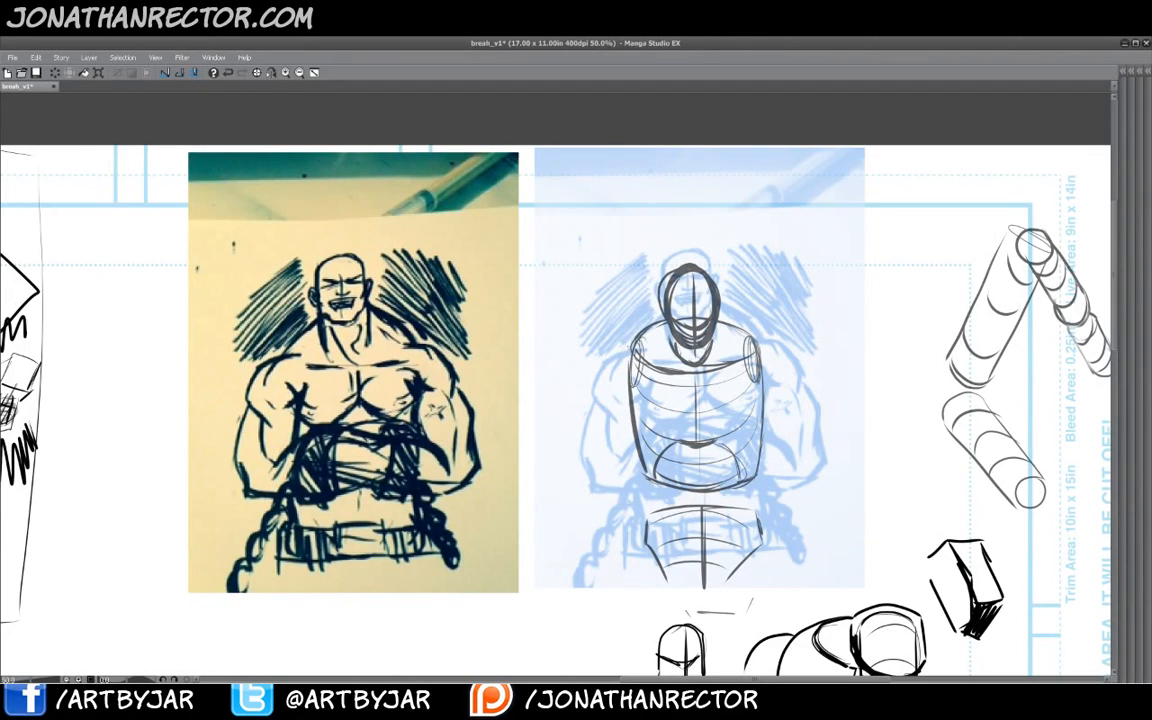
# - Draw the figure's left upper arm as a ringed cylinder beside the torso
pyautogui.moveTo(629, 368)
pyautogui.mouseDown()
pyautogui.moveTo(604, 386)
pyautogui.moveTo(624, 464)
pyautogui.moveTo(606, 371)
pyautogui.moveTo(632, 362)
pyautogui.mouseUp()
pyautogui.moveTo(638, 371)
pyautogui.mouseDown()
pyautogui.moveTo(631, 463)
pyautogui.moveTo(637, 416)
pyautogui.mouseUp()
pyautogui.moveTo(604, 380); pyautogui.dragTo(641, 393)
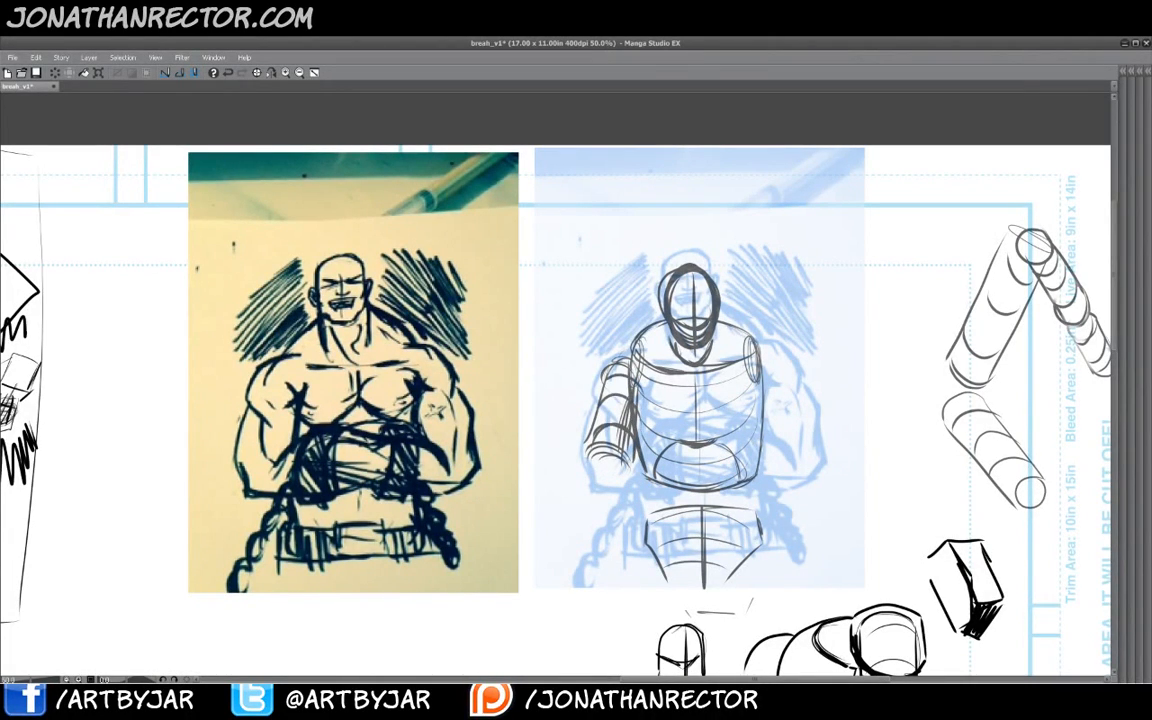
# - Draw the figure's right upper arm as a ringed cylinder beside the torso
pyautogui.moveTo(774, 359)
pyautogui.mouseDown()
pyautogui.moveTo(749, 378)
pyautogui.moveTo(775, 360)
pyautogui.mouseUp()
pyautogui.moveTo(776, 361); pyautogui.dragTo(799, 423)
pyautogui.moveTo(778, 362); pyautogui.dragTo(808, 438)
pyautogui.moveTo(762, 366)
pyautogui.mouseDown()
pyautogui.moveTo(755, 442)
pyautogui.moveTo(808, 452)
pyautogui.moveTo(753, 440)
pyautogui.moveTo(798, 416)
pyautogui.mouseUp()
pyautogui.moveTo(758, 397)
pyautogui.mouseDown()
pyautogui.moveTo(784, 387)
pyautogui.moveTo(780, 371)
pyautogui.mouseUp()
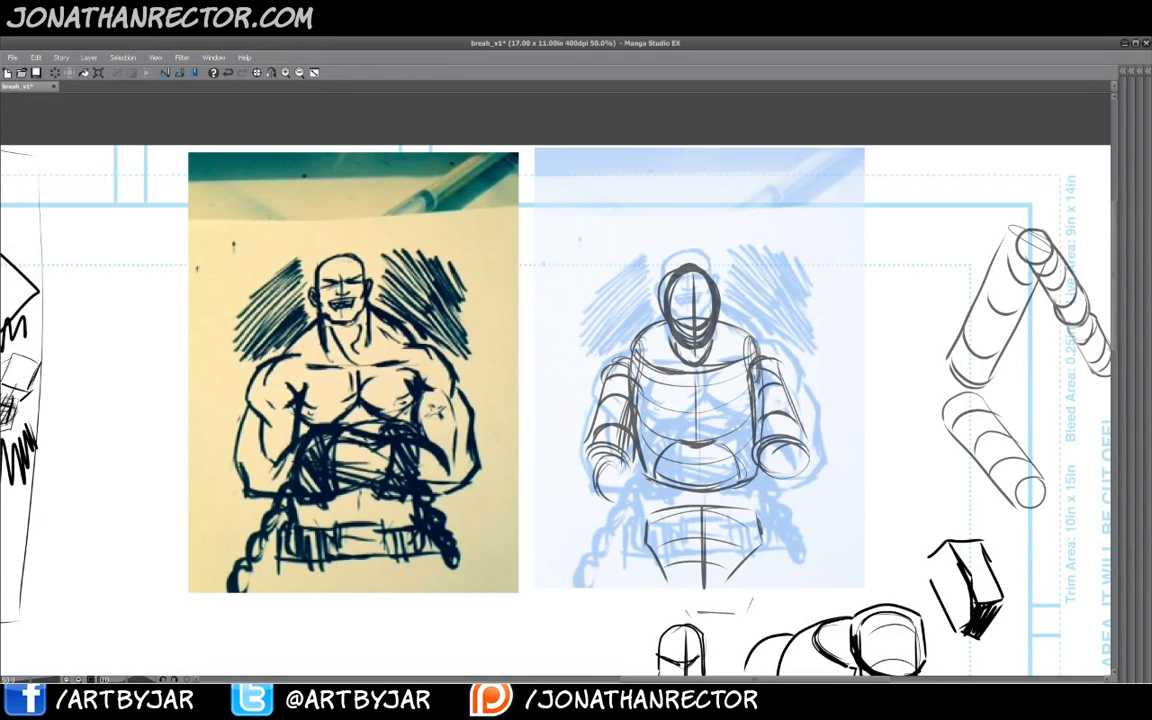
# - Sketch the folded forearms crossing in front of the torso
pyautogui.moveTo(604, 461)
pyautogui.mouseDown()
pyautogui.moveTo(621, 499)
pyautogui.moveTo(729, 457)
pyautogui.mouseUp()
pyautogui.moveTo(664, 490); pyautogui.dragTo(722, 455)
pyautogui.moveTo(634, 457)
pyautogui.mouseDown()
pyautogui.moveTo(706, 440)
pyautogui.moveTo(803, 440)
pyautogui.moveTo(776, 500)
pyautogui.mouseUp()
pyautogui.moveTo(645, 430)
pyautogui.mouseDown()
pyautogui.moveTo(649, 450)
pyautogui.moveTo(757, 460)
pyautogui.mouseUp()
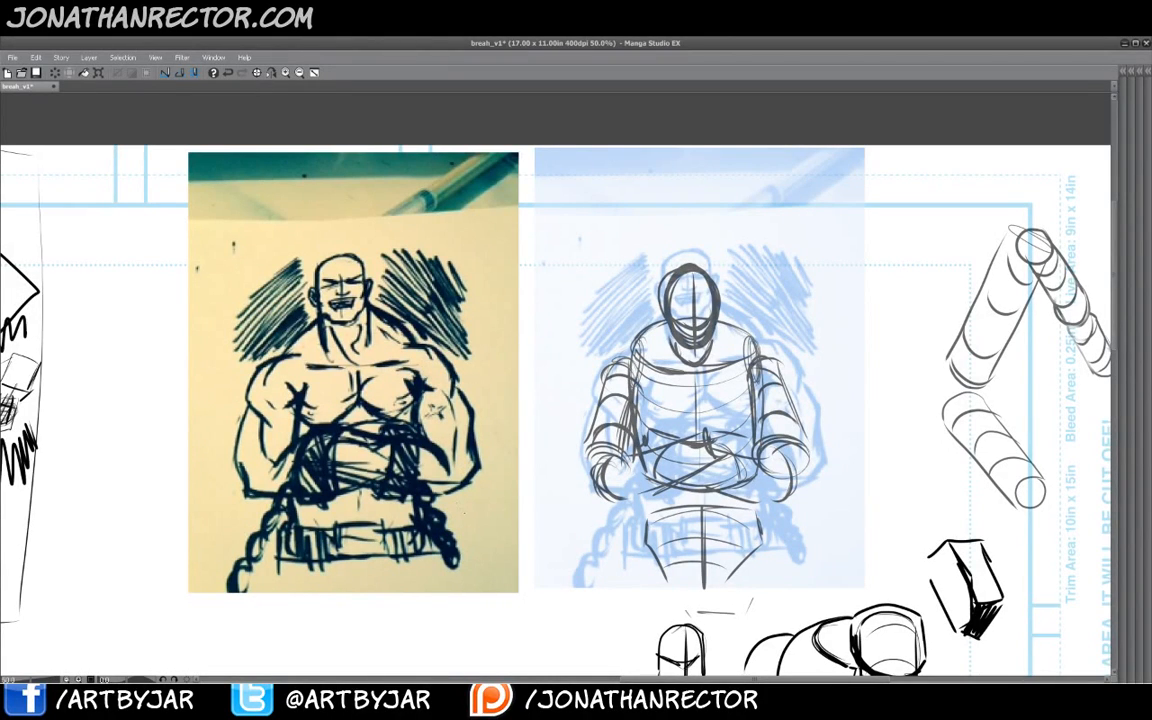
# - Hide the blue photo copy and switch the construction sketch to a blue layer color for inking
pyautogui.press('Tab')
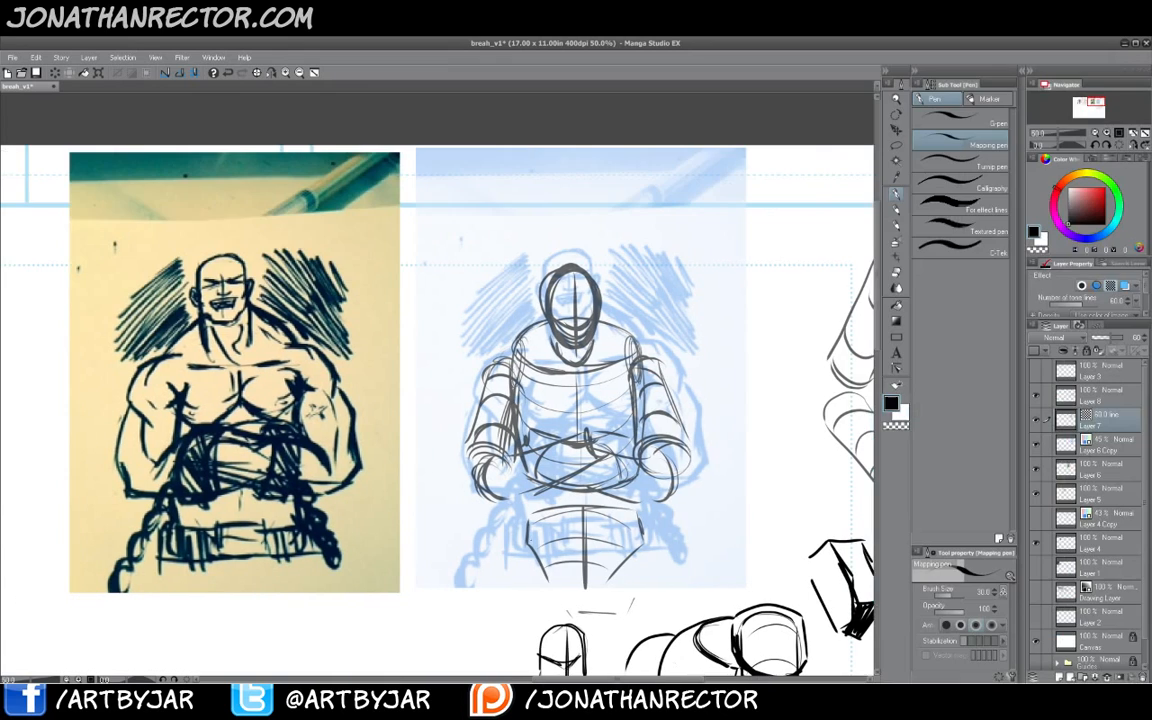
pyautogui.click(1035, 445)
pyautogui.click(1125, 286)
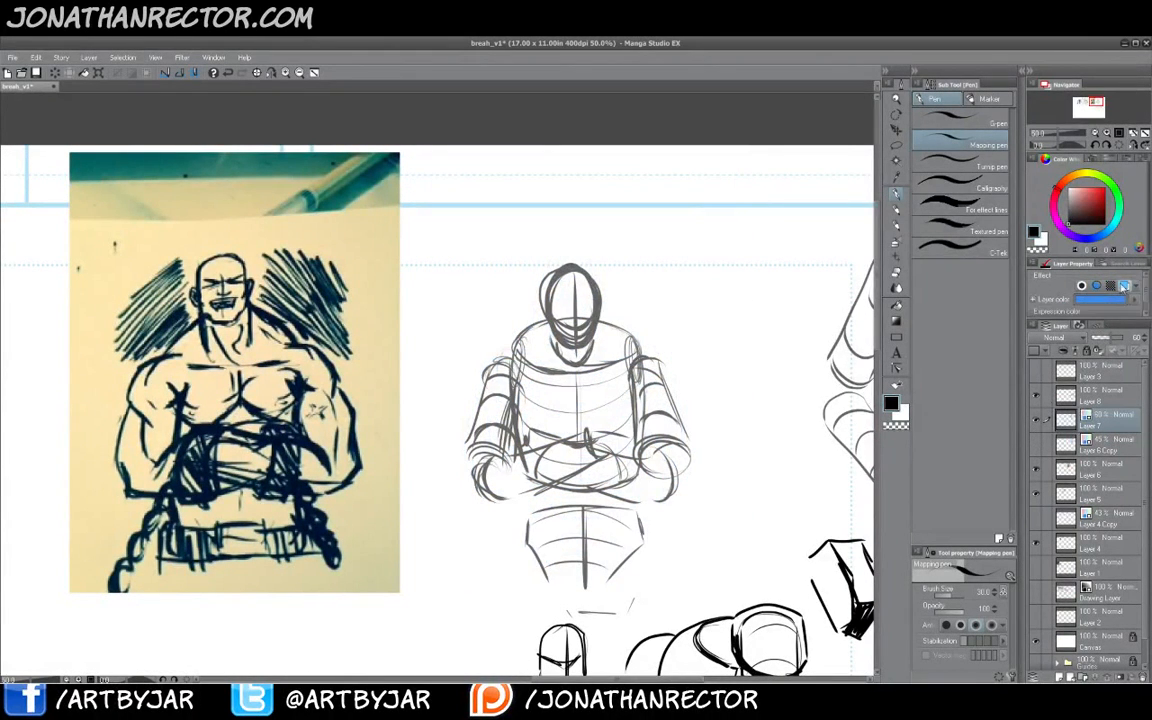
pyautogui.click(1117, 400)
pyautogui.press('Tab')
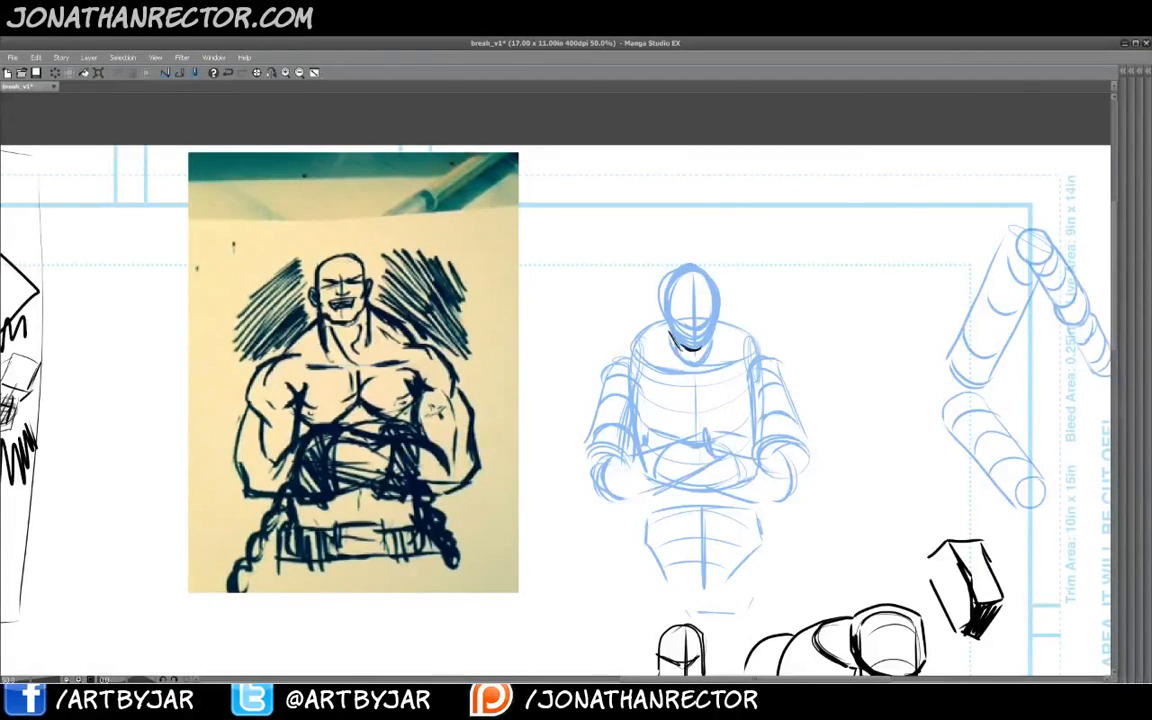
# - Ink the head and the trapezius collar around the neck over the blue construction
pyautogui.moveTo(666, 328)
pyautogui.mouseDown()
pyautogui.moveTo(702, 348)
pyautogui.moveTo(715, 280)
pyautogui.moveTo(663, 284)
pyautogui.moveTo(665, 332)
pyautogui.mouseUp()
pyautogui.moveTo(692, 275)
pyautogui.mouseDown()
pyautogui.moveTo(692, 349)
pyautogui.moveTo(703, 351)
pyautogui.moveTo(685, 357)
pyautogui.moveTo(712, 318)
pyautogui.moveTo(701, 368)
pyautogui.moveTo(689, 372)
pyautogui.moveTo(711, 369)
pyautogui.moveTo(693, 381)
pyautogui.moveTo(651, 367)
pyautogui.moveTo(634, 346)
pyautogui.mouseUp()
pyautogui.moveTo(626, 352); pyautogui.dragTo(636, 363)
pyautogui.moveTo(573, 324); pyautogui.dragTo(624, 346)
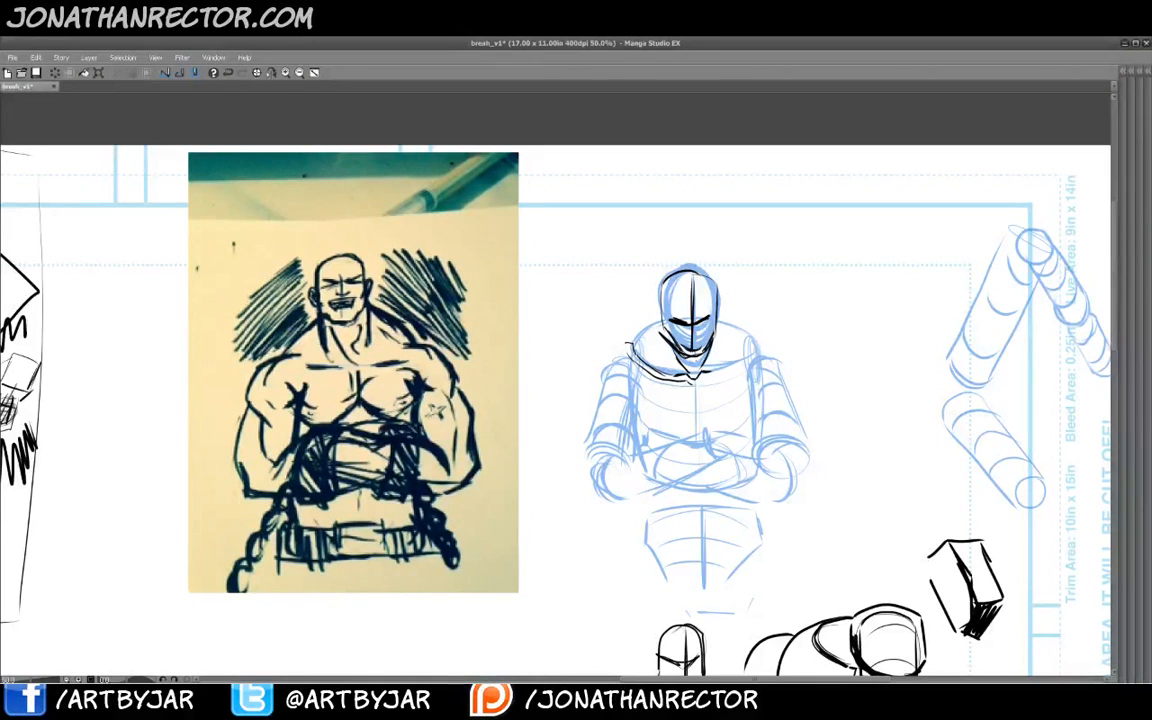
pyautogui.moveTo(700, 378); pyautogui.dragTo(762, 353)
pyautogui.moveTo(669, 334)
pyautogui.mouseDown()
pyautogui.moveTo(628, 343)
pyautogui.moveTo(664, 315)
pyautogui.moveTo(750, 329)
pyautogui.mouseUp()
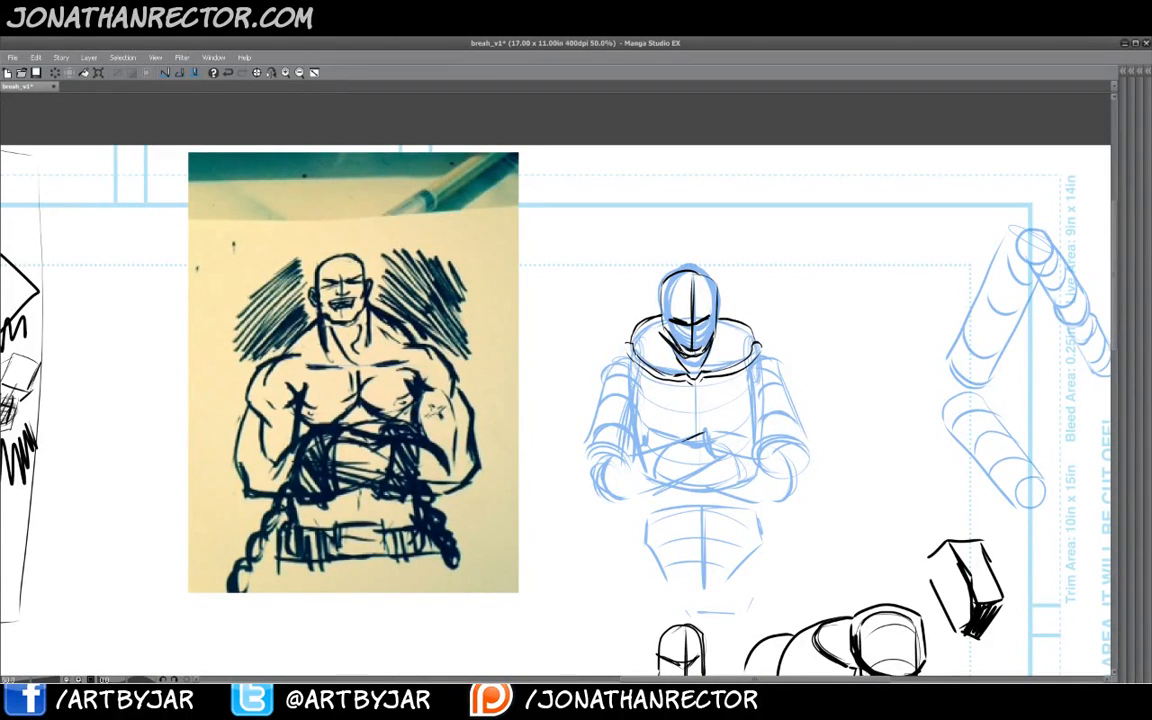
# - Ink the front forearm folded across the chest
pyautogui.moveTo(704, 432)
pyautogui.mouseDown()
pyautogui.moveTo(707, 454)
pyautogui.moveTo(676, 449)
pyautogui.moveTo(681, 473)
pyautogui.moveTo(711, 460)
pyautogui.moveTo(606, 440)
pyautogui.moveTo(602, 463)
pyautogui.mouseUp()
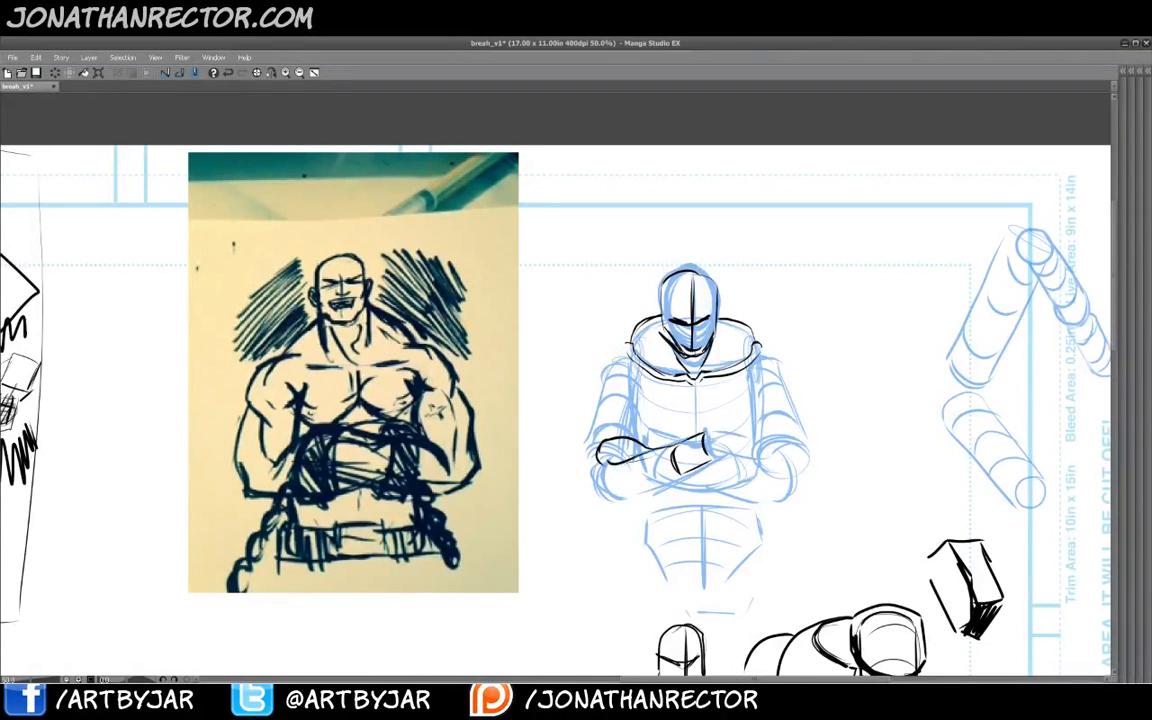
pyautogui.moveTo(588, 483)
pyautogui.mouseDown()
pyautogui.moveTo(597, 500)
pyautogui.moveTo(608, 489)
pyautogui.moveTo(658, 492)
pyautogui.moveTo(687, 474)
pyautogui.mouseUp()
pyautogui.moveTo(612, 493); pyautogui.dragTo(676, 452)
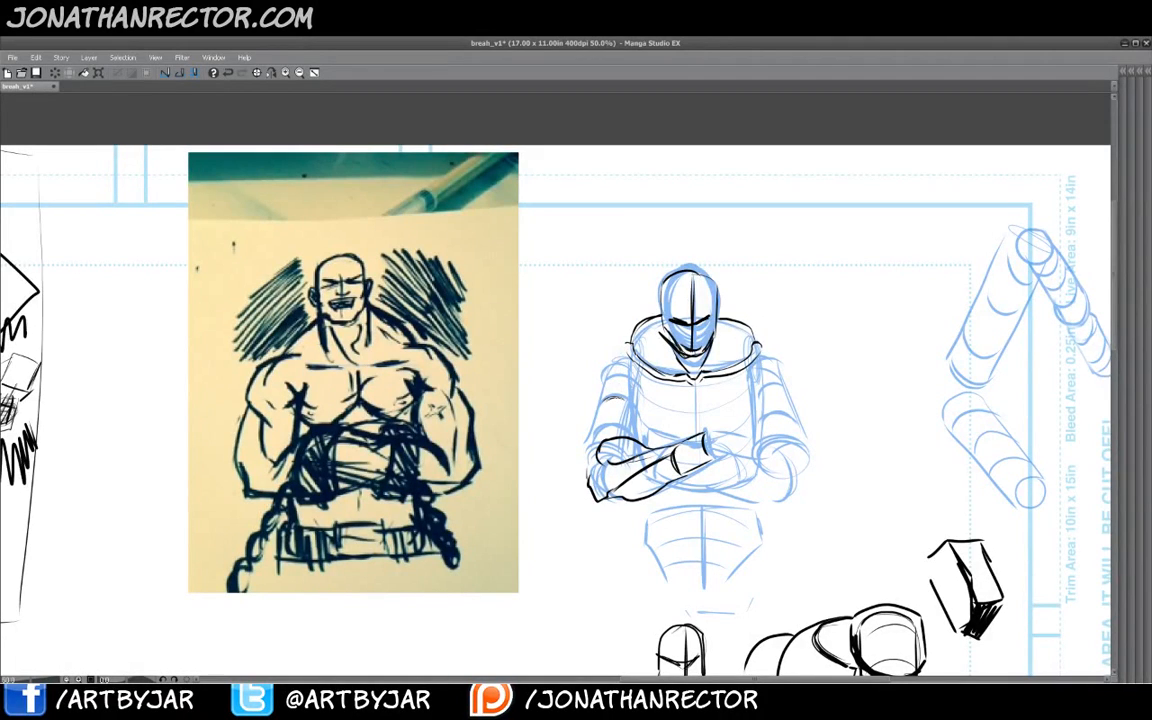
# - Ink the left upper arm contour and the second forearm reaching to the right elbow
pyautogui.moveTo(643, 346)
pyautogui.mouseDown()
pyautogui.moveTo(610, 352)
pyautogui.moveTo(592, 395)
pyautogui.moveTo(636, 400)
pyautogui.moveTo(643, 440)
pyautogui.mouseUp()
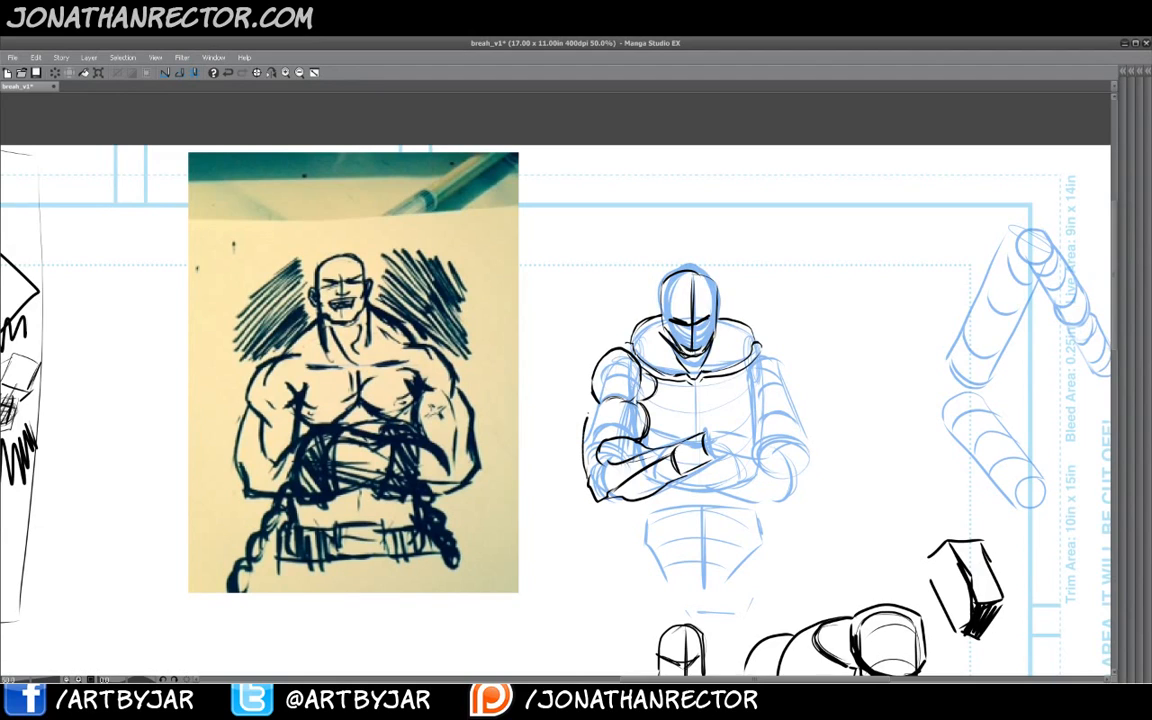
pyautogui.moveTo(588, 400); pyautogui.dragTo(585, 470)
pyautogui.moveTo(717, 453)
pyautogui.mouseDown()
pyautogui.moveTo(787, 450)
pyautogui.moveTo(791, 476)
pyautogui.moveTo(807, 483)
pyautogui.moveTo(798, 502)
pyautogui.mouseUp()
pyautogui.moveTo(798, 502)
pyautogui.mouseDown()
pyautogui.moveTo(755, 486)
pyautogui.moveTo(769, 509)
pyautogui.mouseUp()
pyautogui.hotkey('ctrl', 'z')
pyautogui.moveTo(769, 509)
pyautogui.mouseDown()
pyautogui.moveTo(685, 478)
pyautogui.moveTo(771, 475)
pyautogui.mouseUp()
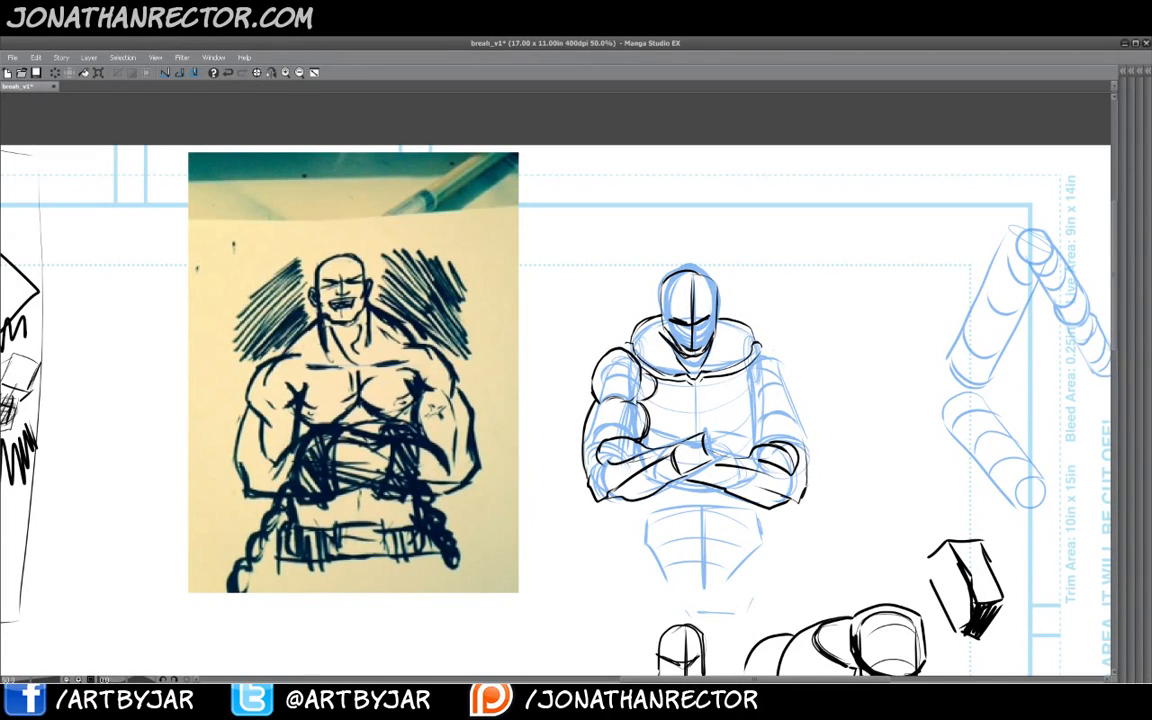
# - Ink the deltoids and the right shoulder and chest outlines
pyautogui.moveTo(778, 387)
pyautogui.mouseDown()
pyautogui.moveTo(764, 397)
pyautogui.moveTo(750, 384)
pyautogui.moveTo(769, 347)
pyautogui.moveTo(784, 356)
pyautogui.moveTo(785, 388)
pyautogui.moveTo(793, 361)
pyautogui.moveTo(750, 333)
pyautogui.mouseUp()
pyautogui.moveTo(626, 337); pyautogui.dragTo(596, 364)
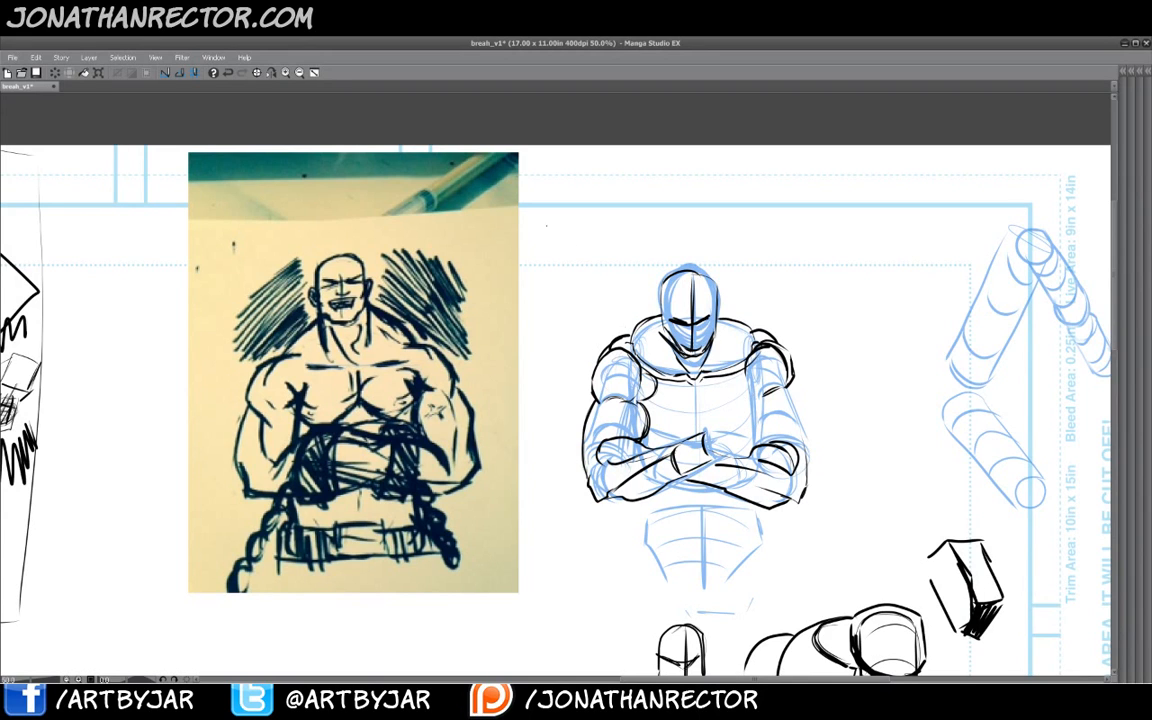
pyautogui.moveTo(786, 390); pyautogui.dragTo(764, 400)
pyautogui.moveTo(783, 392)
pyautogui.mouseDown()
pyautogui.moveTo(760, 404)
pyautogui.moveTo(735, 388)
pyautogui.mouseUp()
pyautogui.moveTo(743, 363); pyautogui.dragTo(742, 395)
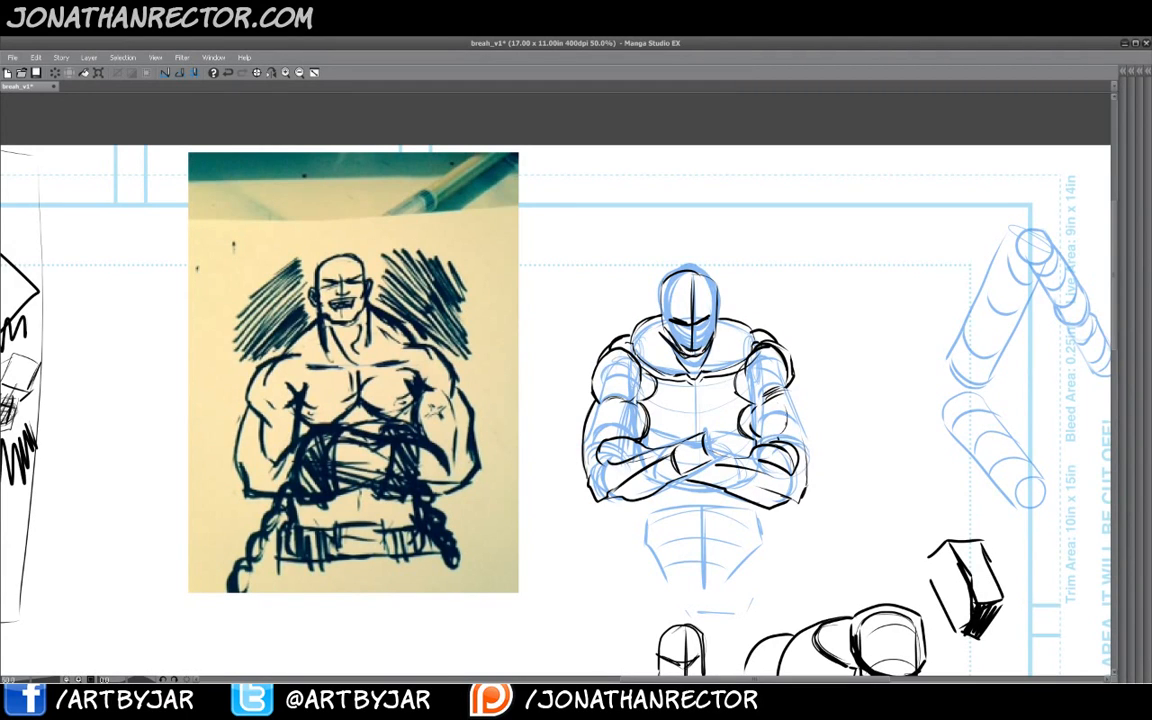
# - Ink the right upper arm contour, the left shoulder line and the chest muscle lines
pyautogui.moveTo(800, 432); pyautogui.dragTo(809, 482)
pyautogui.moveTo(792, 383); pyautogui.dragTo(809, 423)
pyautogui.moveTo(791, 382); pyautogui.dragTo(807, 418)
pyautogui.moveTo(627, 350)
pyautogui.mouseDown()
pyautogui.moveTo(628, 391)
pyautogui.moveTo(602, 397)
pyautogui.moveTo(582, 374)
pyautogui.mouseUp()
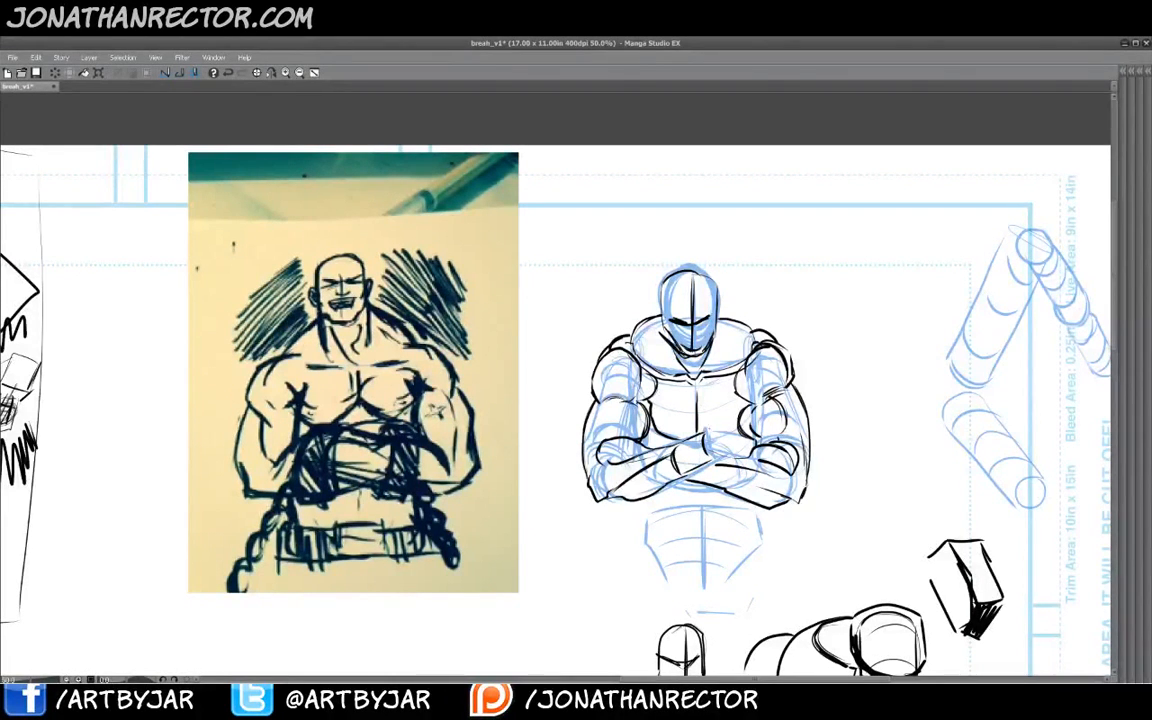
pyautogui.moveTo(741, 404)
pyautogui.mouseDown()
pyautogui.moveTo(716, 432)
pyautogui.moveTo(707, 398)
pyautogui.moveTo(674, 402)
pyautogui.moveTo(692, 408)
pyautogui.mouseUp()
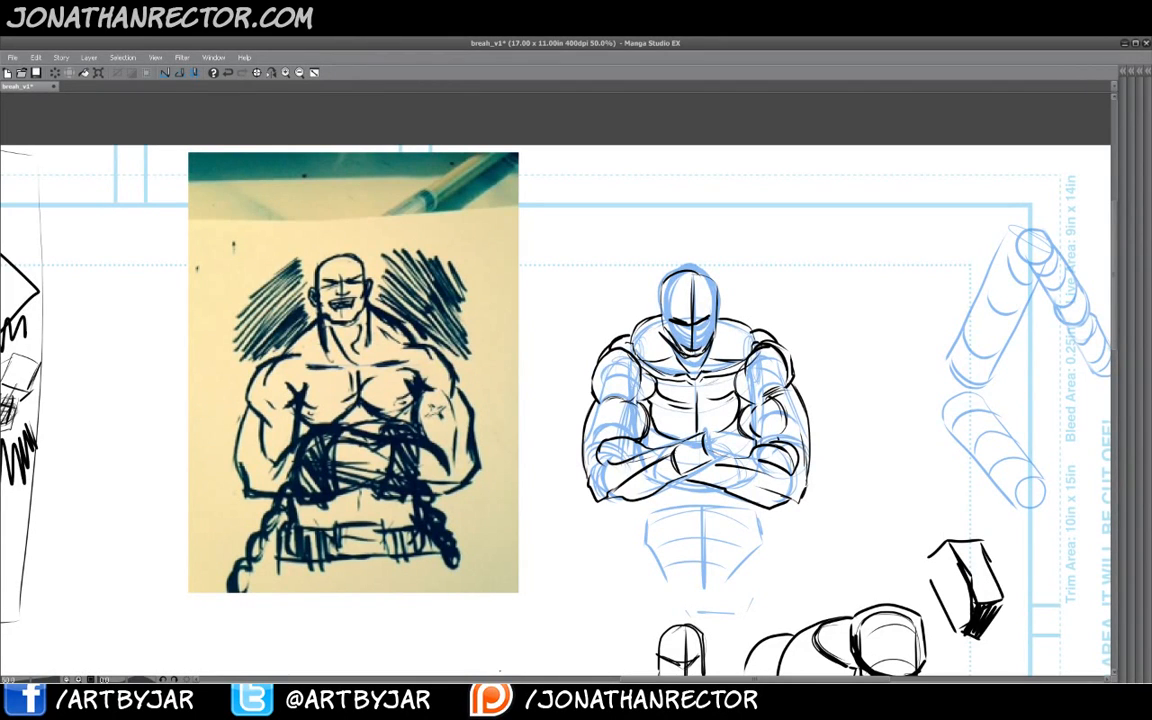
# - Lasso the second inked folded-arm figure and move it up beside the first figure
pyautogui.press('Tab')
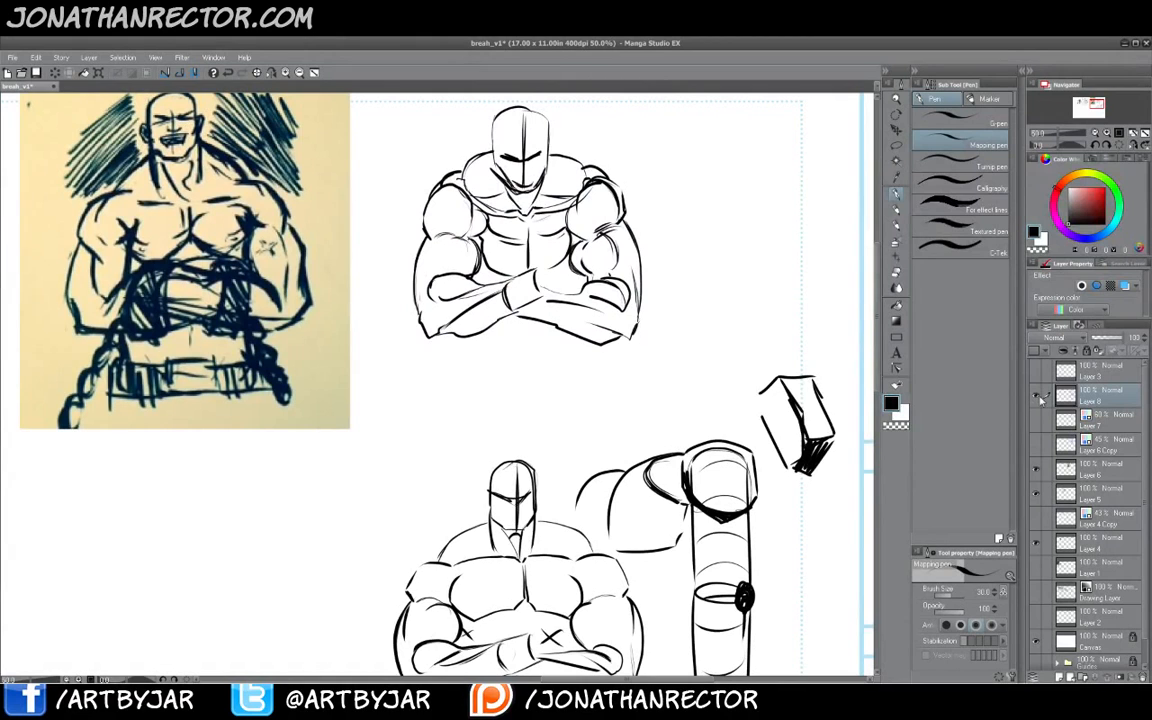
pyautogui.click(1036, 396)
pyautogui.click(1036, 396)
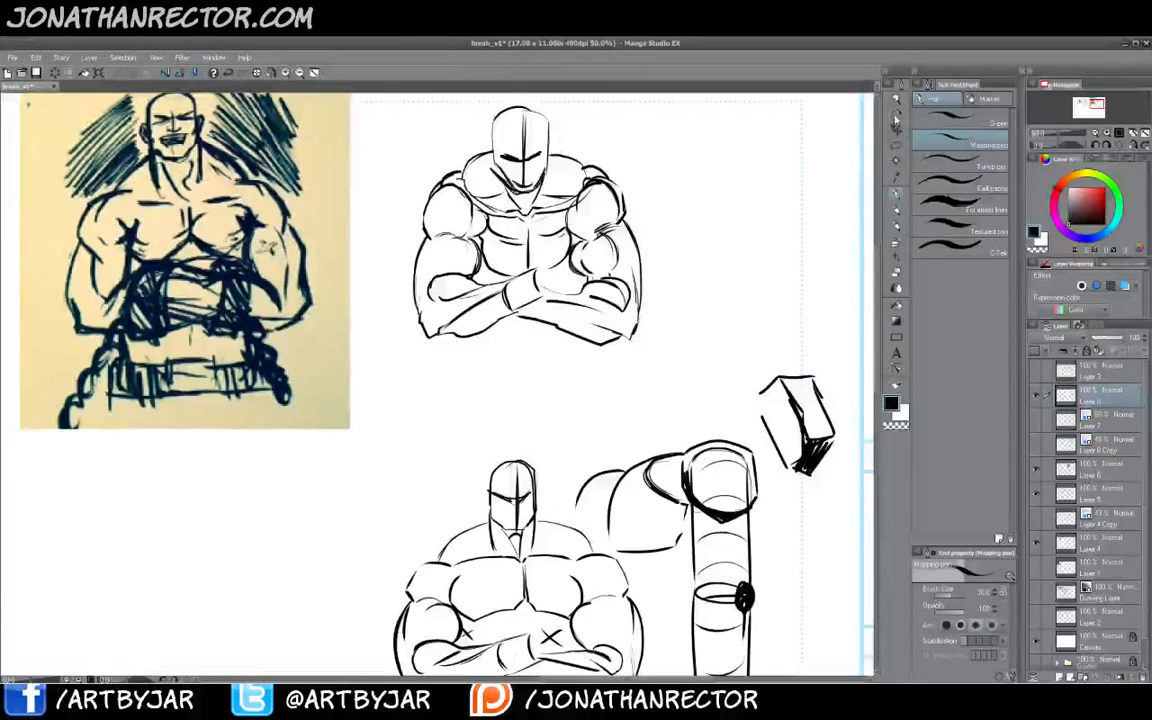
pyautogui.click(896, 158)
pyautogui.scroll(-1, 440, 420)
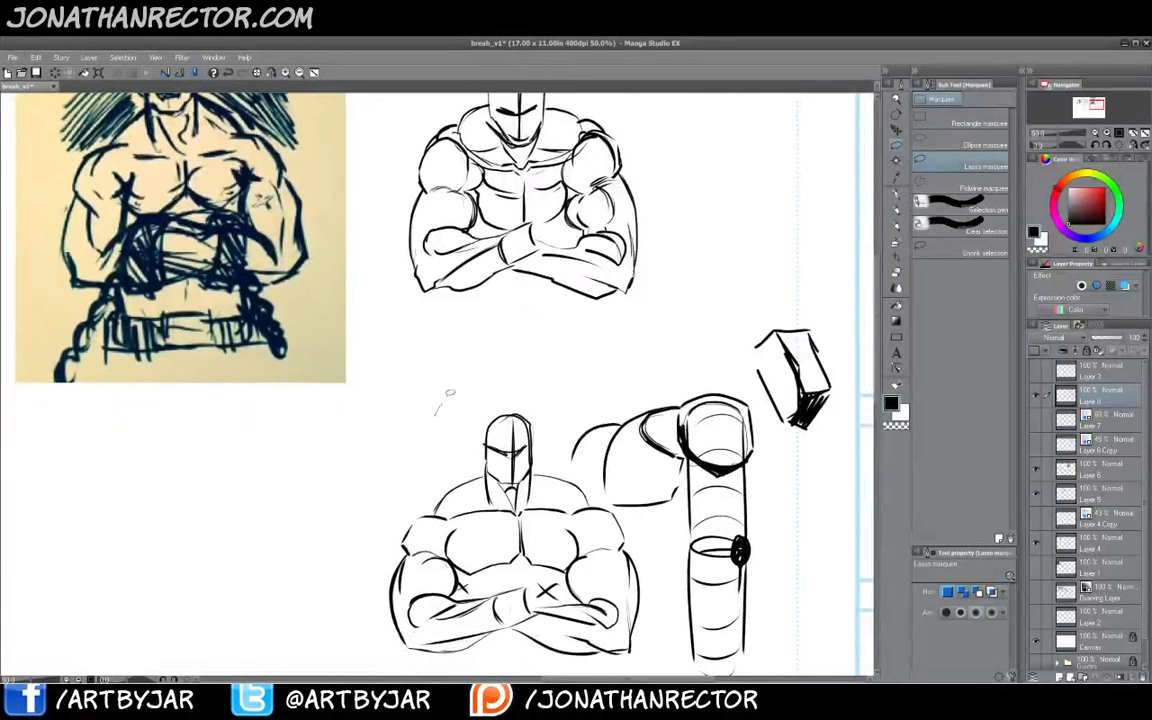
pyautogui.moveTo(449, 393)
pyautogui.mouseDown()
pyautogui.moveTo(643, 531)
pyautogui.moveTo(632, 658)
pyautogui.moveTo(379, 641)
pyautogui.moveTo(412, 421)
pyautogui.moveTo(387, 385)
pyautogui.moveTo(344, 383)
pyautogui.moveTo(327, 522)
pyautogui.mouseUp()
pyautogui.hotkey('ctrl', 't')
pyautogui.moveTo(421, 612); pyautogui.dragTo(675, 258)
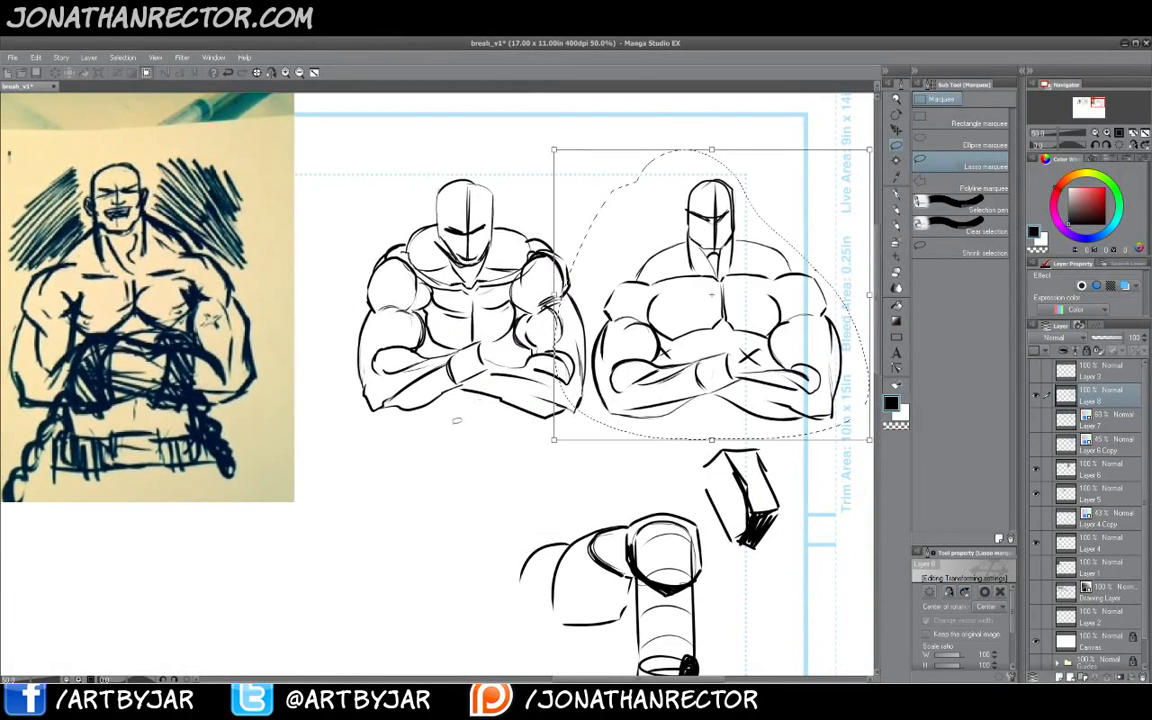
pyautogui.press('Return')
pyautogui.click(632, 457)
pyautogui.press('Tab')
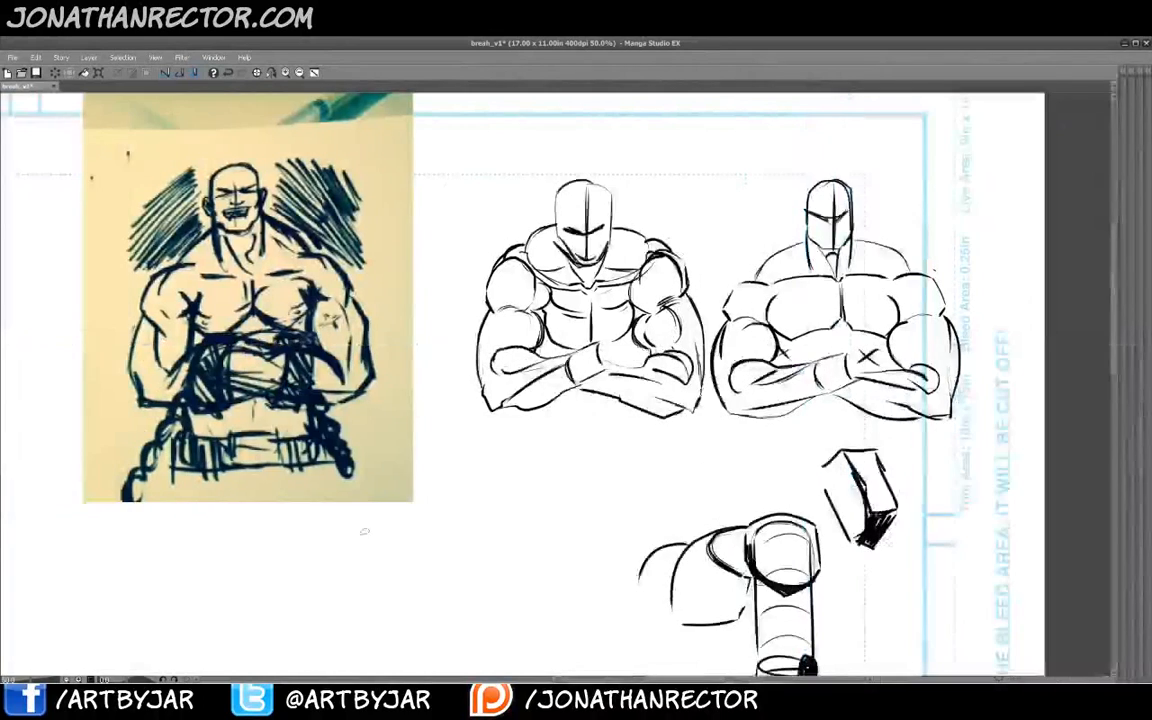
# - Hide the inked figures and photo layers, and create a new empty layer
pyautogui.moveTo(361, 529); pyautogui.dragTo(372, 554)
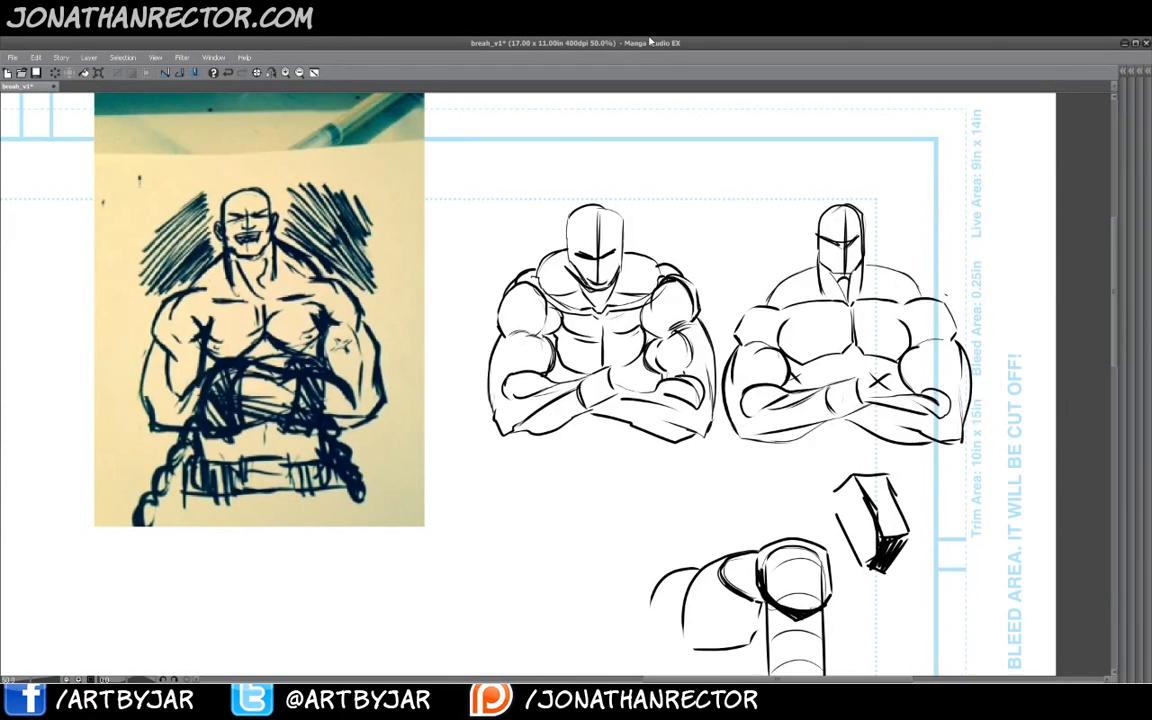
pyautogui.press('Tab')
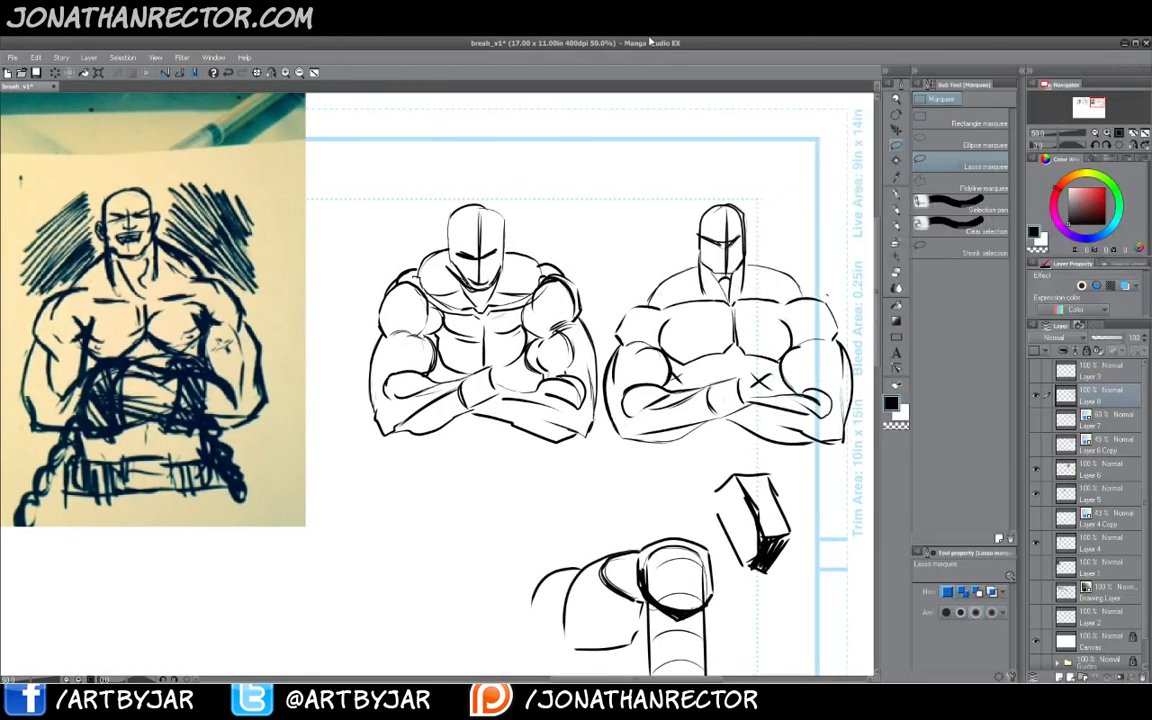
pyautogui.click(1037, 397)
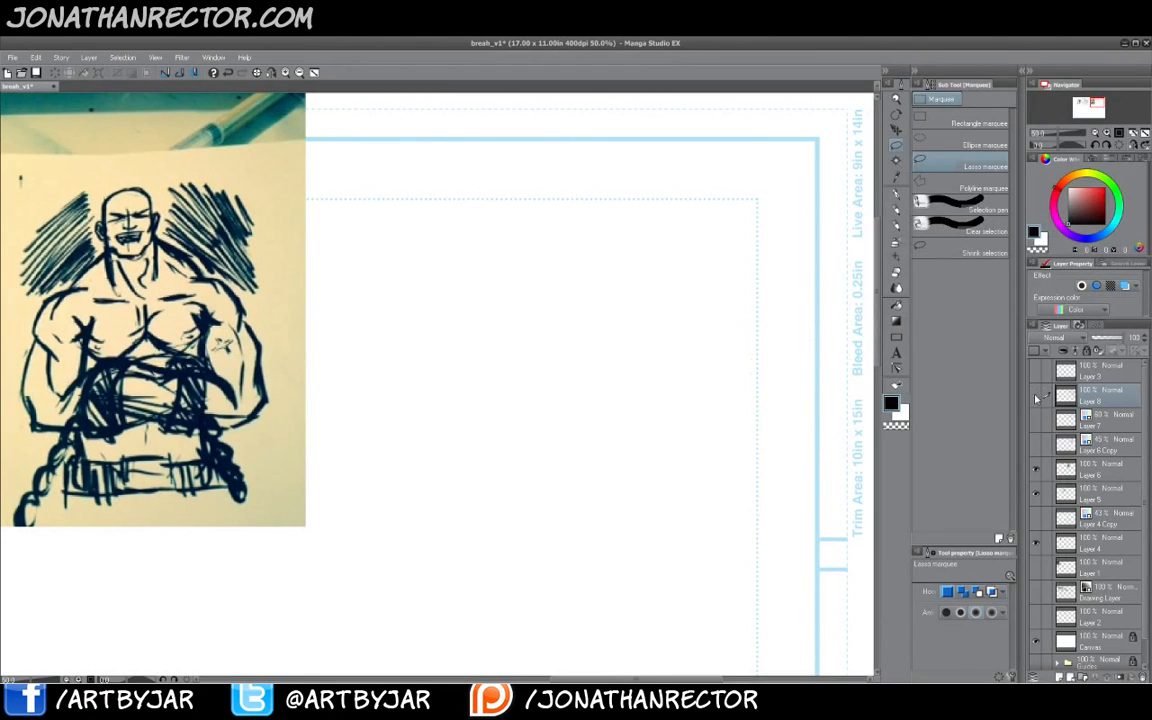
pyautogui.click(1037, 470)
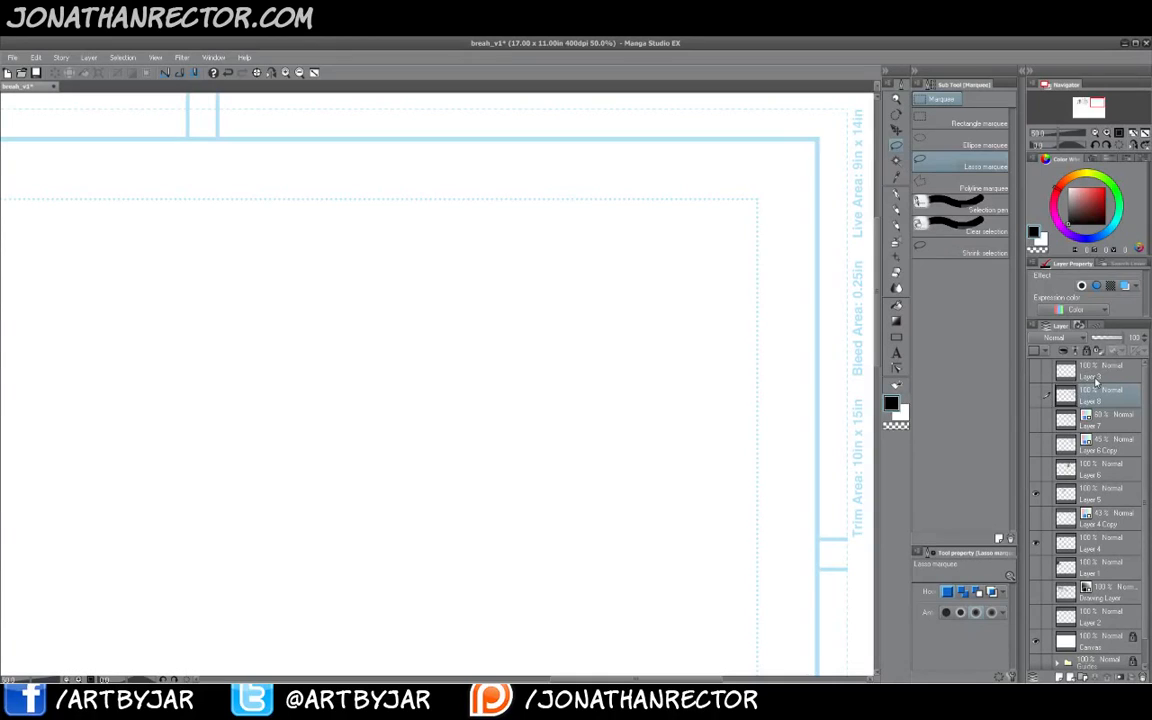
pyautogui.hotkey('ctrl', 'shift', 'n')
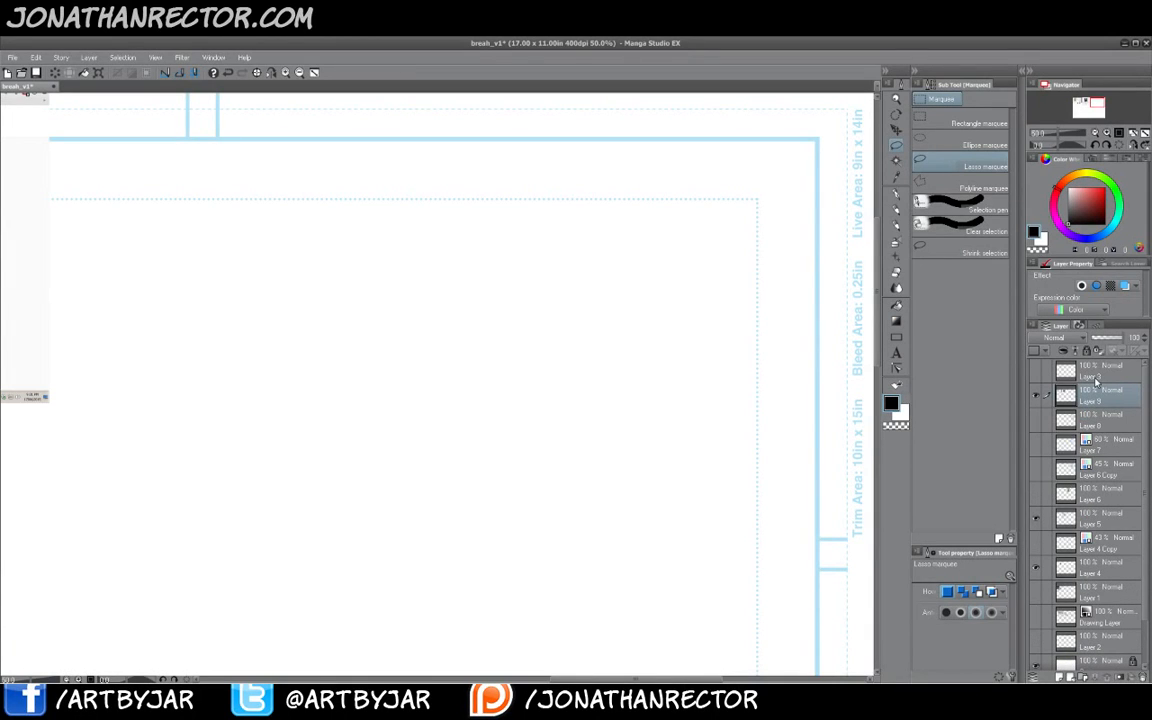
# - Position the pasted Instagram image of a woman in a black catsuit on the canvas
pyautogui.moveTo(243, 430); pyautogui.dragTo(522, 457)
pyautogui.moveTo(258, 442)
pyautogui.mouseDown()
pyautogui.moveTo(457, 461)
pyautogui.moveTo(559, 495)
pyautogui.moveTo(674, 499)
pyautogui.mouseUp()
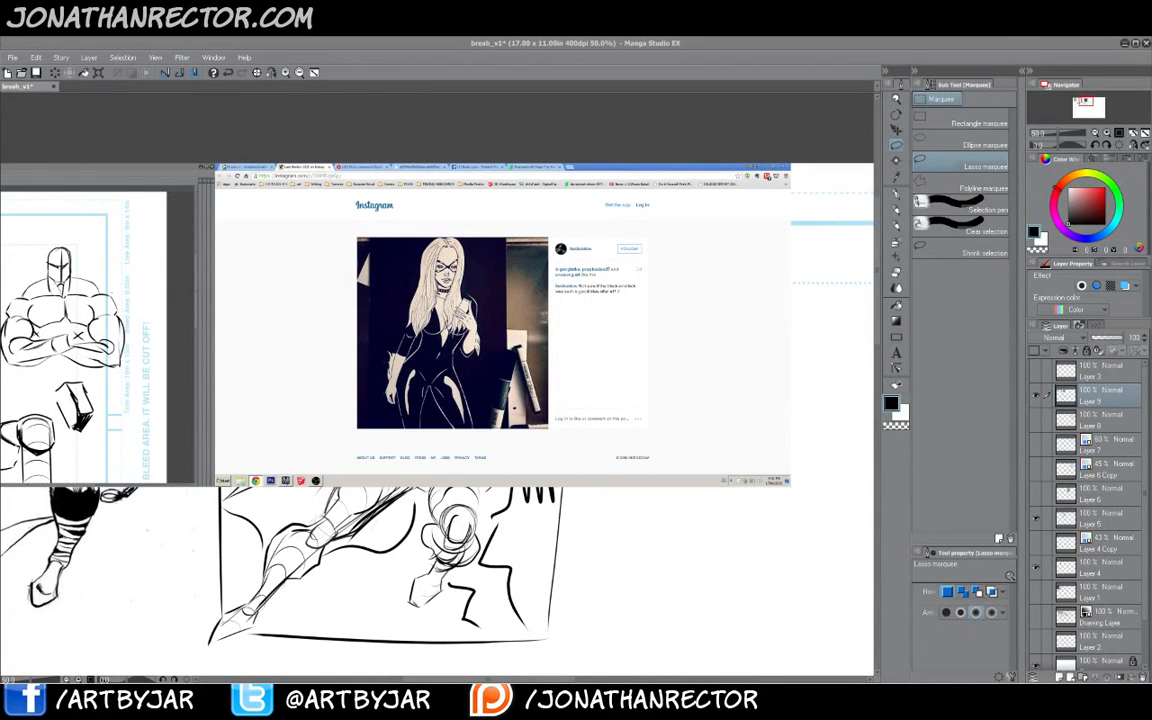
pyautogui.scroll(2, 433, 208)
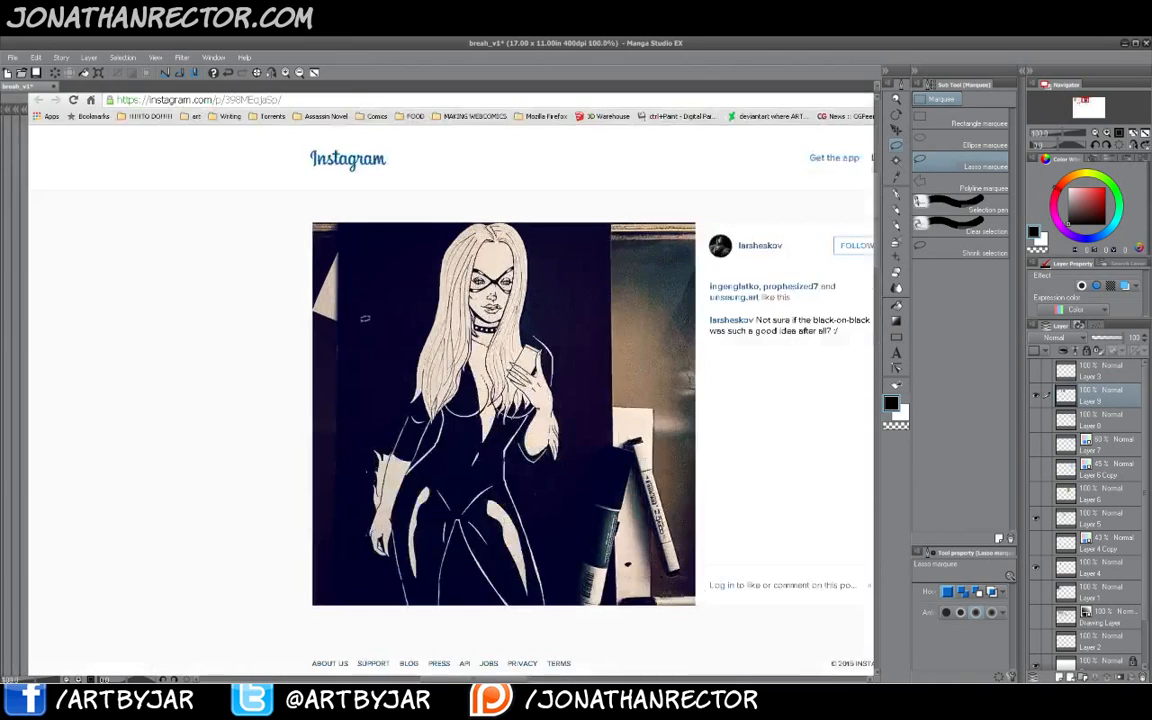
pyautogui.scroll(2, 364, 318)
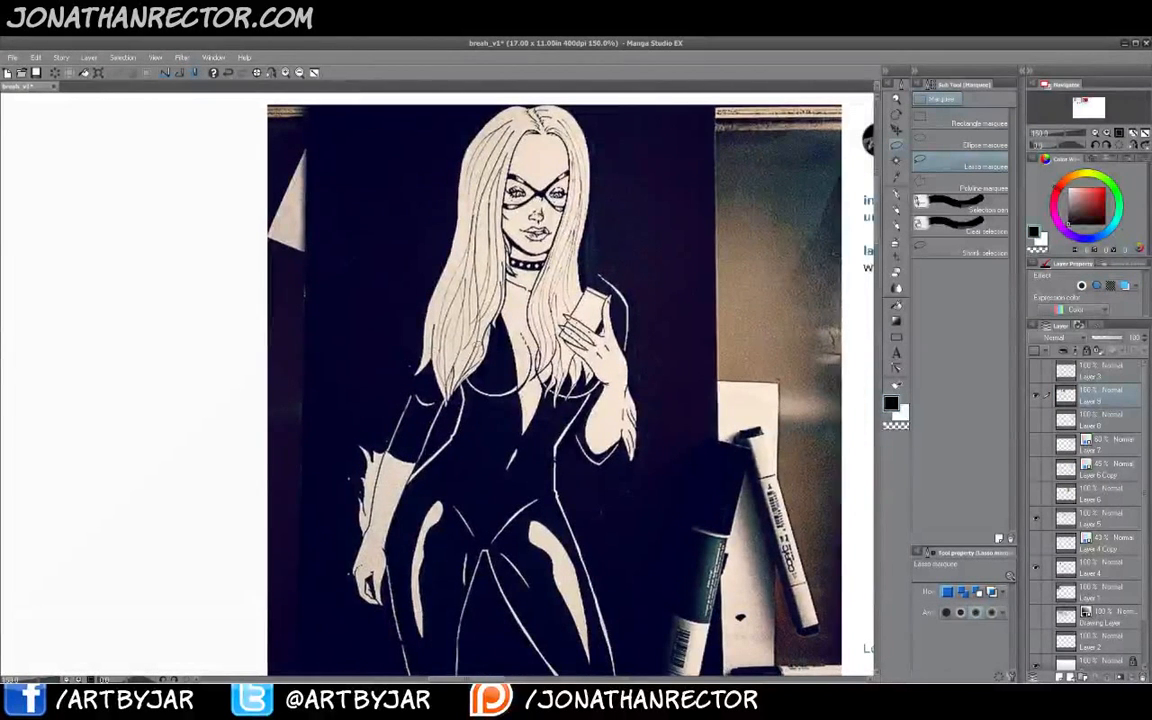
# - On a new layer, paint a white city skyline silhouette and sky behind the figure with the Mapping pen
pyautogui.press('p')
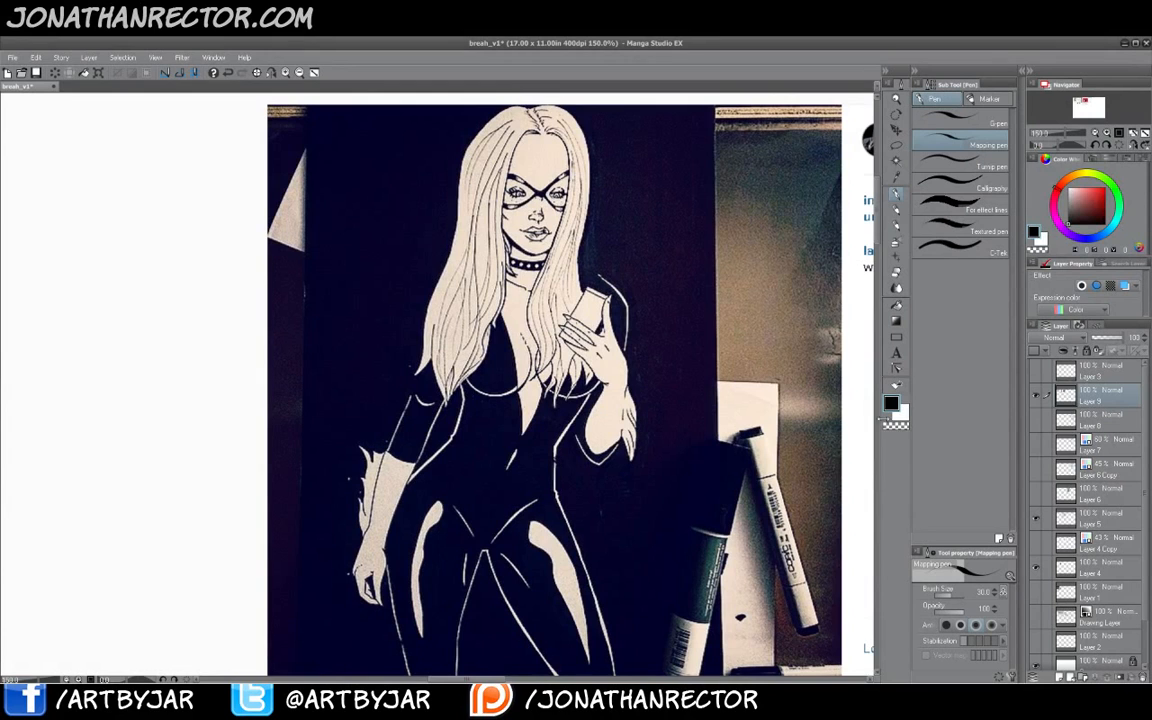
pyautogui.press('x')
pyautogui.moveTo(394, 418); pyautogui.dragTo(383, 447)
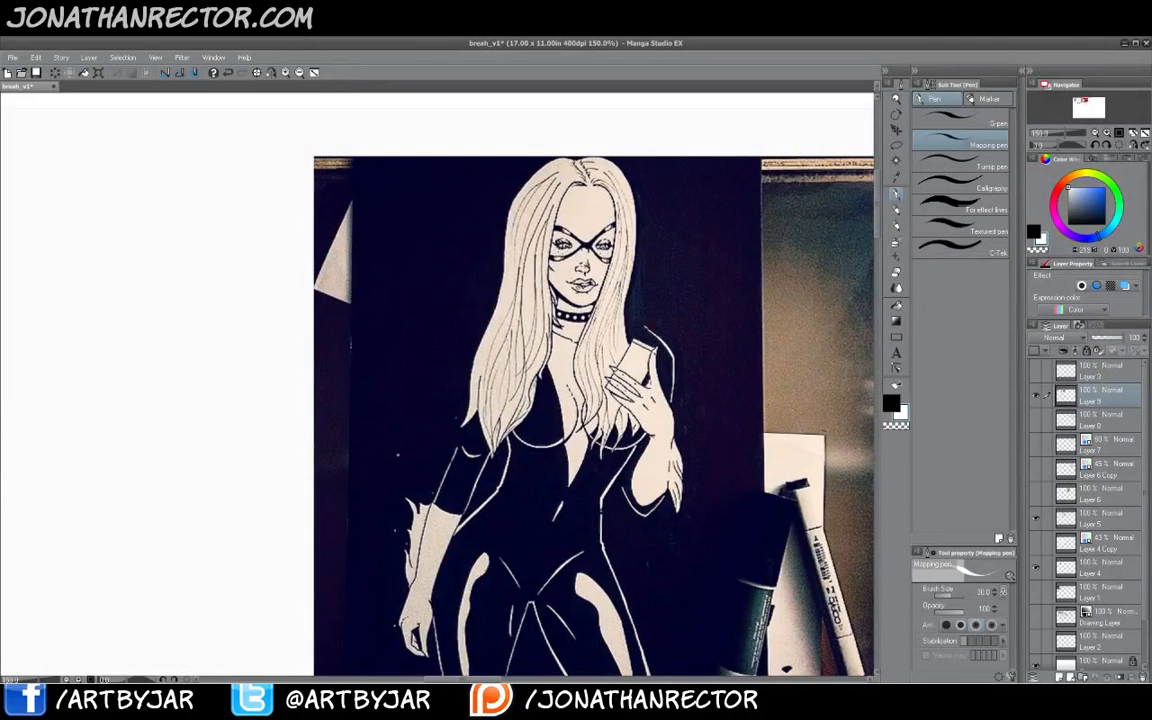
pyautogui.click(1060, 677)
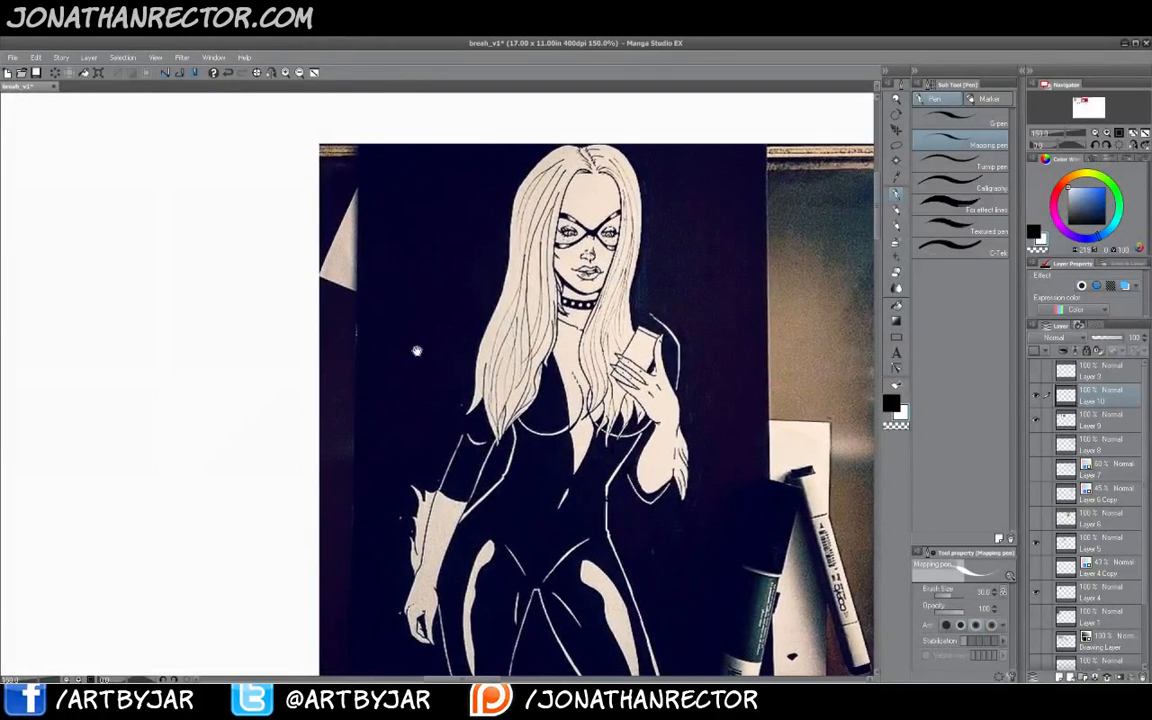
pyautogui.moveTo(358, 320)
pyautogui.mouseDown()
pyautogui.moveTo(399, 320)
pyautogui.moveTo(399, 365)
pyautogui.moveTo(468, 372)
pyautogui.moveTo(471, 330)
pyautogui.moveTo(493, 290)
pyautogui.moveTo(498, 206)
pyautogui.moveTo(514, 160)
pyautogui.moveTo(545, 145)
pyautogui.moveTo(615, 150)
pyautogui.moveTo(645, 210)
pyautogui.moveTo(648, 270)
pyautogui.moveTo(688, 283)
pyautogui.moveTo(705, 232)
pyautogui.moveTo(716, 300)
pyautogui.moveTo(745, 300)
pyautogui.moveTo(756, 170)
pyautogui.moveTo(766, 173)
pyautogui.mouseUp()
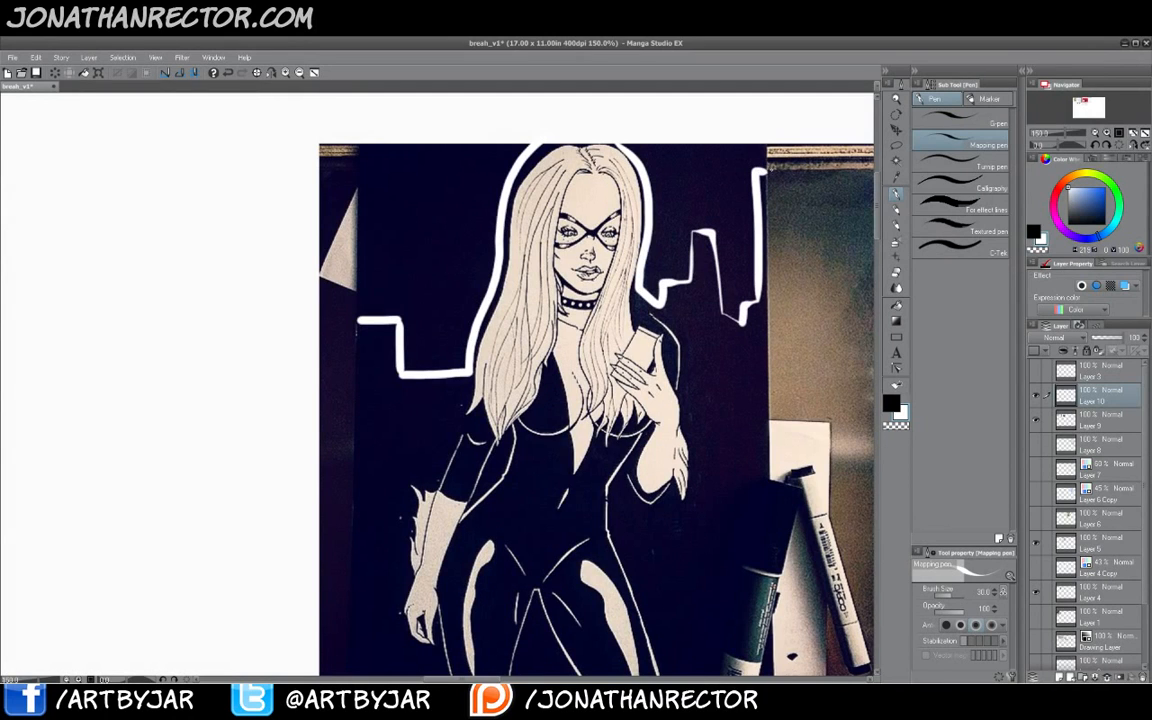
pyautogui.moveTo(415, 285)
pyautogui.mouseDown()
pyautogui.moveTo(405, 320)
pyautogui.moveTo(395, 268)
pyautogui.moveTo(371, 238)
pyautogui.moveTo(360, 160)
pyautogui.moveTo(373, 150)
pyautogui.moveTo(379, 184)
pyautogui.moveTo(345, 150)
pyautogui.moveTo(410, 170)
pyautogui.moveTo(462, 135)
pyautogui.moveTo(430, 200)
pyautogui.moveTo(420, 270)
pyautogui.moveTo(375, 340)
pyautogui.mouseUp()
pyautogui.moveTo(380, 290); pyautogui.dragTo(430, 254)
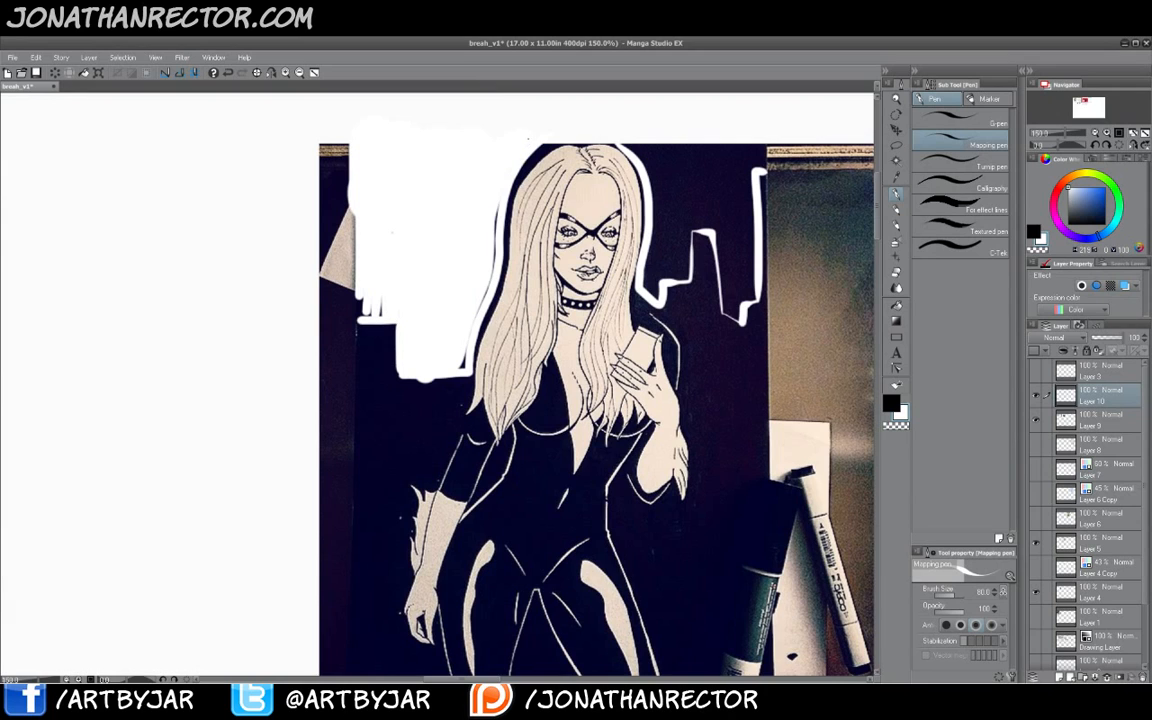
pyautogui.moveTo(528, 138)
pyautogui.mouseDown()
pyautogui.moveTo(643, 152)
pyautogui.moveTo(654, 268)
pyautogui.moveTo(668, 270)
pyautogui.moveTo(694, 156)
pyautogui.moveTo(730, 256)
pyautogui.moveTo(745, 235)
pyautogui.moveTo(768, 154)
pyautogui.moveTo(718, 152)
pyautogui.mouseUp()
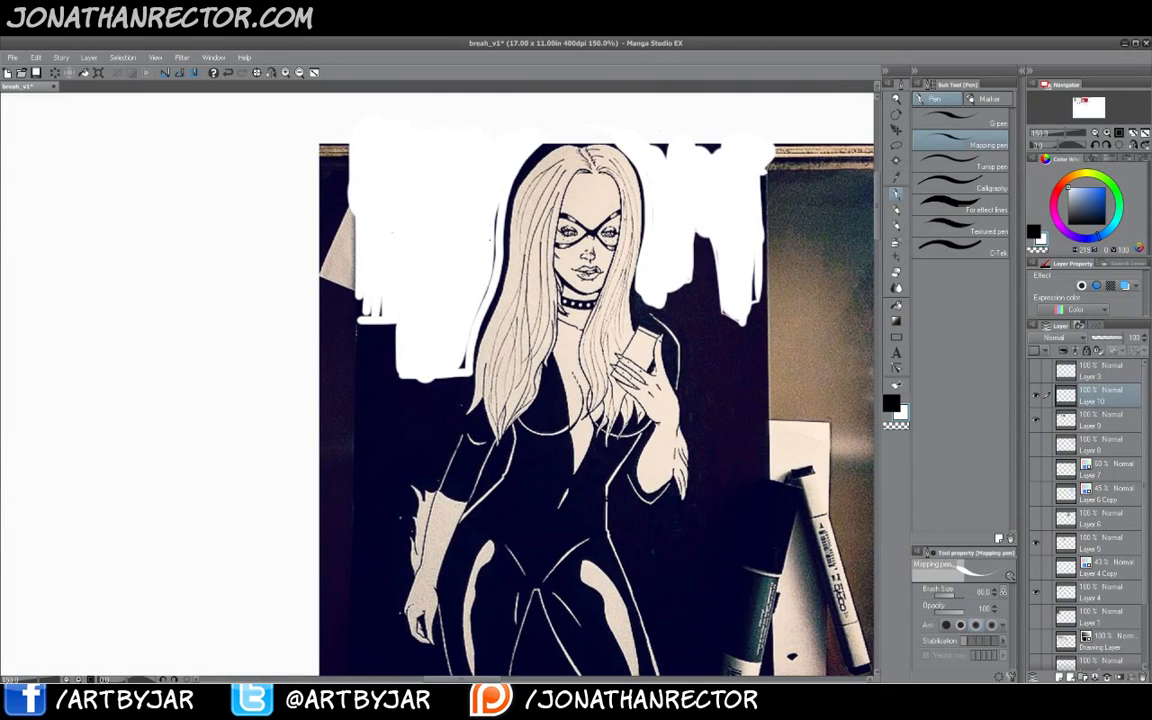
pyautogui.moveTo(496, 205); pyautogui.dragTo(464, 355)
# - Paint a black moon in the upper-left sky and cut white cloud streaks across it
pyautogui.click(890, 405)
pyautogui.moveTo(438, 153)
pyautogui.mouseDown()
pyautogui.moveTo(440, 202)
pyautogui.moveTo(400, 145)
pyautogui.moveTo(380, 218)
pyautogui.moveTo(385, 172)
pyautogui.moveTo(356, 215)
pyautogui.moveTo(342, 190)
pyautogui.moveTo(378, 173)
pyautogui.moveTo(420, 200)
pyautogui.moveTo(438, 244)
pyautogui.mouseUp()
pyautogui.click(902, 414)
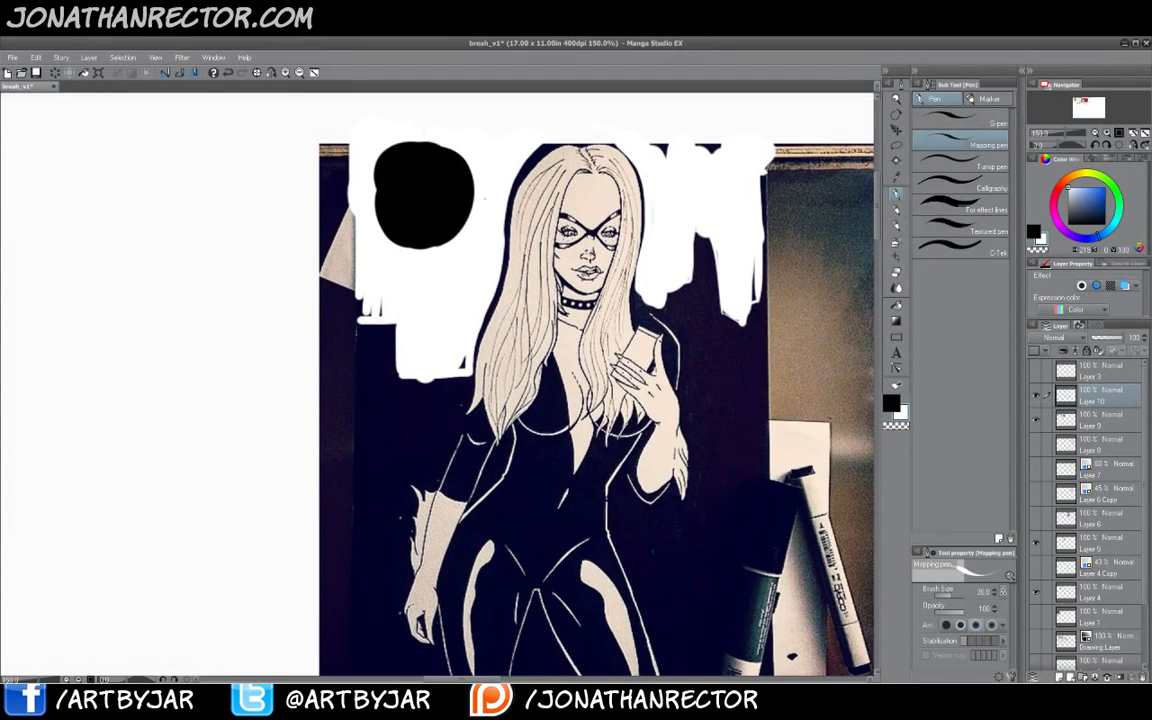
pyautogui.moveTo(466, 207)
pyautogui.mouseDown()
pyautogui.moveTo(393, 210)
pyautogui.moveTo(401, 188)
pyautogui.moveTo(366, 196)
pyautogui.moveTo(382, 231)
pyautogui.moveTo(411, 243)
pyautogui.mouseUp()
pyautogui.moveTo(422, 194); pyautogui.dragTo(390, 202)
# - Dot small white lit windows across the dark buildings on both sides of the figure
pyautogui.moveTo(404, 406)
pyautogui.mouseDown()
pyautogui.moveTo(406, 378)
pyautogui.moveTo(424, 374)
pyautogui.moveTo(403, 380)
pyautogui.mouseUp()
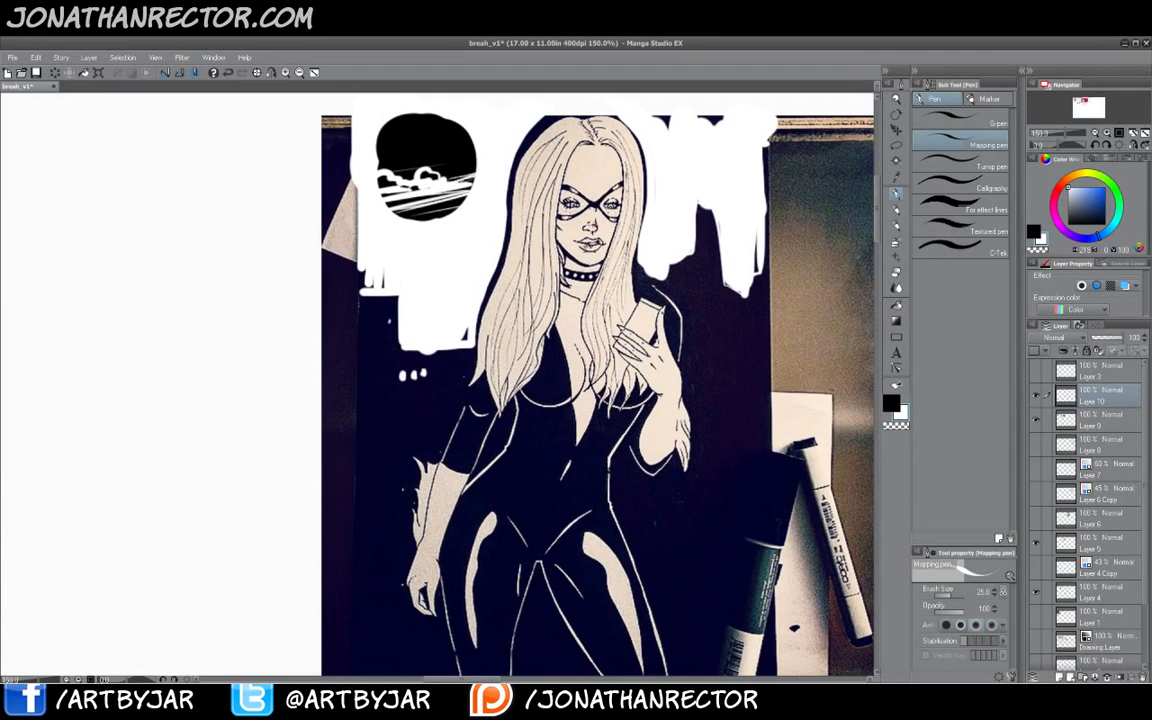
pyautogui.moveTo(389, 319); pyautogui.dragTo(389, 324)
pyautogui.moveTo(388, 409); pyautogui.dragTo(369, 417)
pyautogui.moveTo(380, 458)
pyautogui.mouseDown()
pyautogui.moveTo(378, 432)
pyautogui.moveTo(383, 467)
pyautogui.mouseUp()
pyautogui.moveTo(375, 462)
pyautogui.mouseDown()
pyautogui.moveTo(387, 486)
pyautogui.moveTo(376, 532)
pyautogui.mouseUp()
pyautogui.click(376, 483)
pyautogui.click(395, 484)
pyautogui.click(393, 525)
pyautogui.moveTo(658, 536); pyautogui.dragTo(683, 540)
pyautogui.click(698, 525)
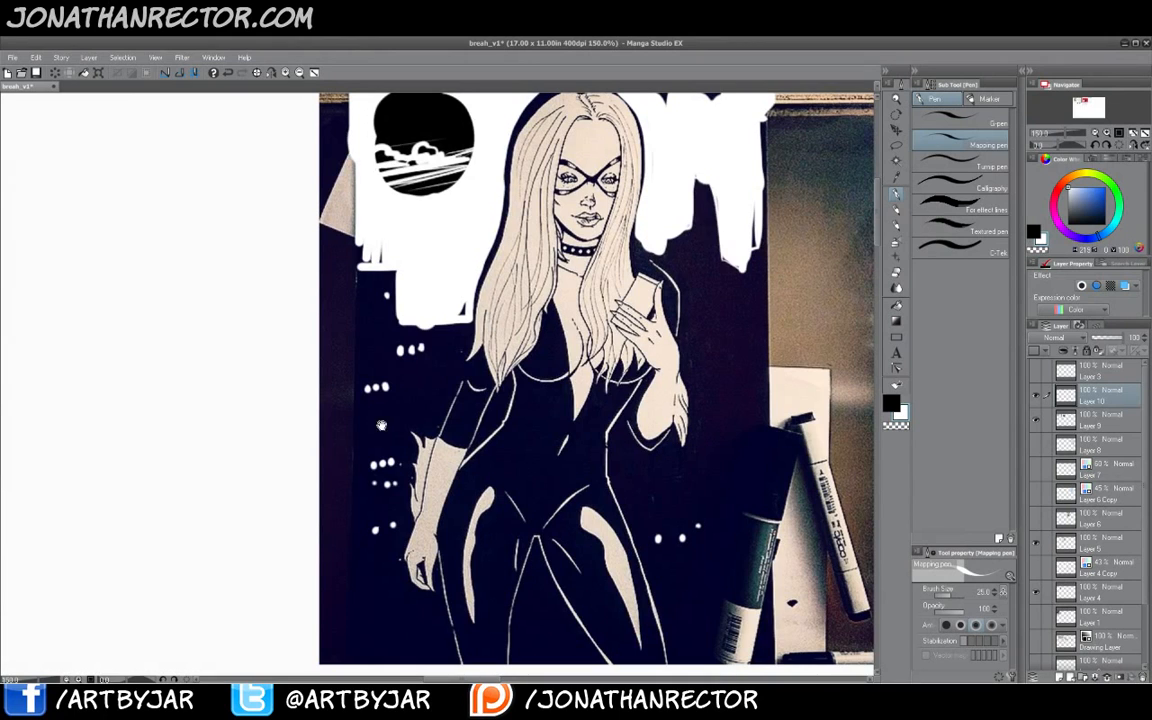
pyautogui.moveTo(381, 426); pyautogui.dragTo(393, 473)
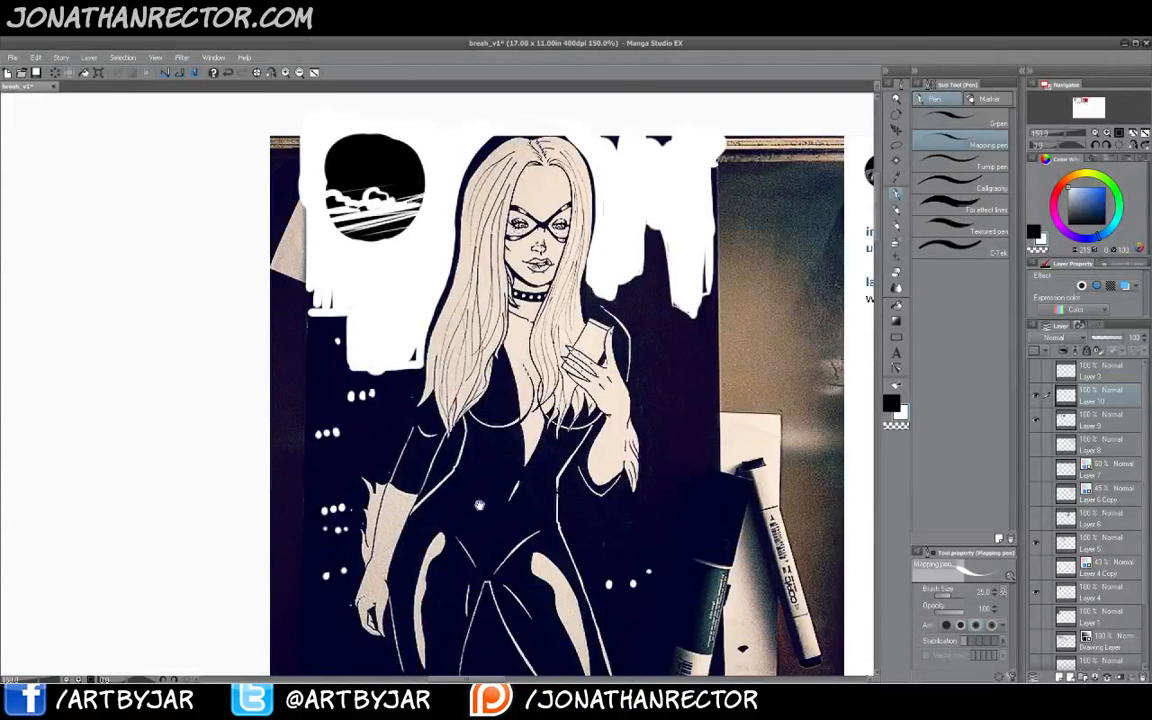
pyautogui.moveTo(478, 503); pyautogui.dragTo(474, 544)
pyautogui.click(671, 392)
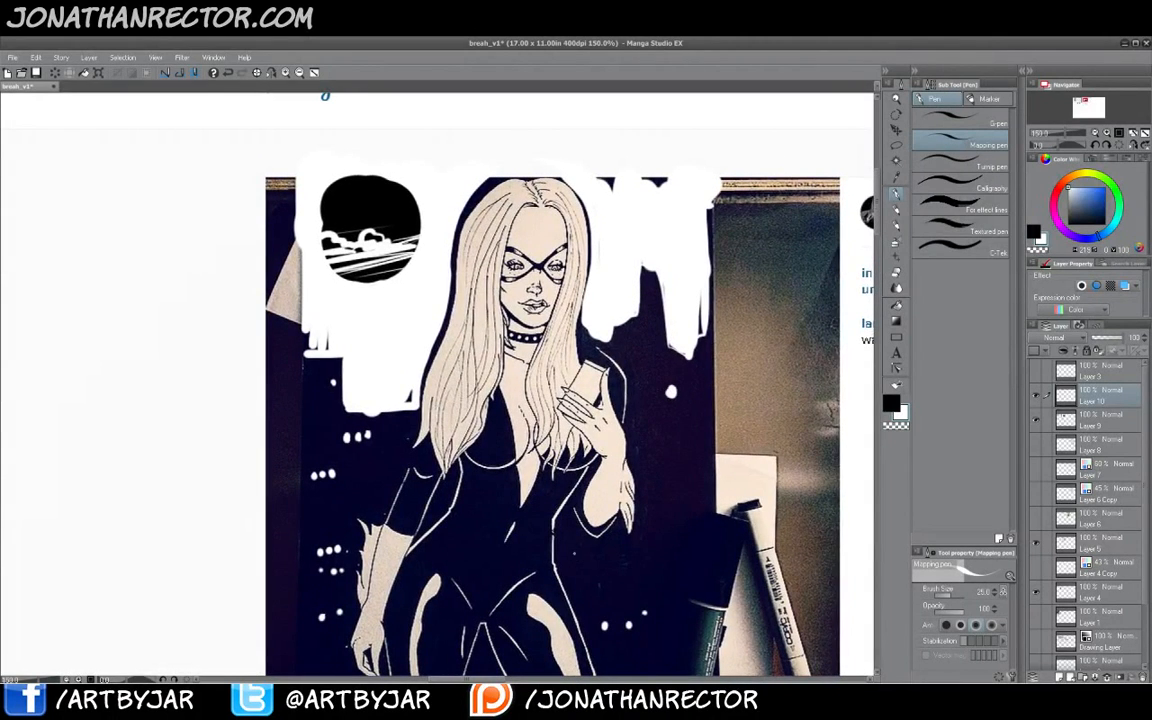
pyautogui.moveTo(575, 553); pyautogui.dragTo(557, 497)
pyautogui.click(638, 491)
pyautogui.click(648, 436)
pyautogui.click(650, 372)
pyautogui.click(630, 315)
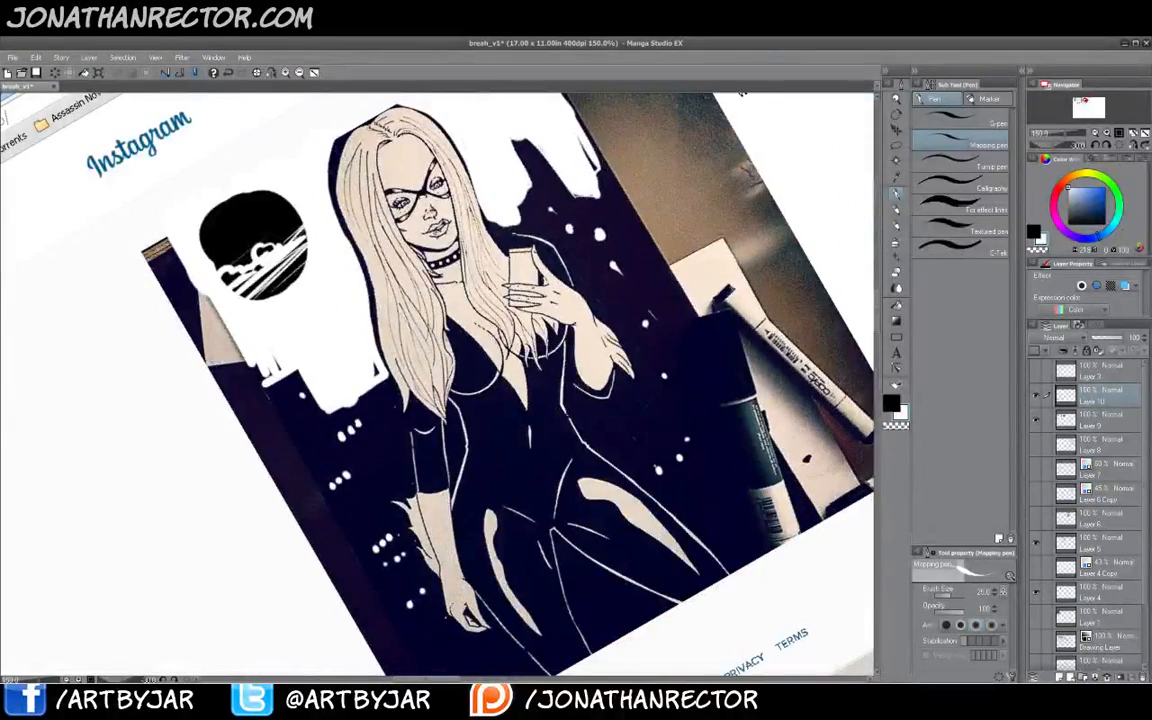
# - Rotate and flip the canvas view to check the composition
pyautogui.click(285, 73)
pyautogui.click(271, 73)
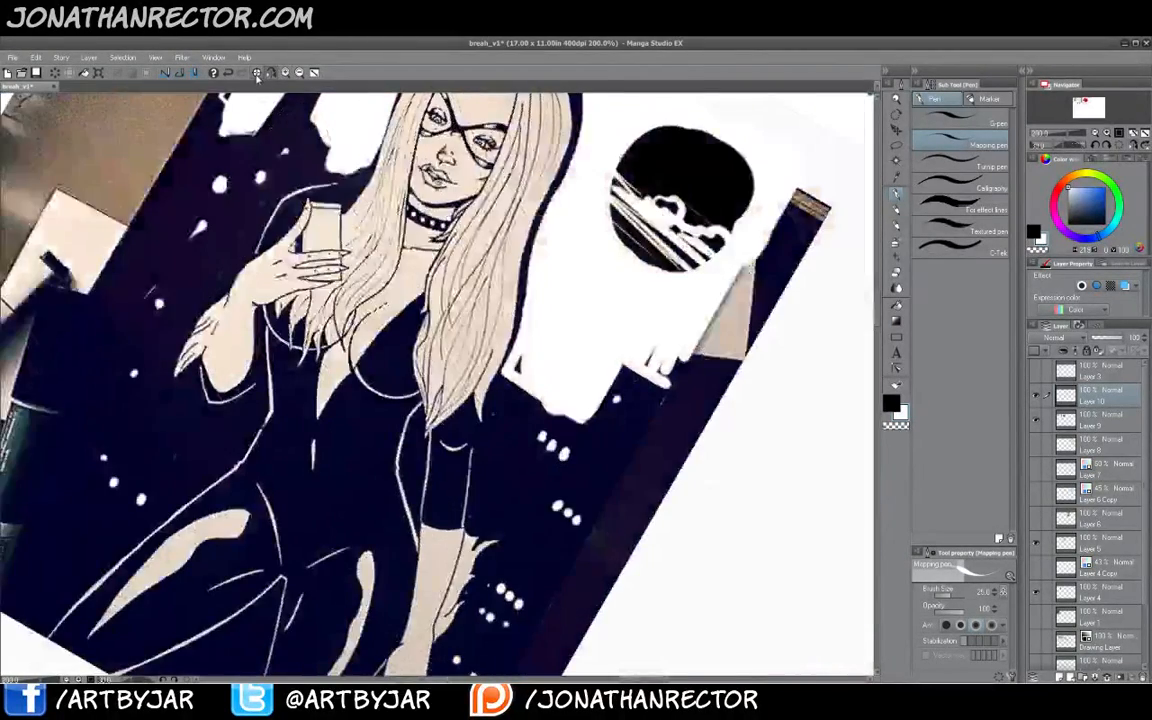